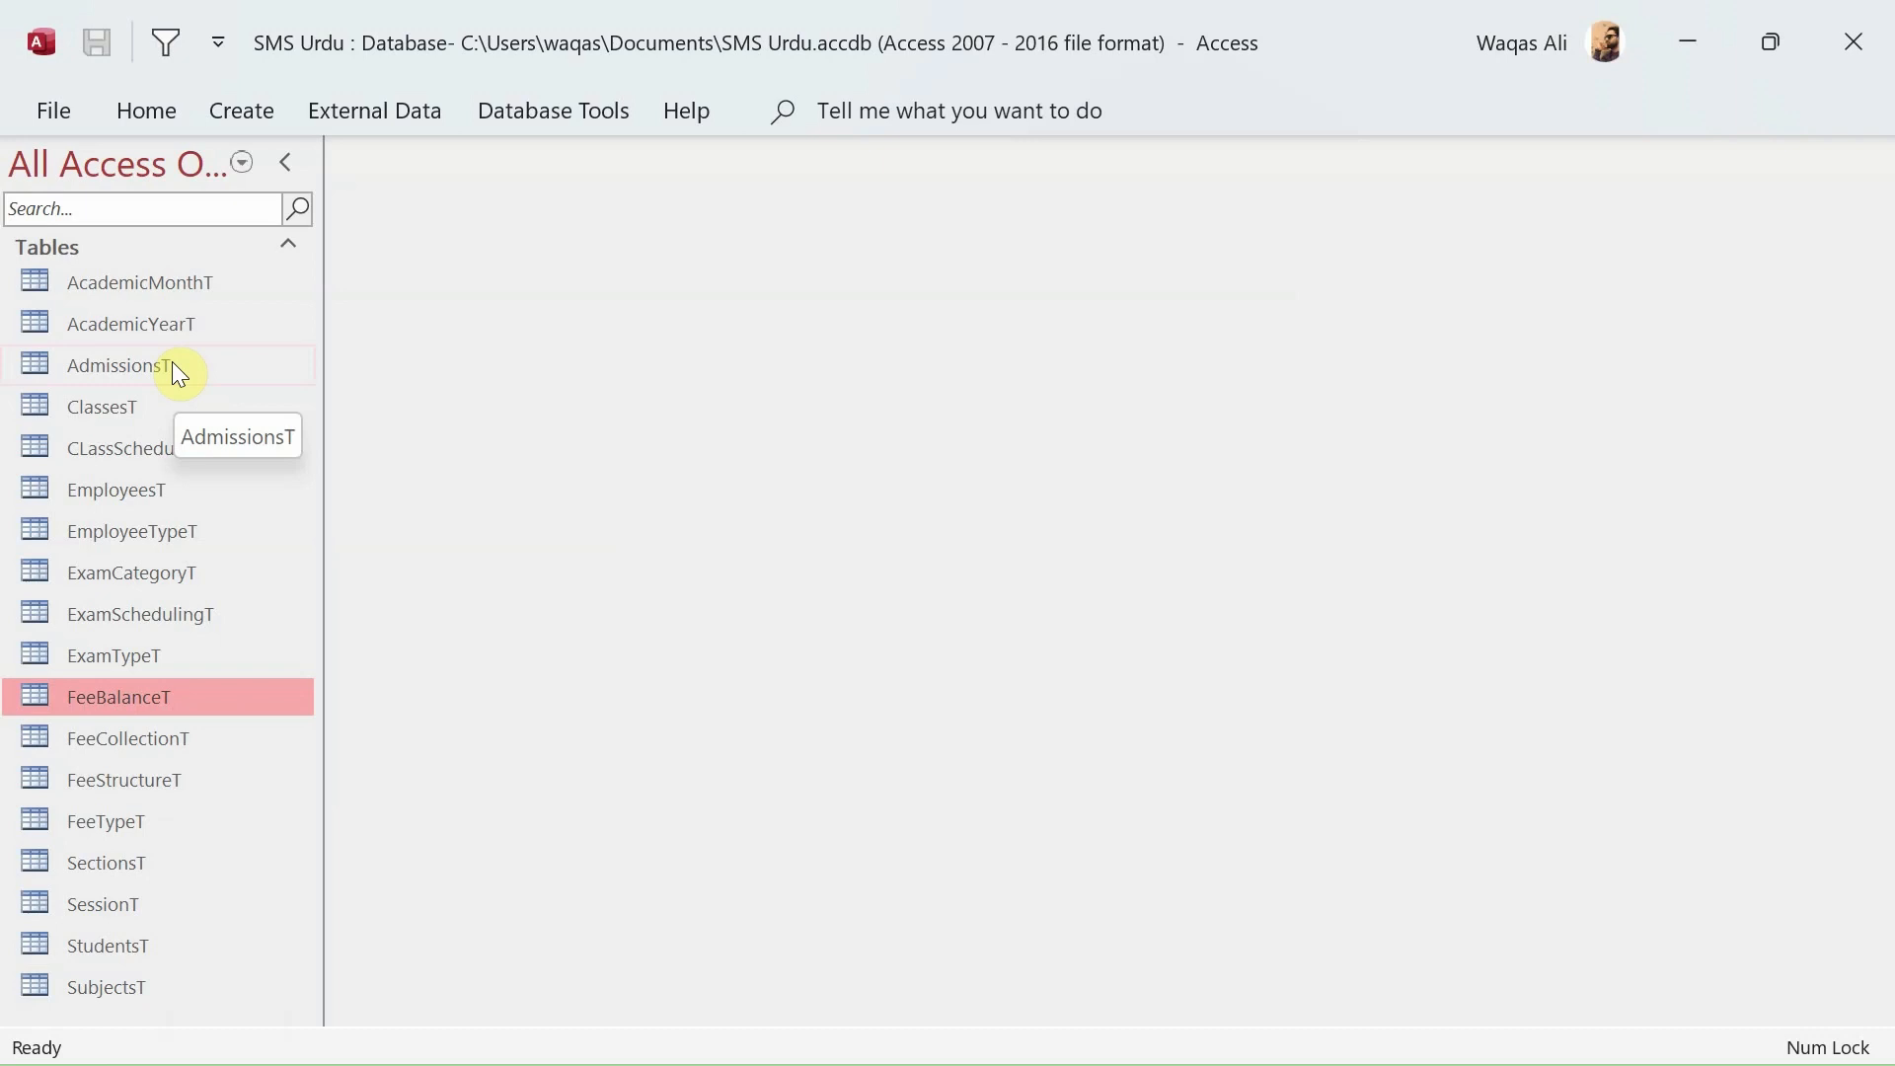
Open the AdmissionsT table in Design view, examine its fields such as StudentID, AcademicYear, ClassID and Section, and close it.
{"action": "right_click", "coordinate": [172, 361]}
{"action": "left_click", "coordinate": [240, 341]}
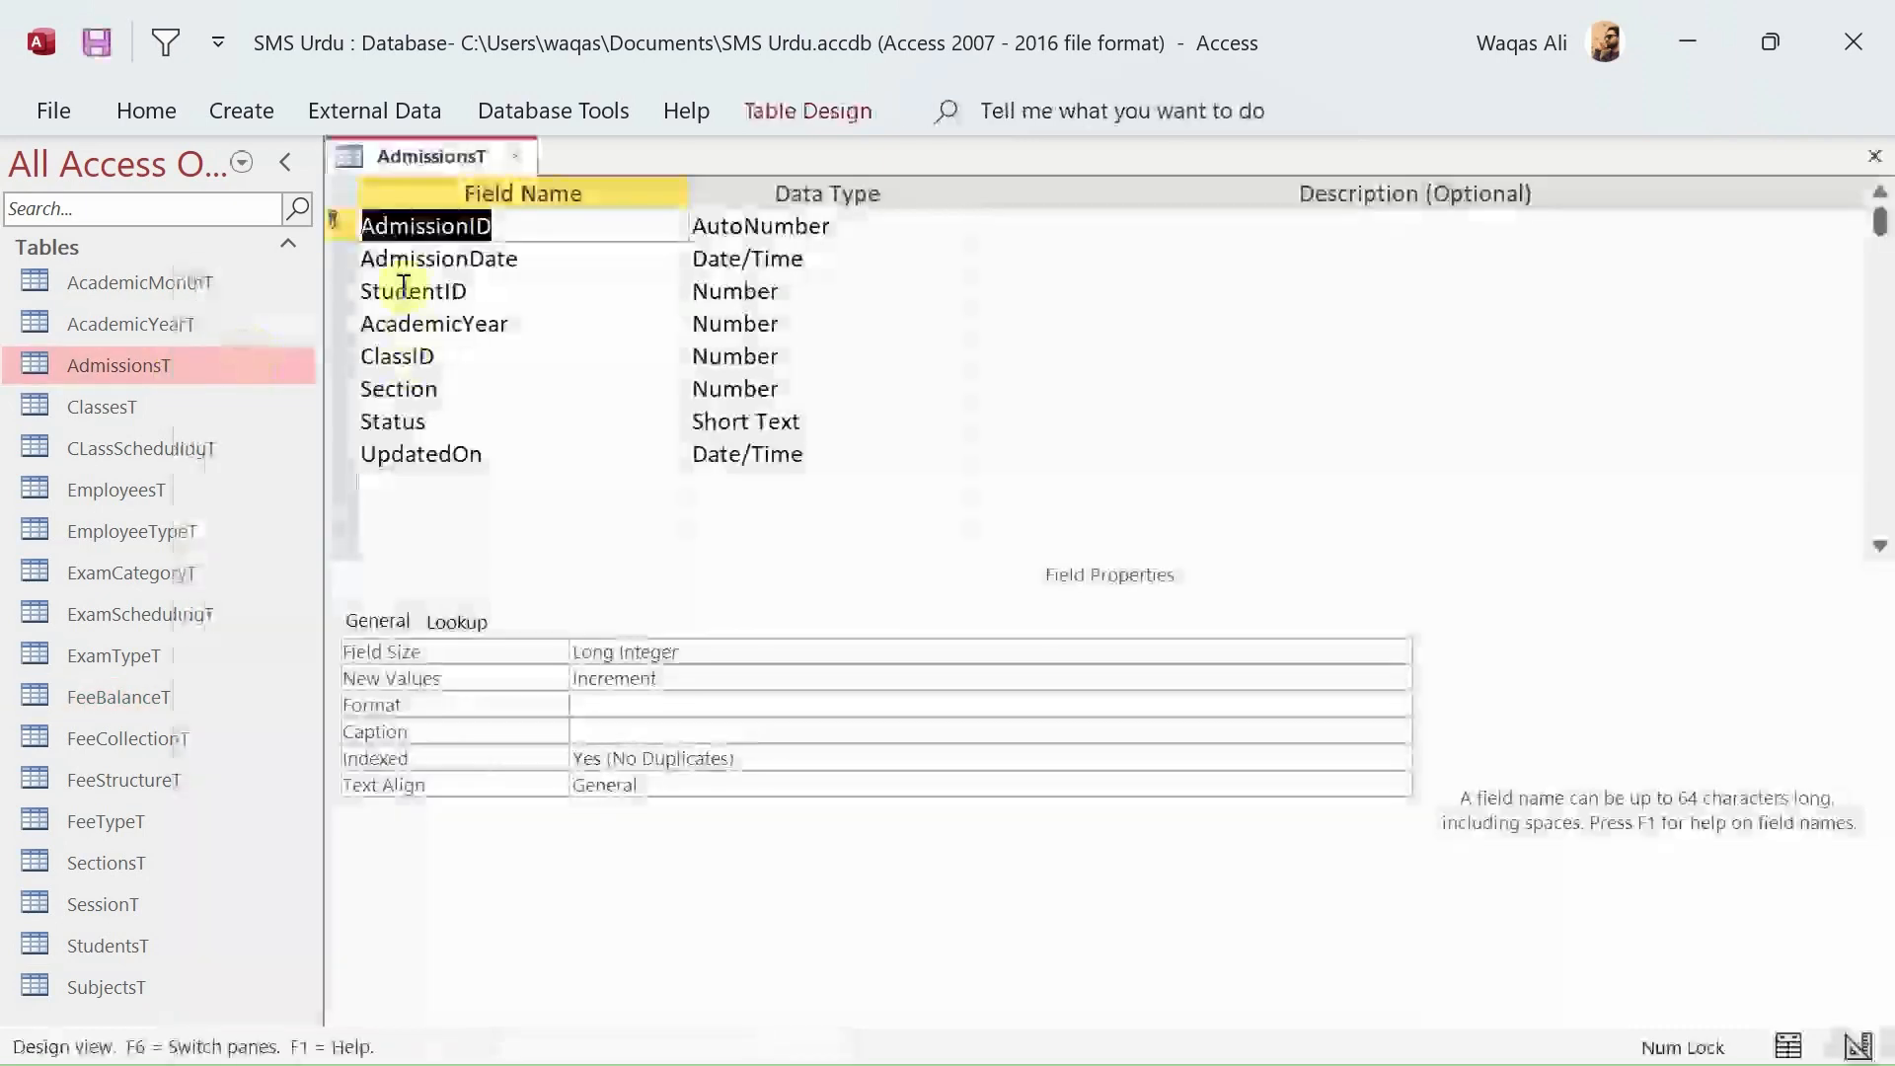
{"action": "left_click", "coordinate": [464, 291]}
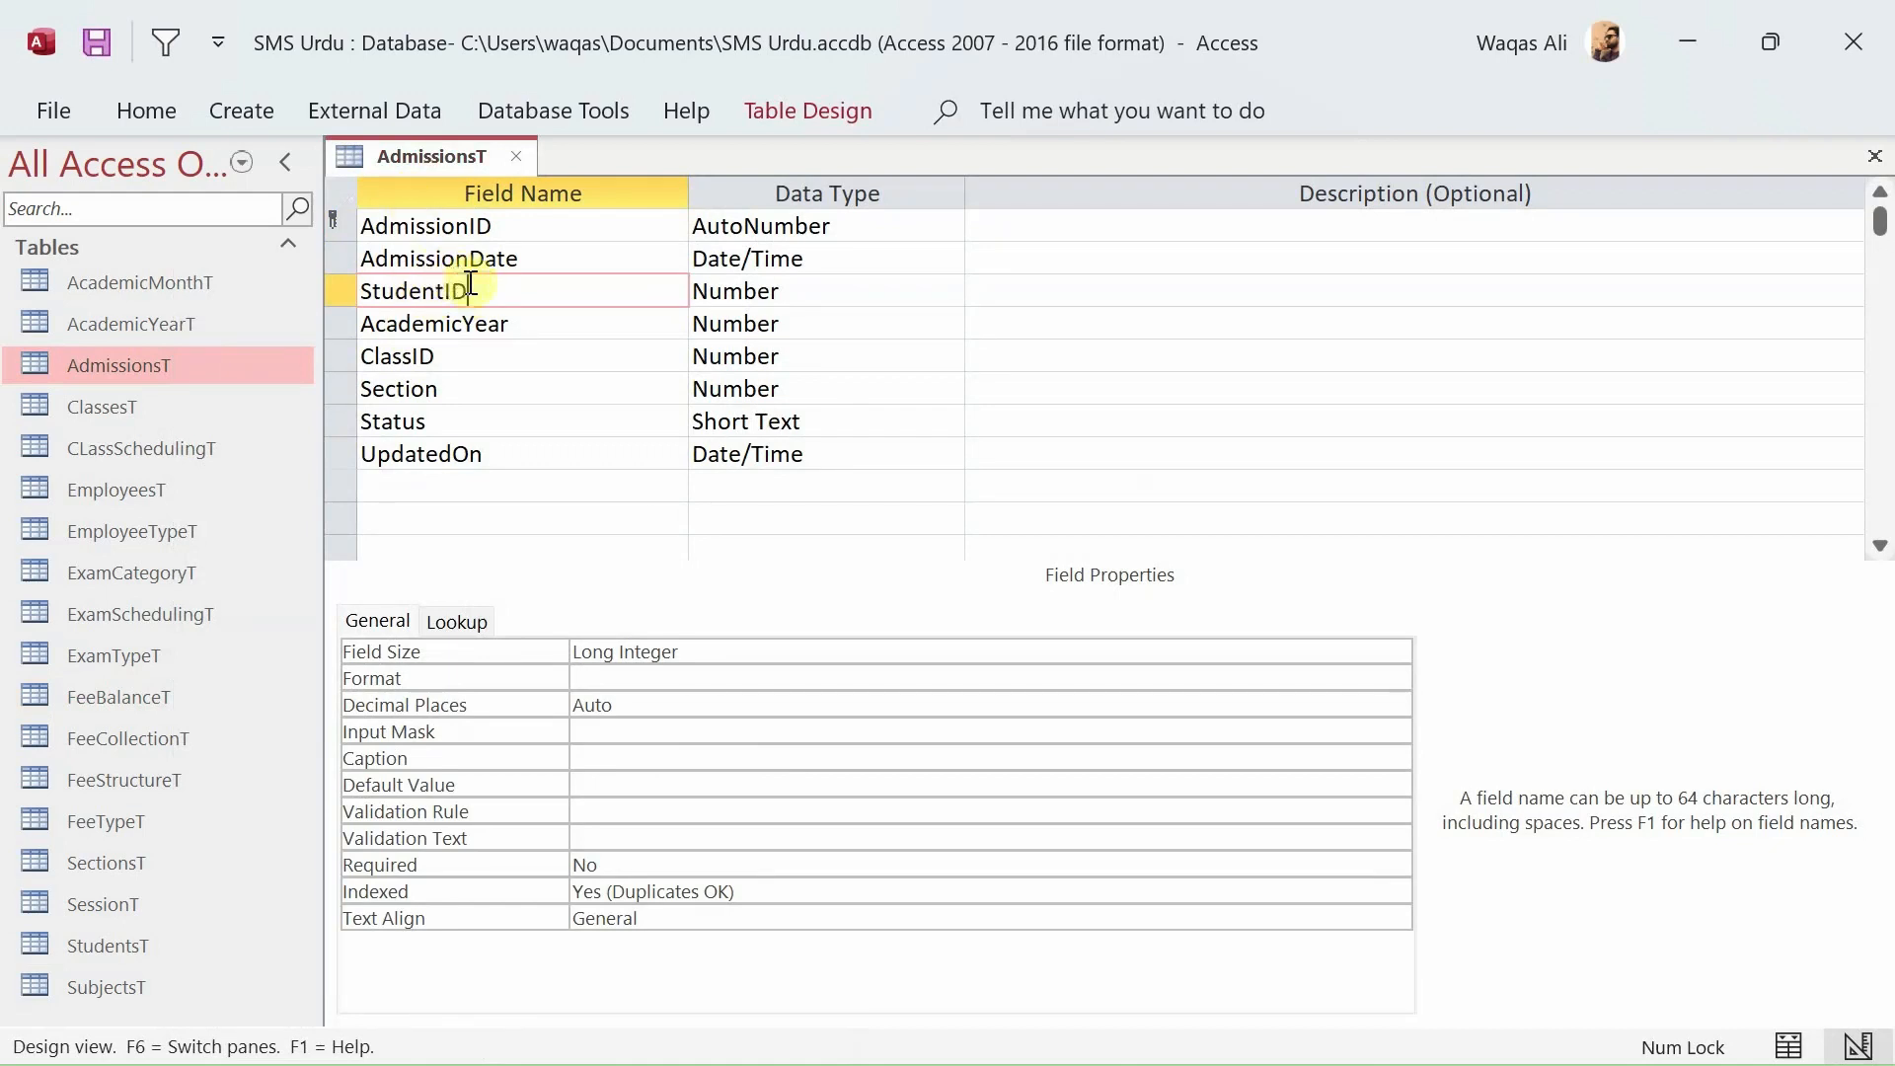
{"action": "left_click", "coordinate": [340, 292]}
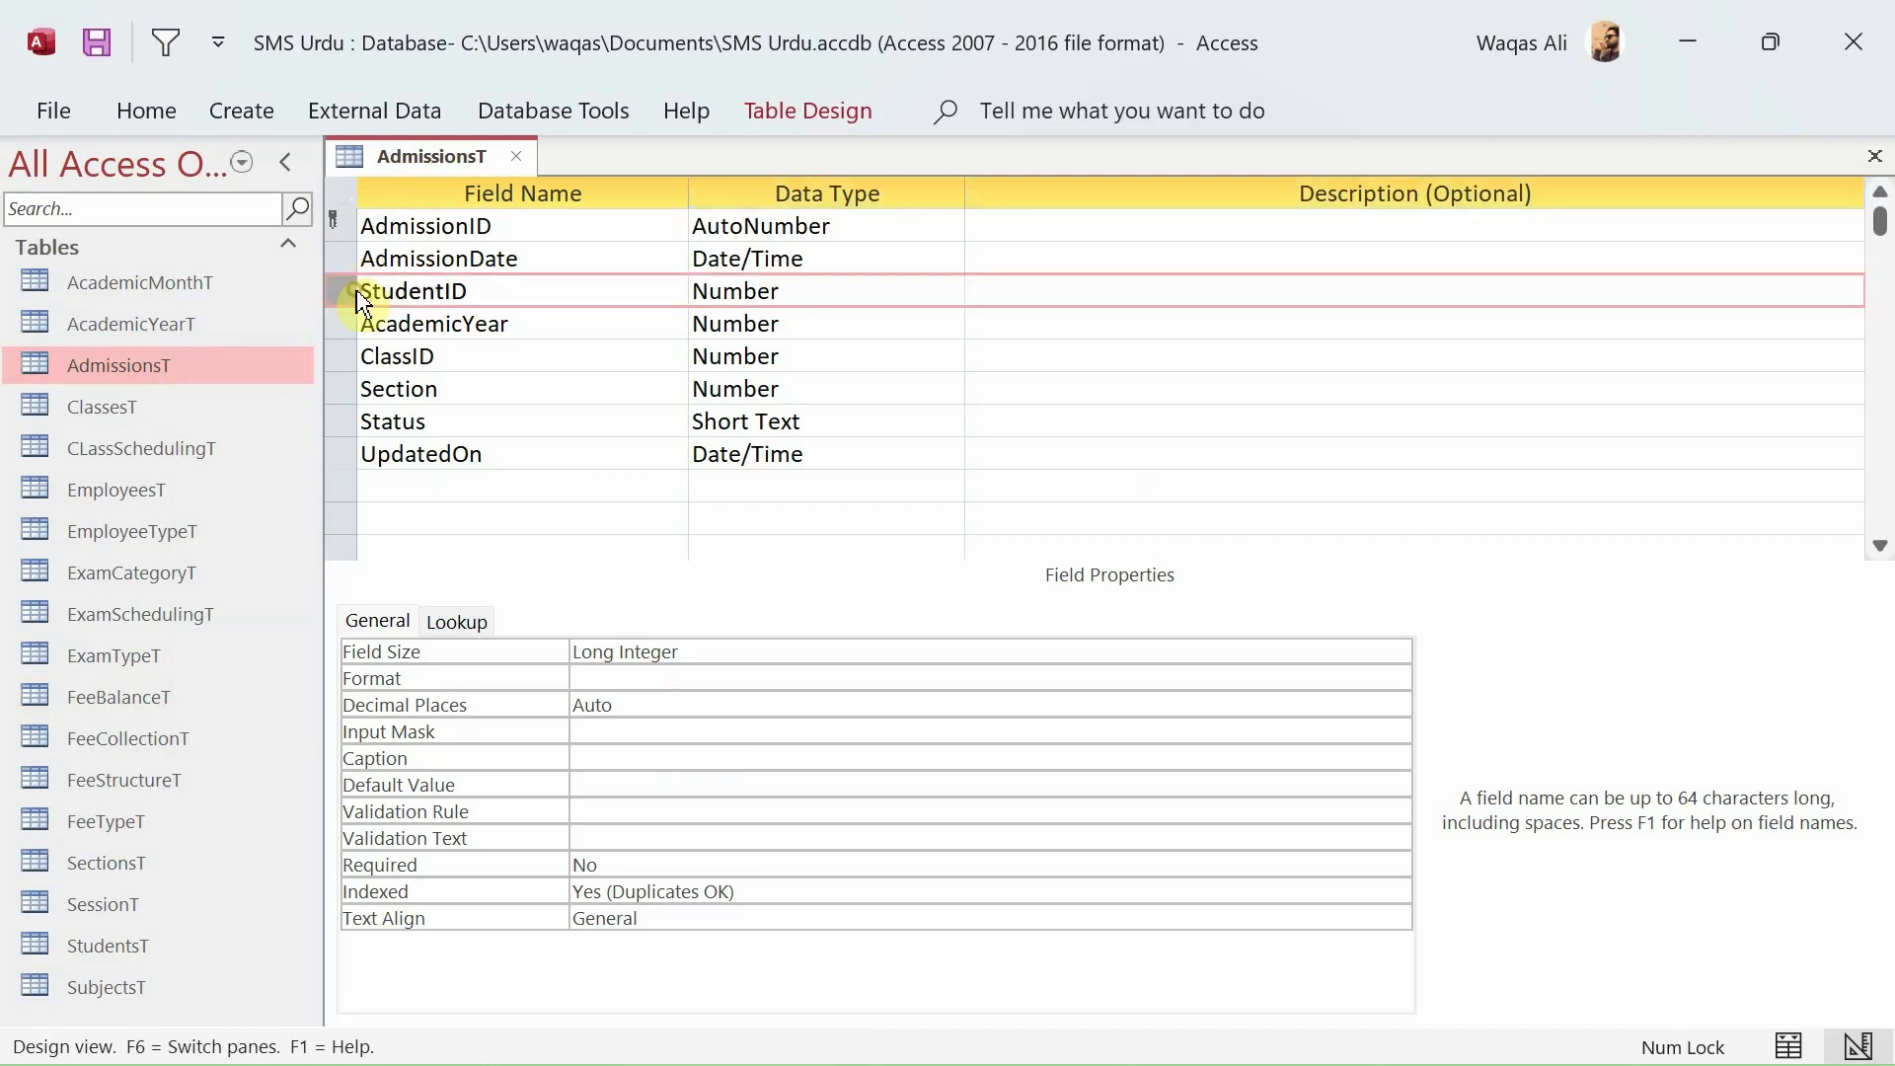
{"action": "left_click", "coordinate": [487, 286]}
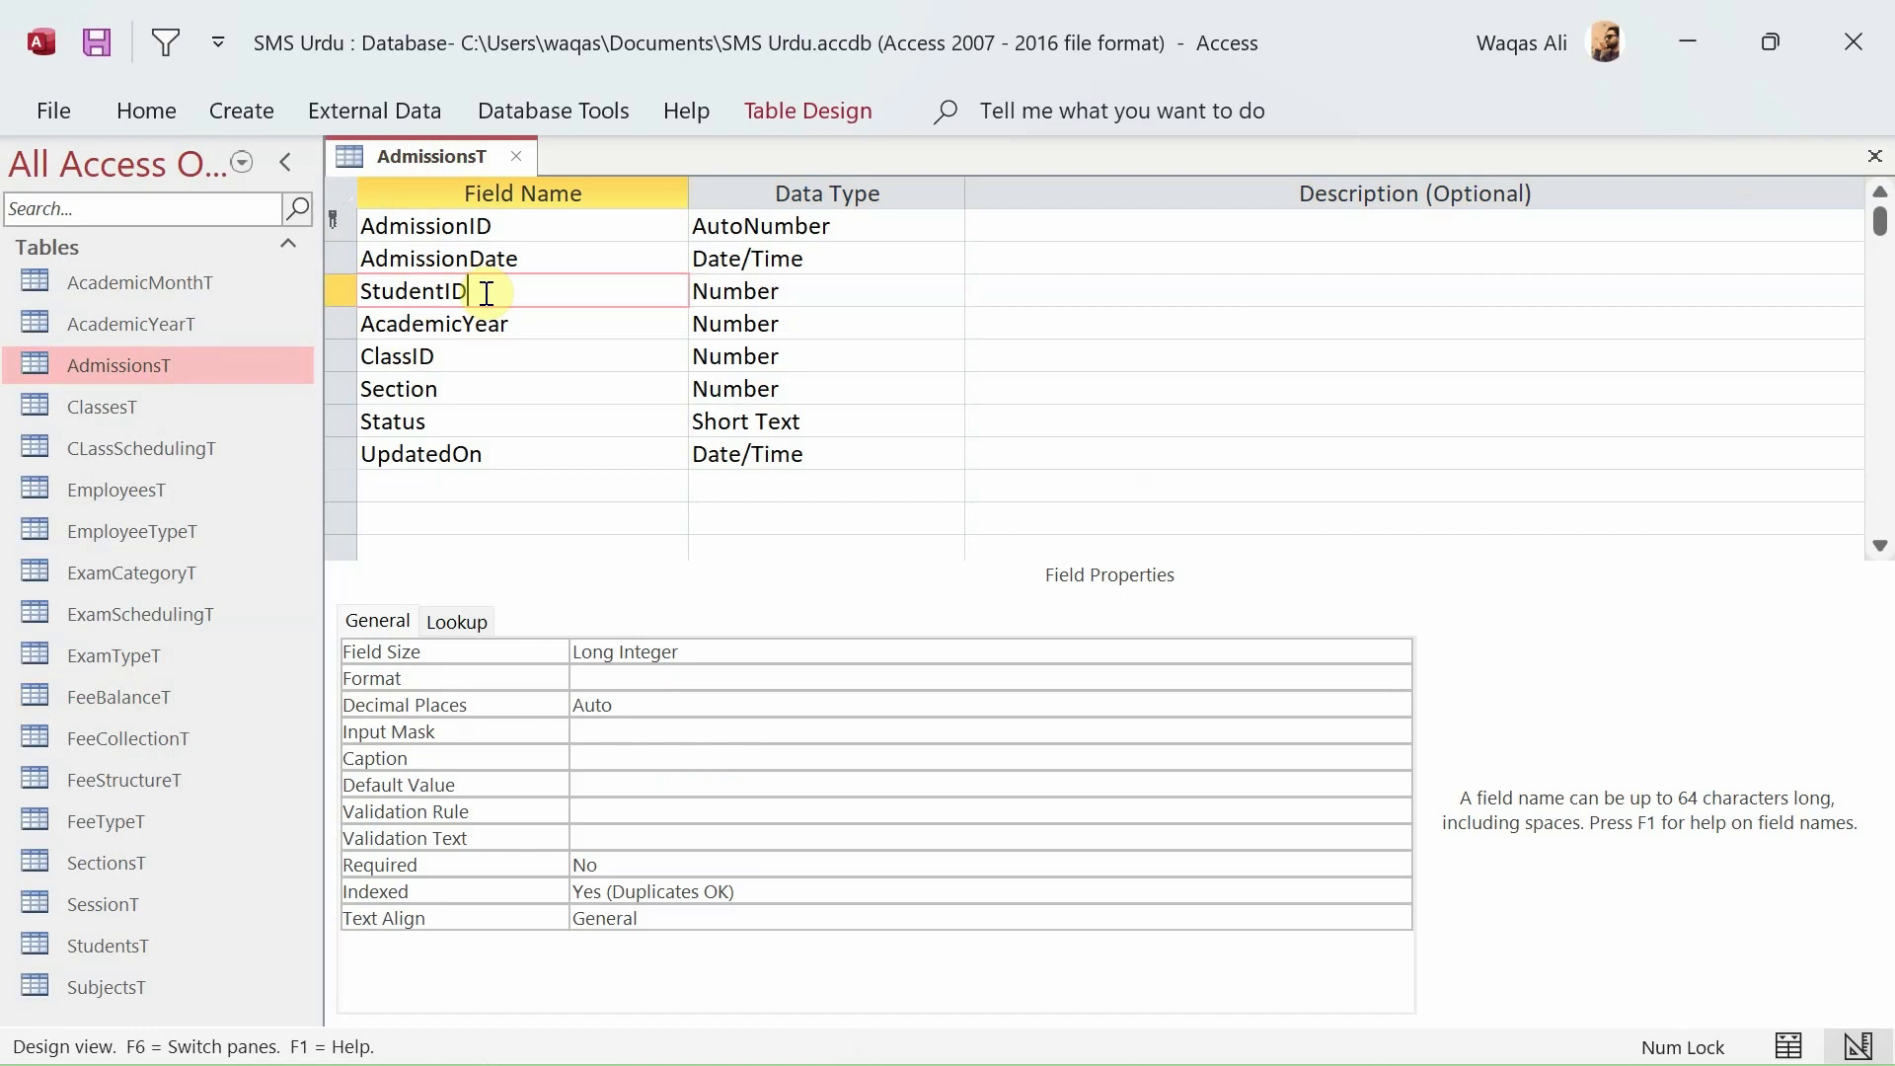
{"action": "left_click", "coordinate": [559, 264]}
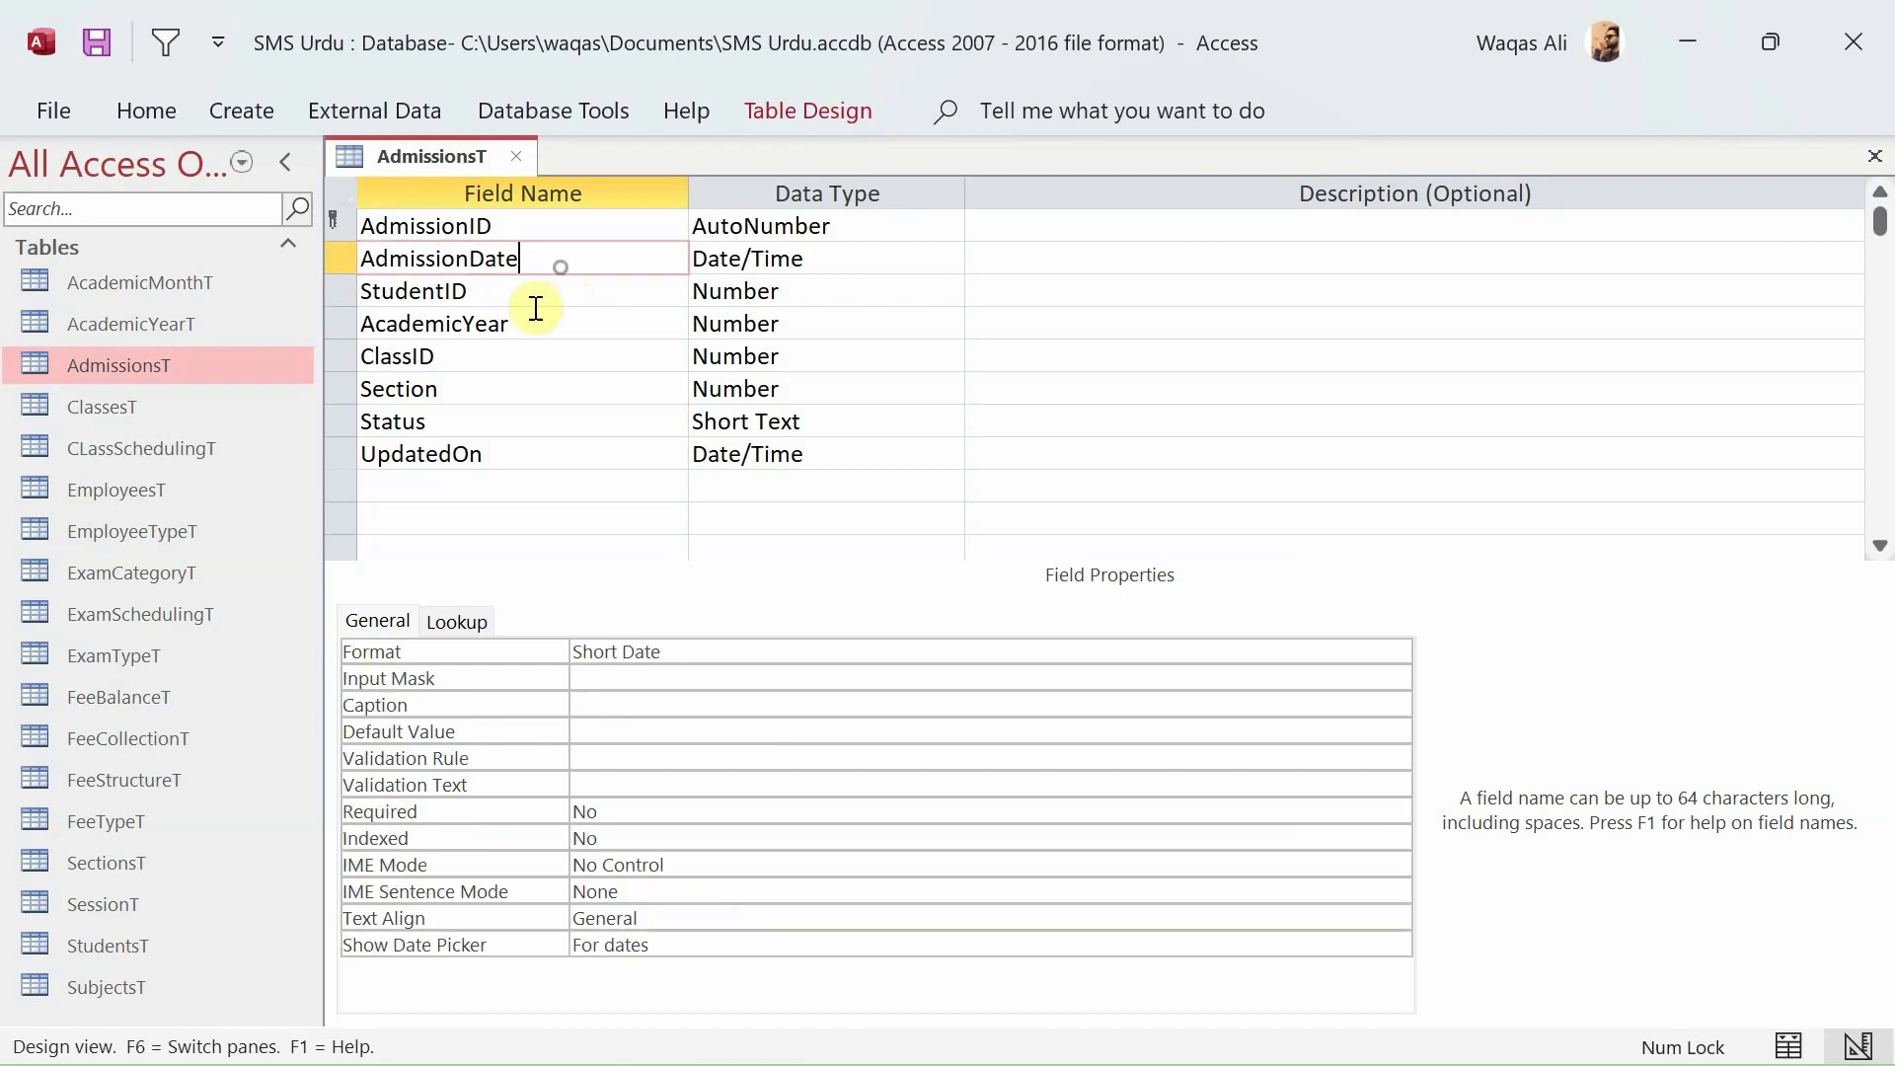
{"action": "left_click", "coordinate": [536, 324]}
{"action": "left_click", "coordinate": [540, 347]}
{"action": "left_click", "coordinate": [524, 389]}
{"action": "left_click", "coordinate": [500, 421]}
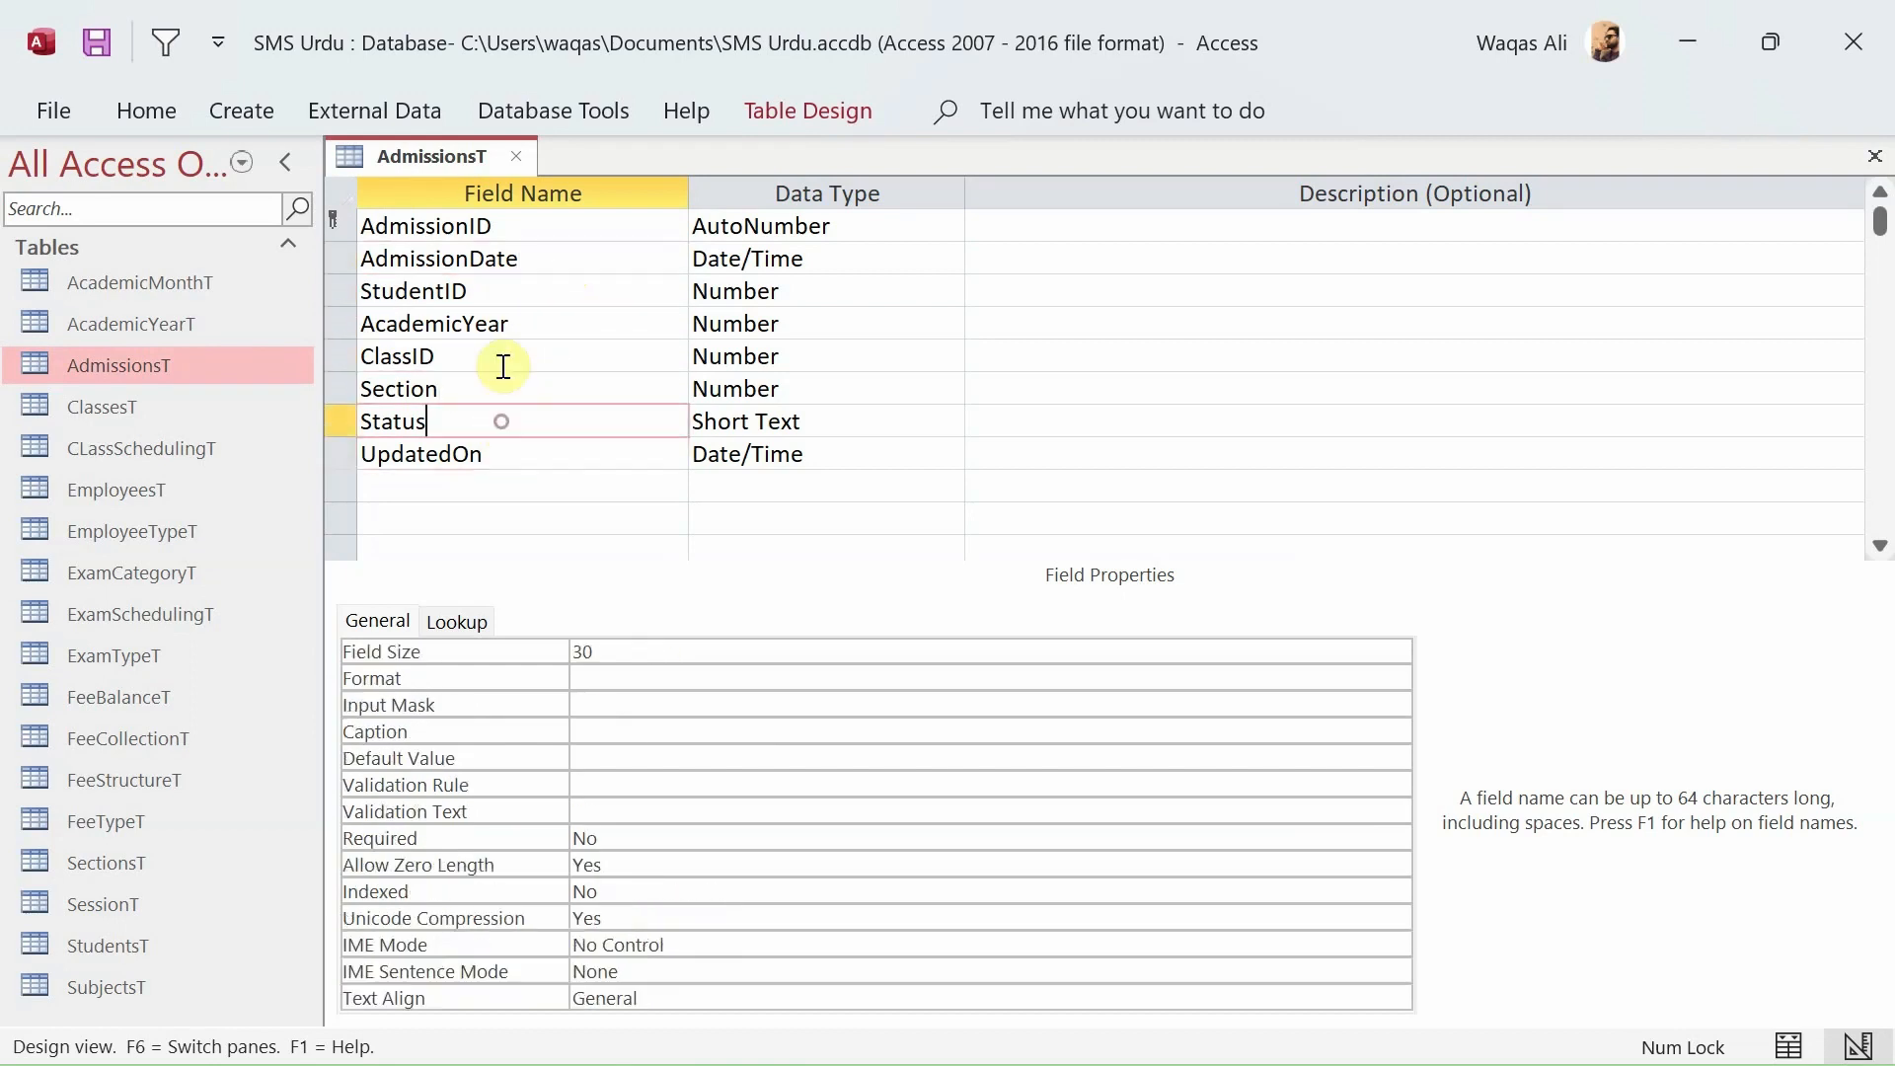
{"action": "left_click", "coordinate": [500, 356]}
{"action": "left_click", "coordinate": [509, 294]}
{"action": "left_click", "coordinate": [512, 261]}
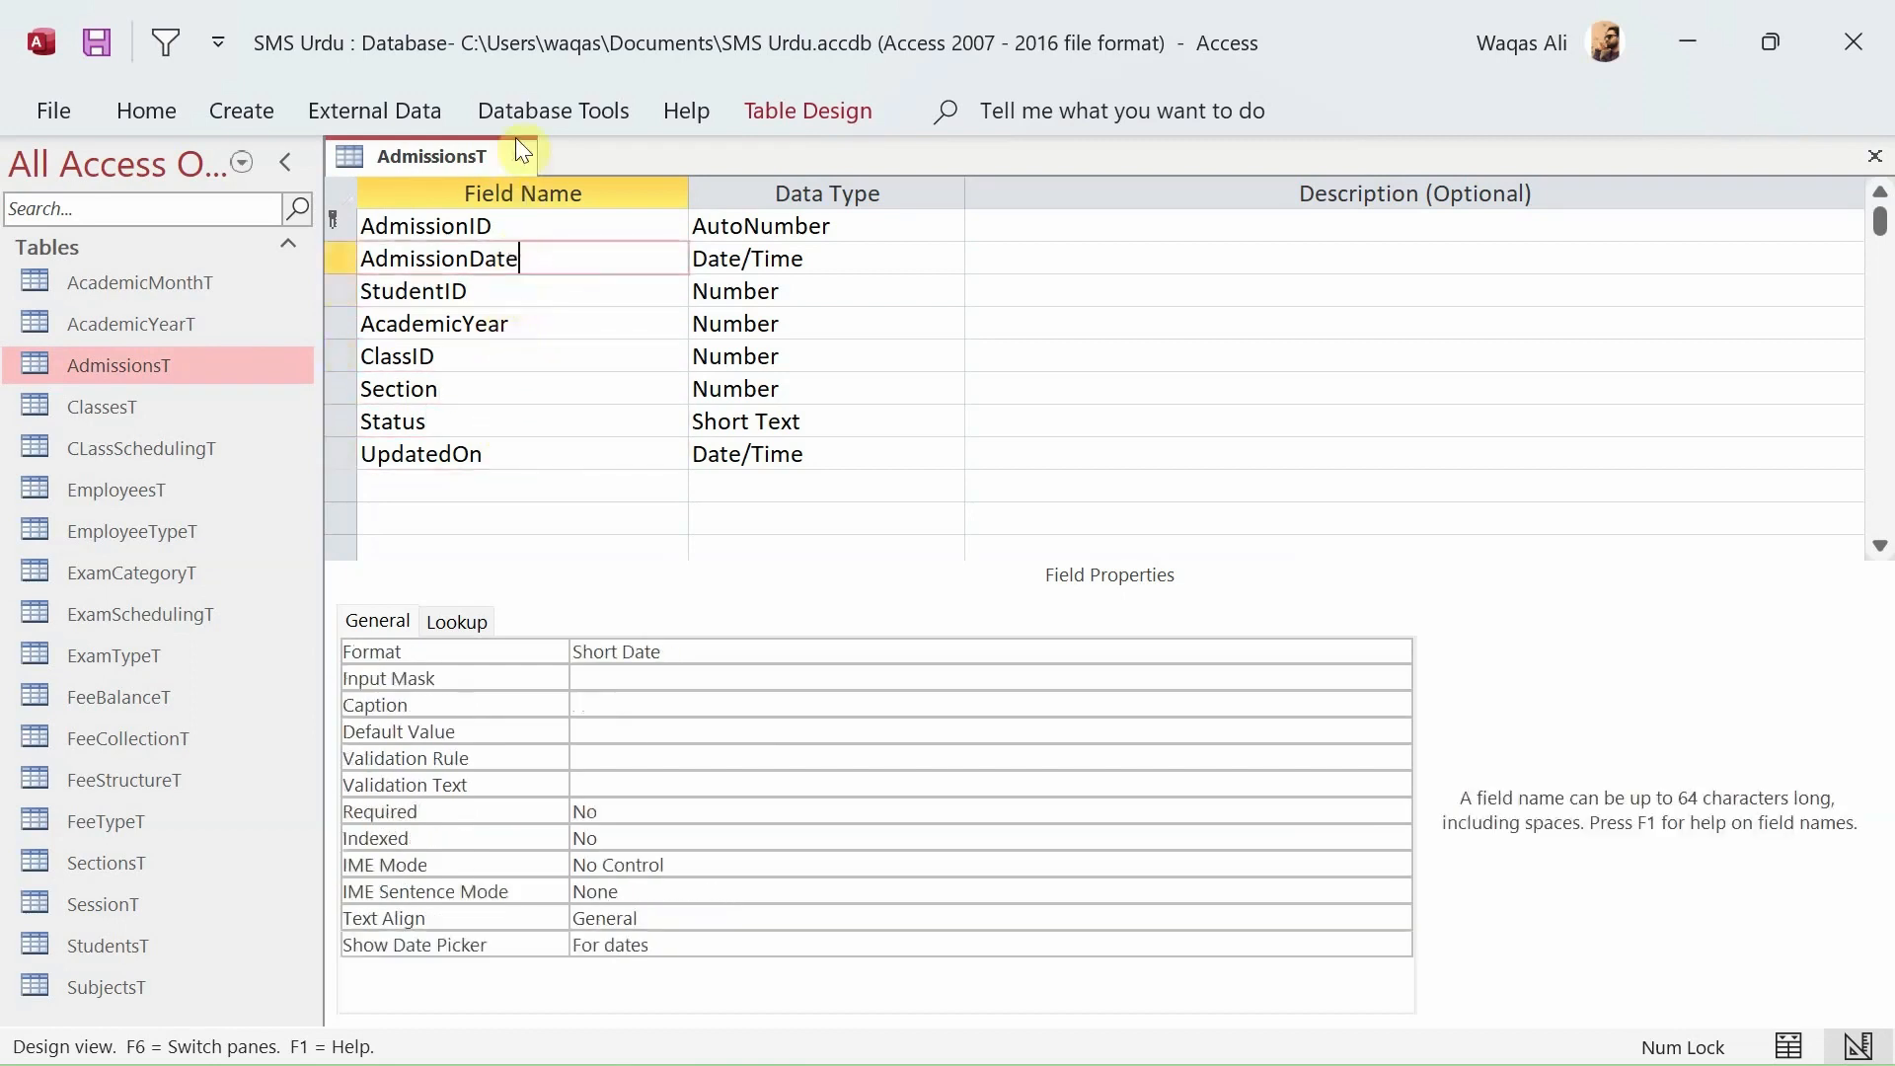
{"action": "left_click", "coordinate": [515, 156]}
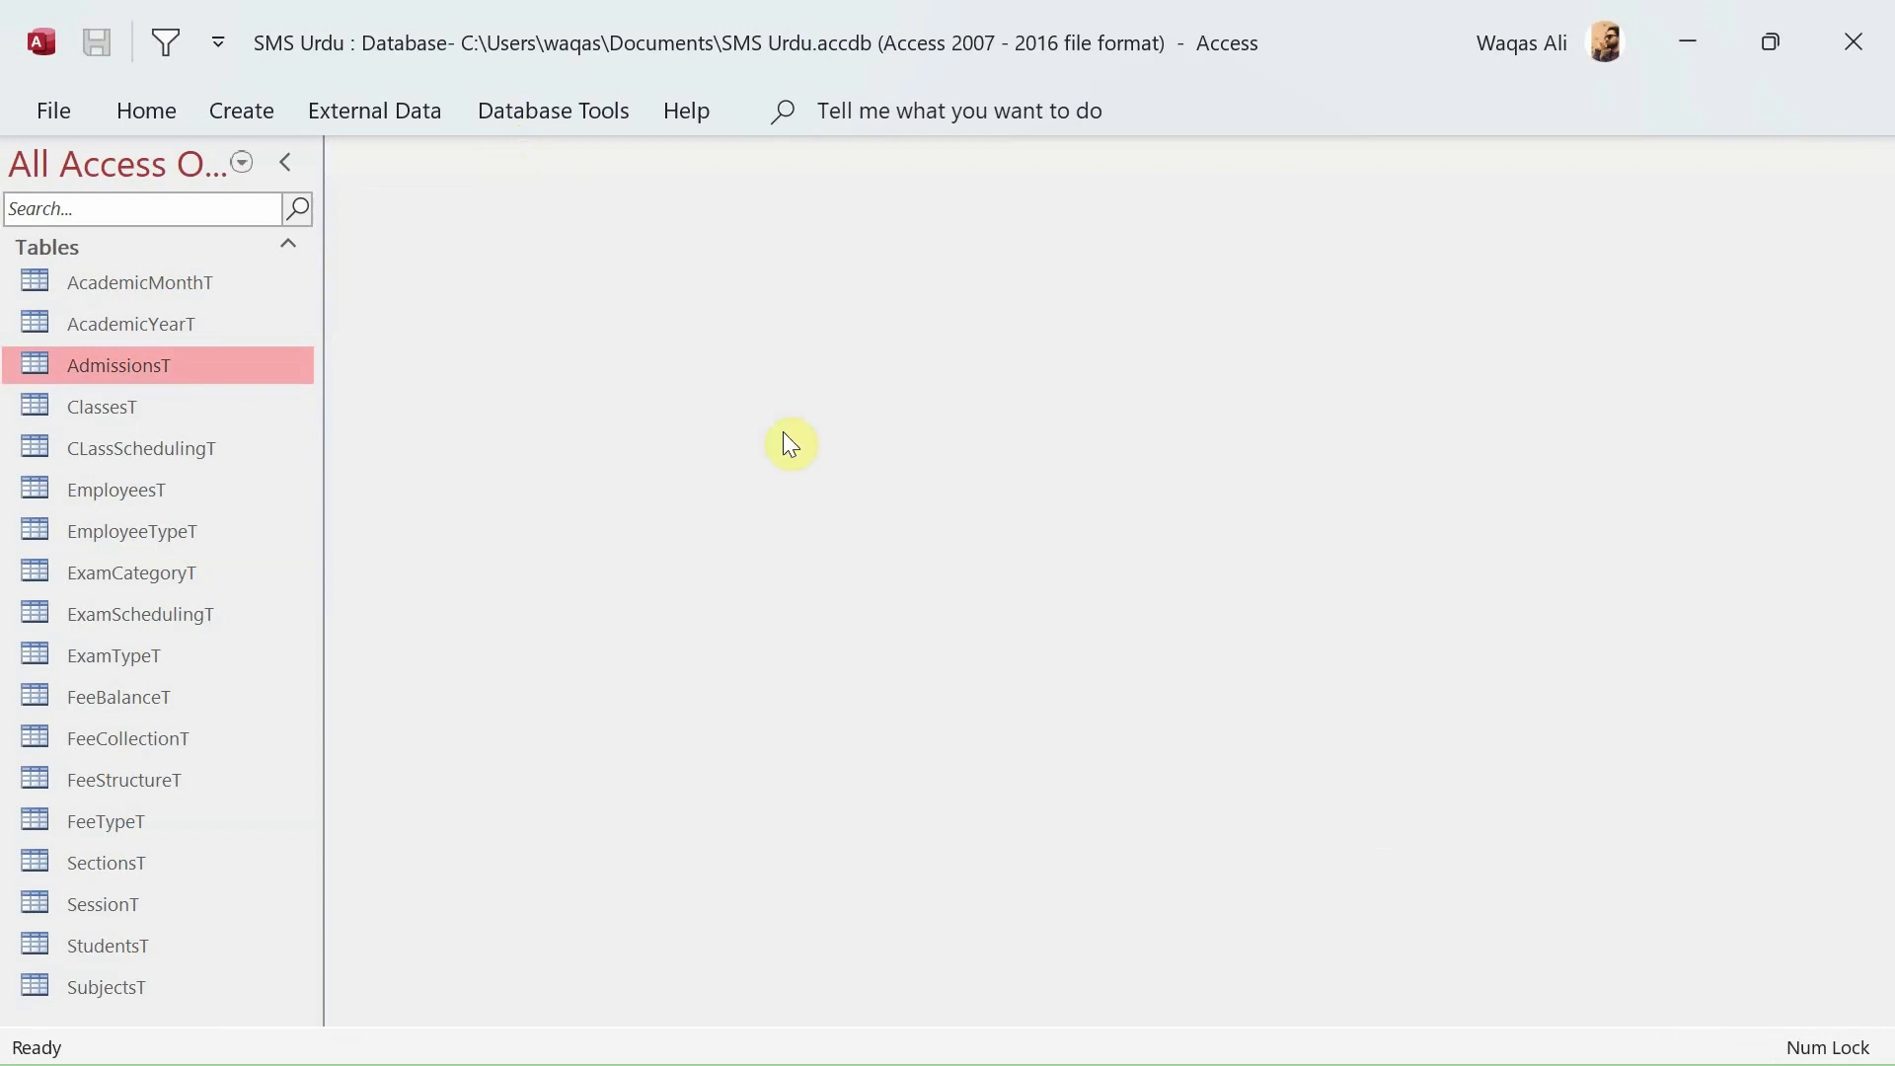
Open the database's Relationships layout and show the list of tables available for adding.
{"action": "left_click", "coordinate": [519, 106]}
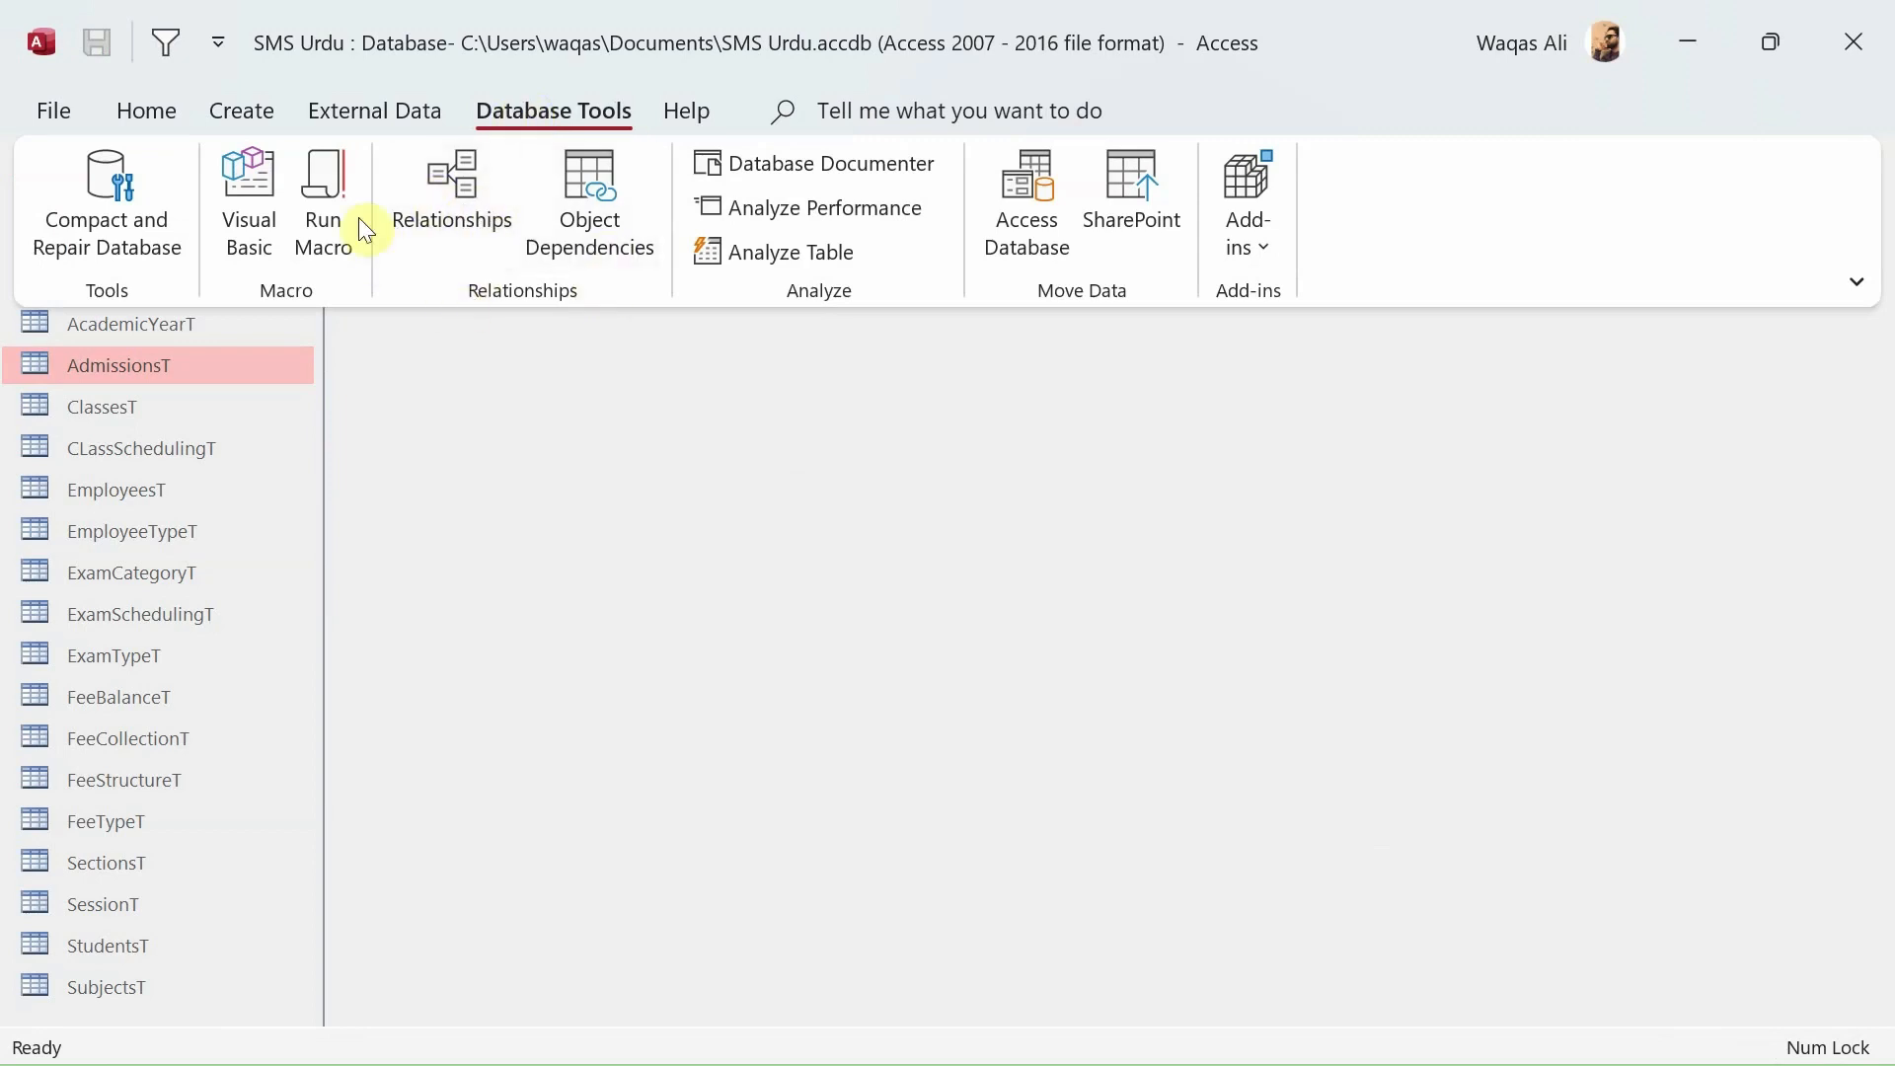
{"action": "left_click", "coordinate": [440, 209]}
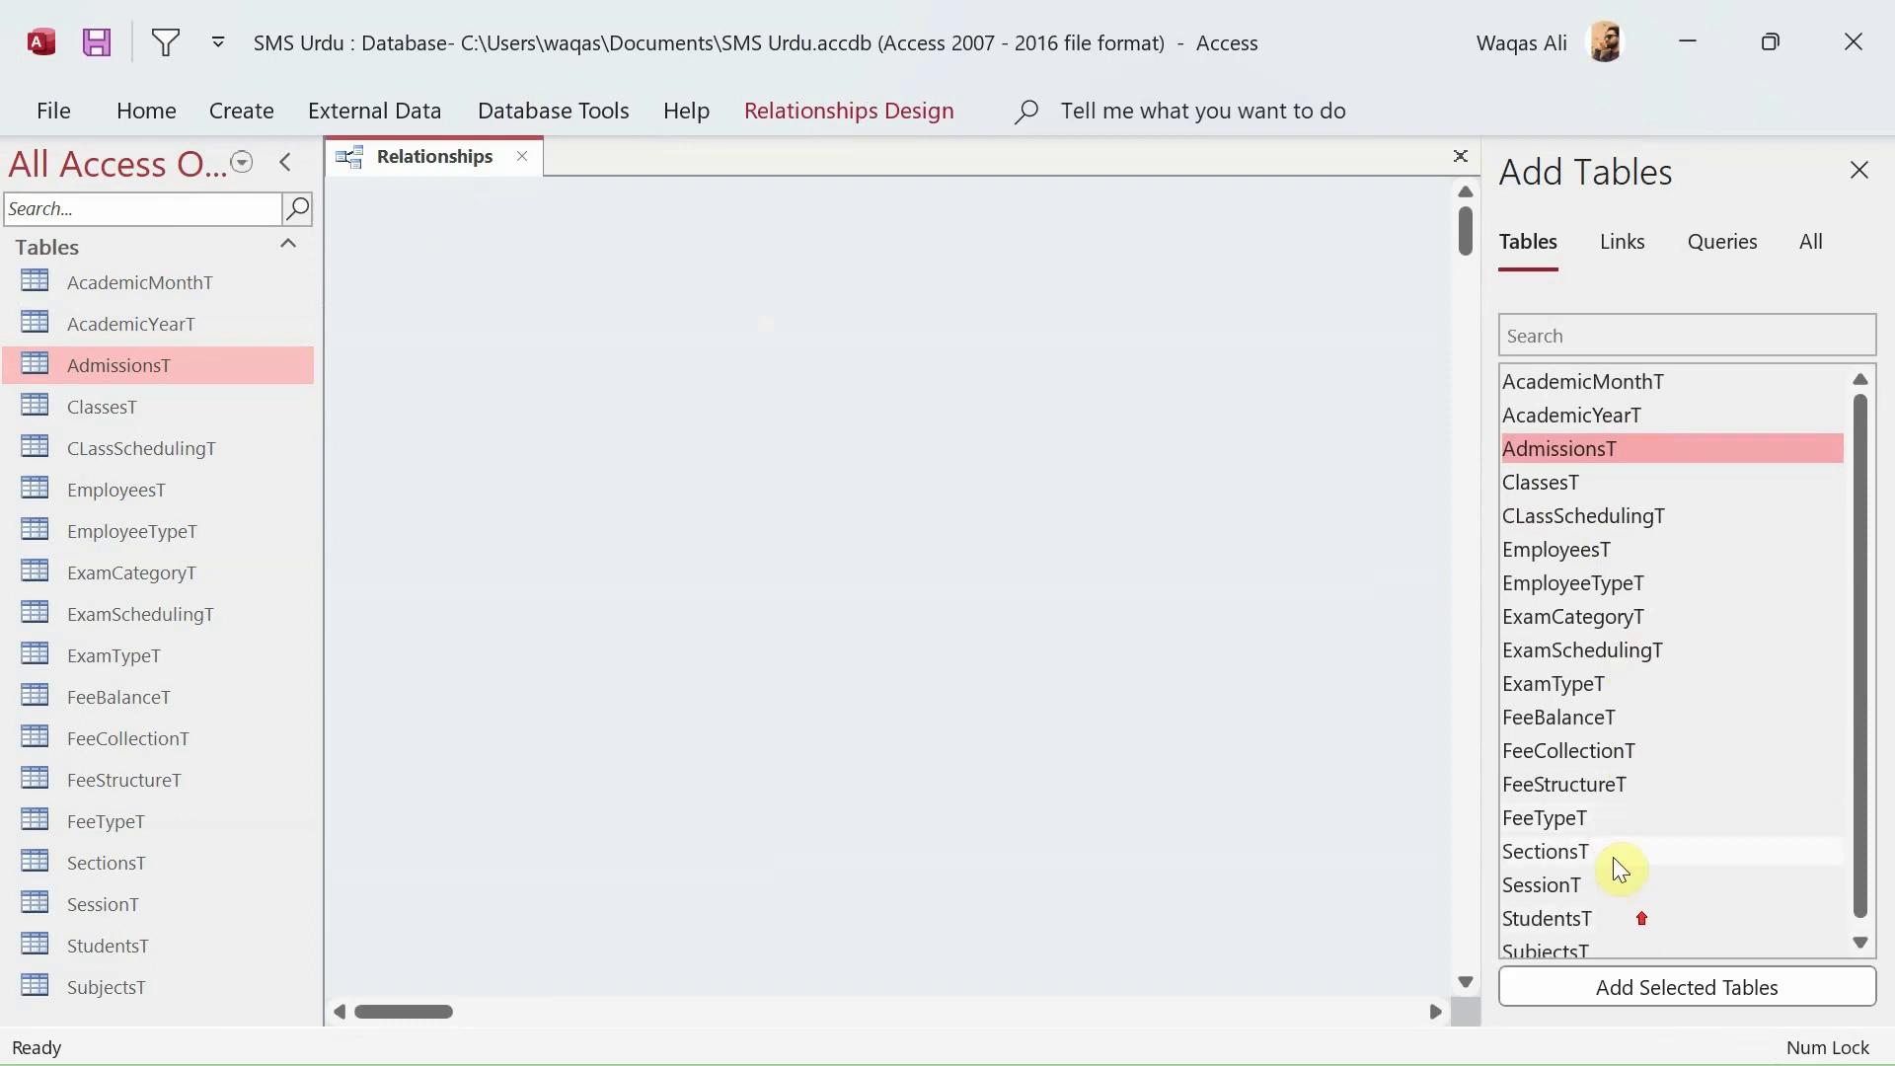
{"action": "right_click", "coordinate": [828, 432]}
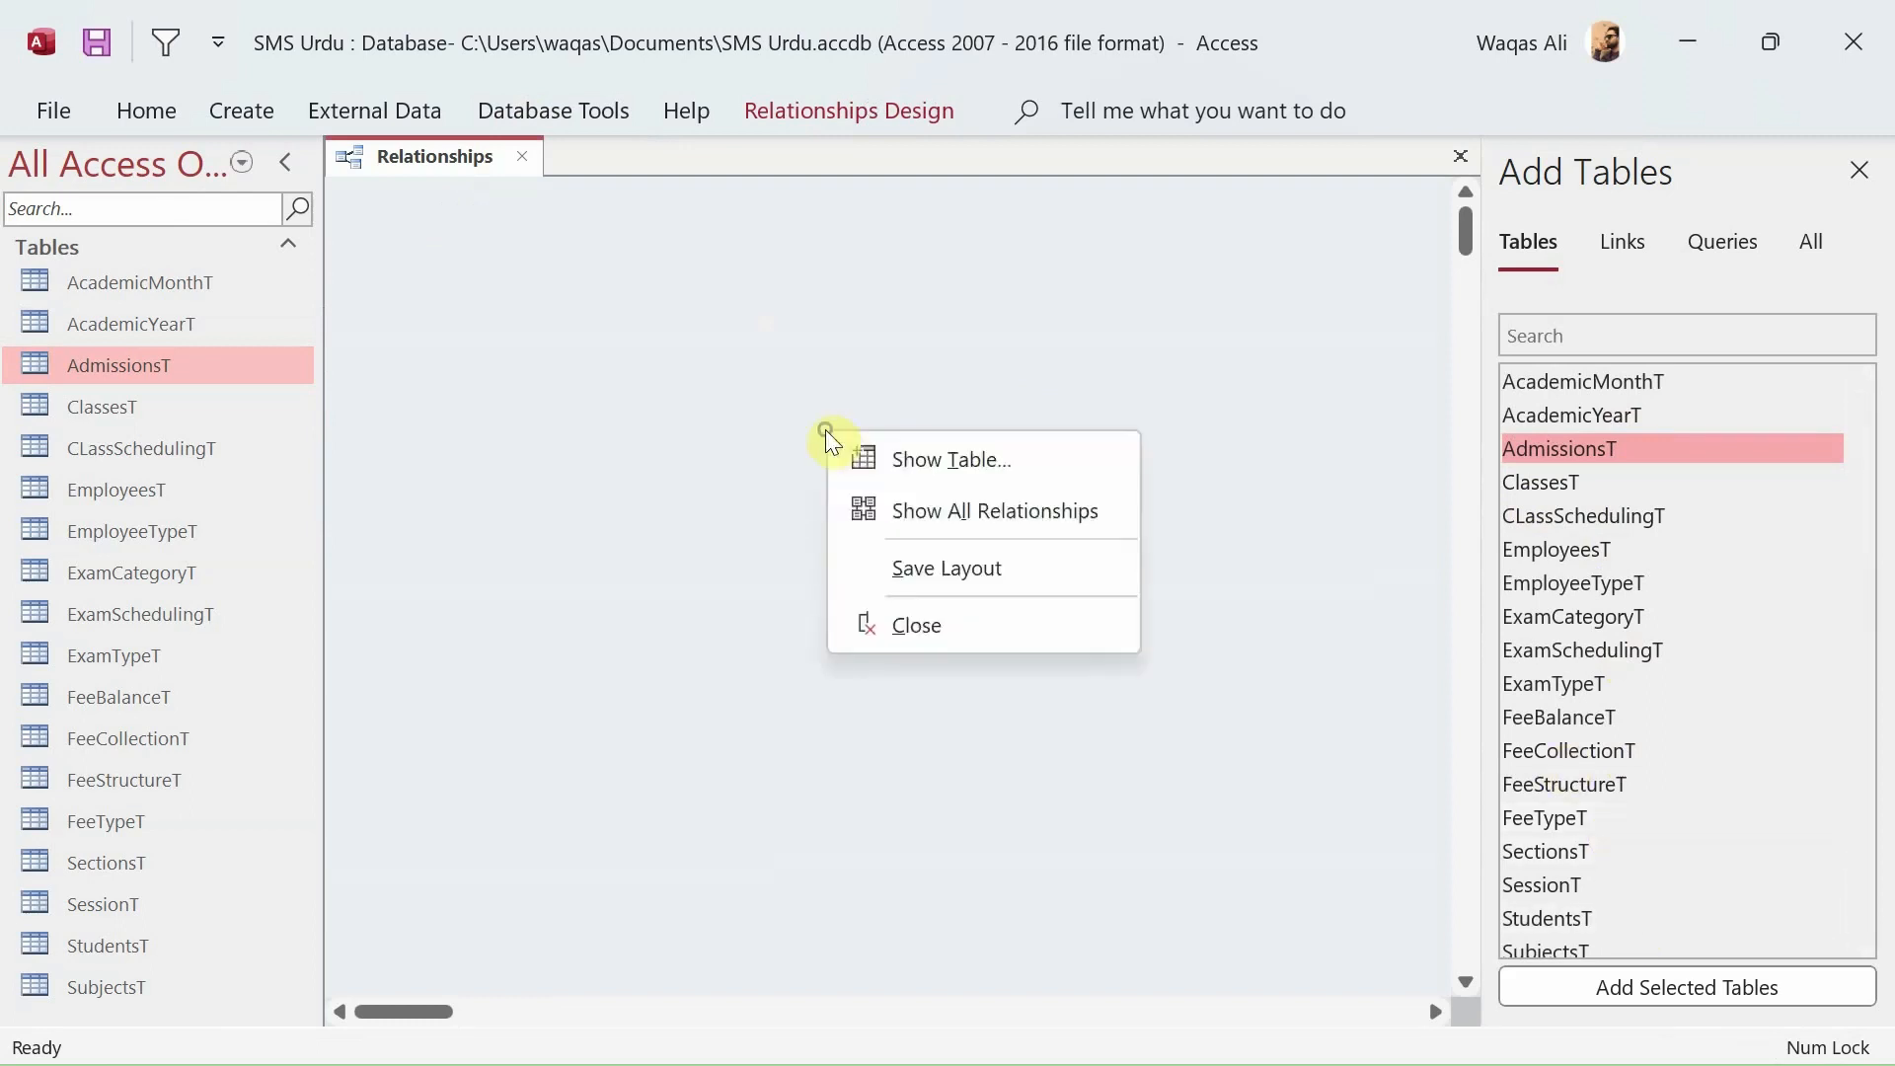
{"action": "left_click", "coordinate": [909, 481]}
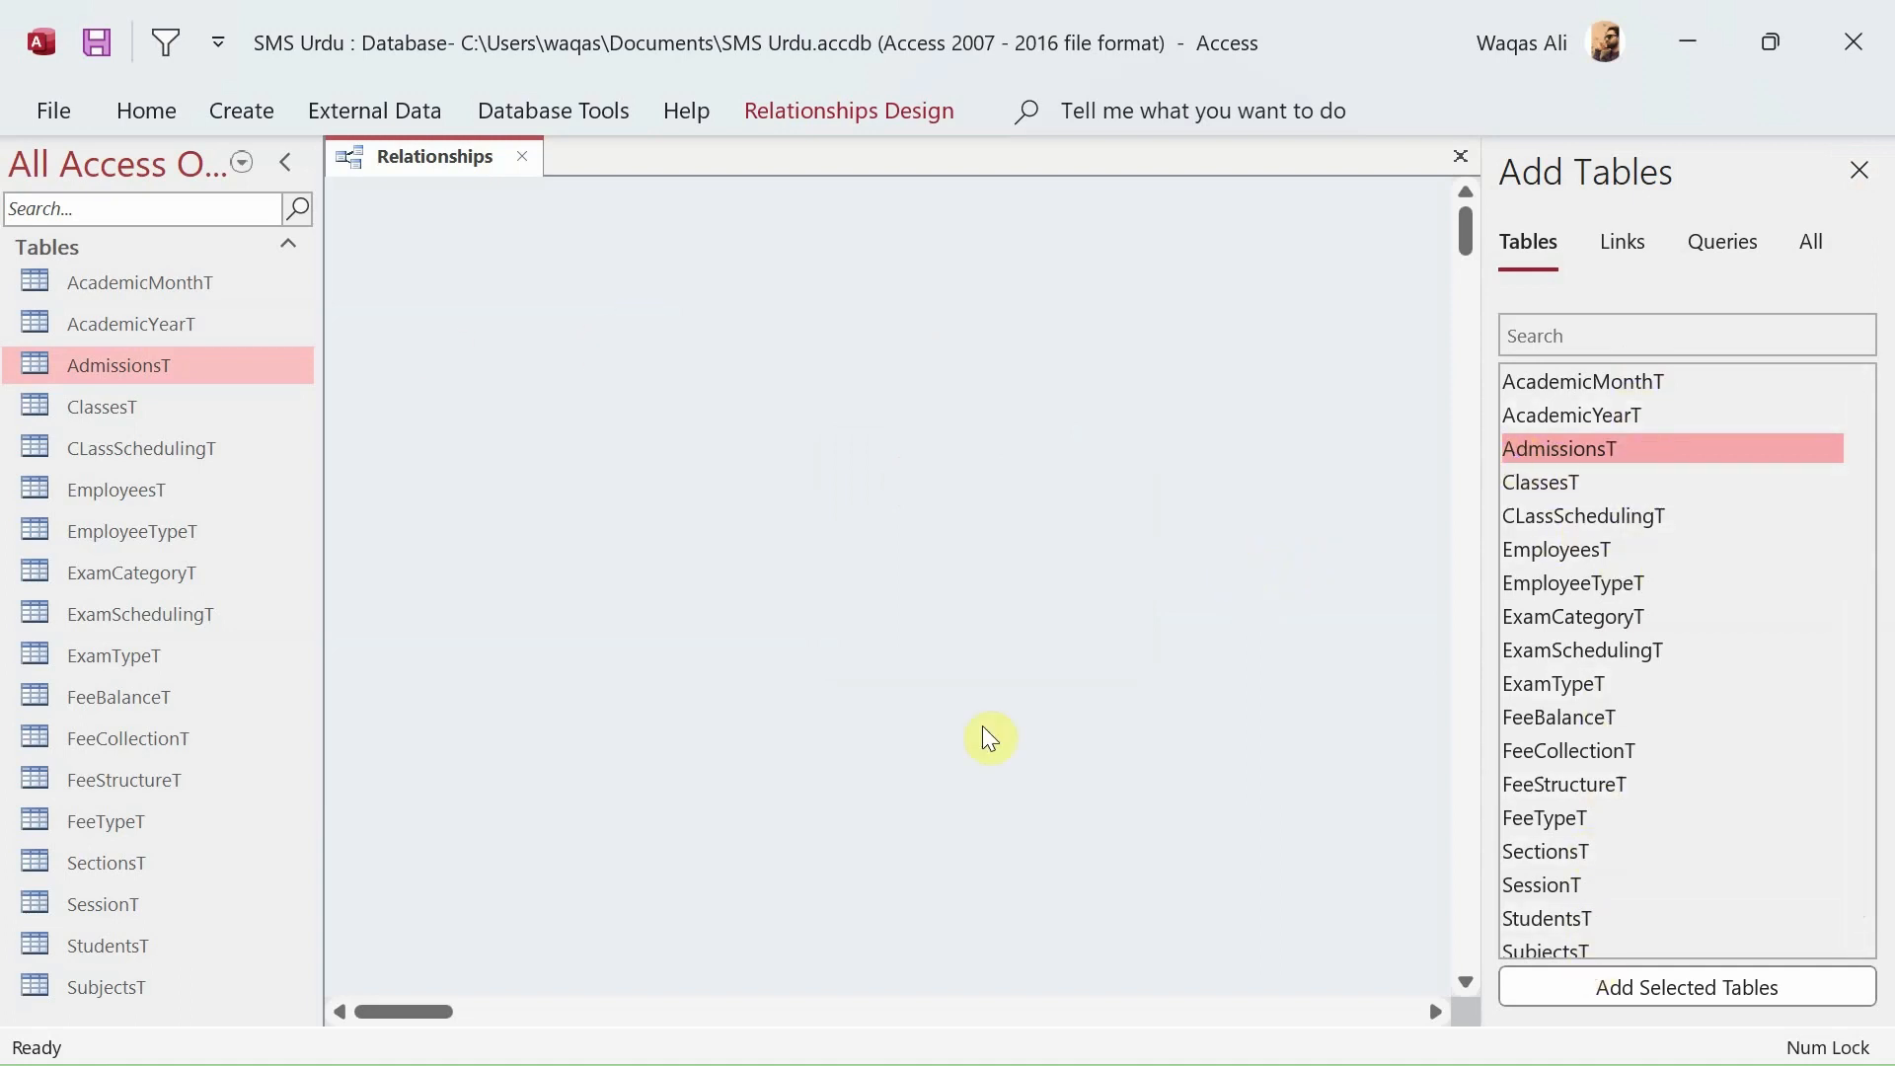
{"action": "left_click", "coordinate": [777, 416]}
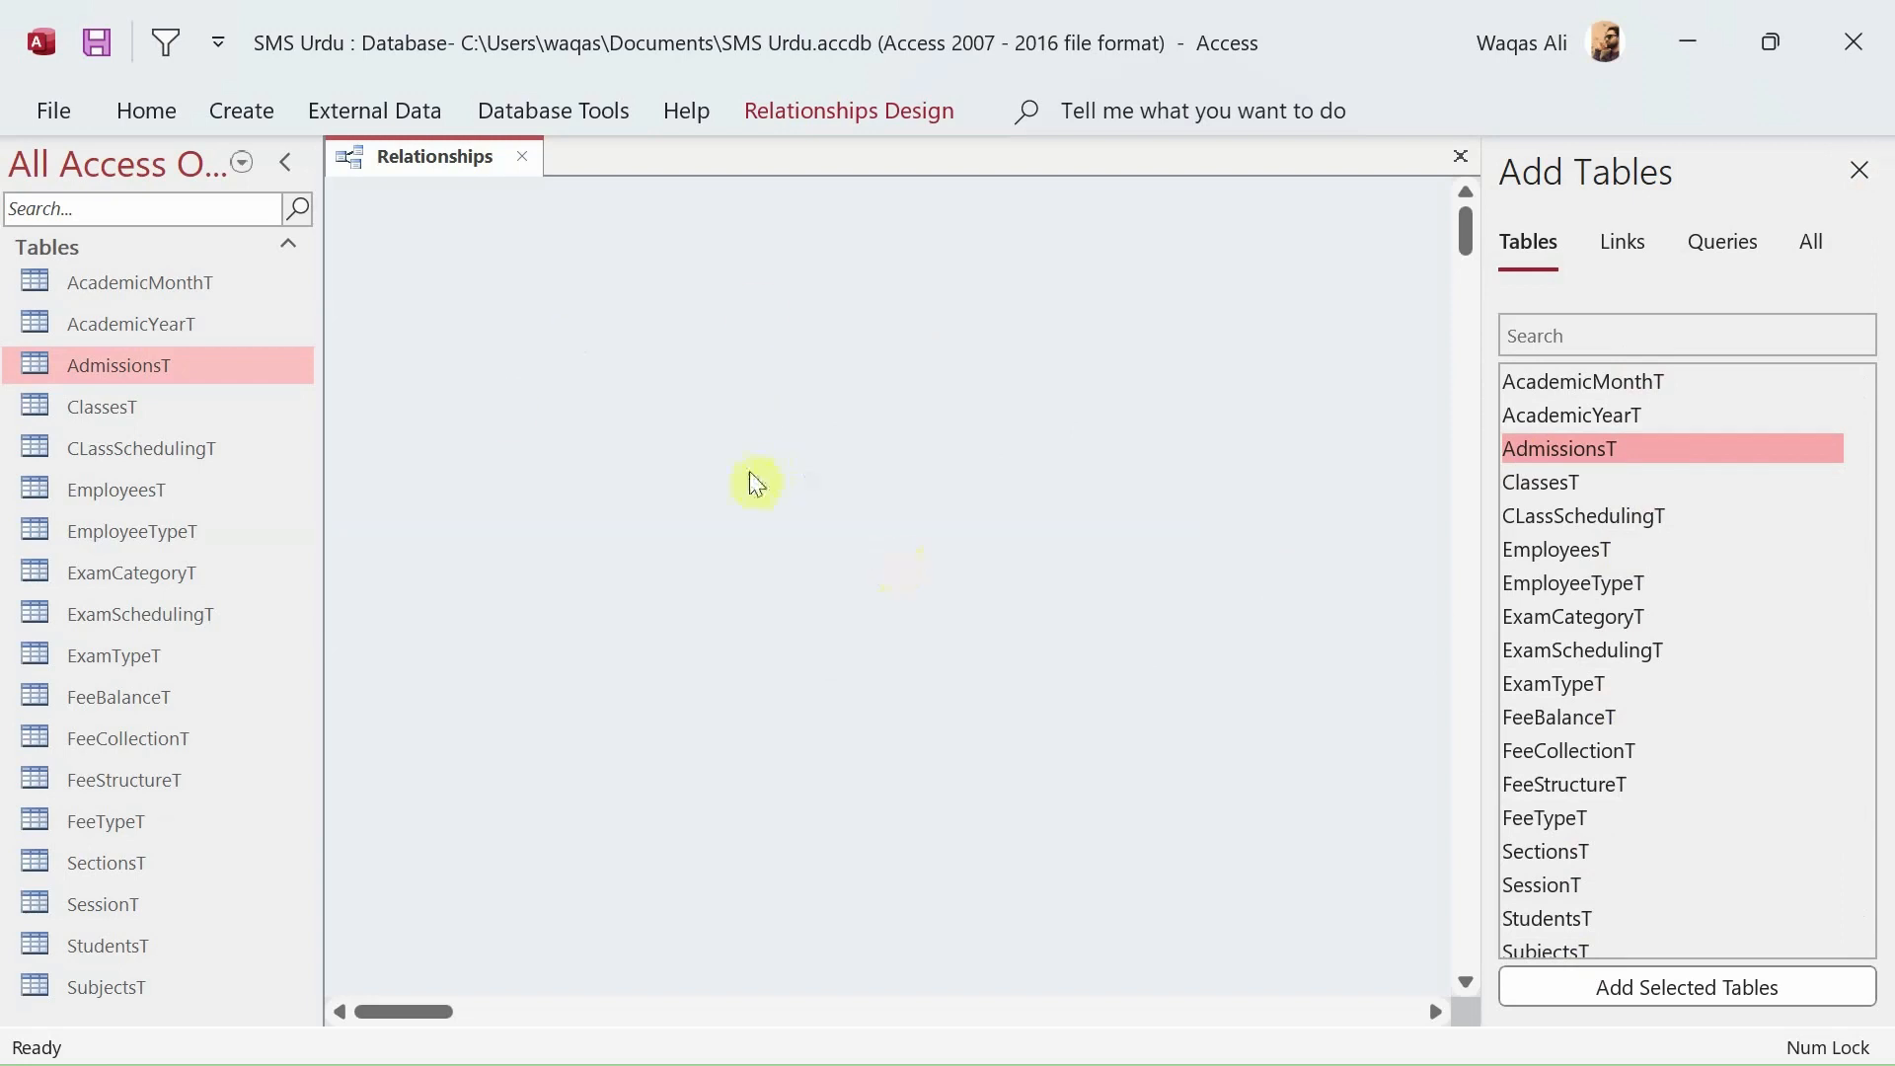
Add AcademicMonthT and AcademicYearT to the relationships layout, shorten both boxes to fit their fields, and stack AcademicYearT beneath AcademicMonthT.
{"action": "left_click", "coordinate": [1608, 383]}
{"action": "left_click_drag", "start_coordinate": [1615, 388], "coordinate": [412, 246]}
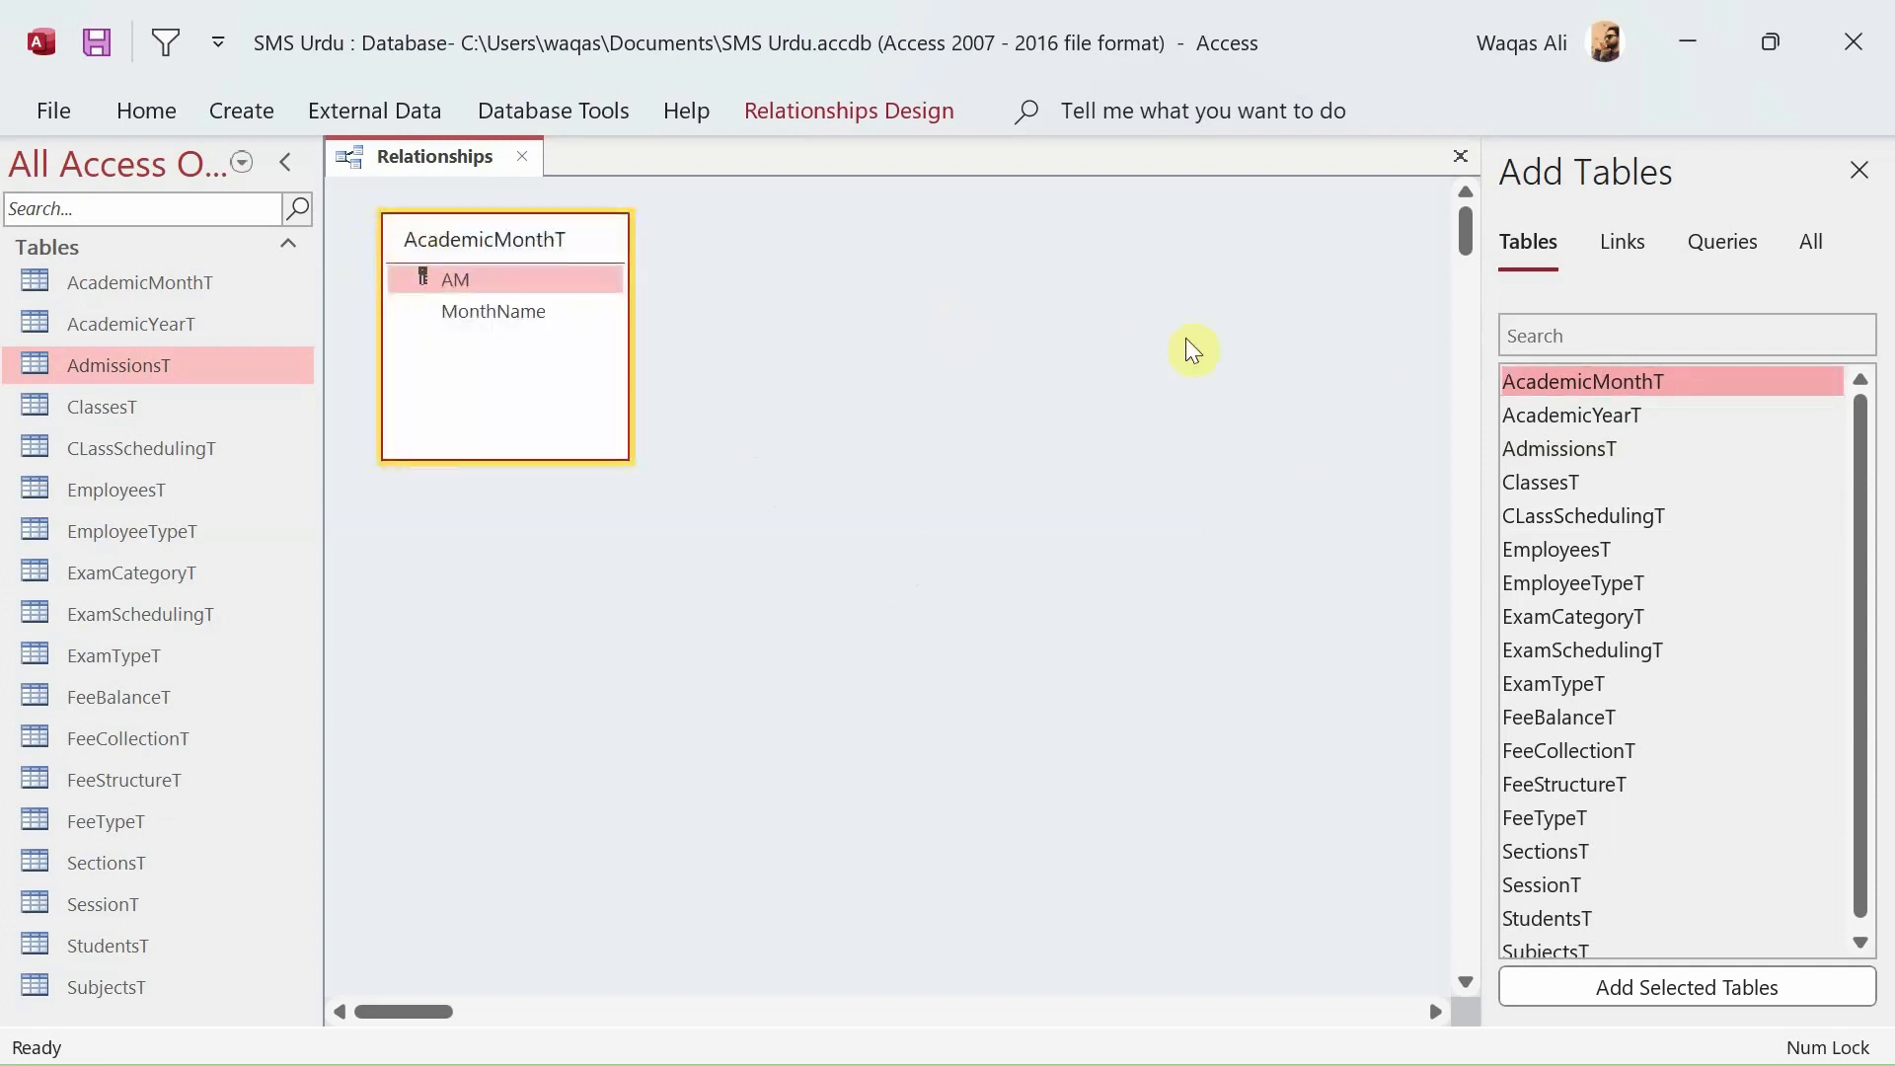
{"action": "left_click", "coordinate": [1554, 426]}
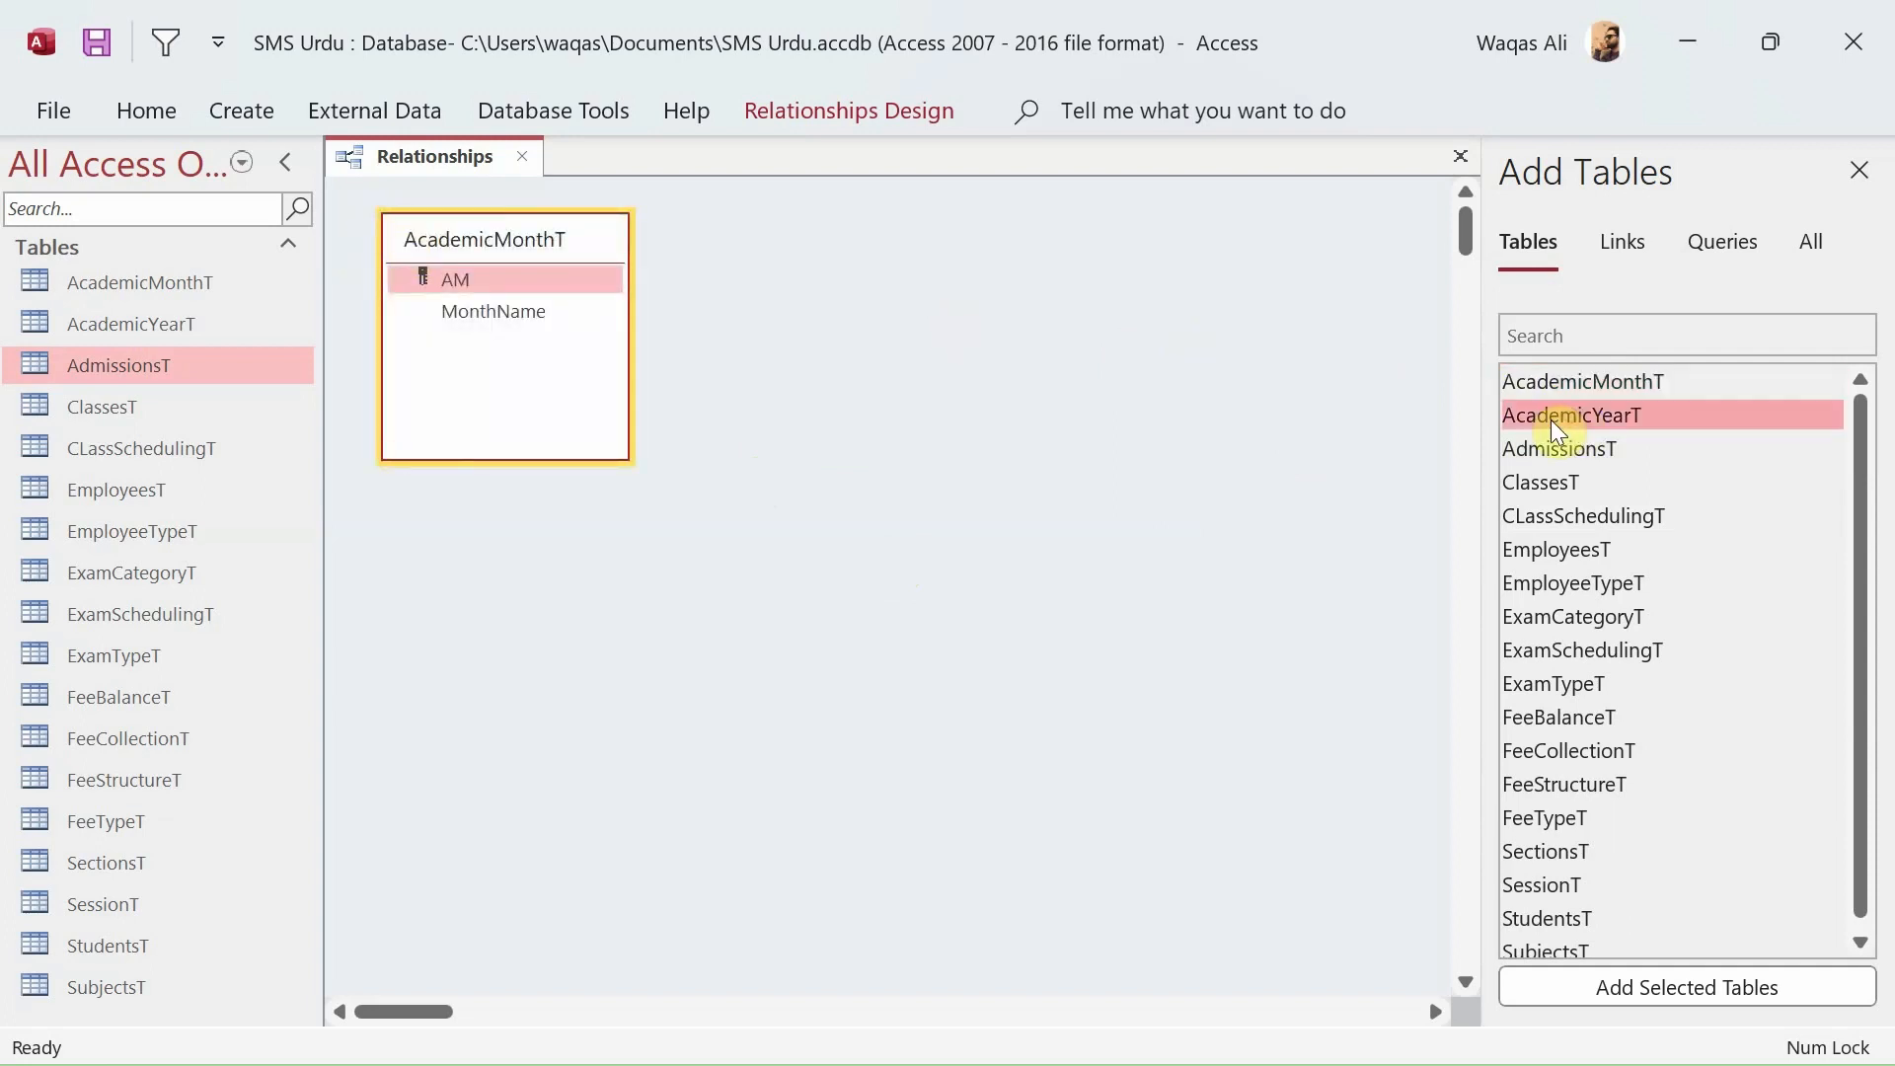
{"action": "double_click", "coordinate": [1557, 418]}
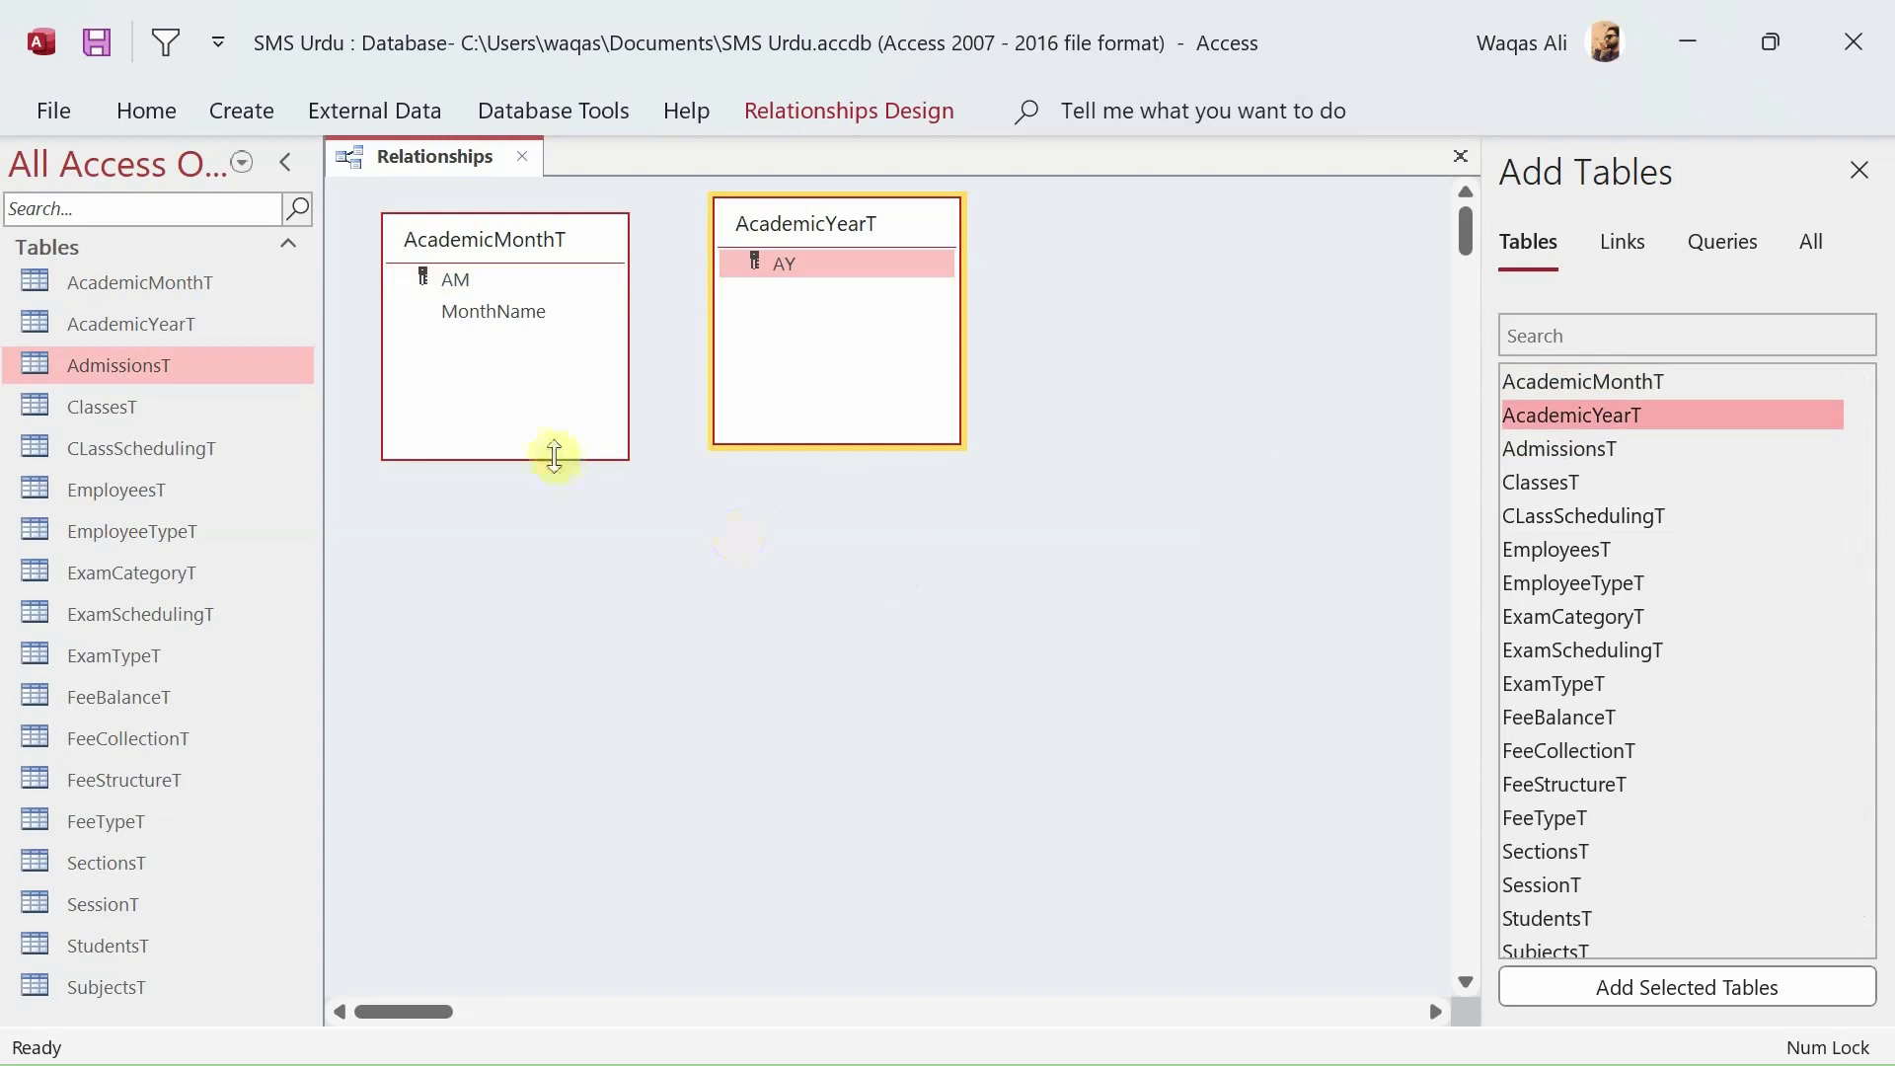
{"action": "left_click_drag", "start_coordinate": [554, 455], "coordinate": [554, 348]}
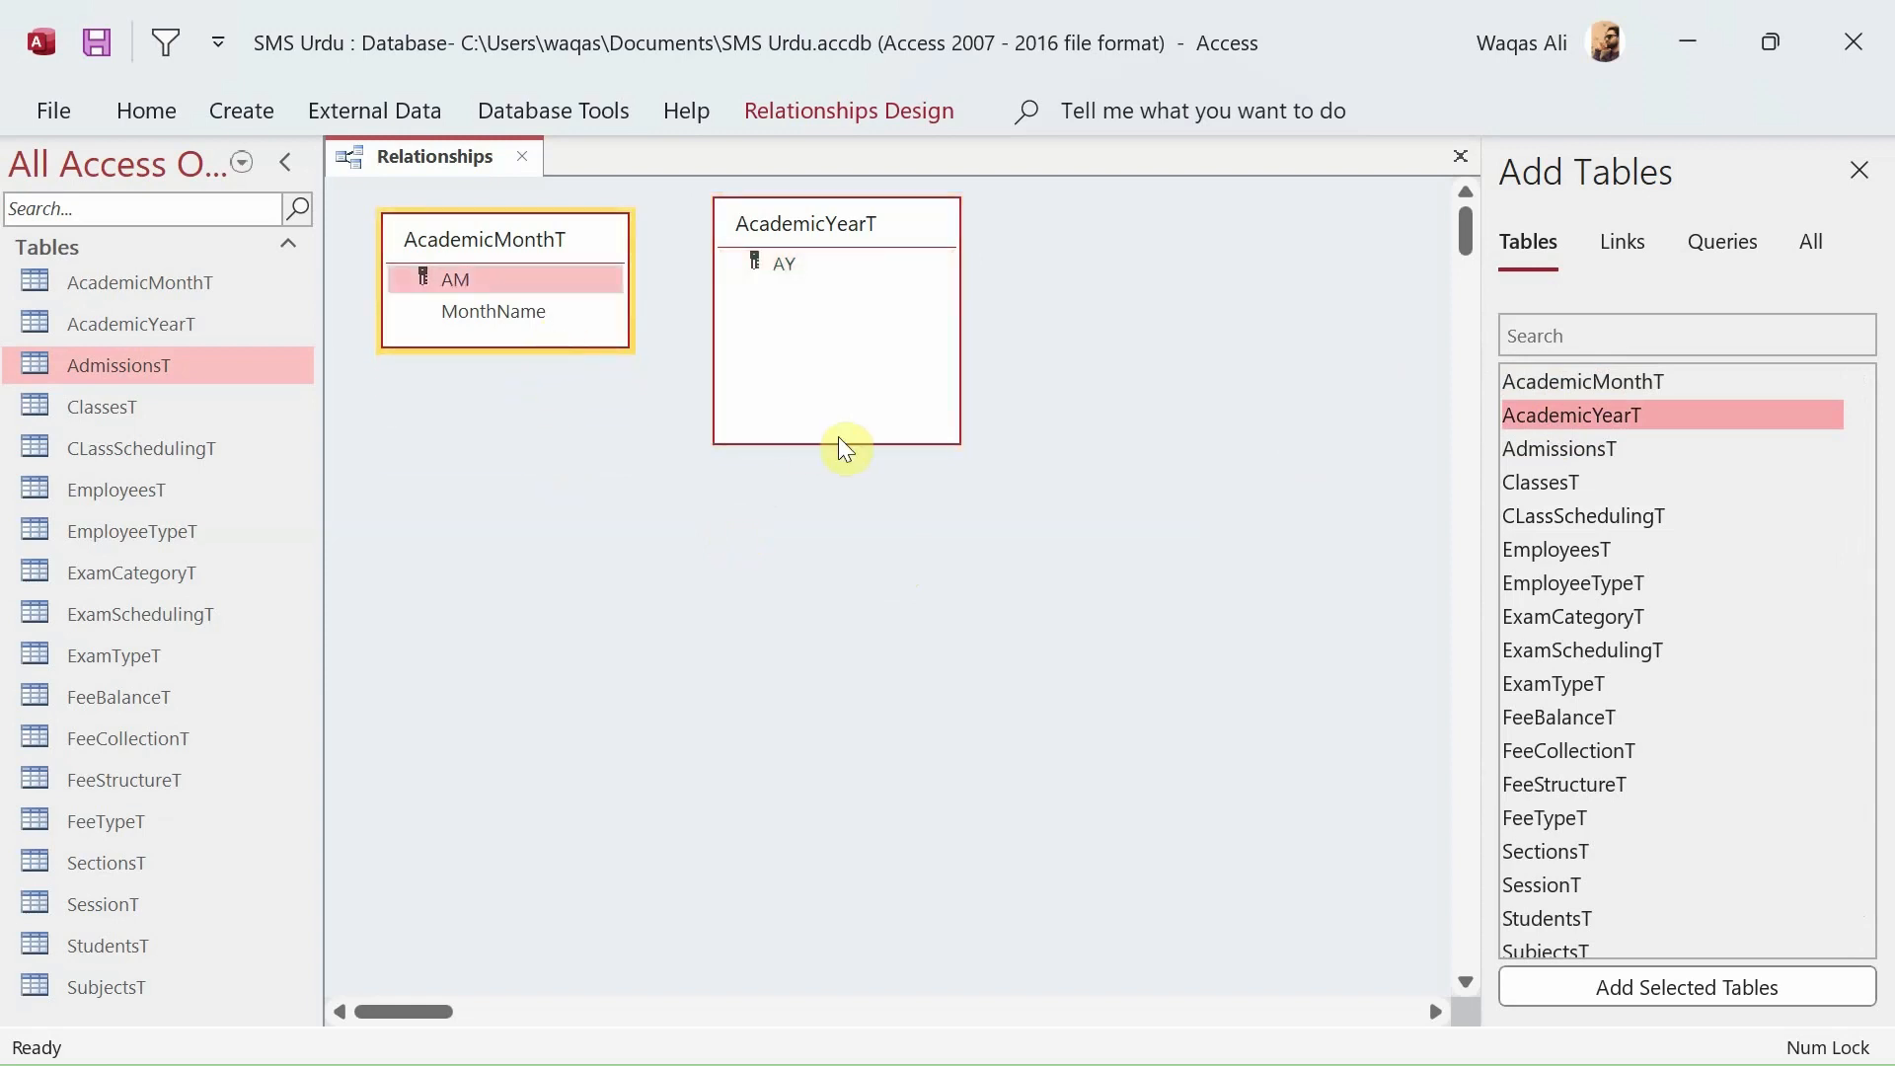
{"action": "left_click_drag", "start_coordinate": [844, 443], "coordinate": [537, 415]}
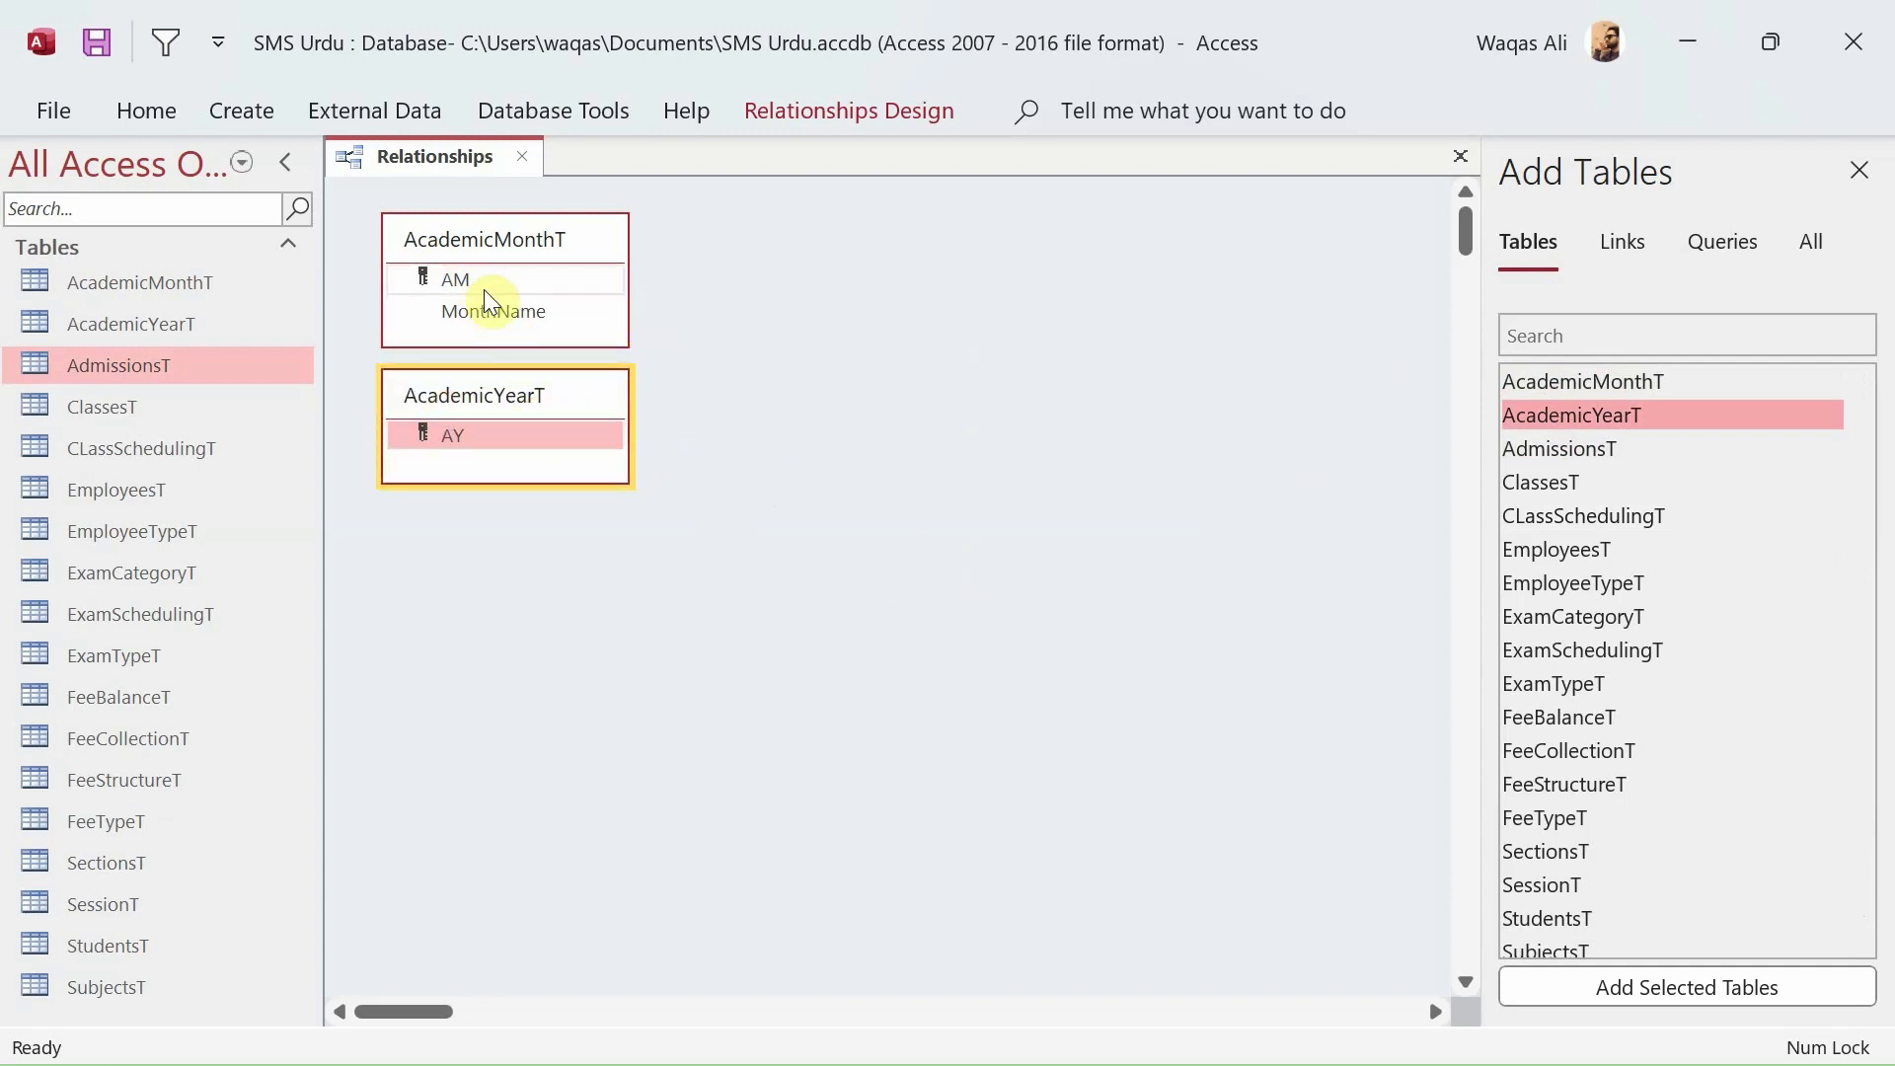
Add AdmissionsT to the layout beside AcademicMonthT and enlarge its box until all its fields through UpdatedOn fit.
{"action": "left_click", "coordinate": [1514, 454]}
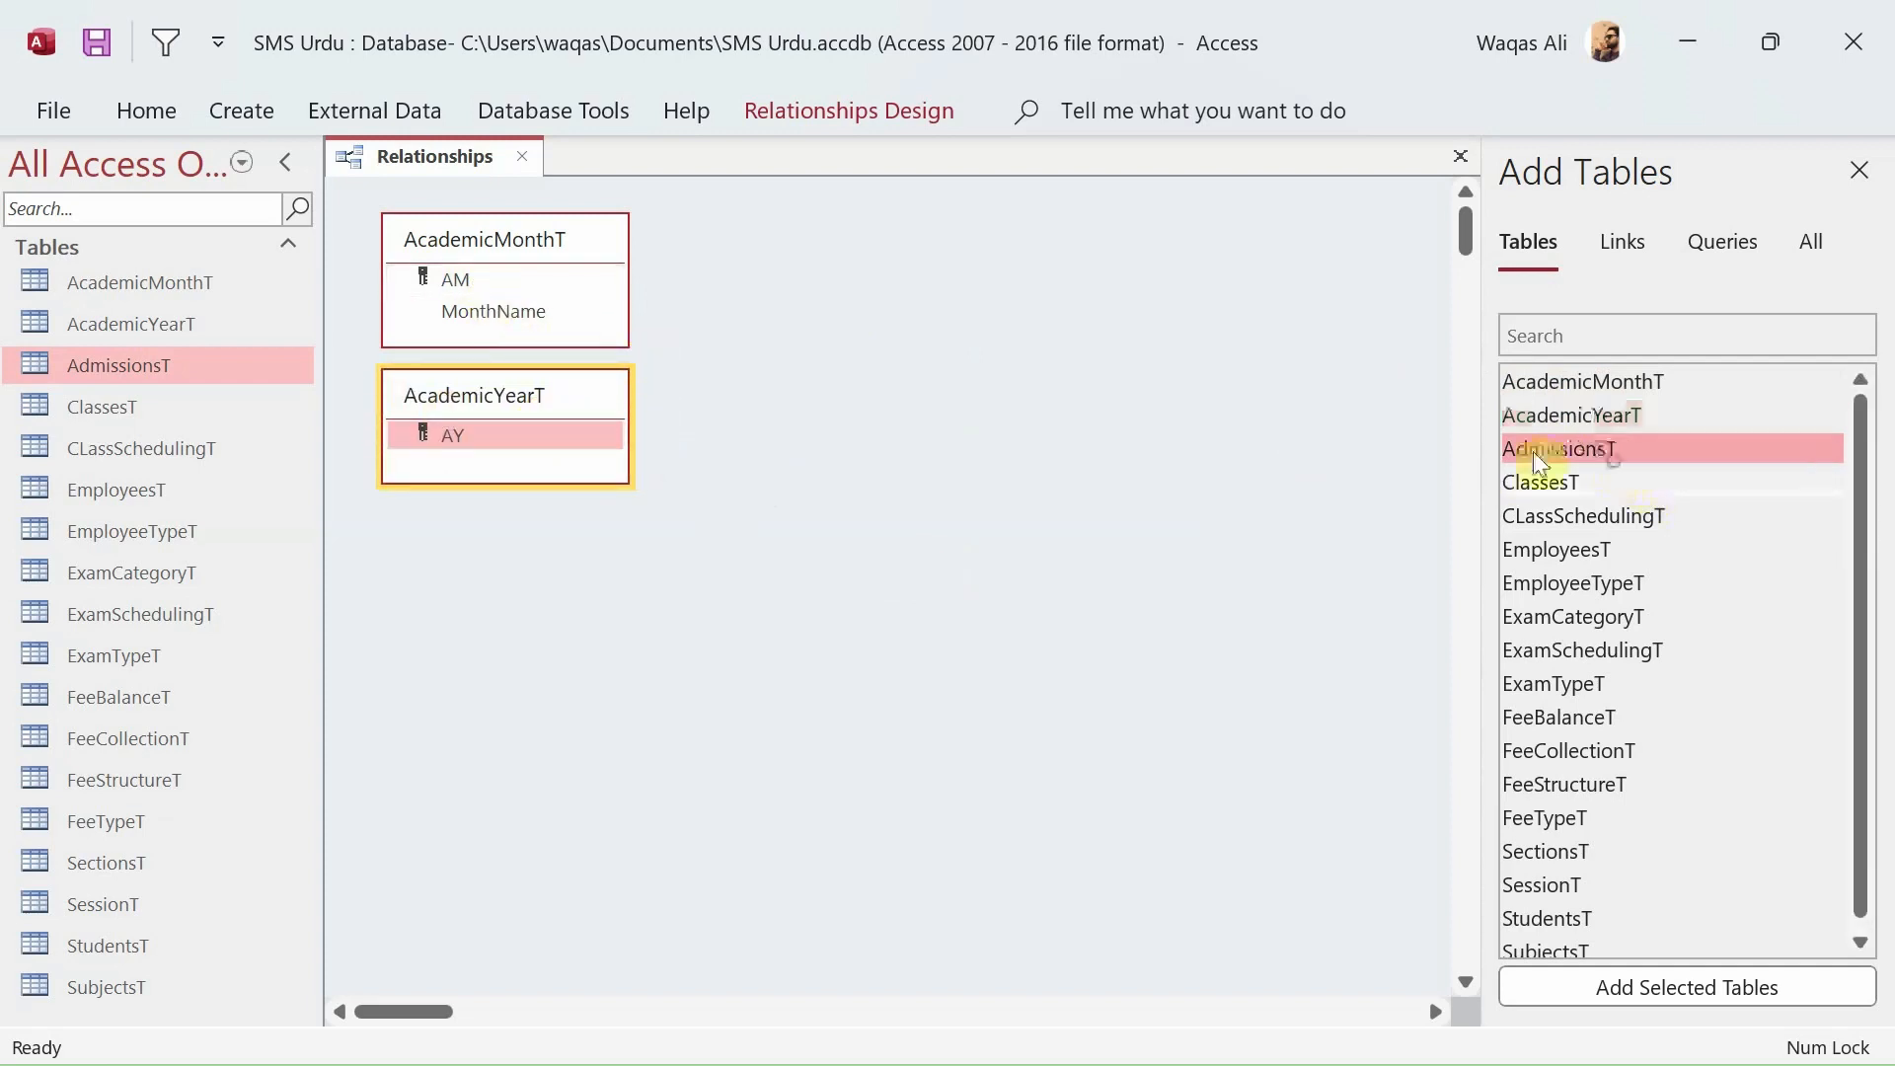
{"action": "double_click", "coordinate": [1649, 452]}
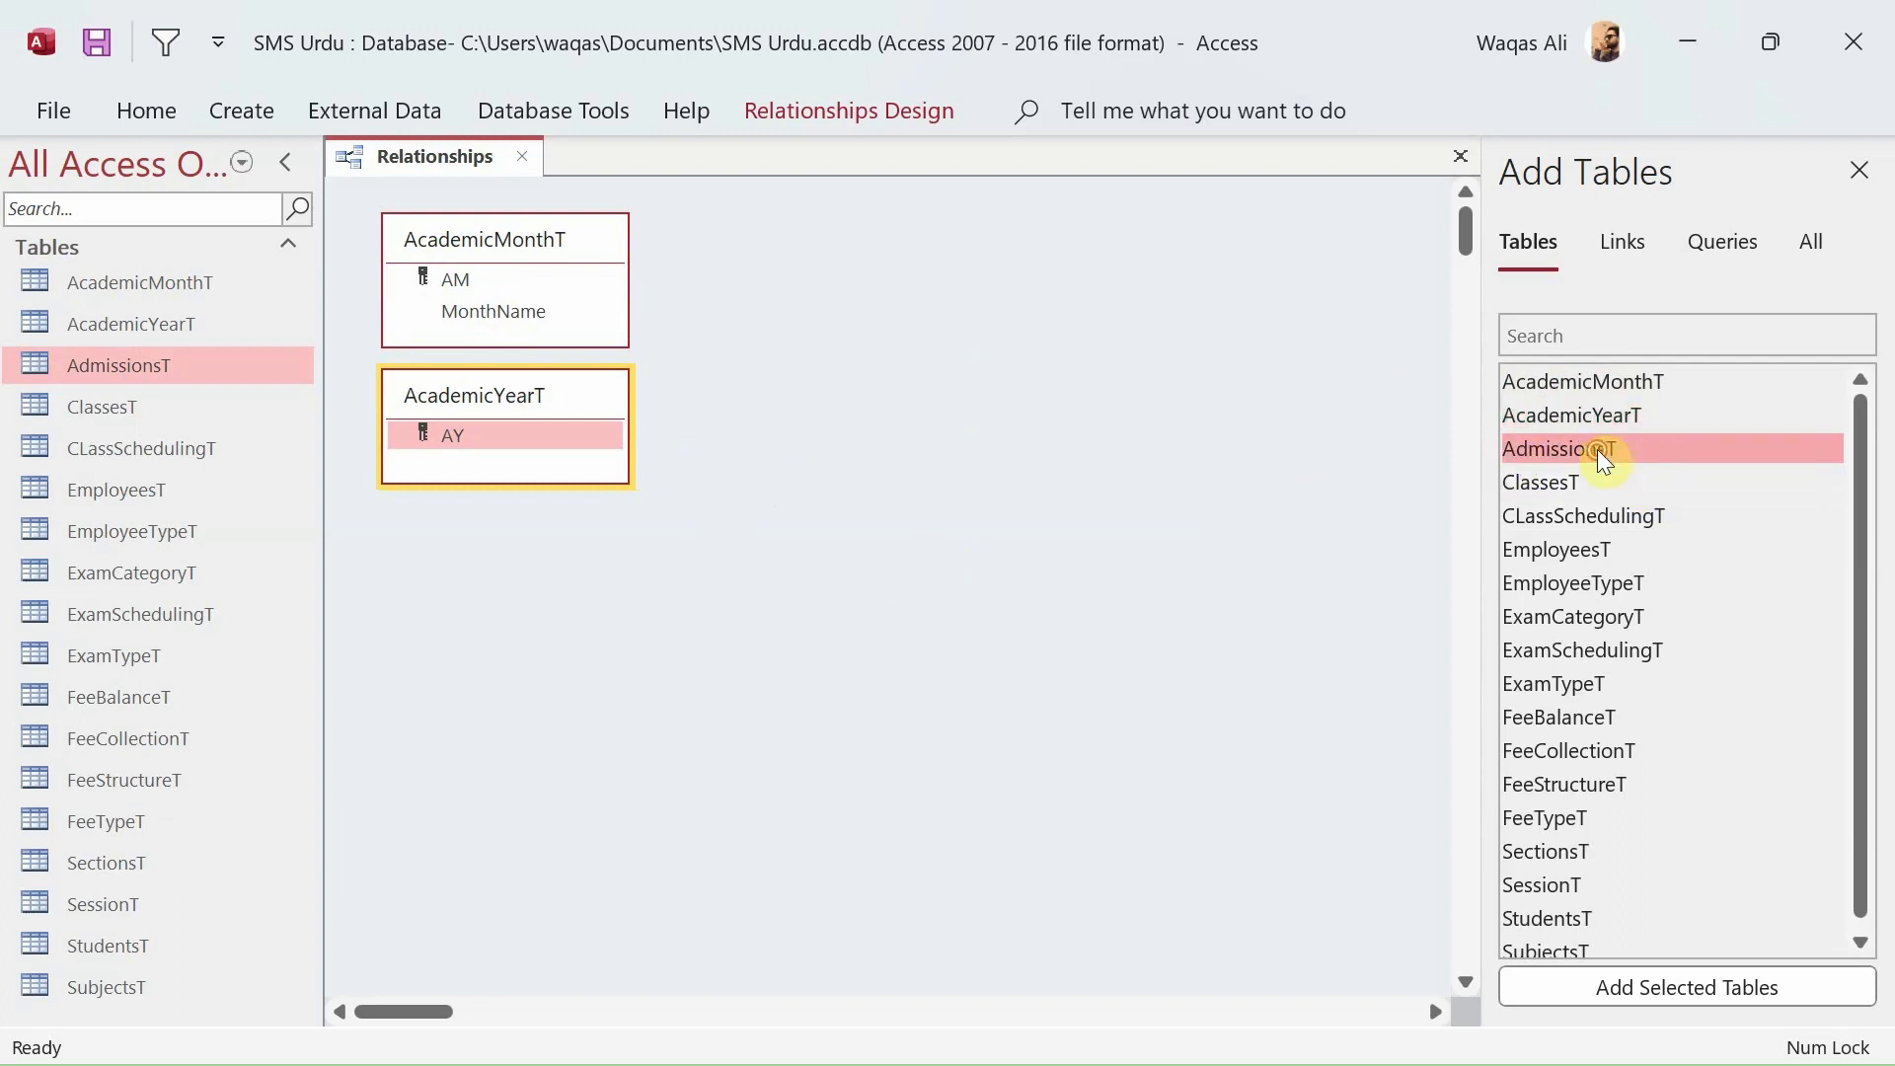
{"action": "left_click_drag", "start_coordinate": [876, 227], "coordinate": [829, 250]}
{"action": "left_click_drag", "start_coordinate": [784, 465], "coordinate": [790, 533]}
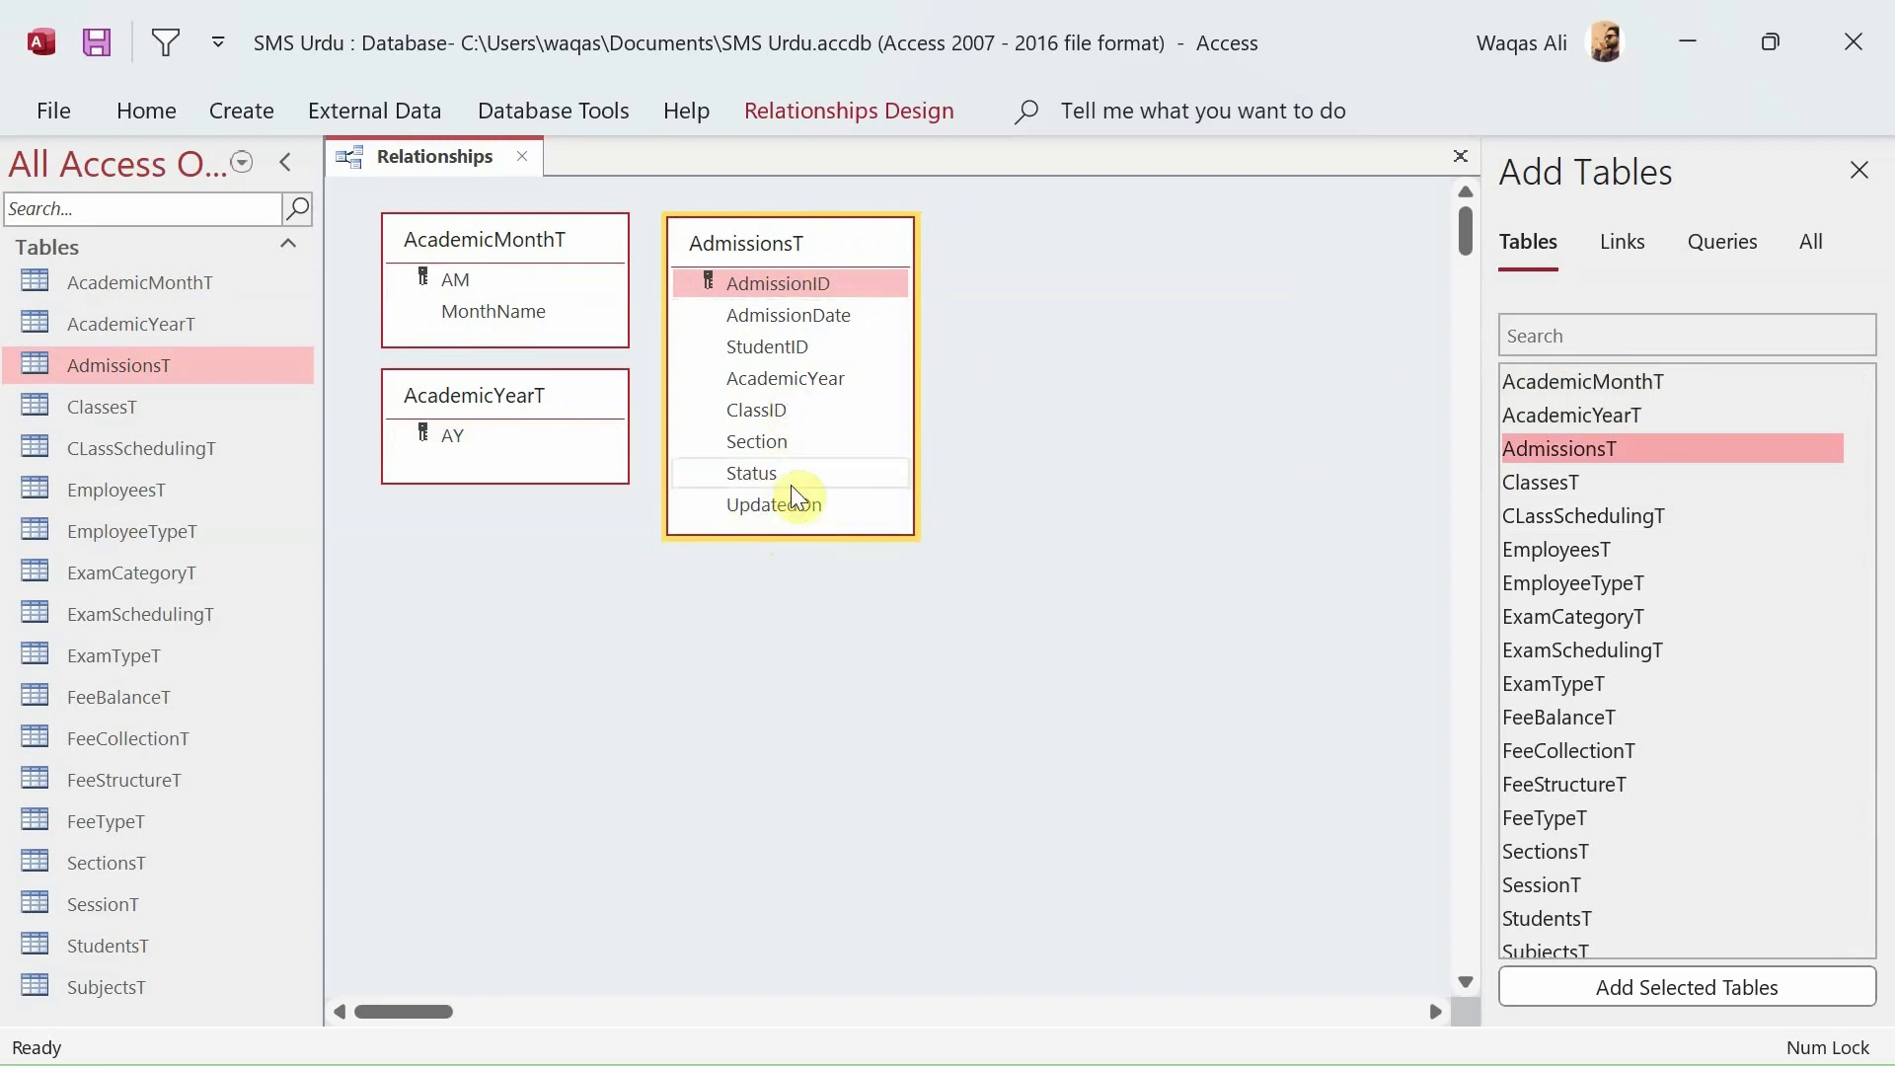
Compare the AY key field of AcademicYearT with the AcademicYear field of AdmissionsT, and look at the StudentID field.
{"action": "left_click", "coordinate": [804, 355]}
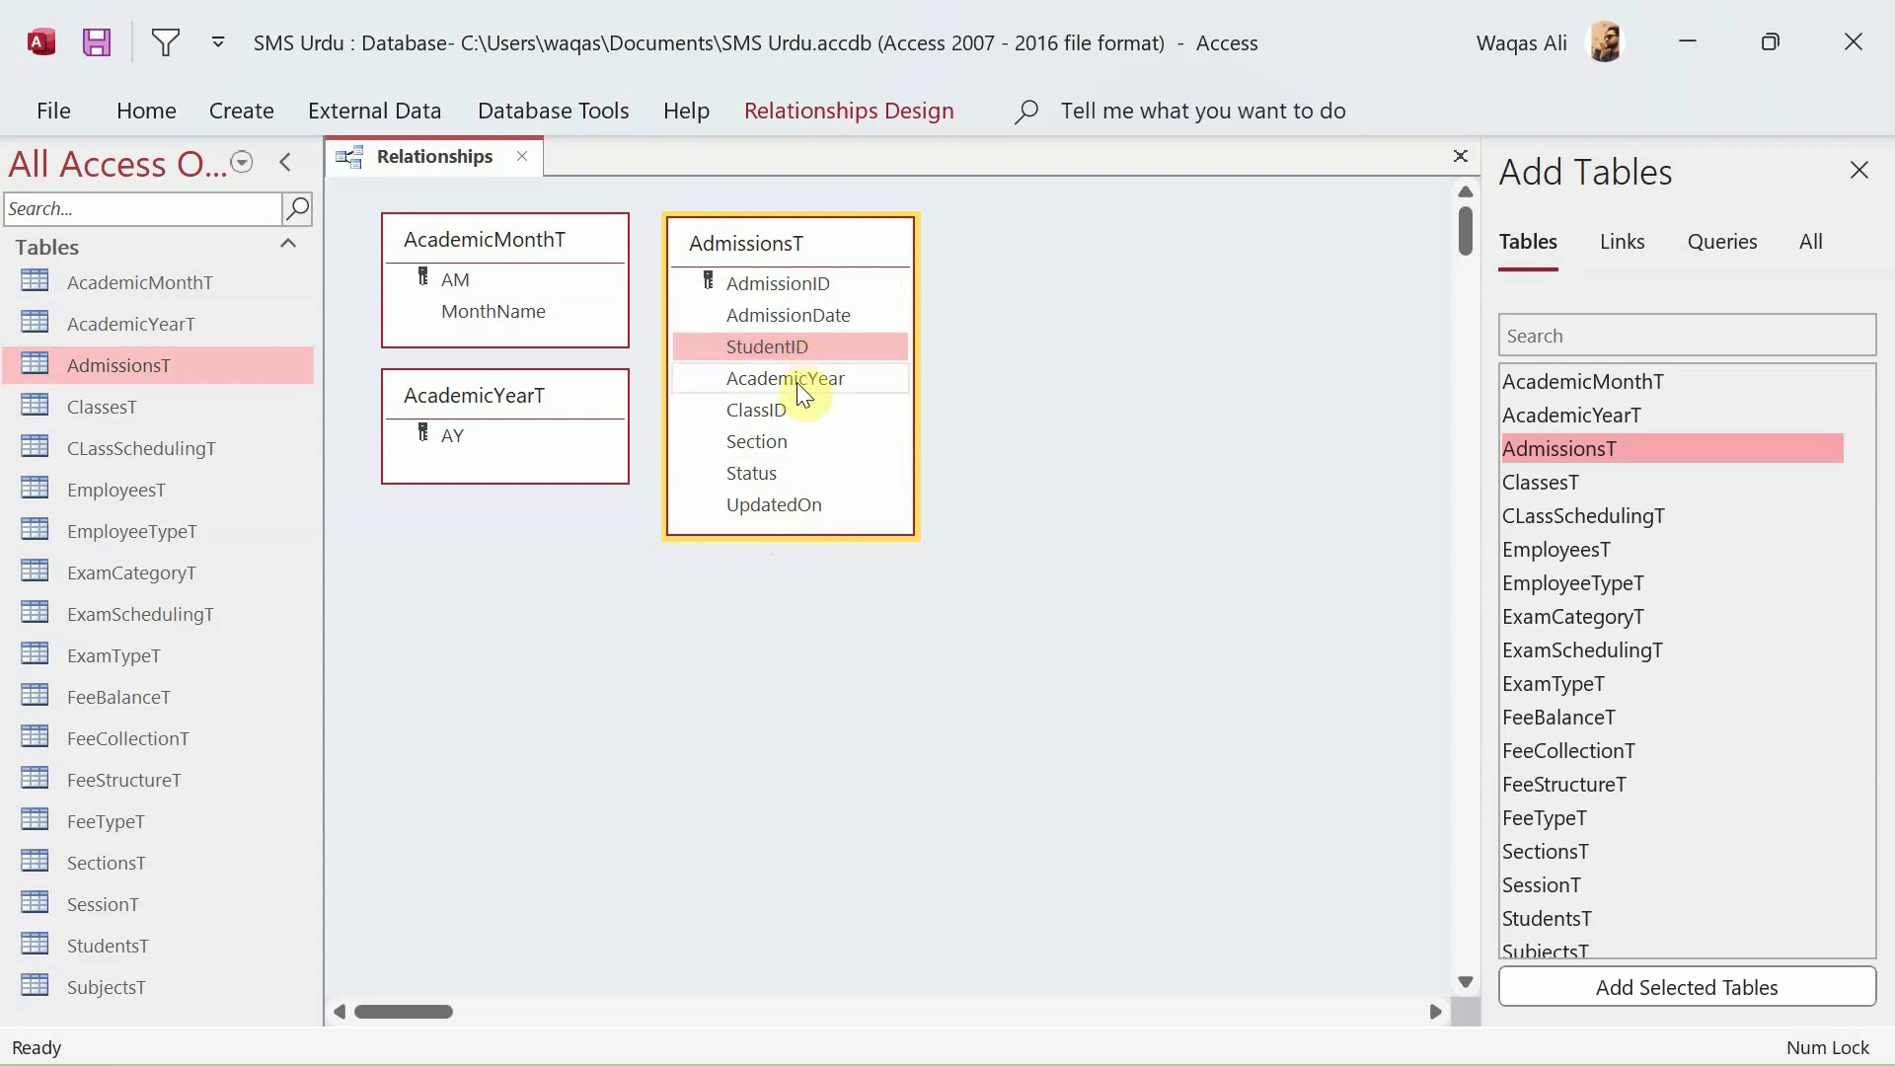
{"action": "left_click", "coordinate": [791, 378]}
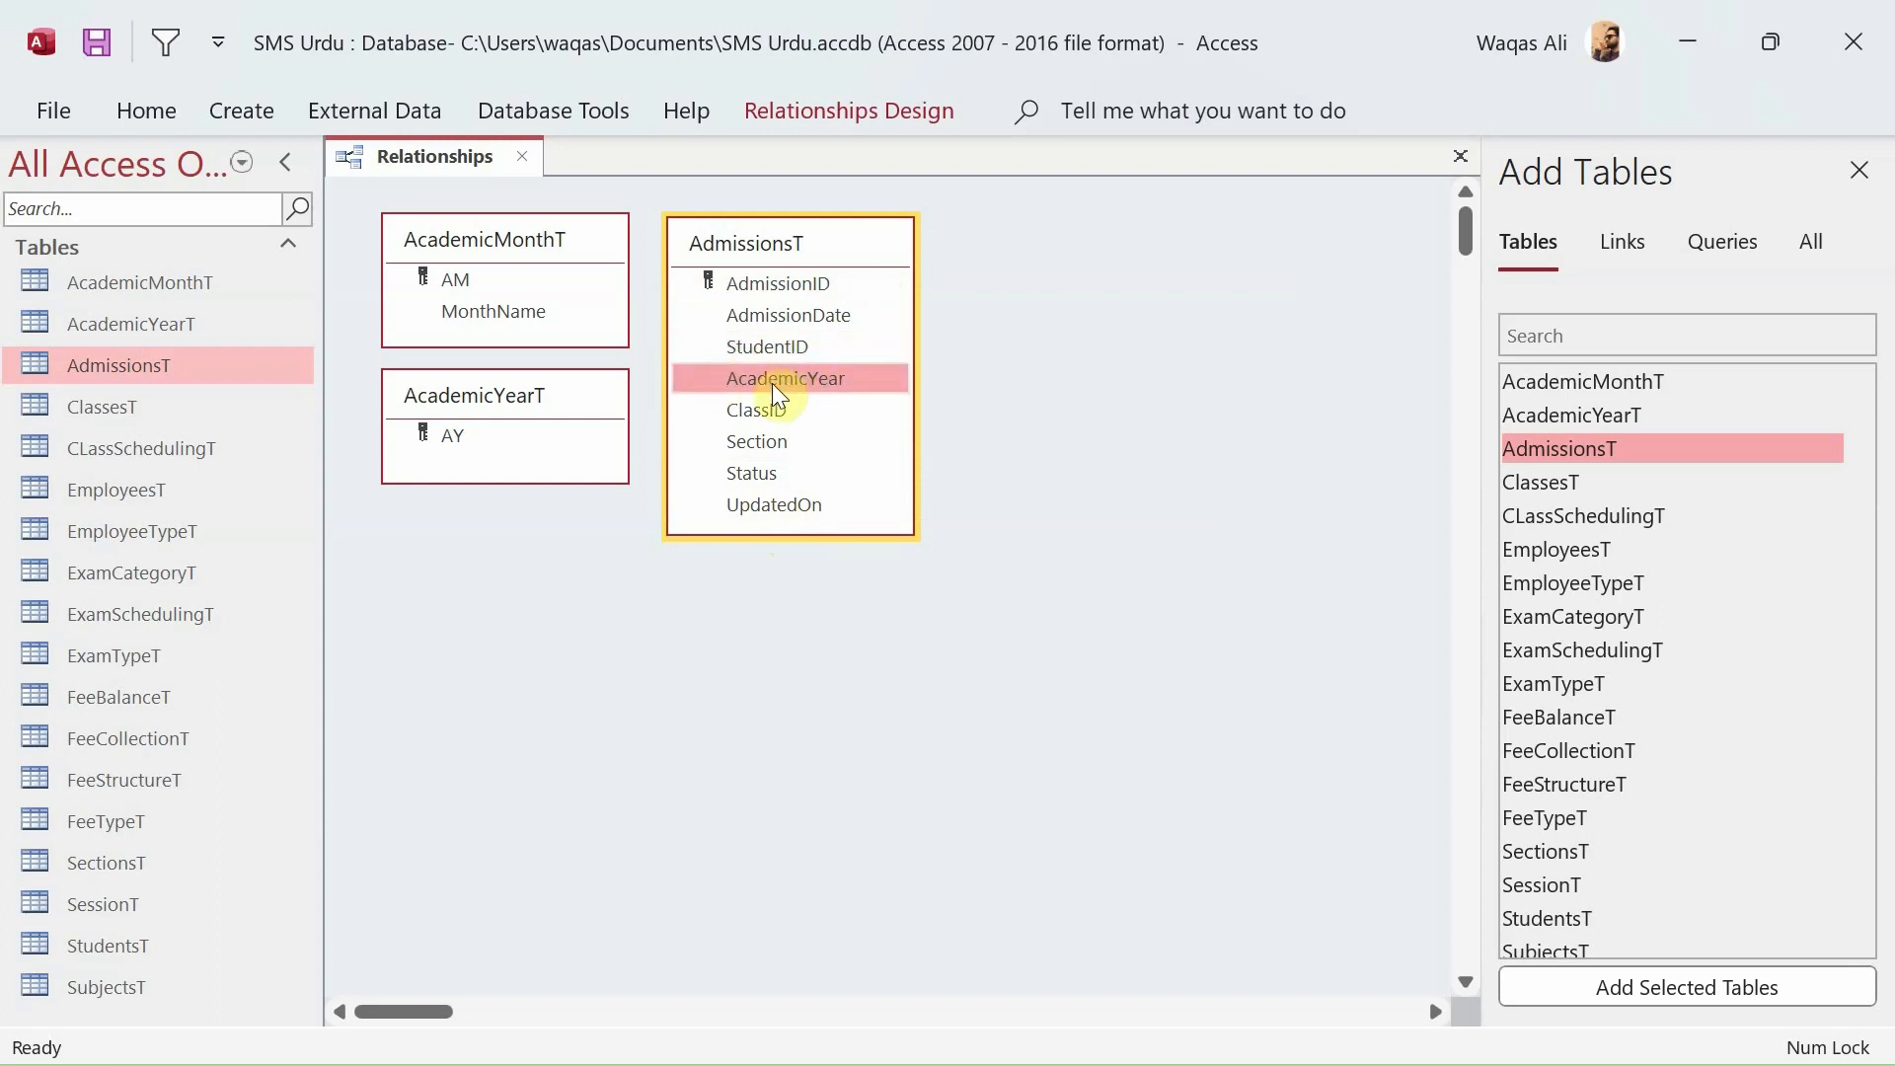
{"action": "left_click", "coordinate": [442, 436]}
{"action": "left_click", "coordinate": [759, 381]}
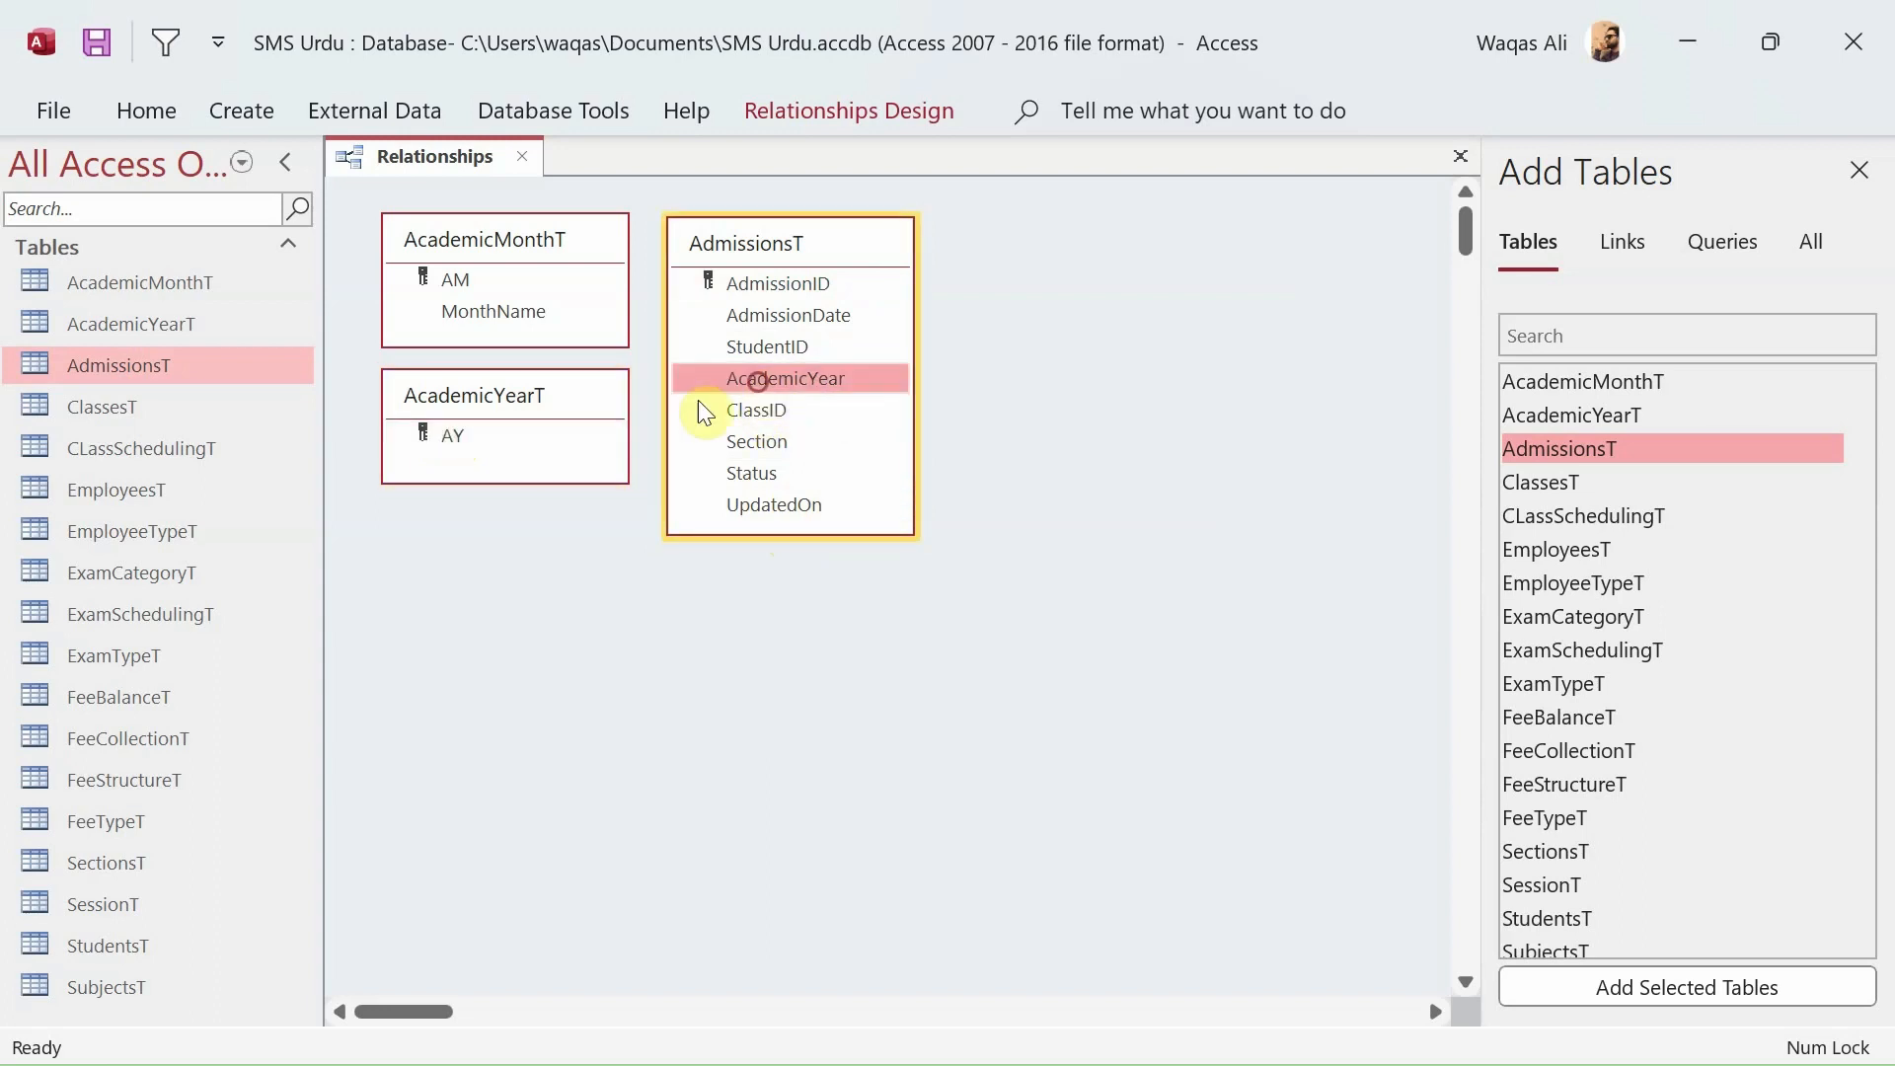
{"action": "left_click", "coordinate": [558, 444]}
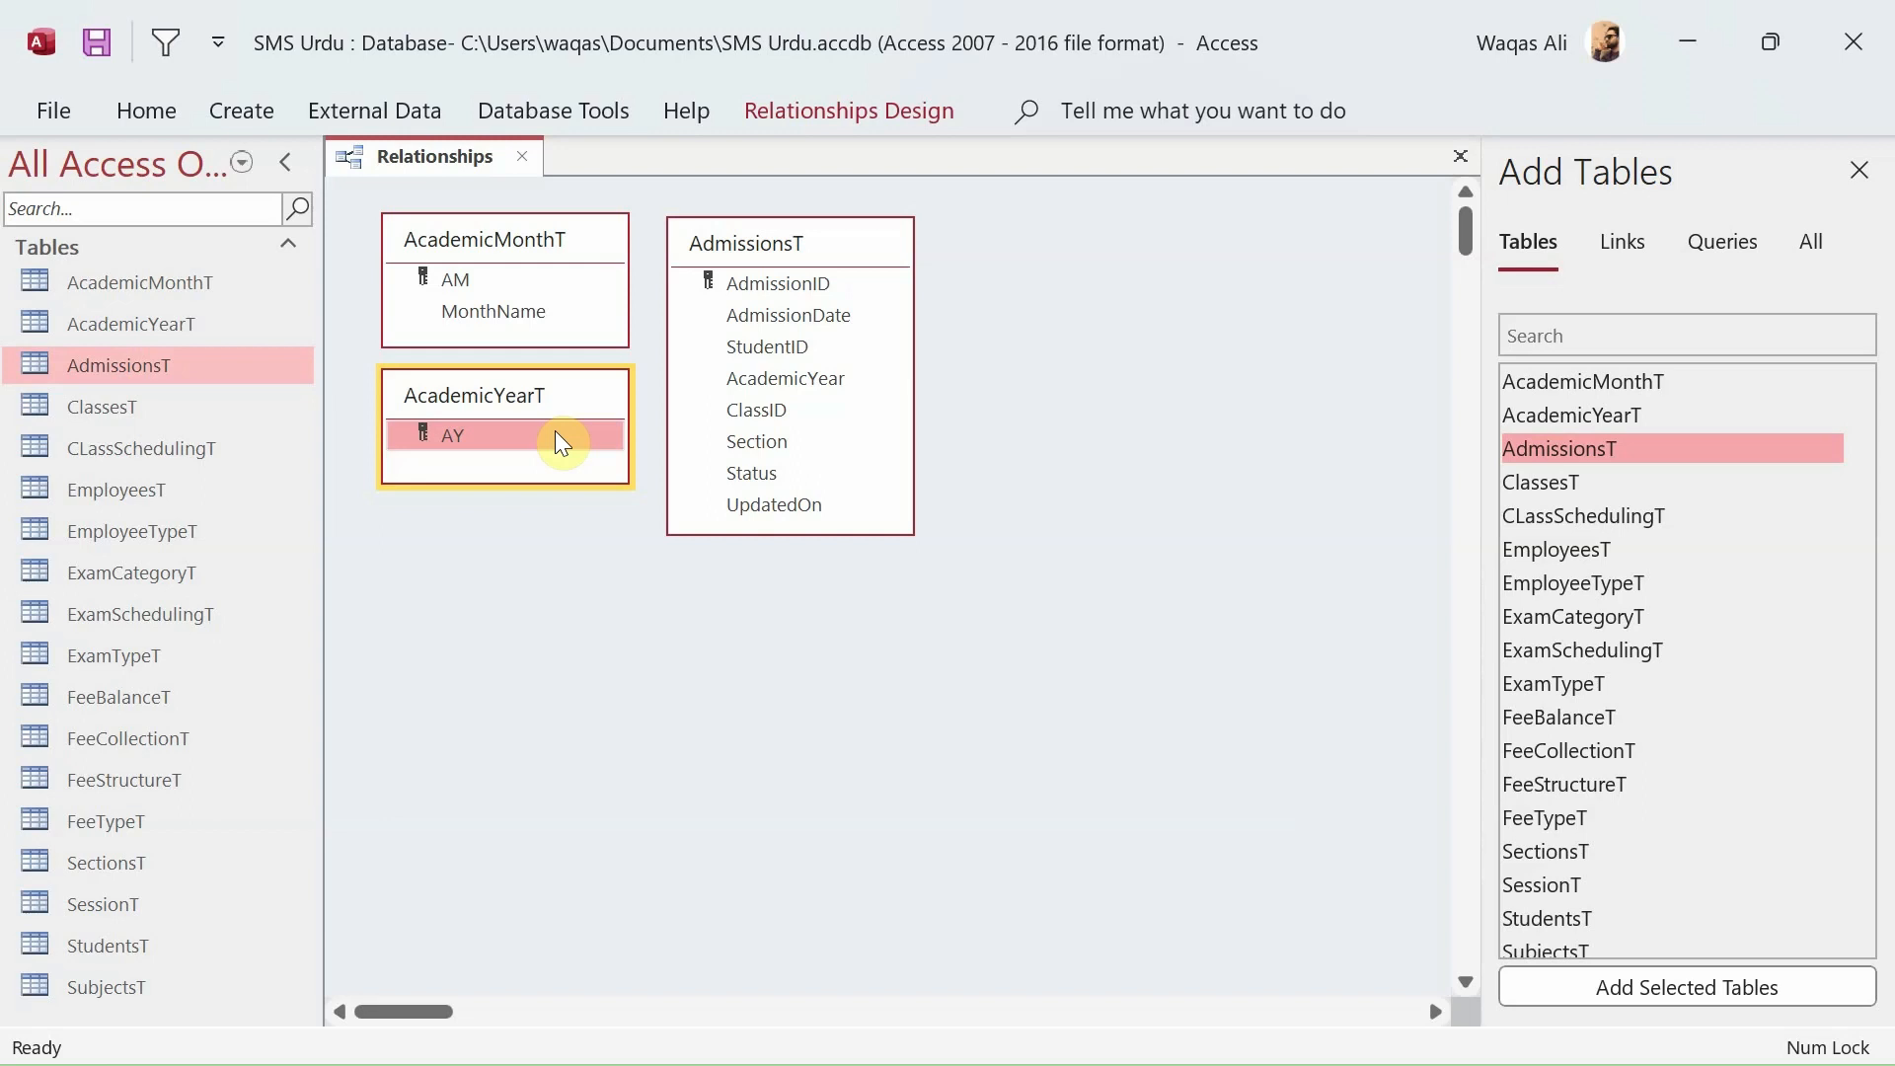
{"action": "left_click_drag", "start_coordinate": [500, 435], "coordinate": [772, 385]}
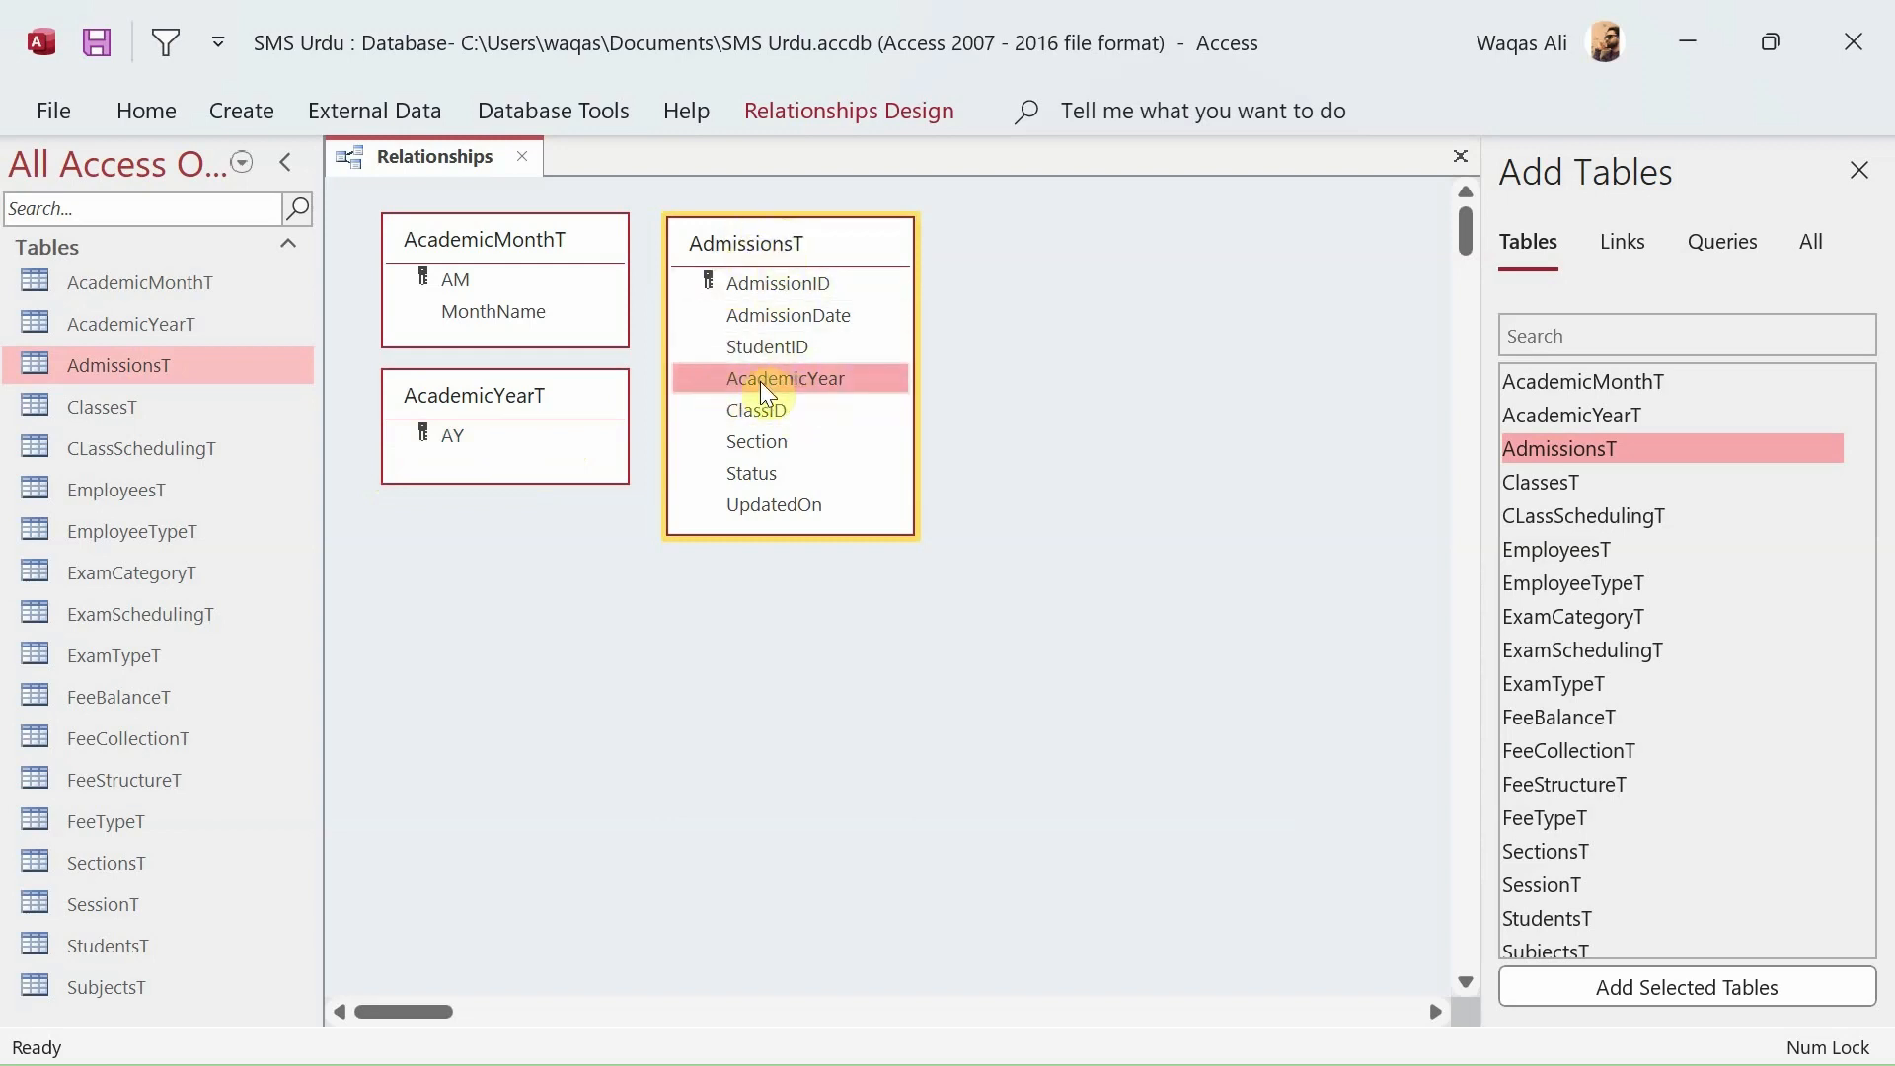
{"action": "left_click", "coordinate": [503, 452]}
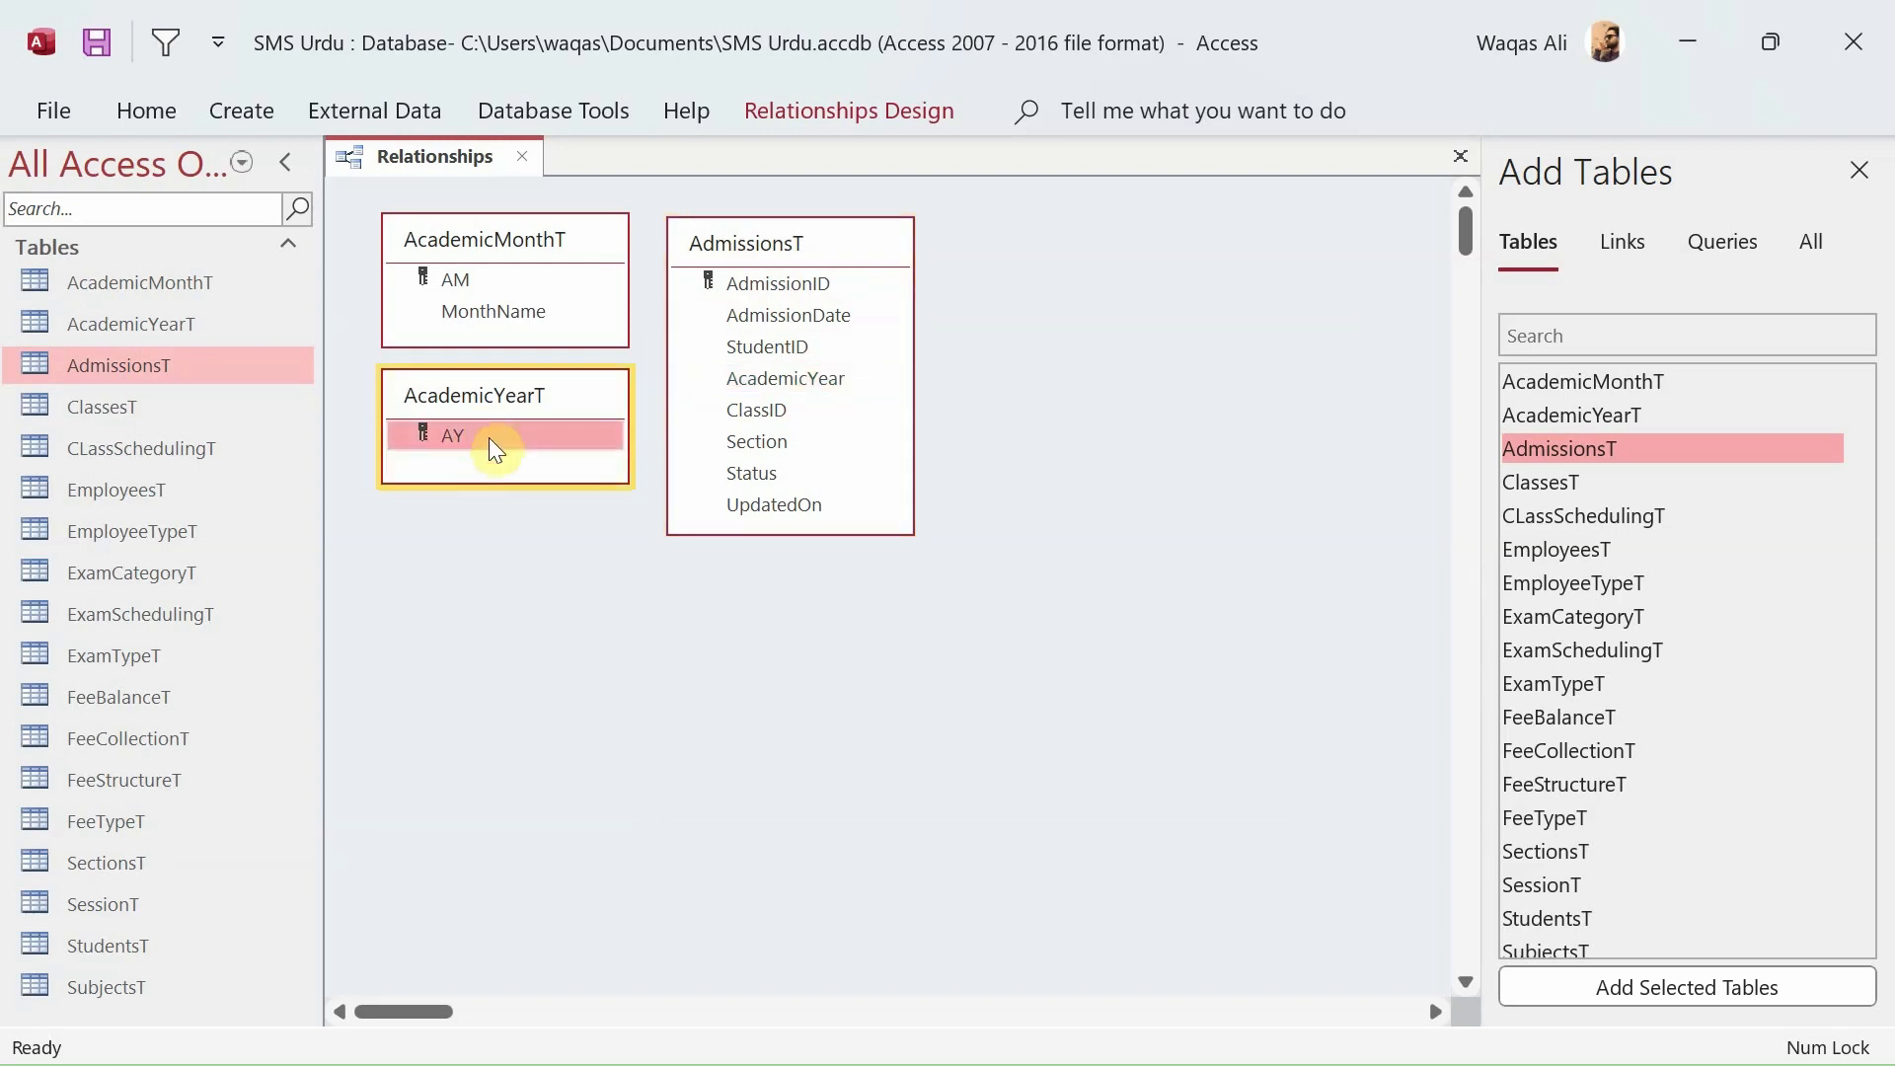
{"action": "left_click_drag", "start_coordinate": [459, 449], "coordinate": [774, 381]}
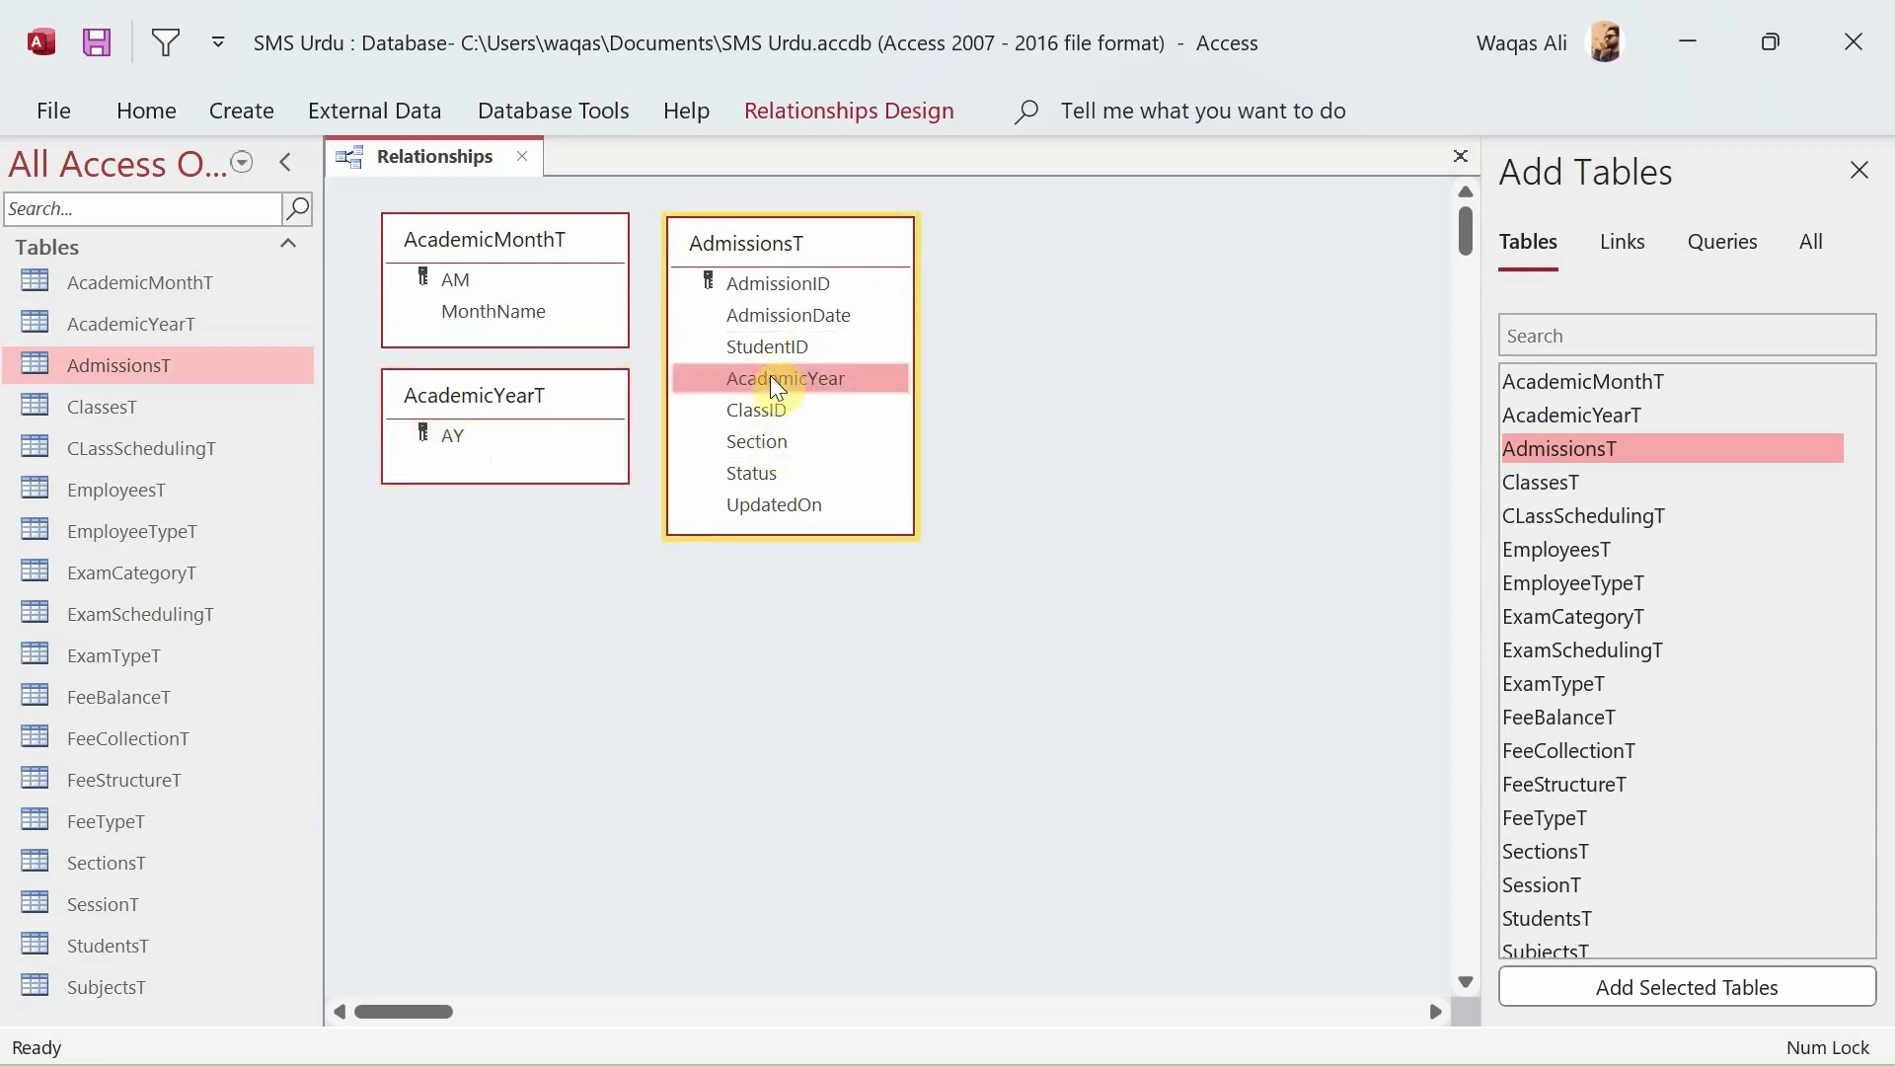
{"action": "left_click", "coordinate": [533, 442]}
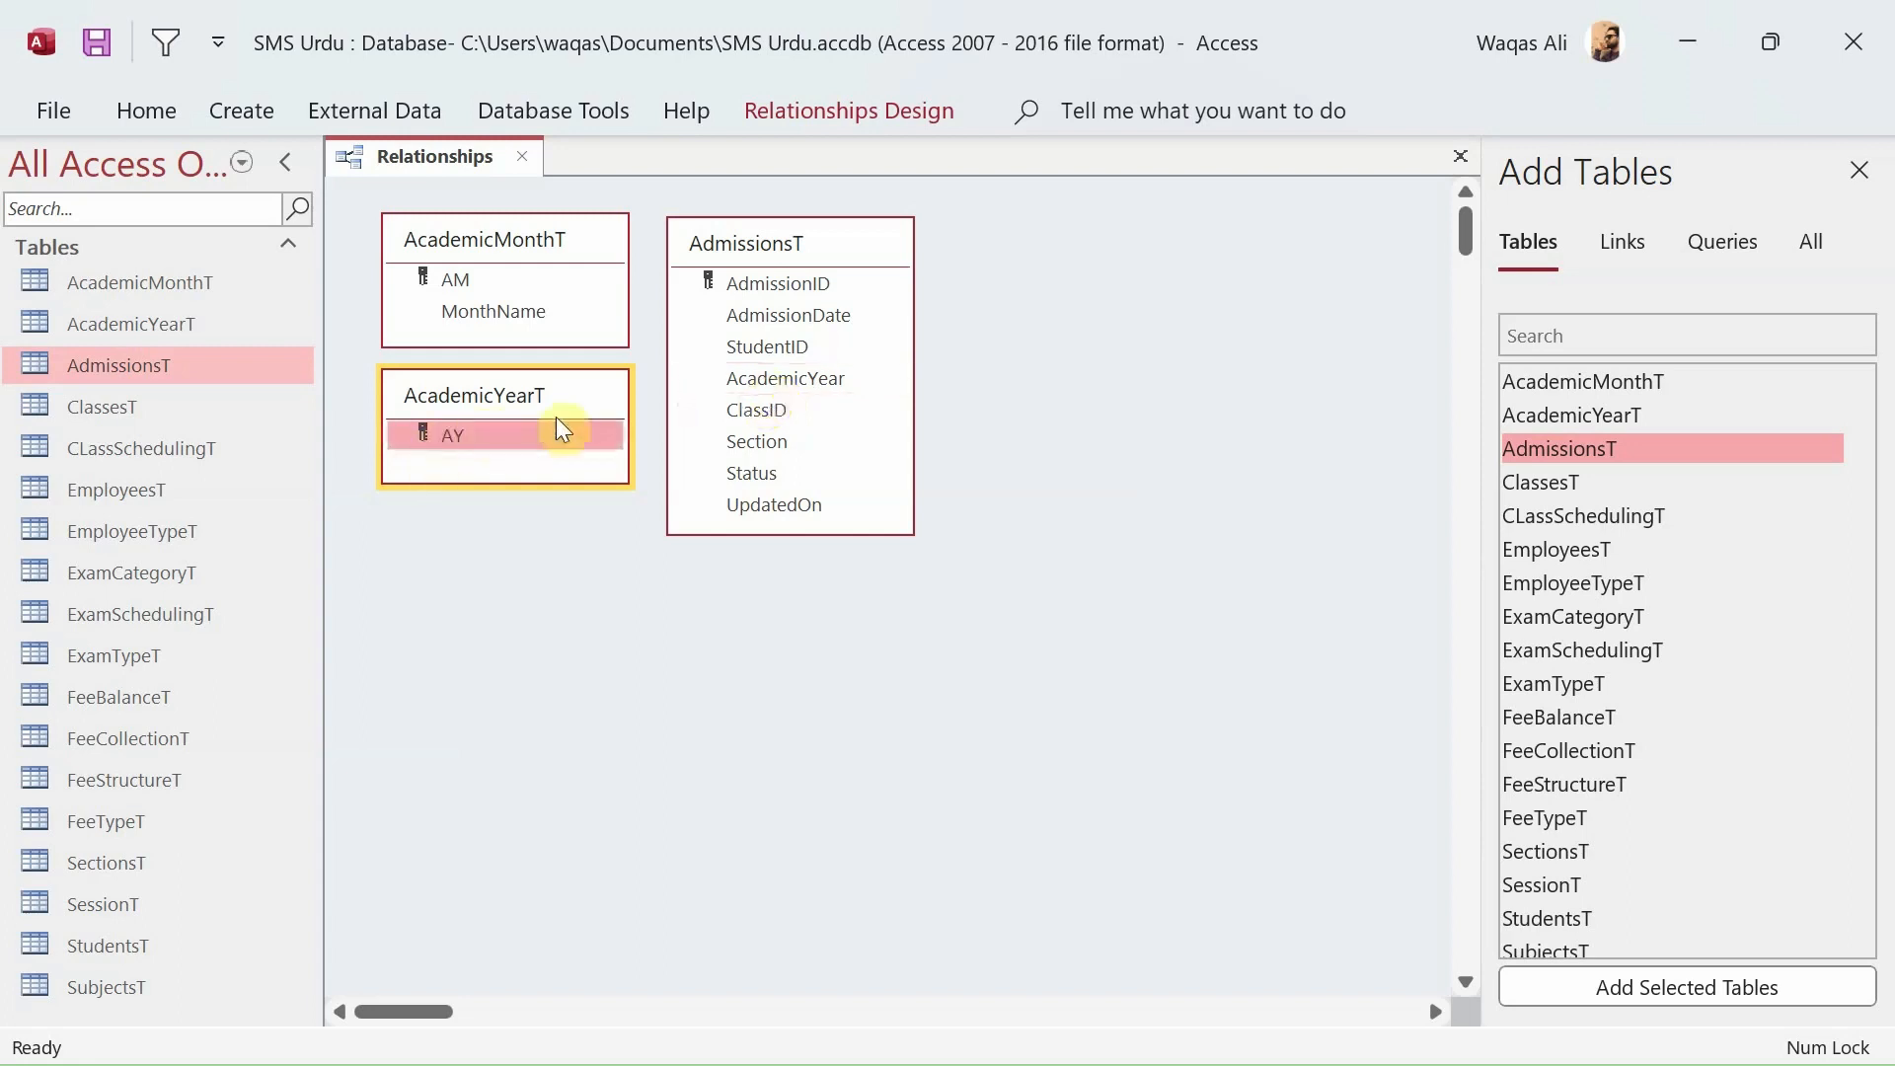
{"action": "left_click", "coordinate": [752, 377]}
{"action": "left_click_drag", "start_coordinate": [563, 434], "coordinate": [775, 373]}
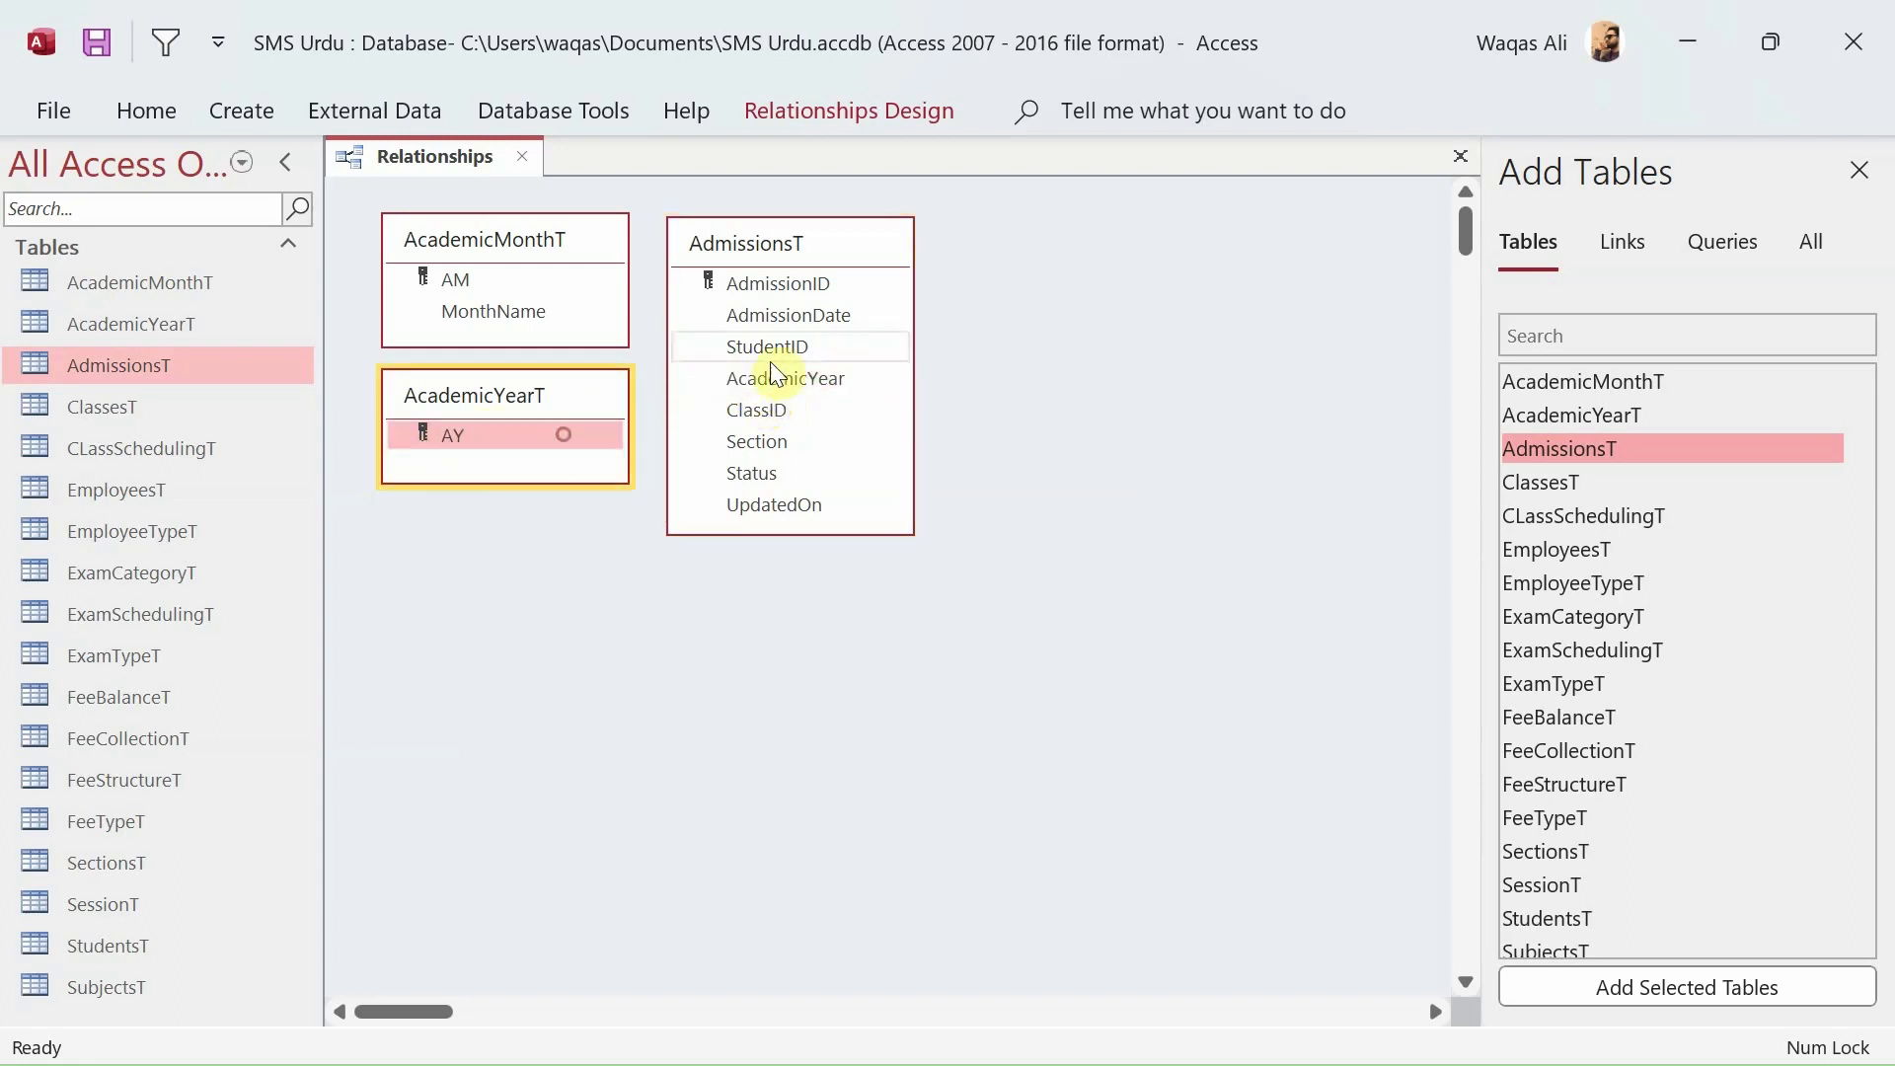
{"action": "left_click", "coordinate": [744, 373]}
{"action": "left_click", "coordinate": [602, 427]}
{"action": "left_click", "coordinate": [761, 375]}
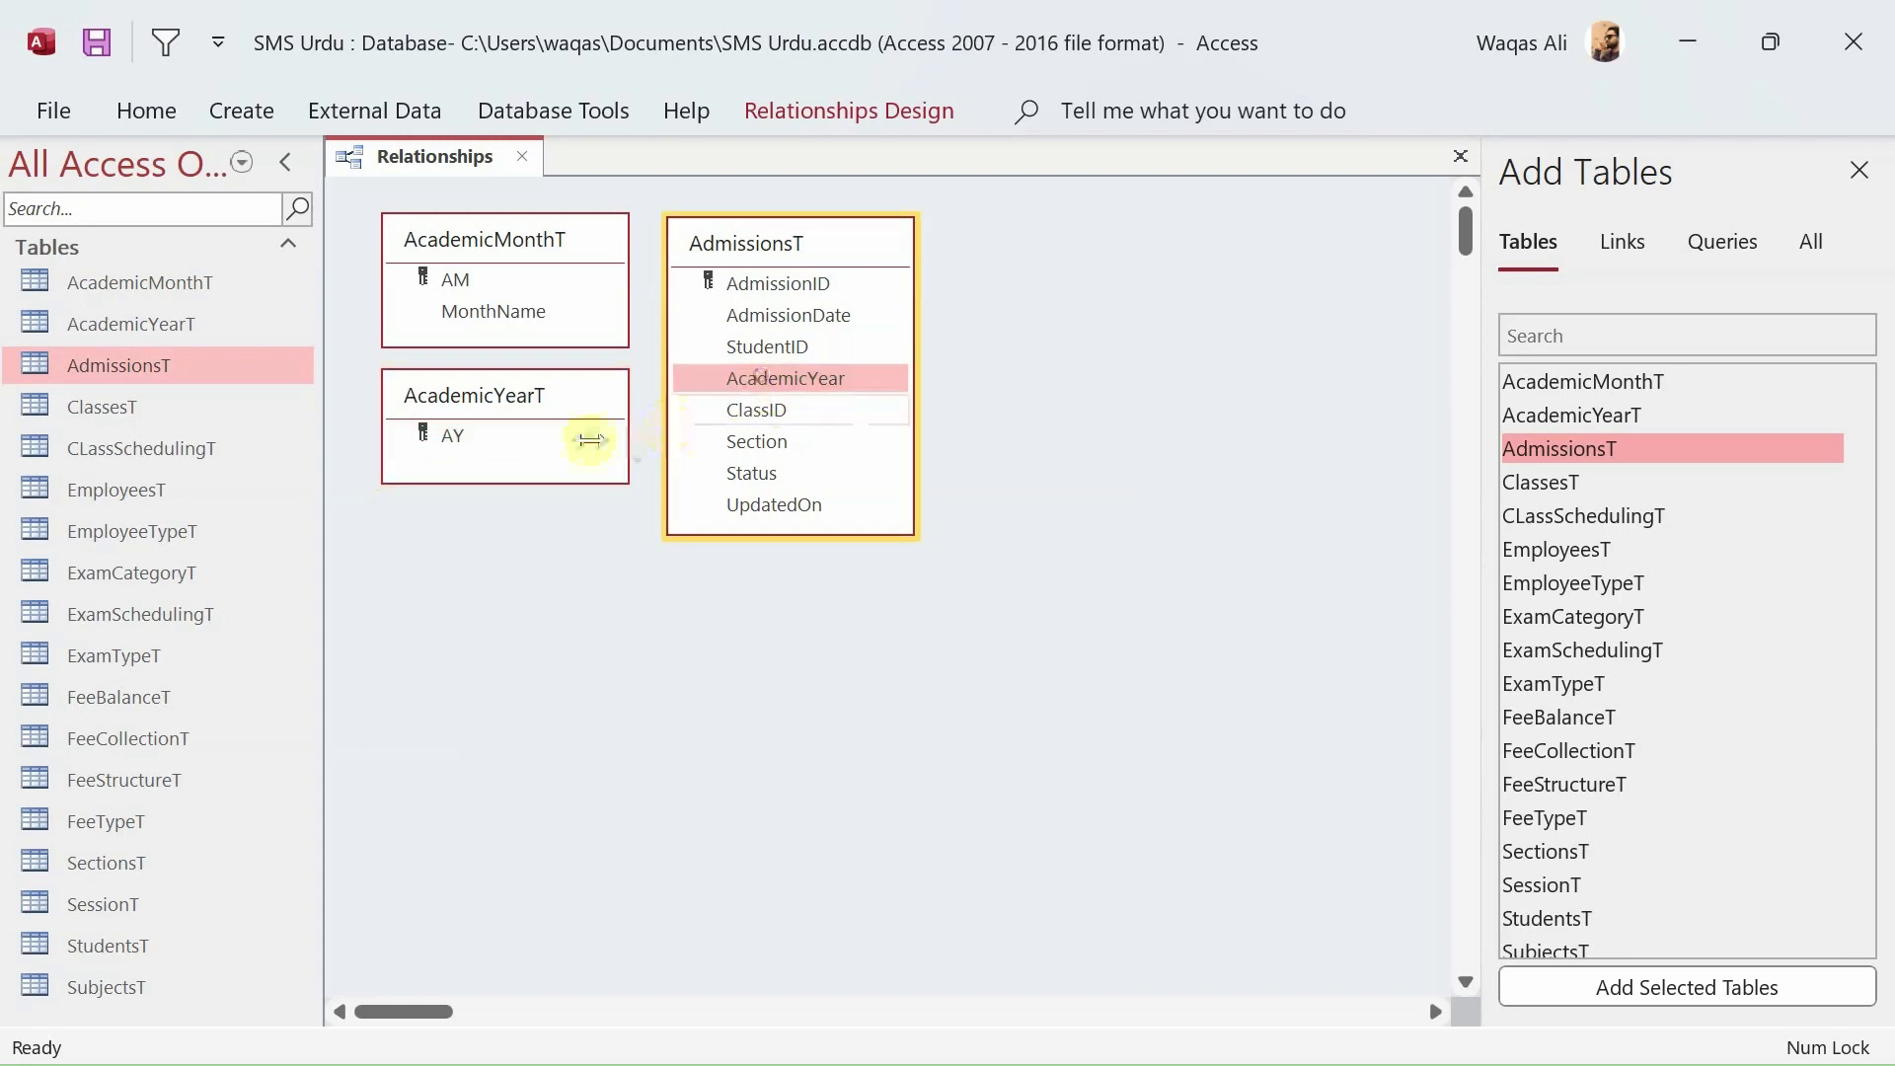
{"action": "left_click", "coordinate": [446, 441]}
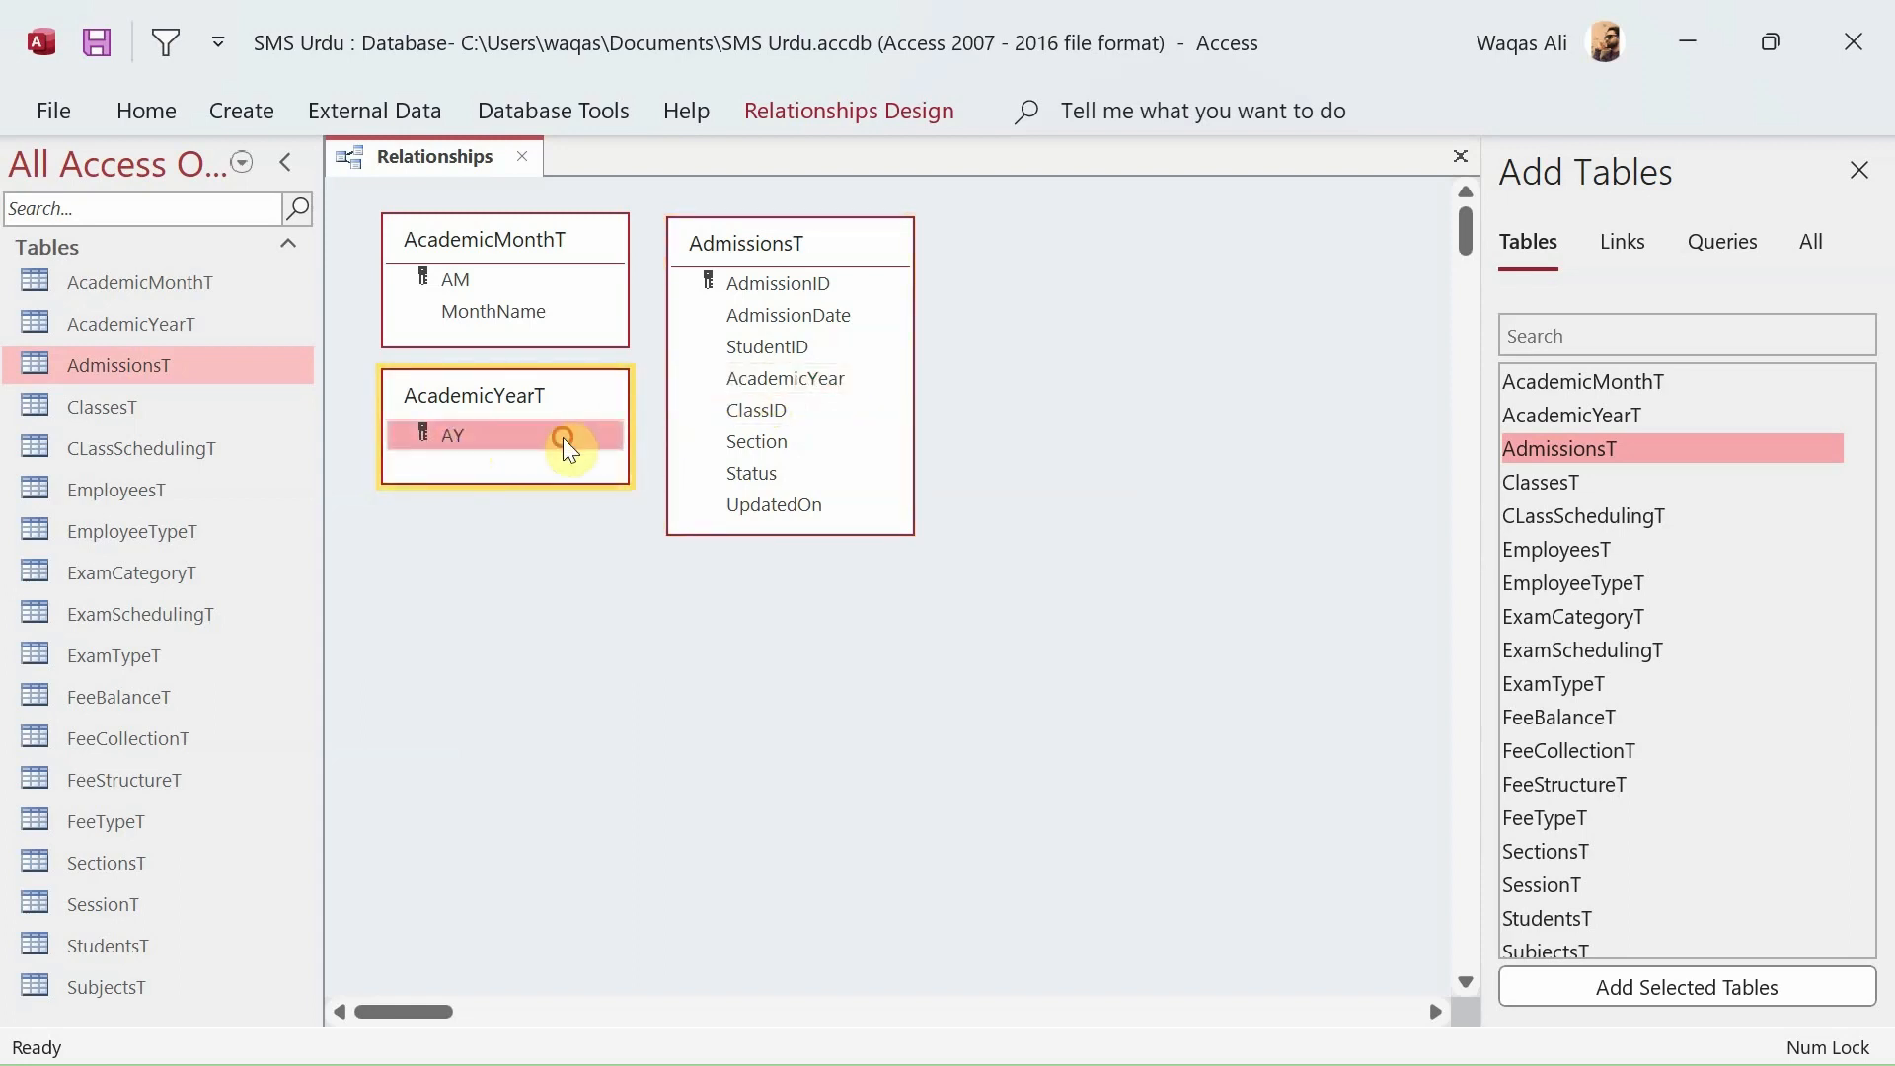
{"action": "left_click", "coordinate": [795, 383]}
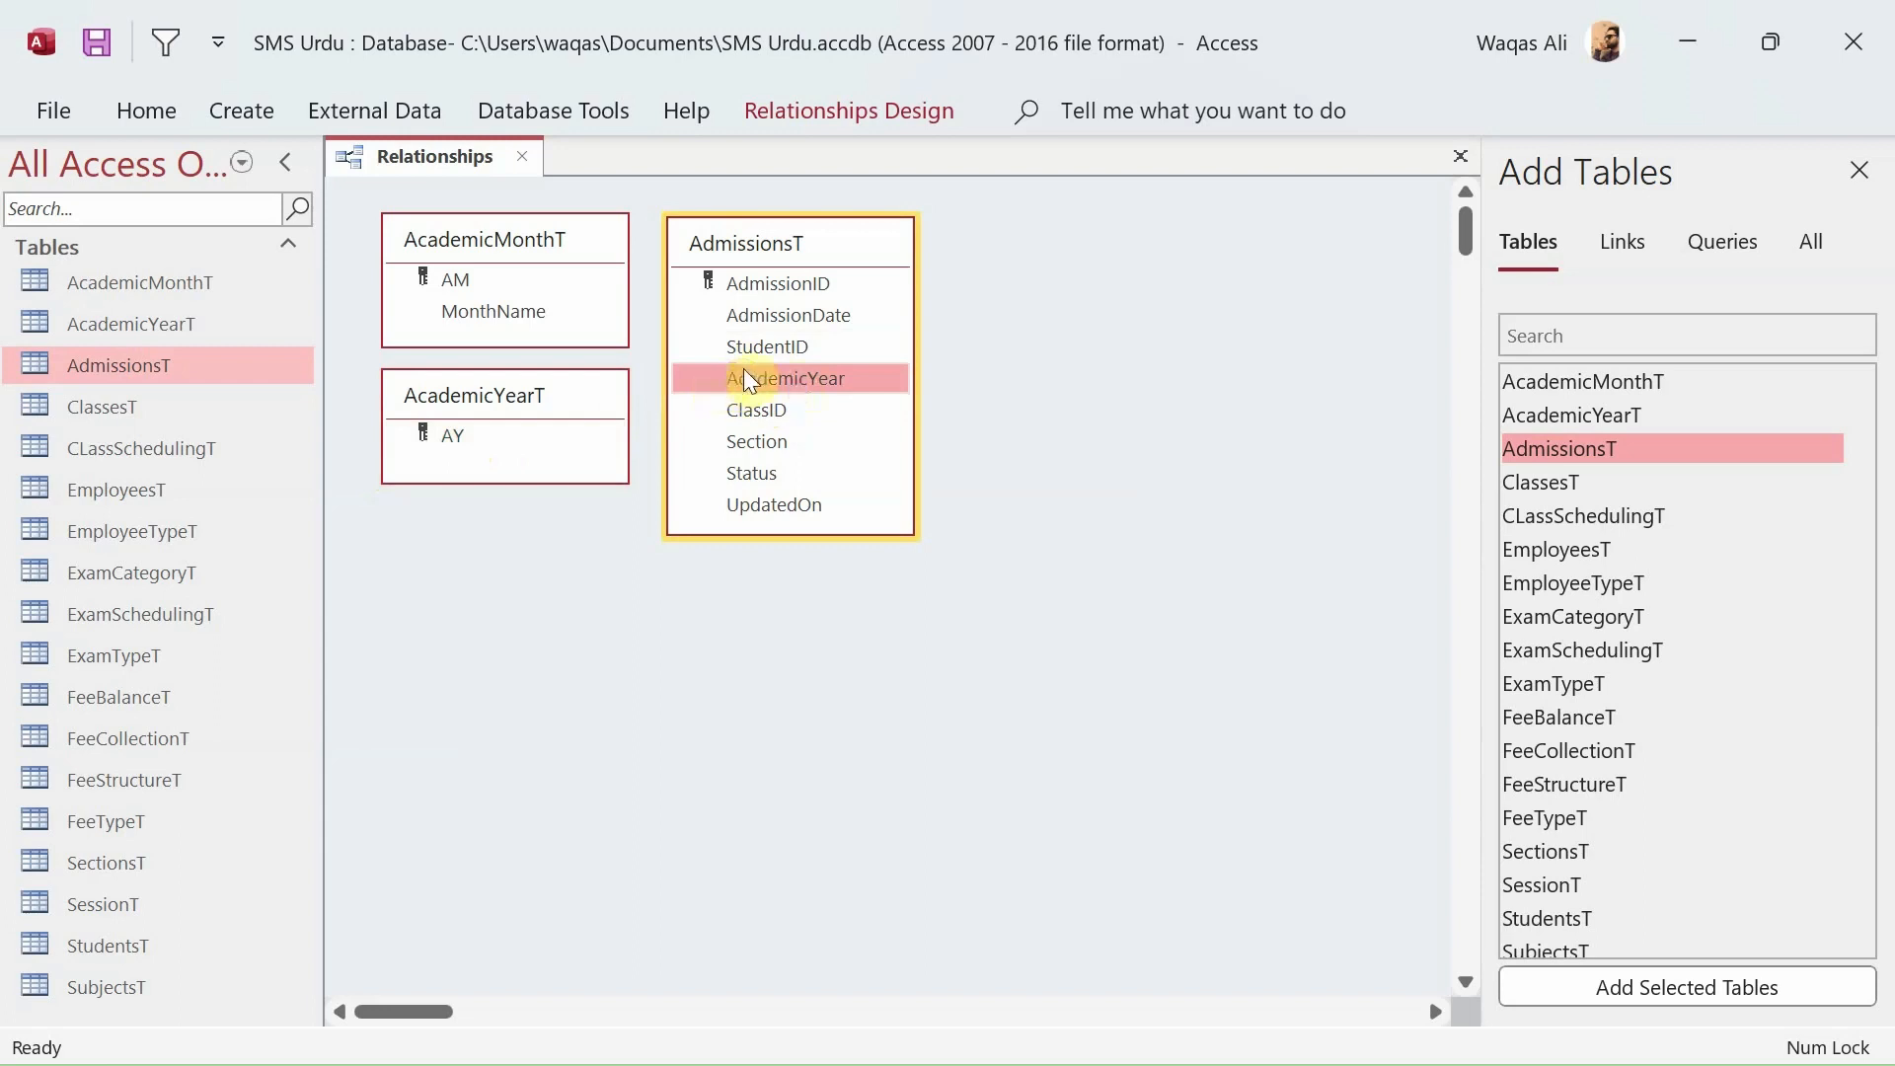
Start a relationship between AcademicYear in AdmissionsT and AY in AcademicYearT, and examine the fields selectable for each table.
{"action": "left_click_drag", "start_coordinate": [745, 373], "coordinate": [450, 446]}
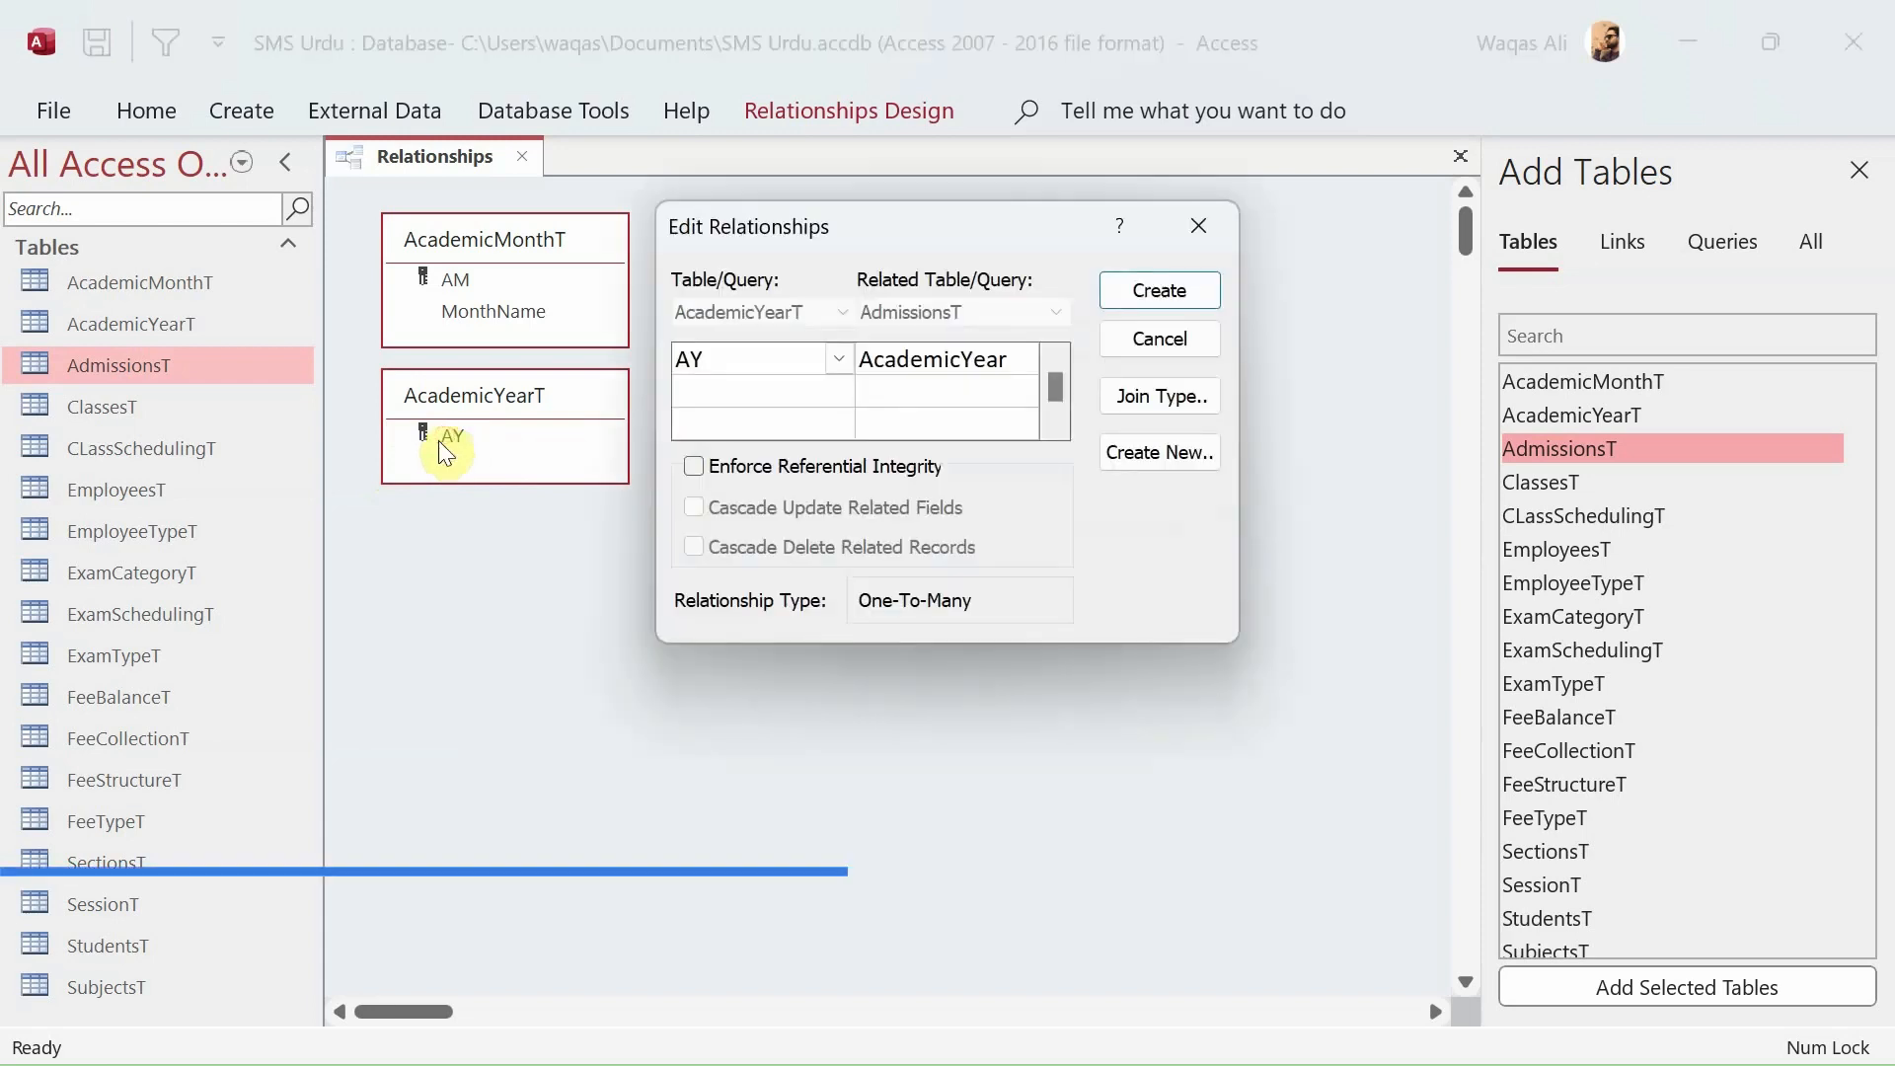
{"action": "left_click_drag", "start_coordinate": [851, 223], "coordinate": [835, 567]}
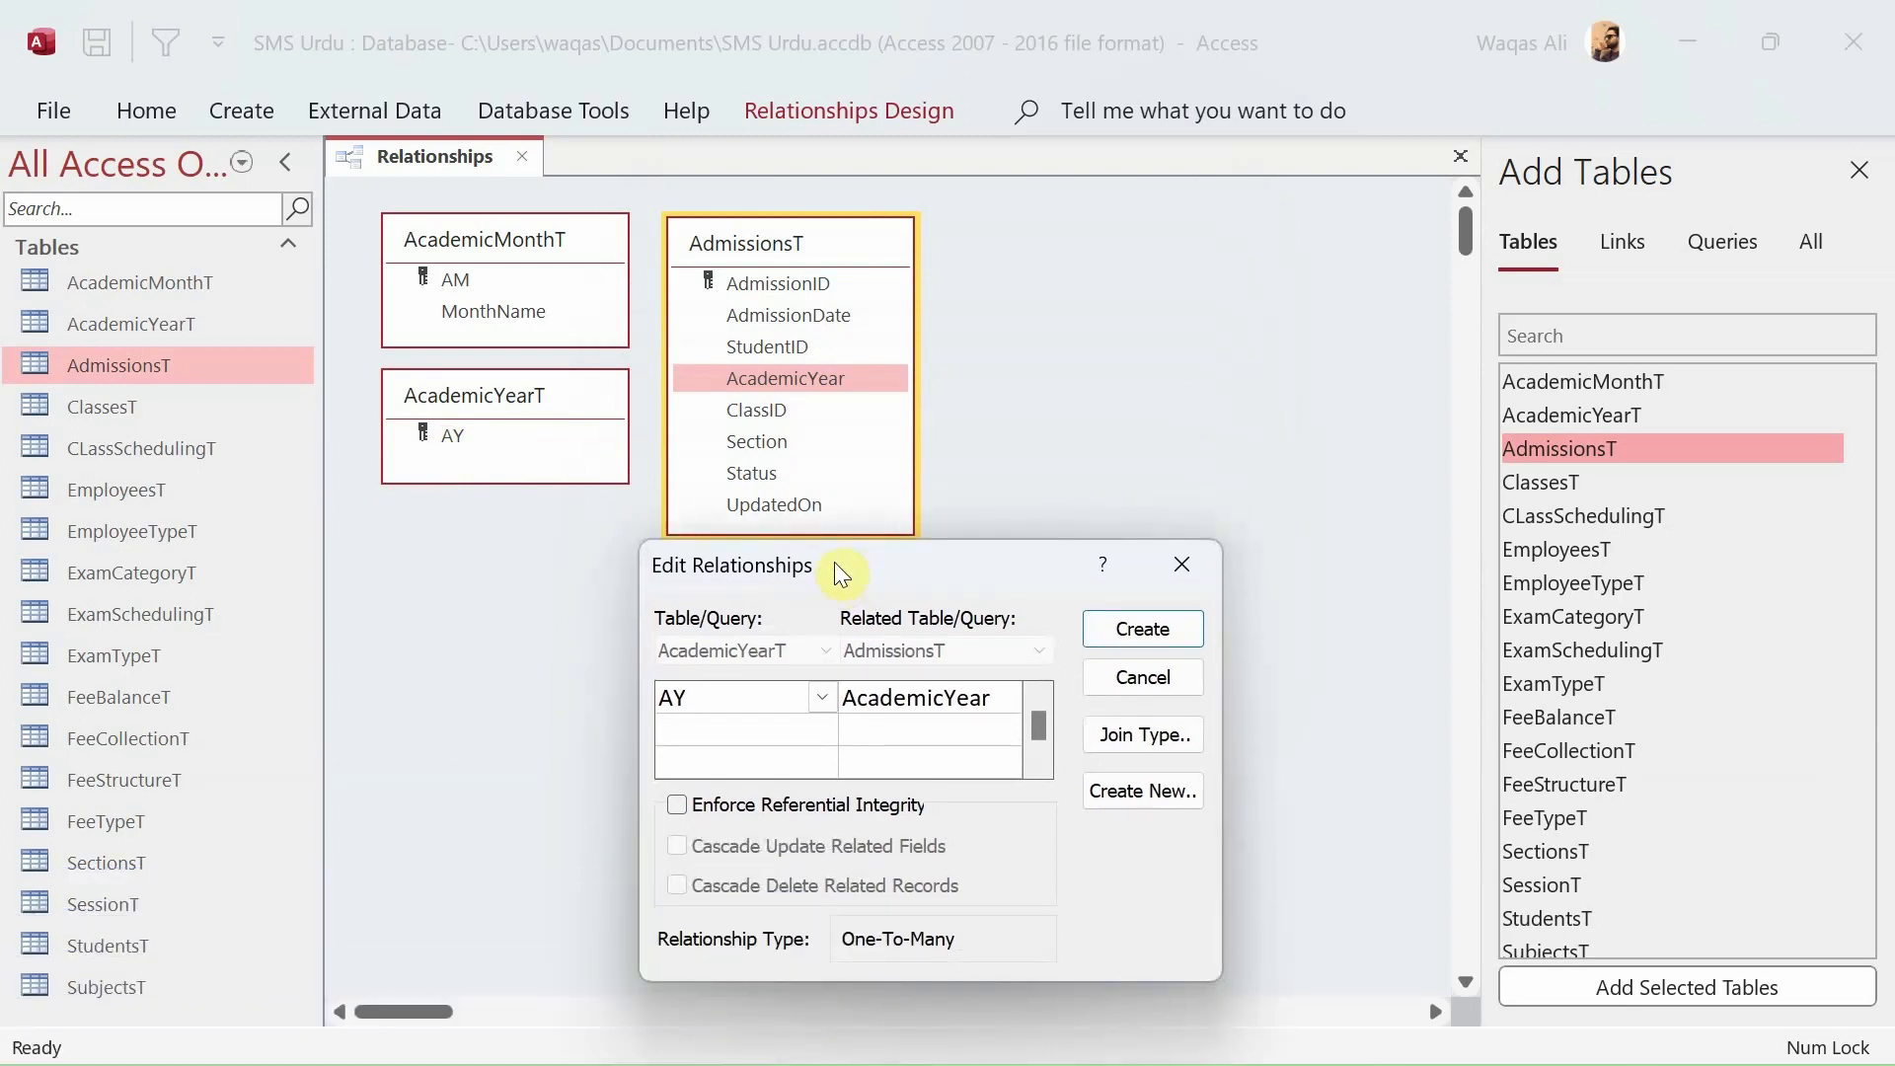
{"action": "left_click_drag", "start_coordinate": [833, 560], "coordinate": [829, 321]}
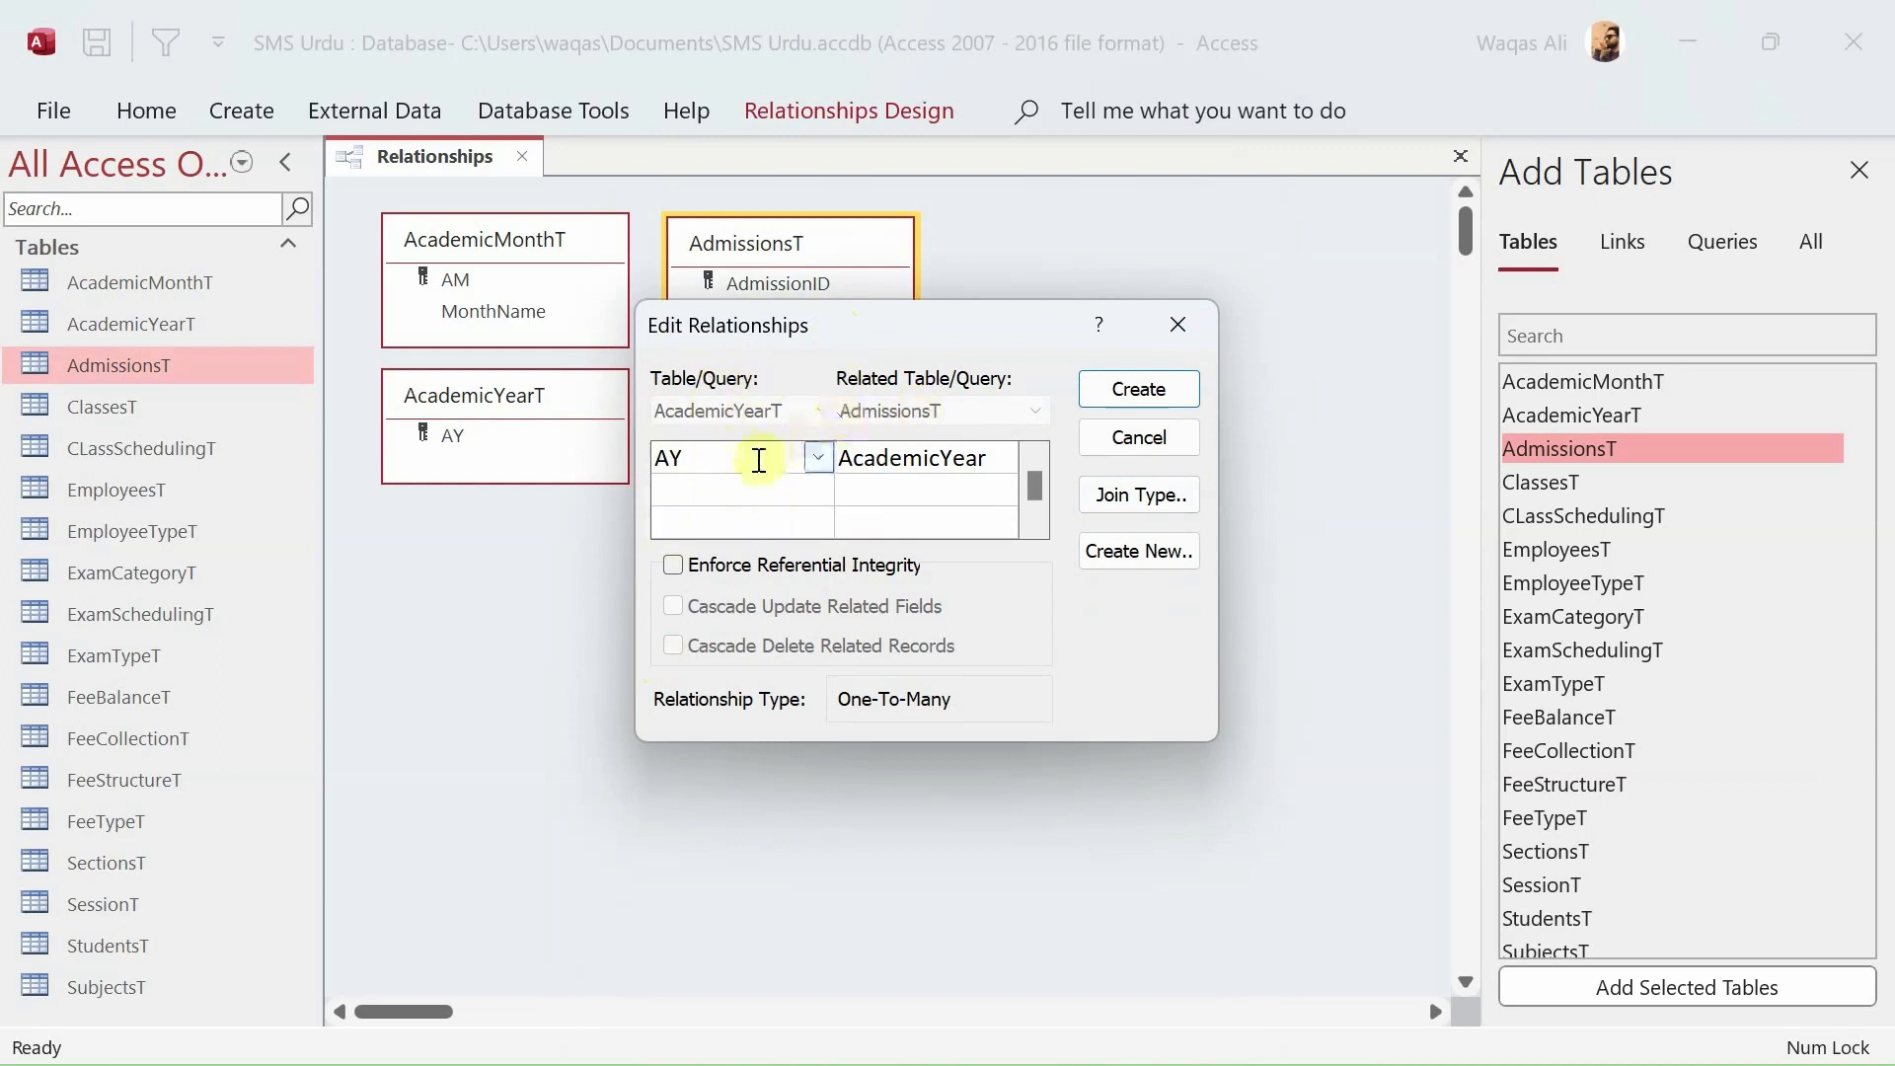
{"action": "left_click", "coordinate": [927, 456]}
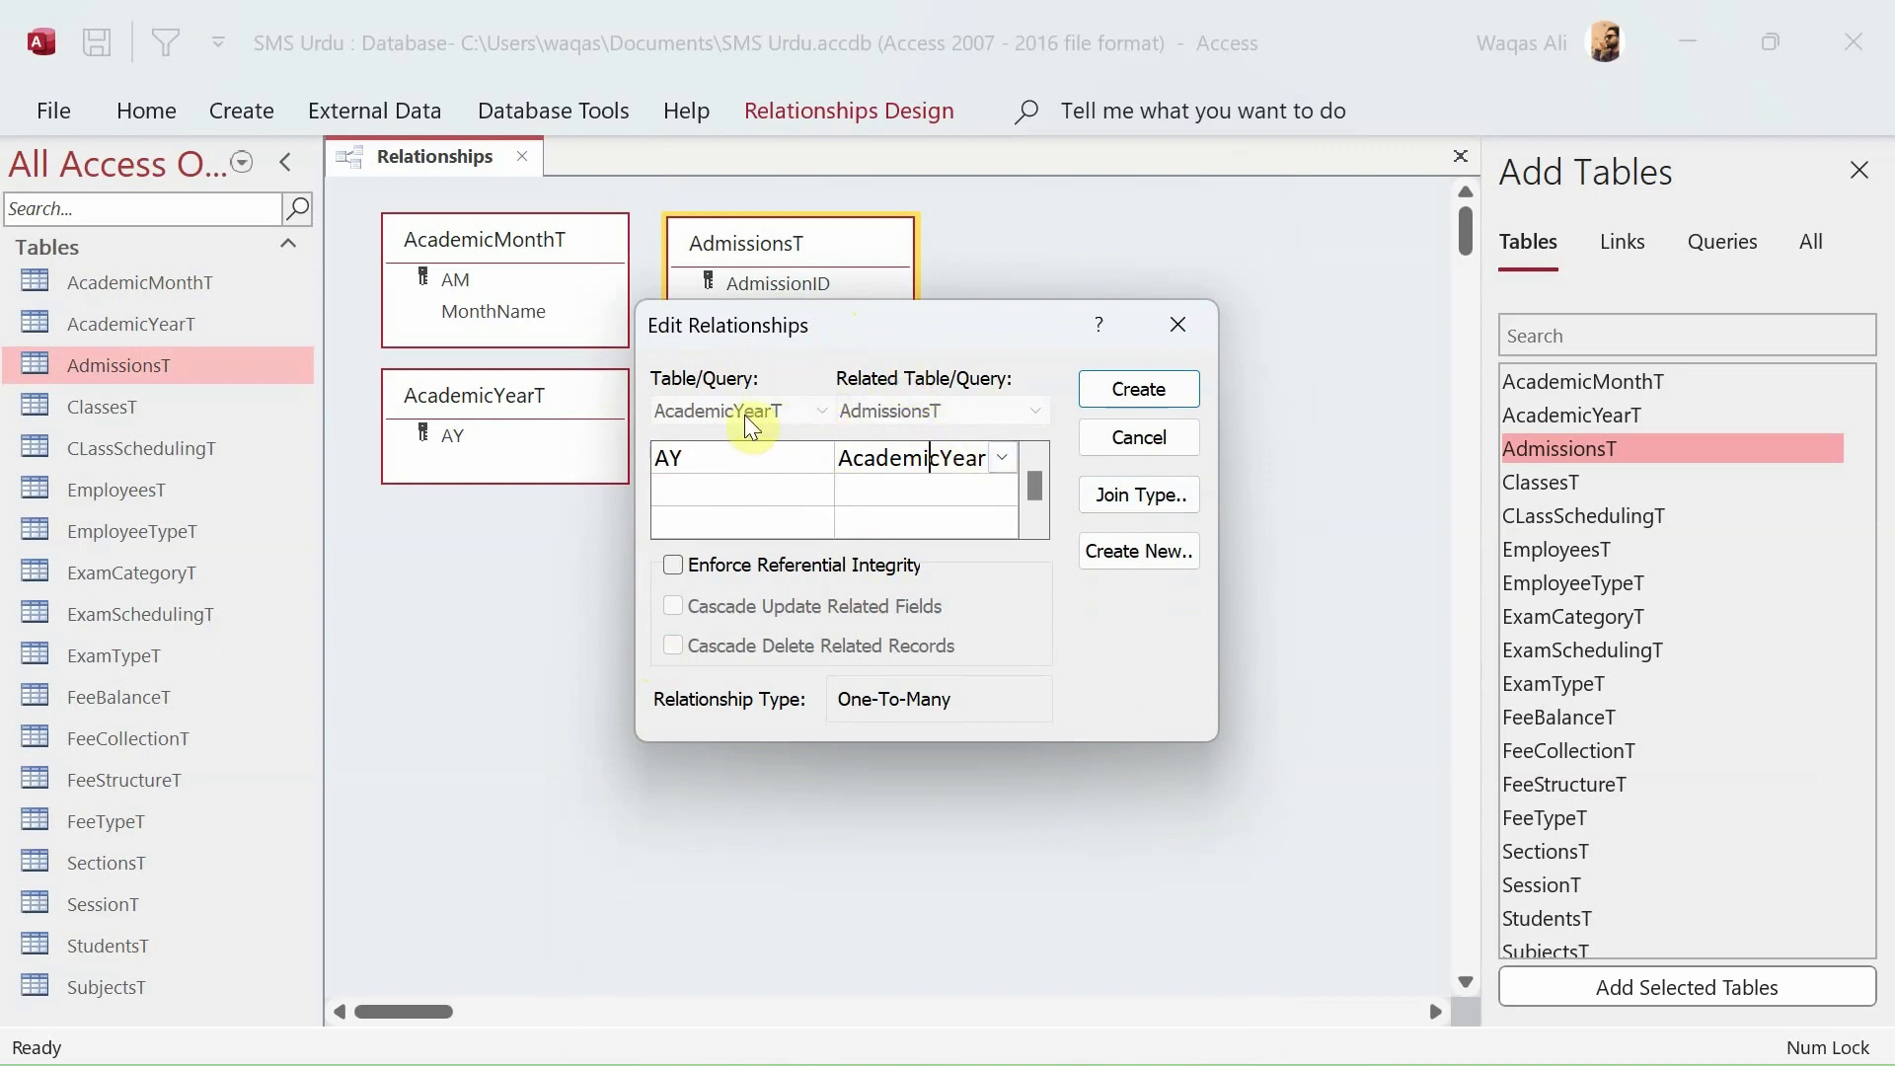
{"action": "left_click_drag", "start_coordinate": [904, 334], "coordinate": [855, 375]}
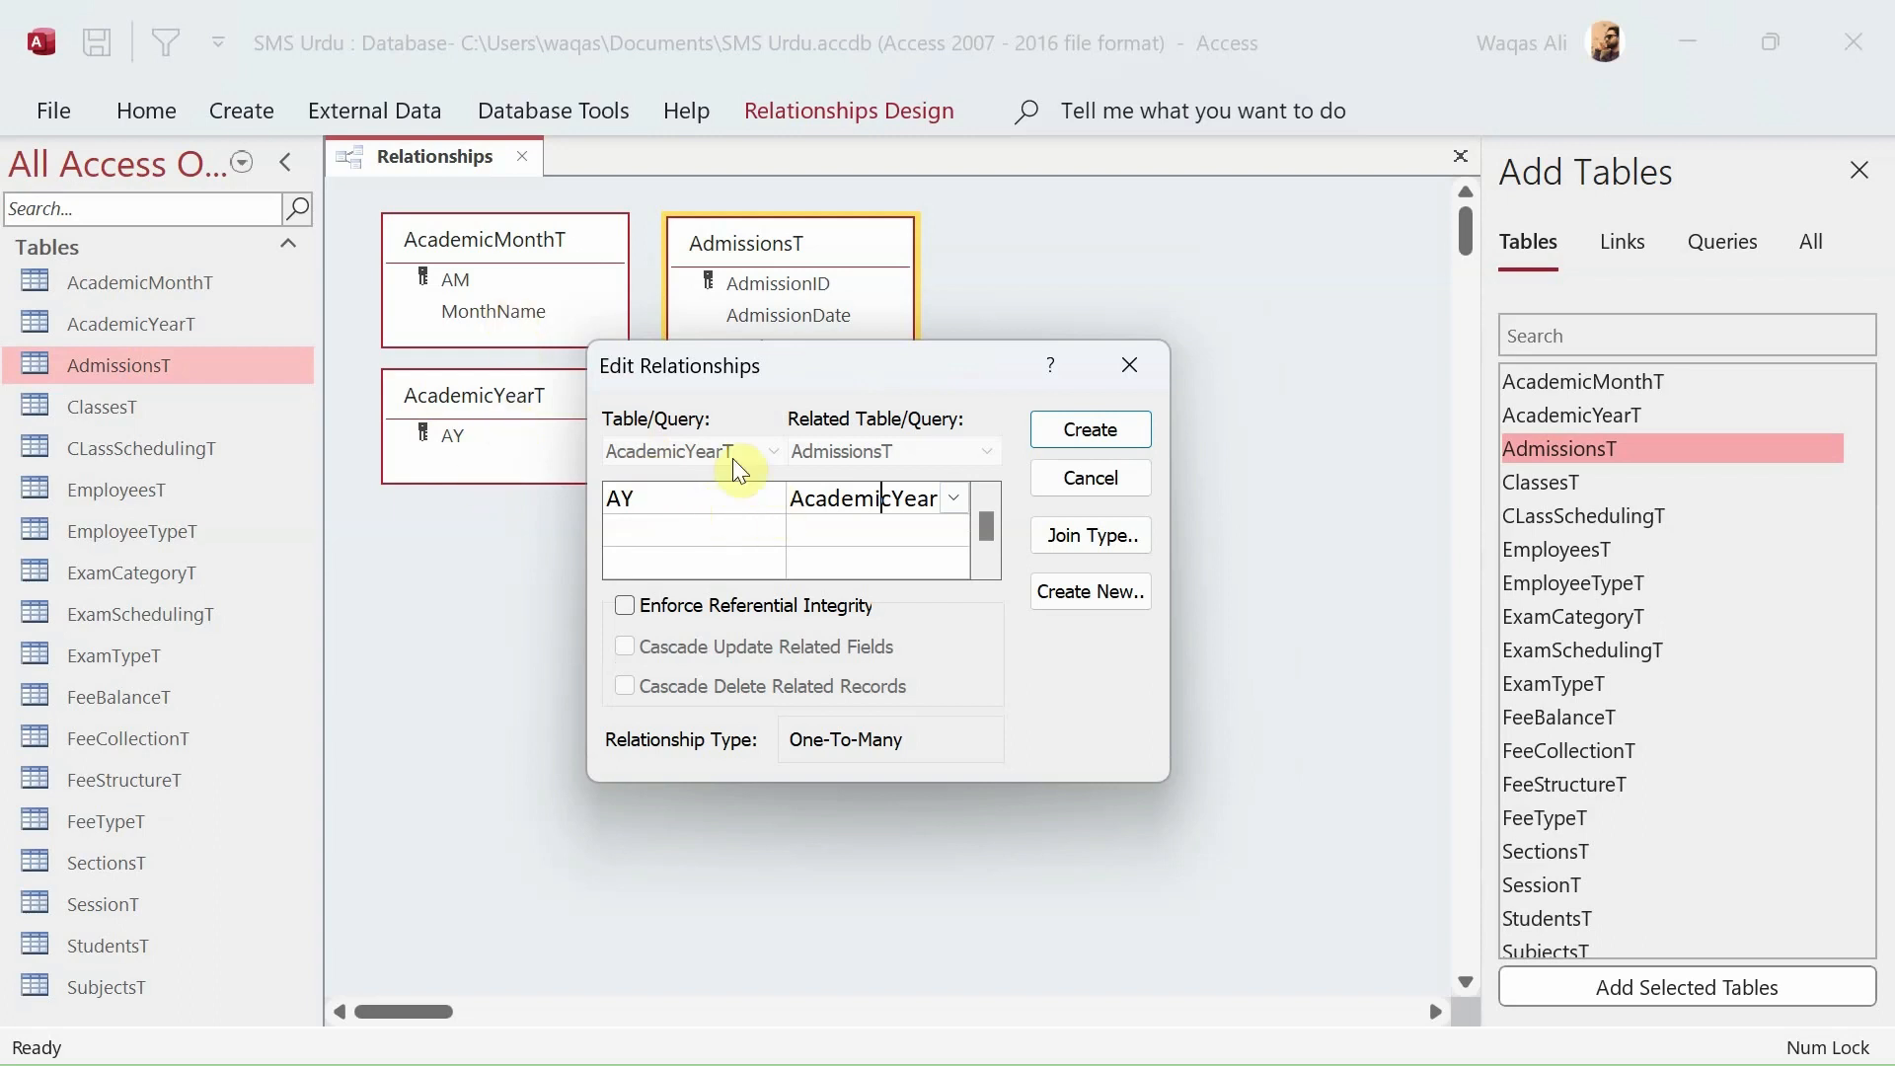
{"action": "left_click", "coordinate": [699, 502]}
{"action": "left_click", "coordinate": [771, 499]}
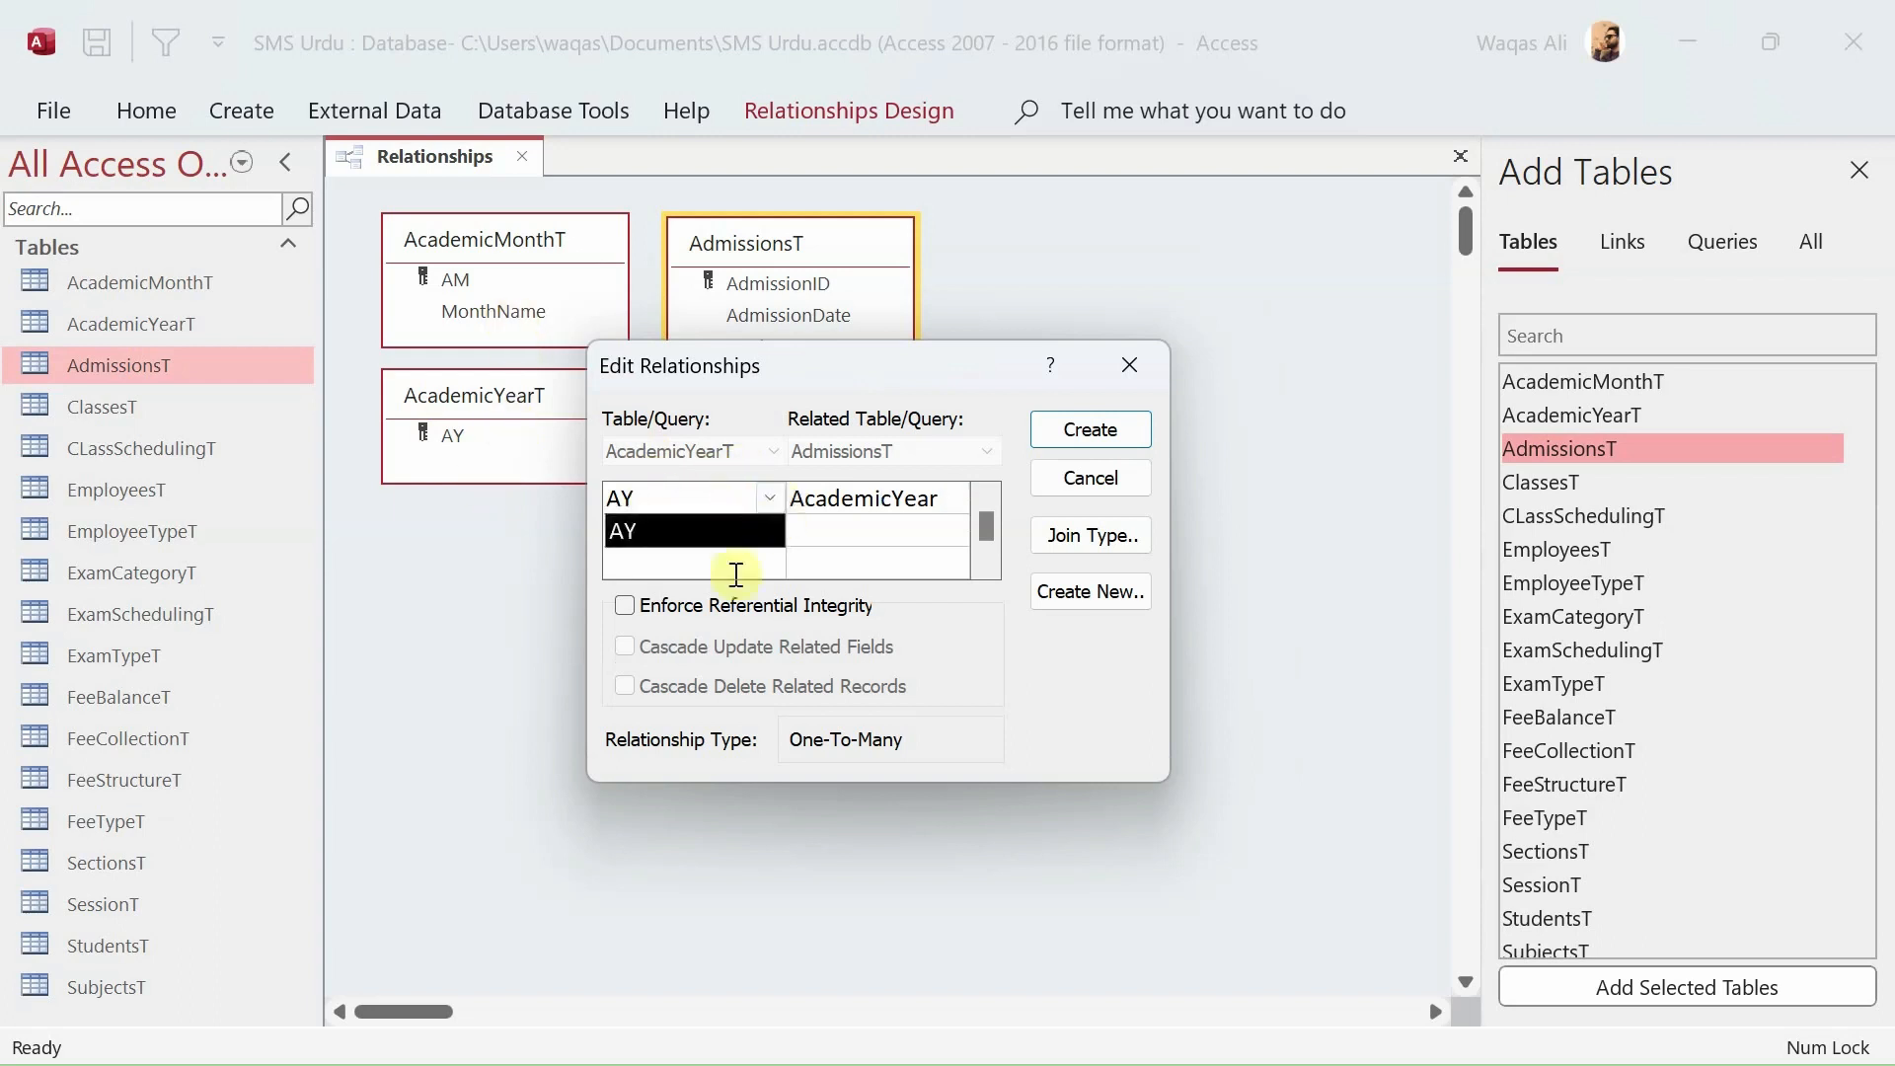
{"action": "left_click", "coordinate": [879, 503]}
{"action": "left_click", "coordinate": [950, 503]}
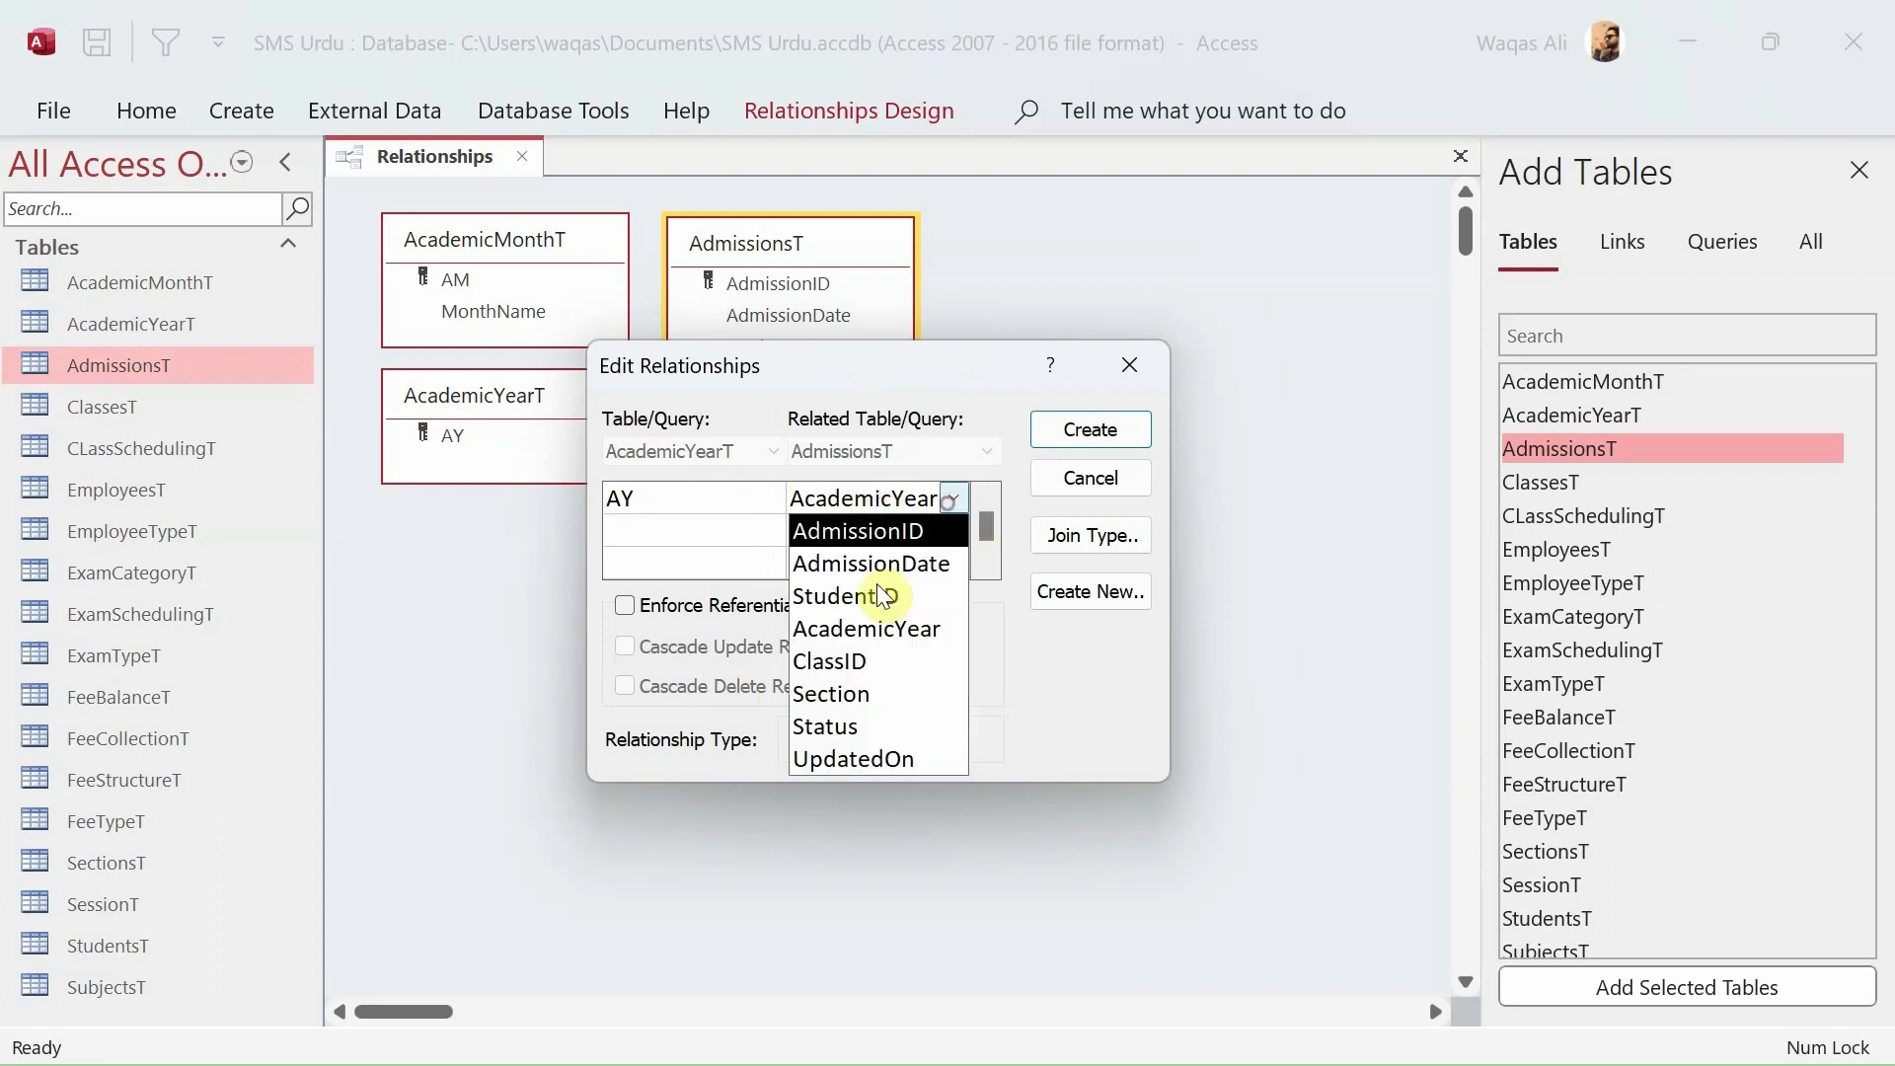
{"action": "left_click", "coordinate": [728, 517]}
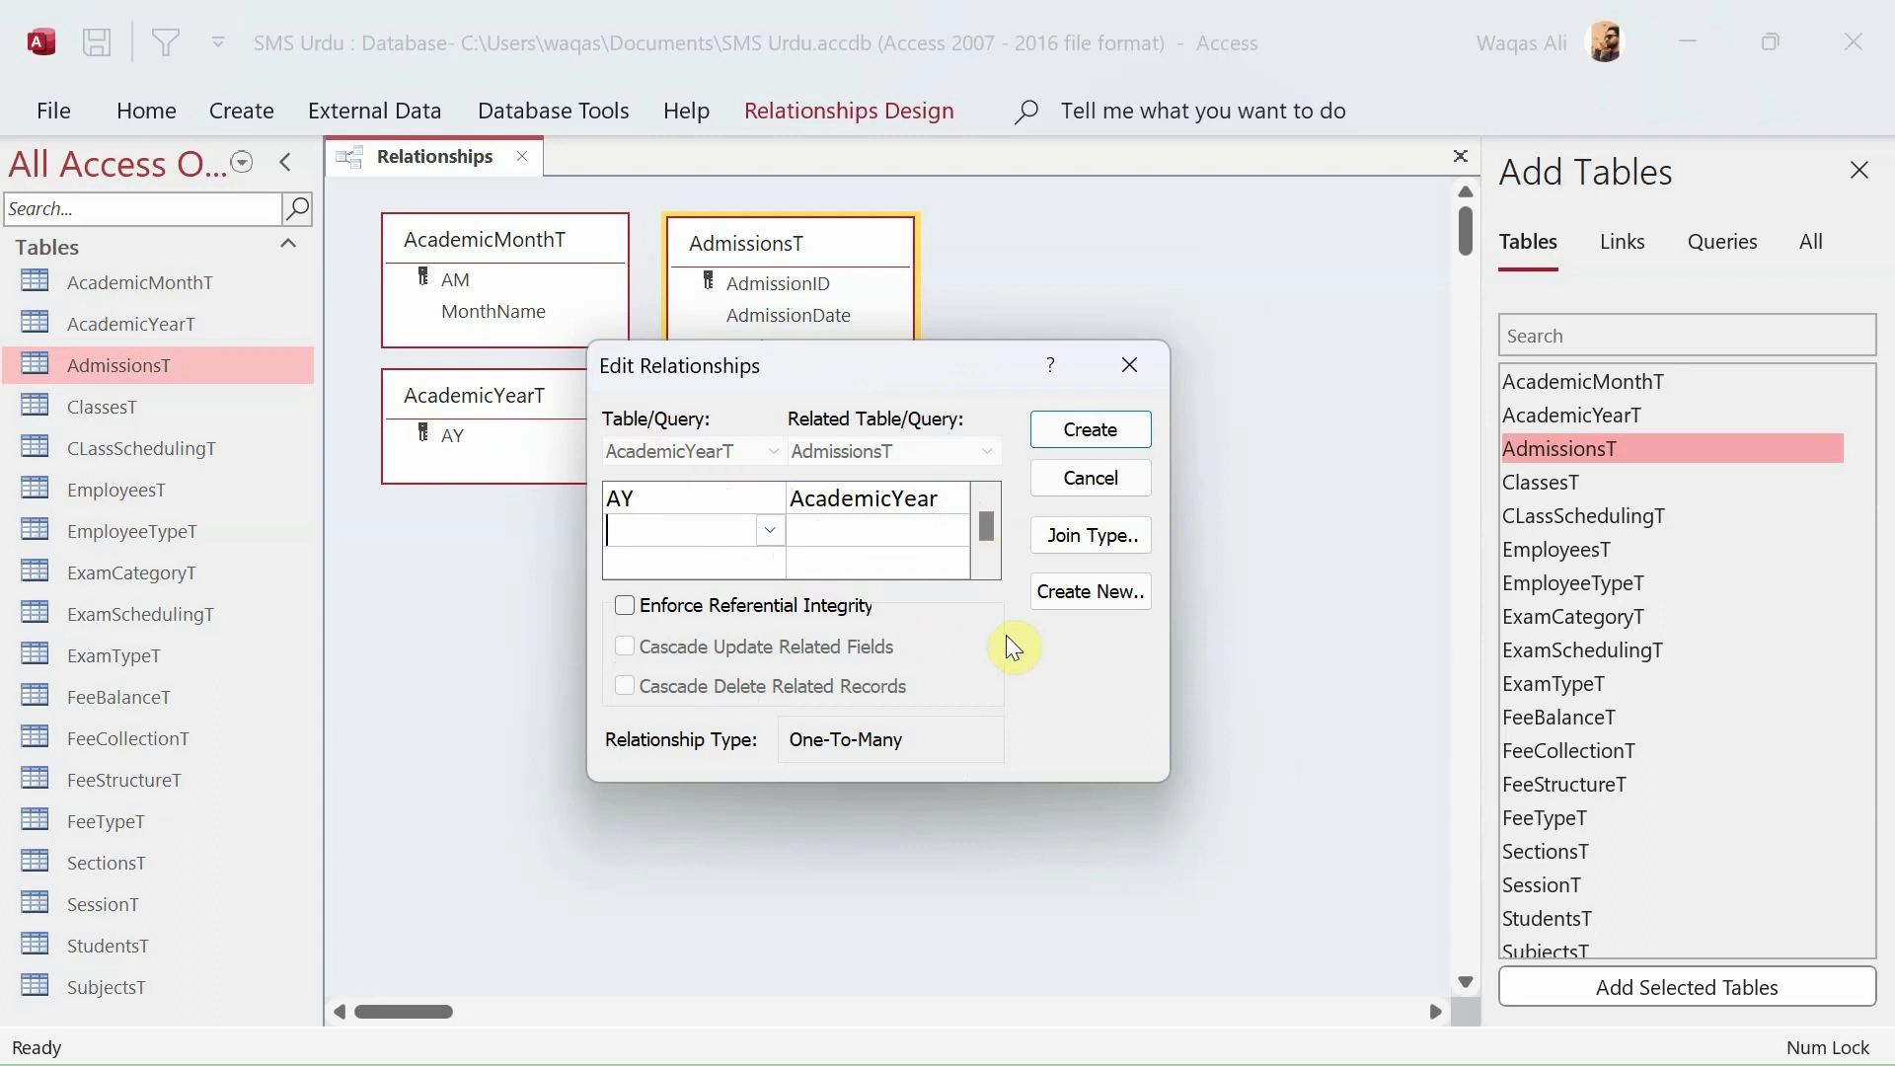
Enforce referential integrity on the relationship between AY and AcademicYear, with both table boxes kept in view.
{"action": "left_click_drag", "start_coordinate": [867, 376], "coordinate": [878, 554]}
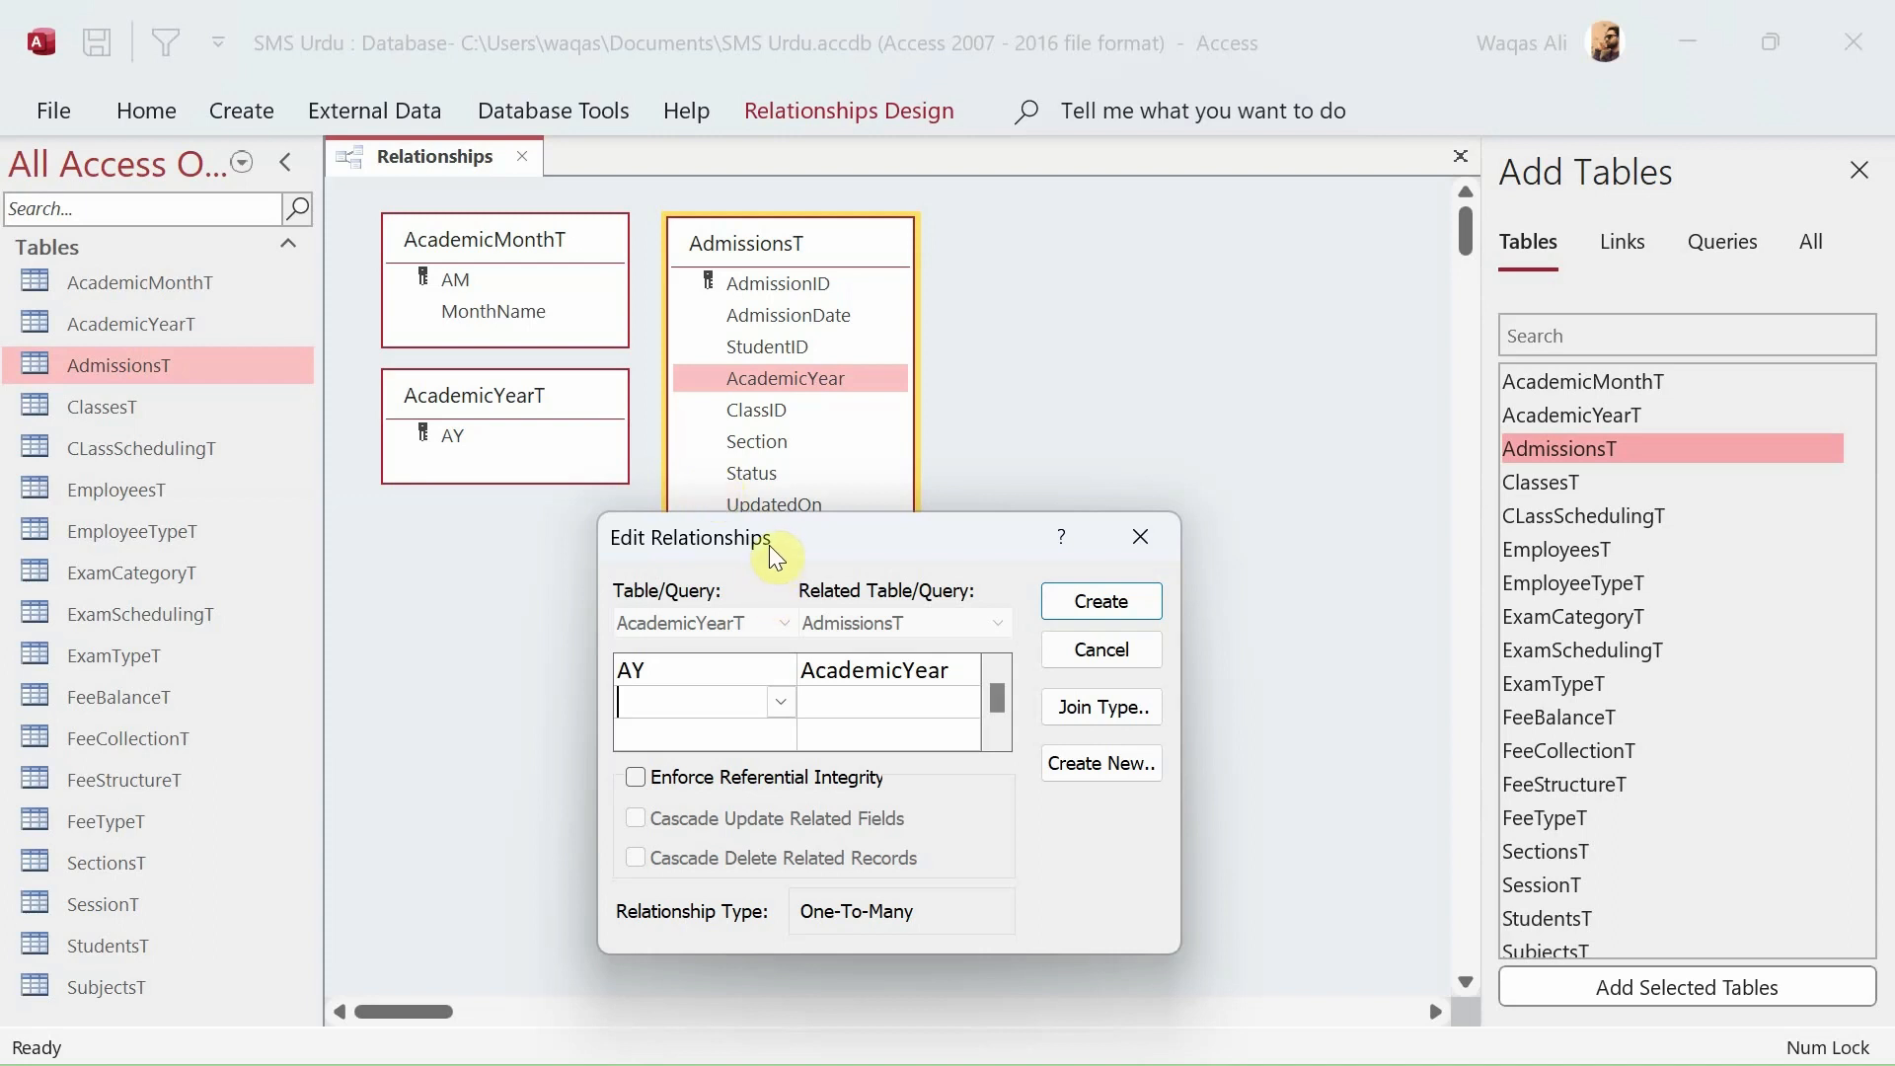
{"action": "left_click_drag", "start_coordinate": [768, 544], "coordinate": [743, 363]}
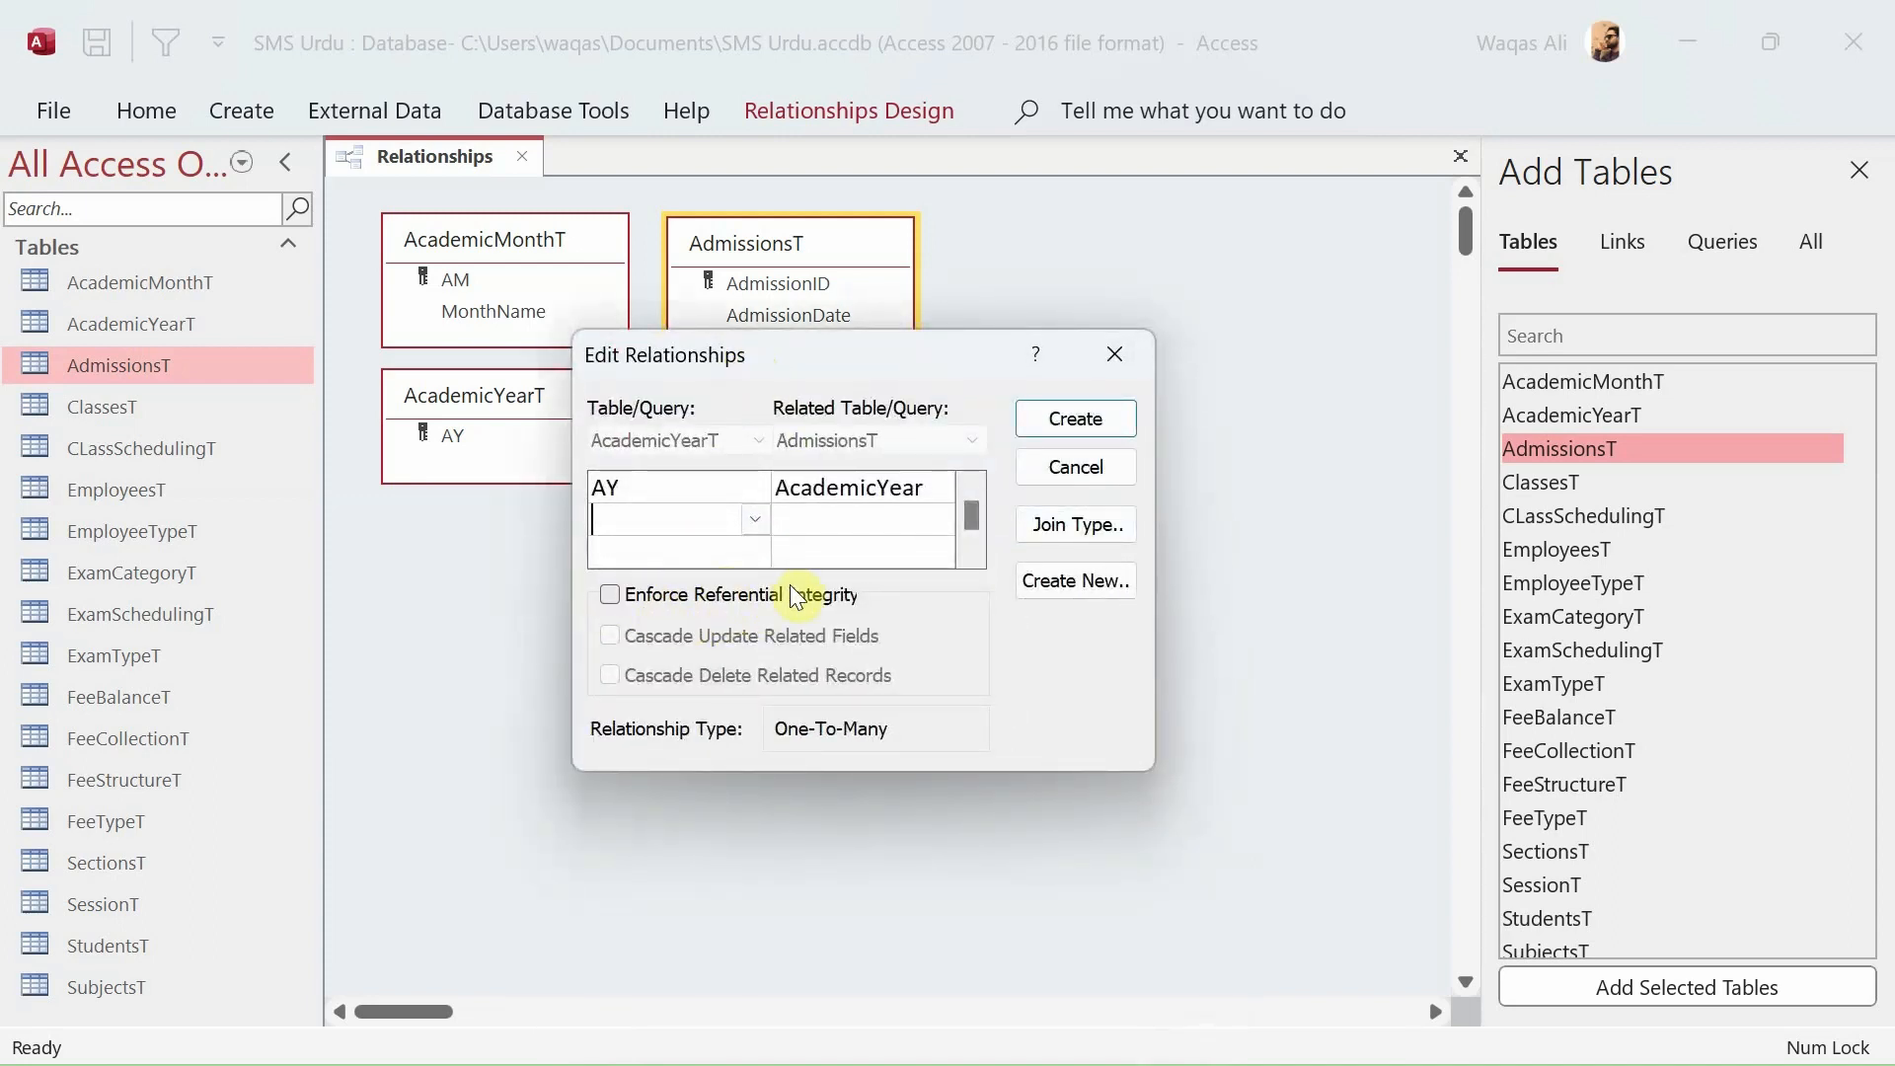
{"action": "left_click", "coordinate": [609, 596]}
{"action": "left_click_drag", "start_coordinate": [897, 372], "coordinate": [918, 603]}
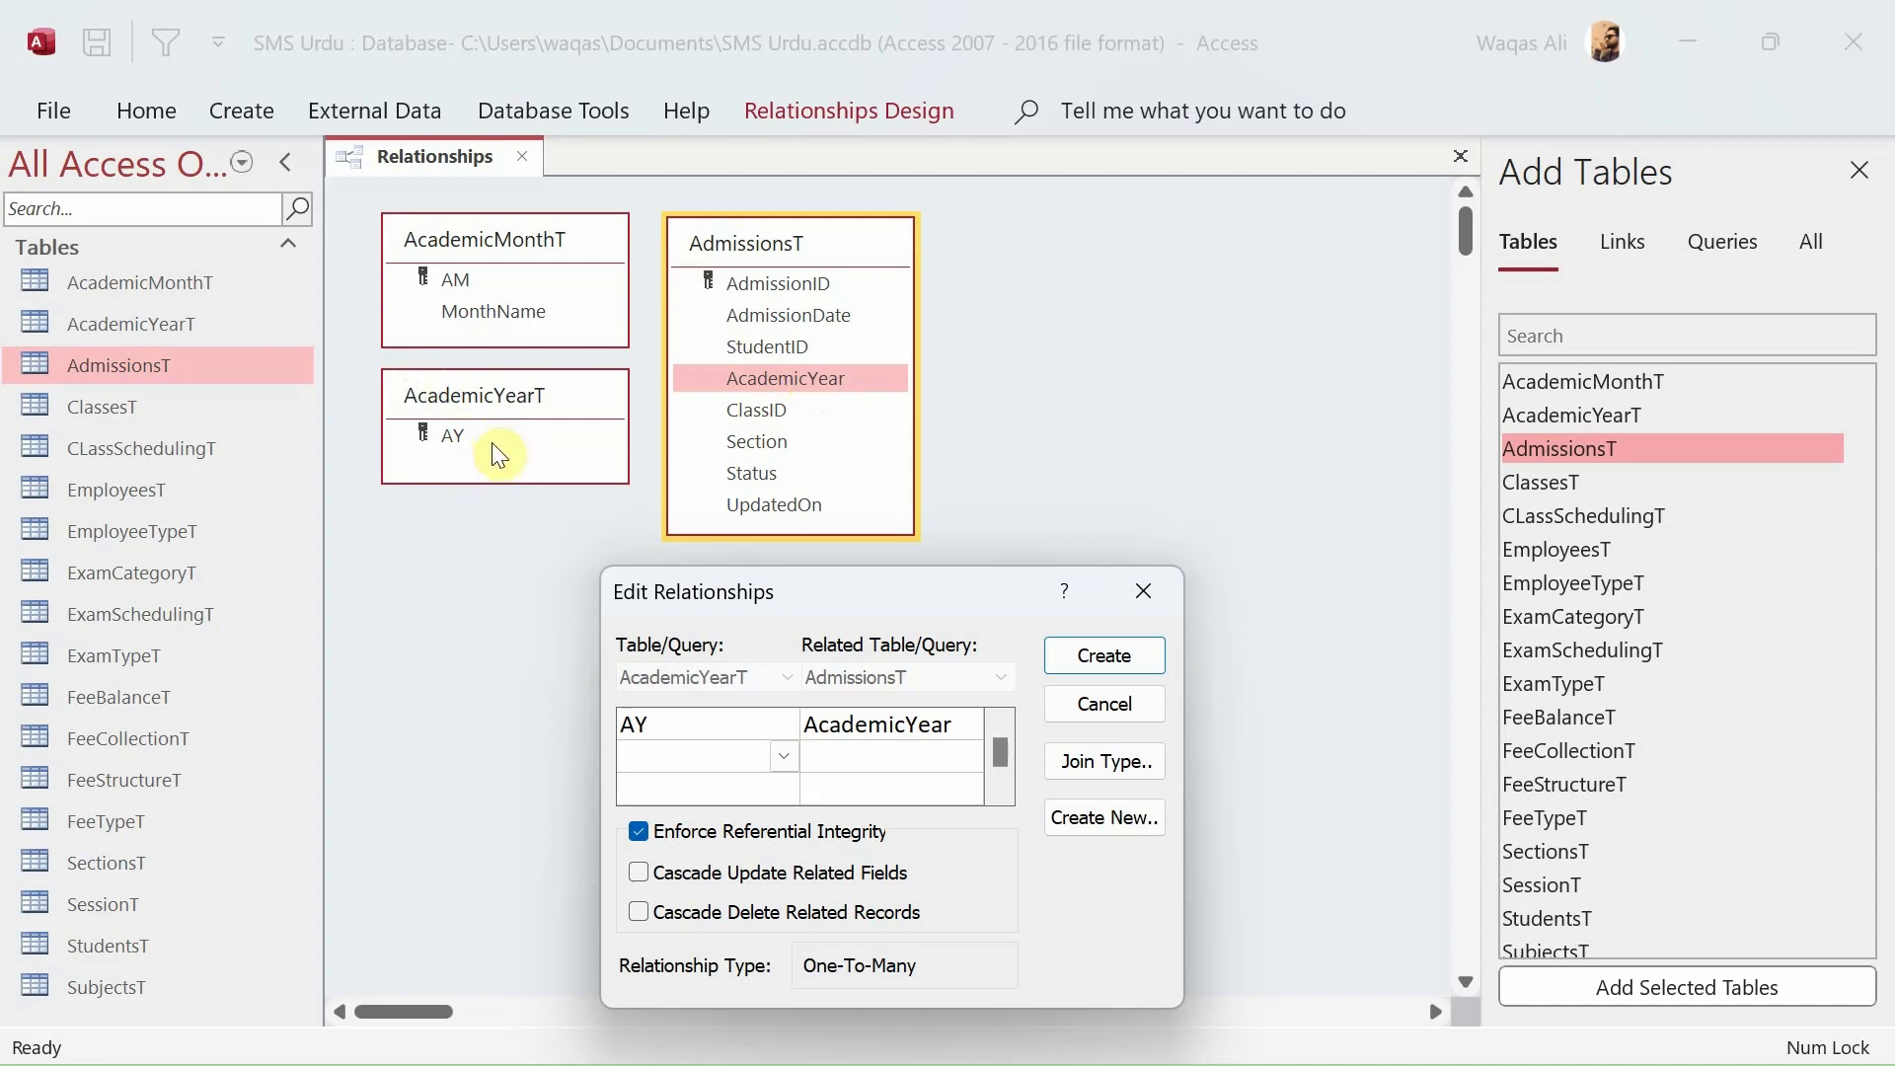
{"action": "left_click_drag", "start_coordinate": [744, 584], "coordinate": [719, 595]}
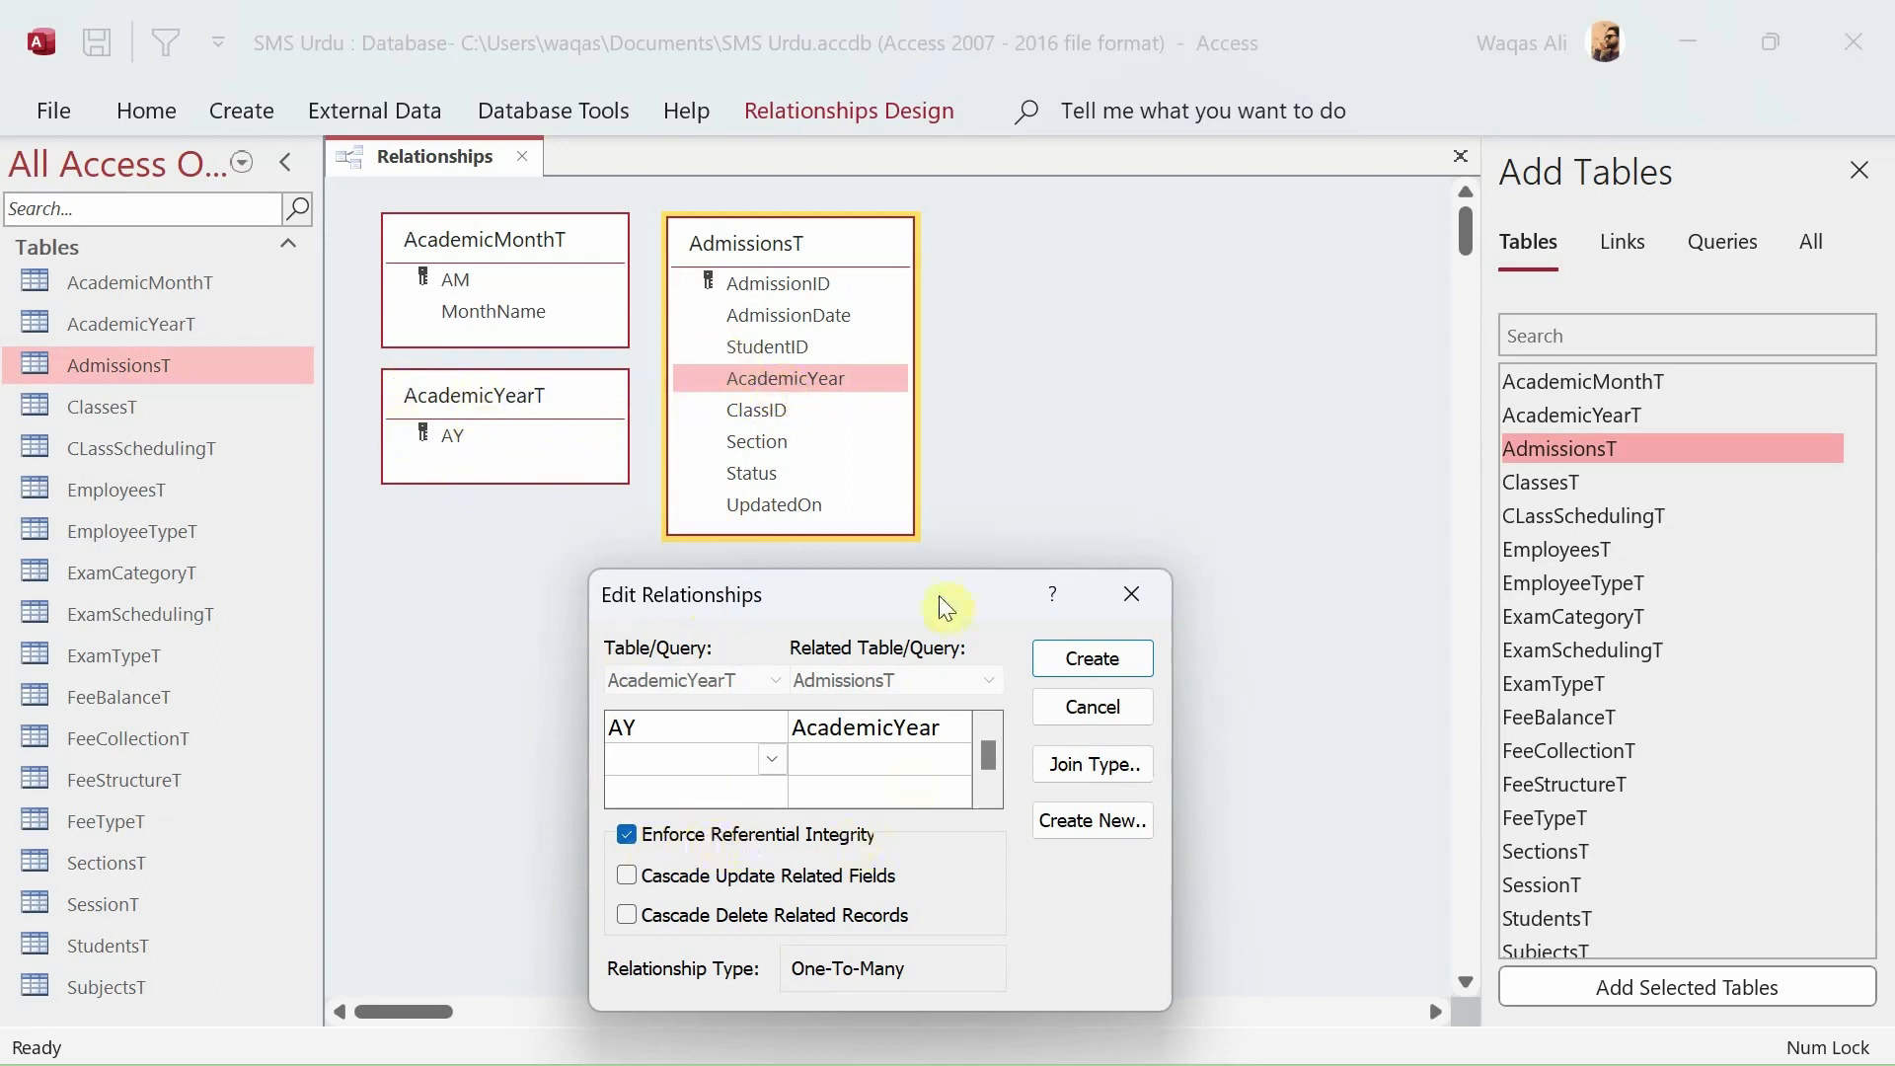
Enable cascading updates of related fields and create the relationship between AcademicYearT and AdmissionsT, leaving slightly more space between their boxes.
{"action": "left_click_drag", "start_coordinate": [939, 595], "coordinate": [942, 499]}
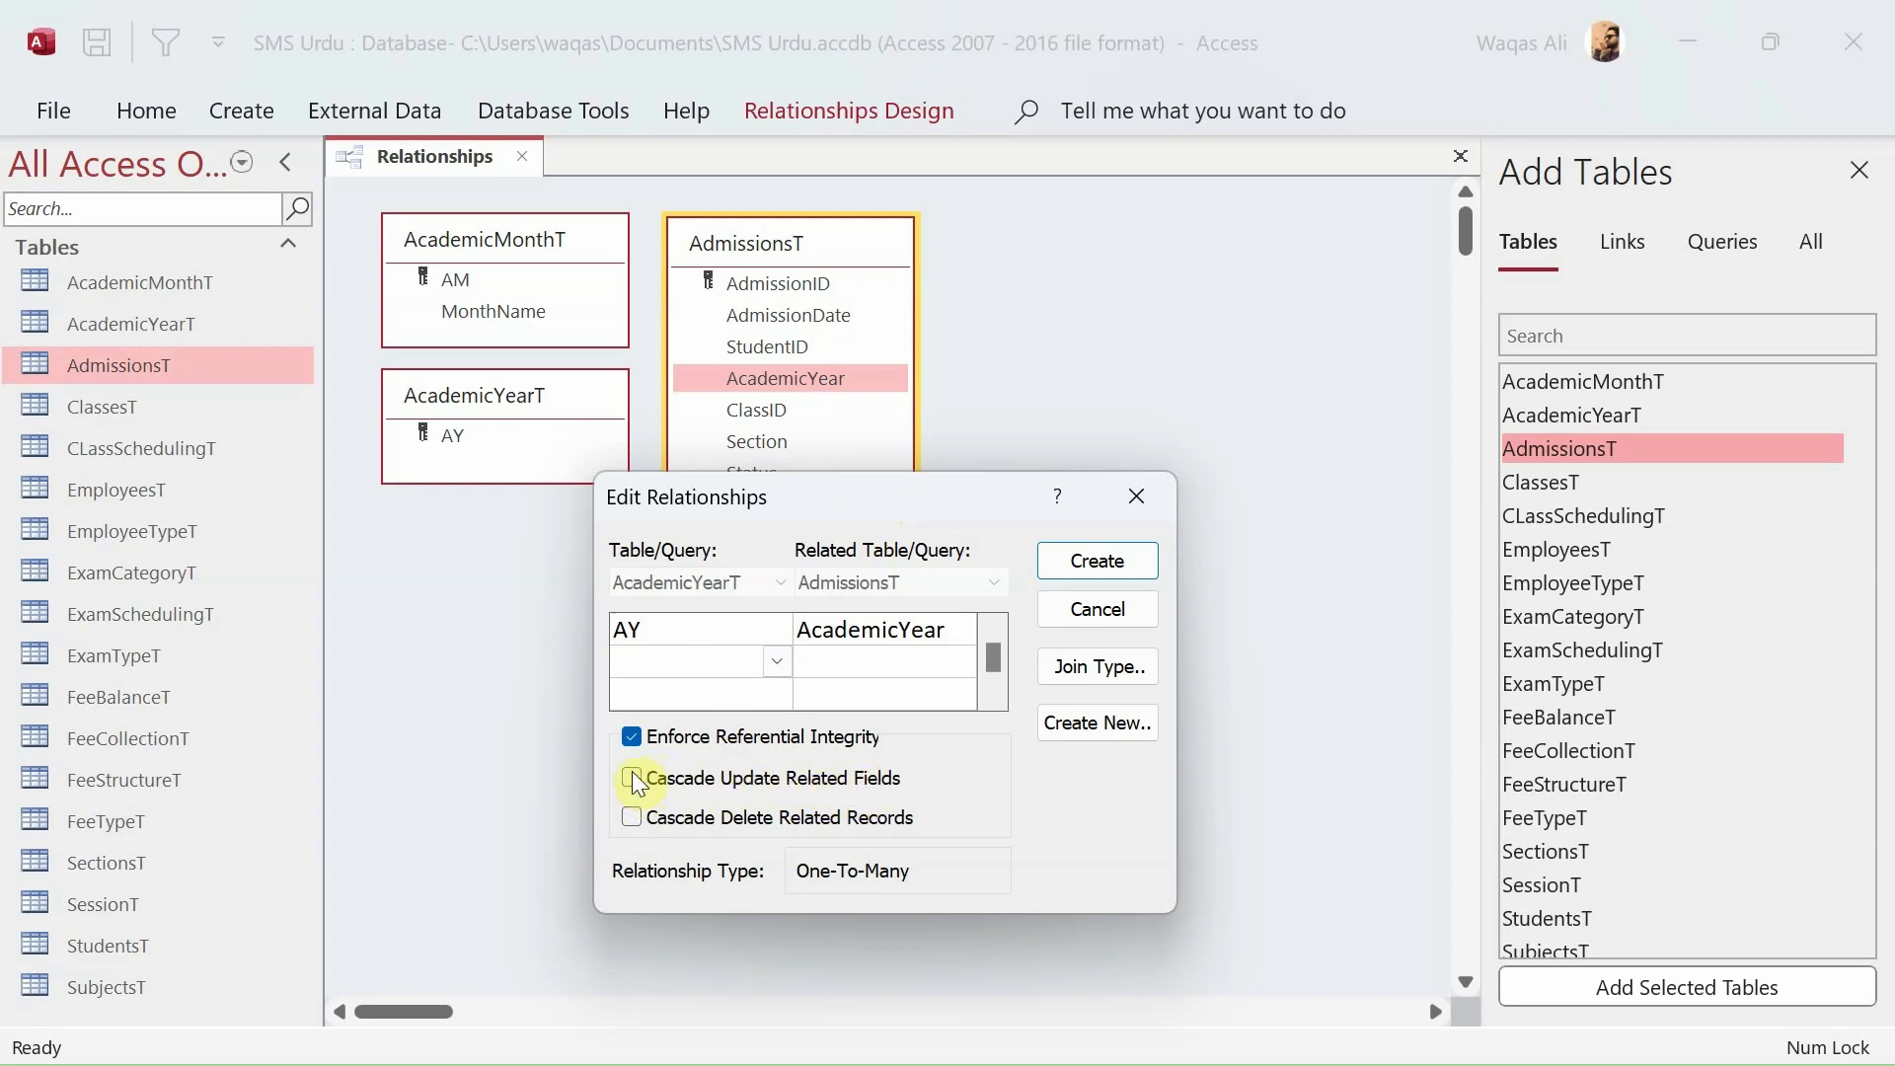
{"action": "left_click_drag", "start_coordinate": [866, 517], "coordinate": [876, 590]}
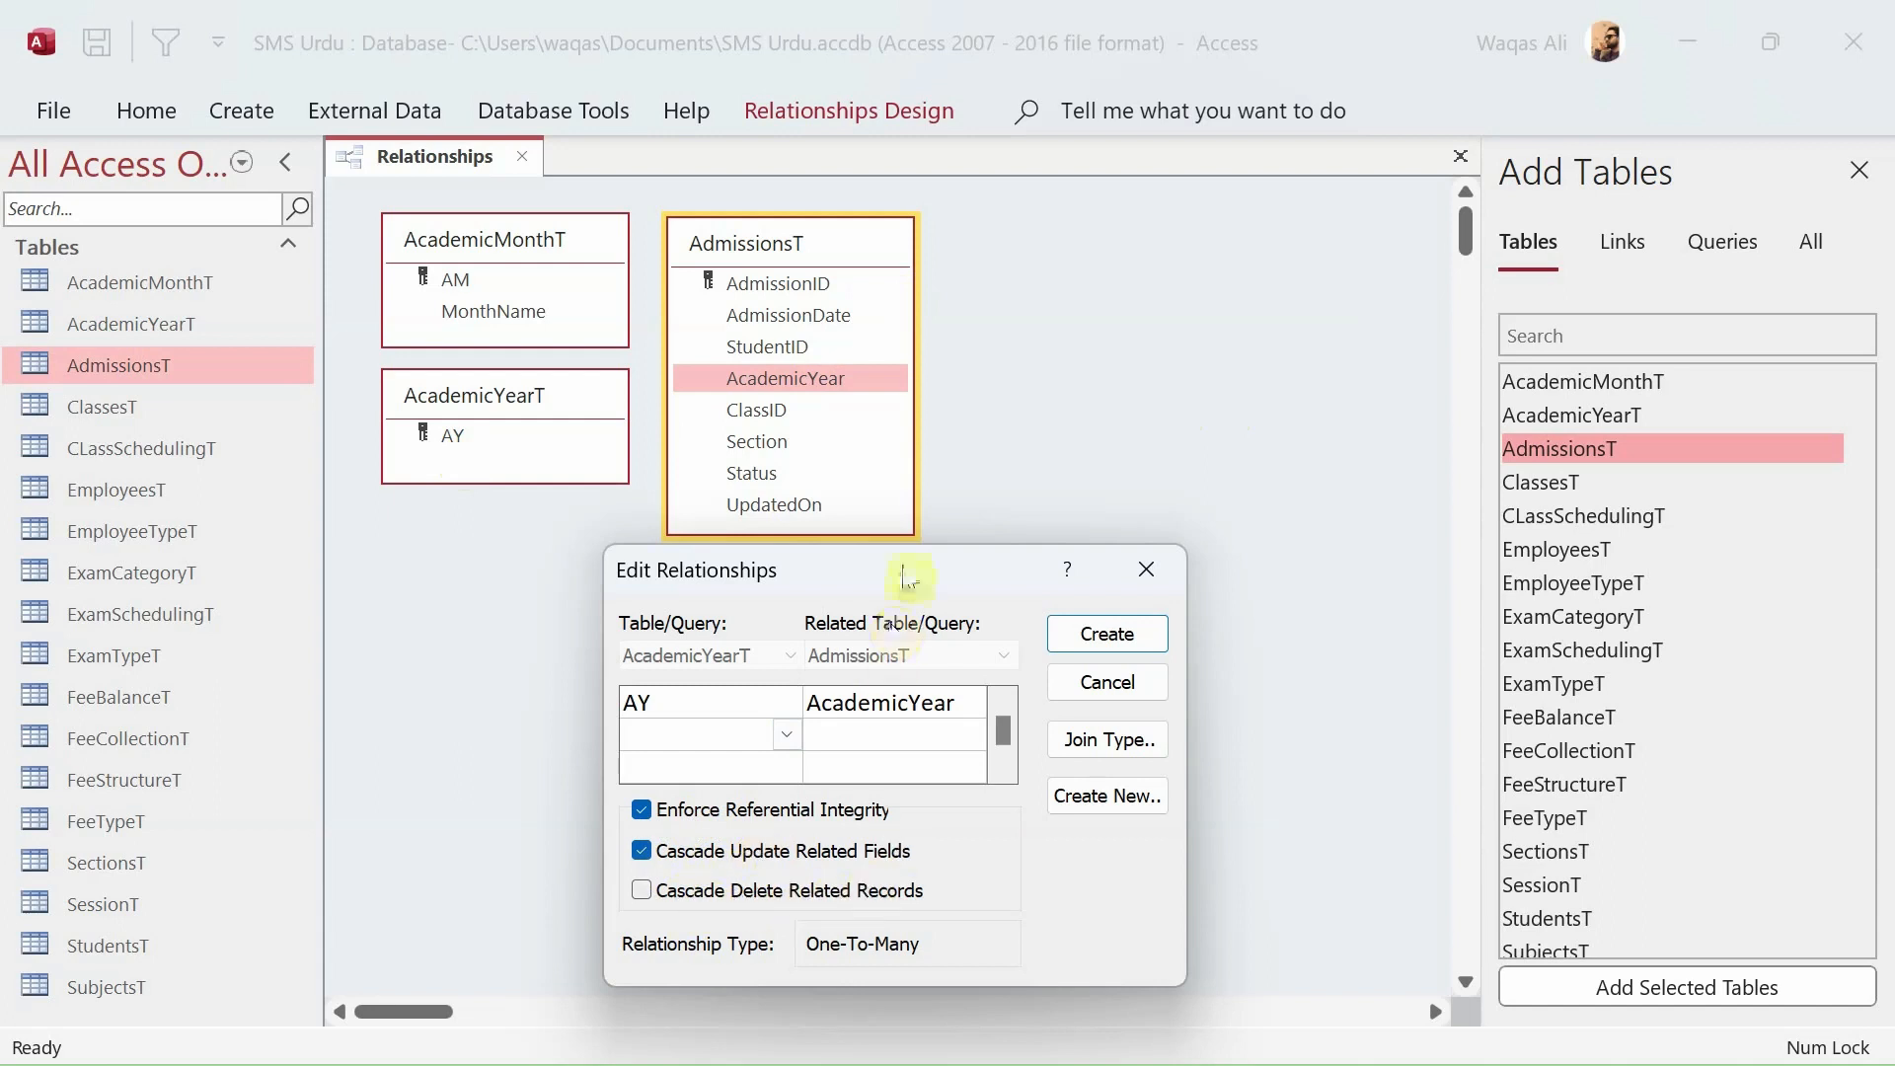
{"action": "left_click_drag", "start_coordinate": [892, 569], "coordinate": [879, 568]}
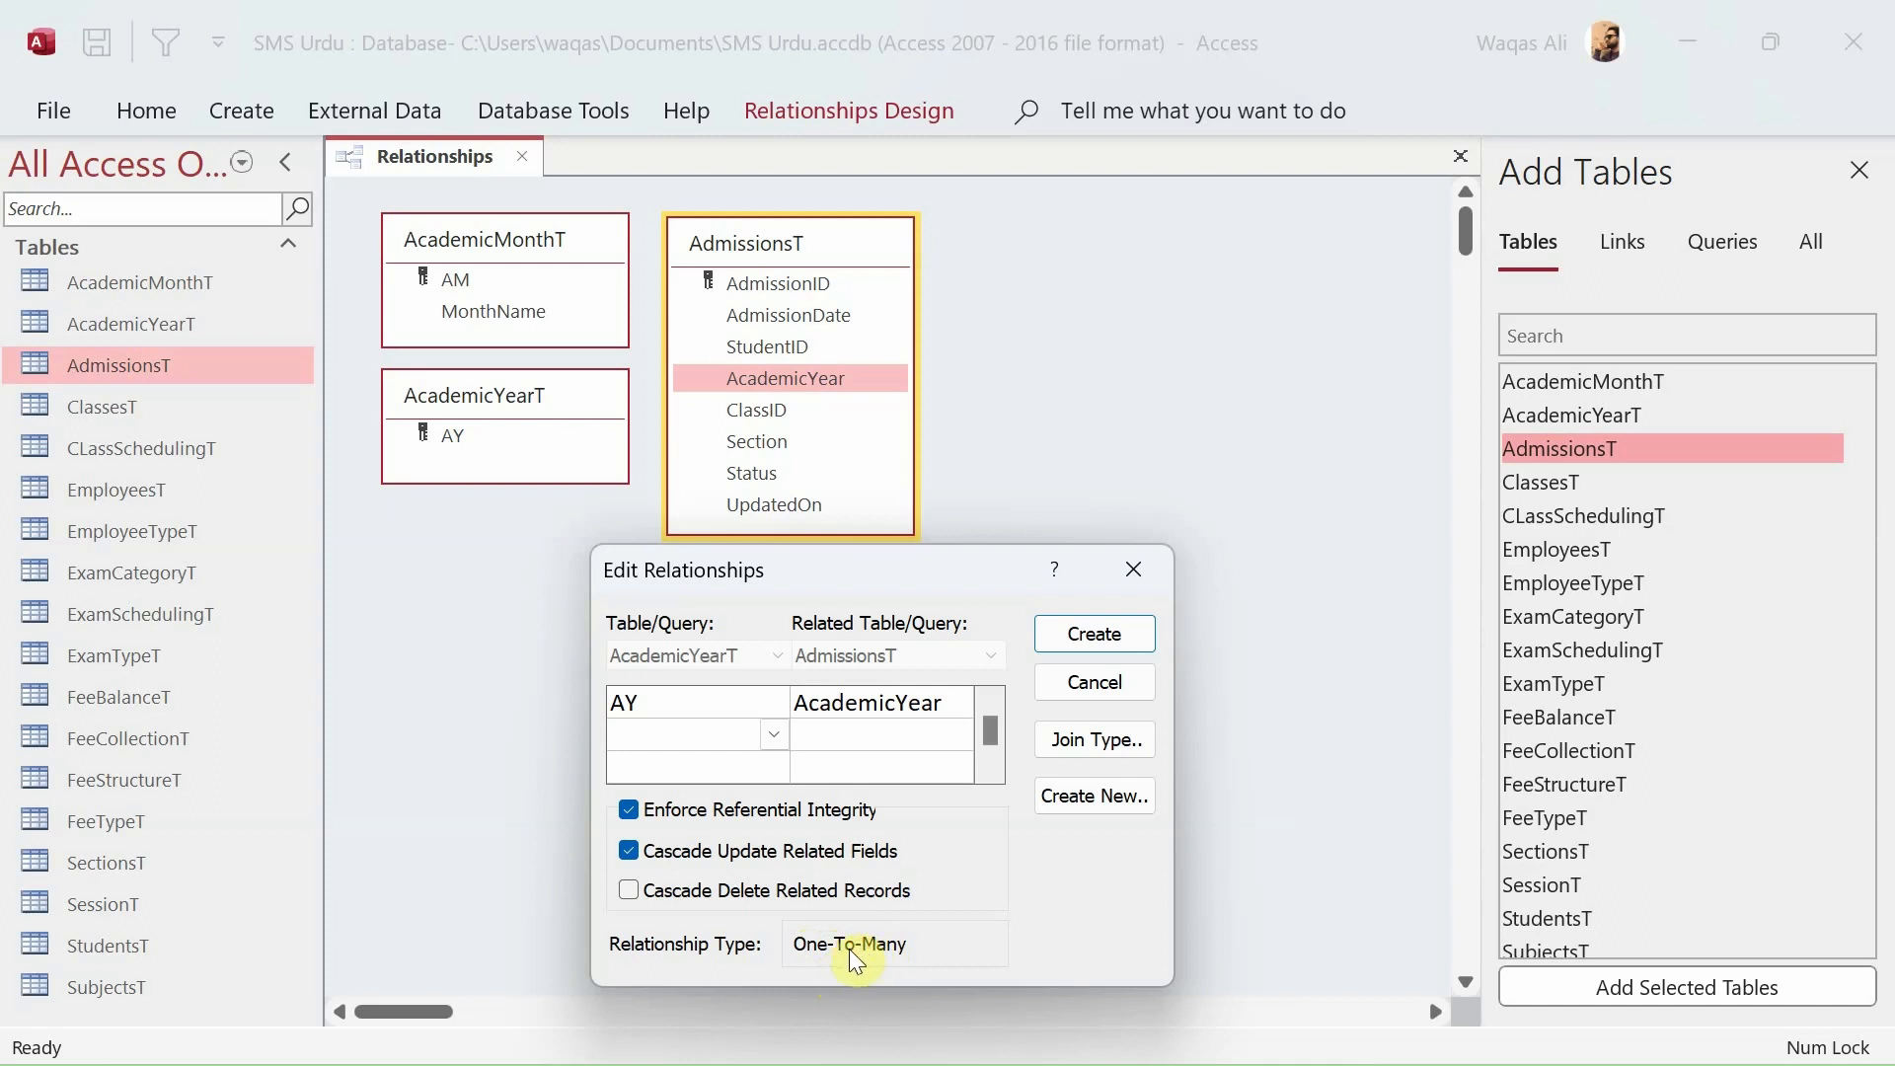
{"action": "left_click_drag", "start_coordinate": [812, 557], "coordinate": [852, 450]}
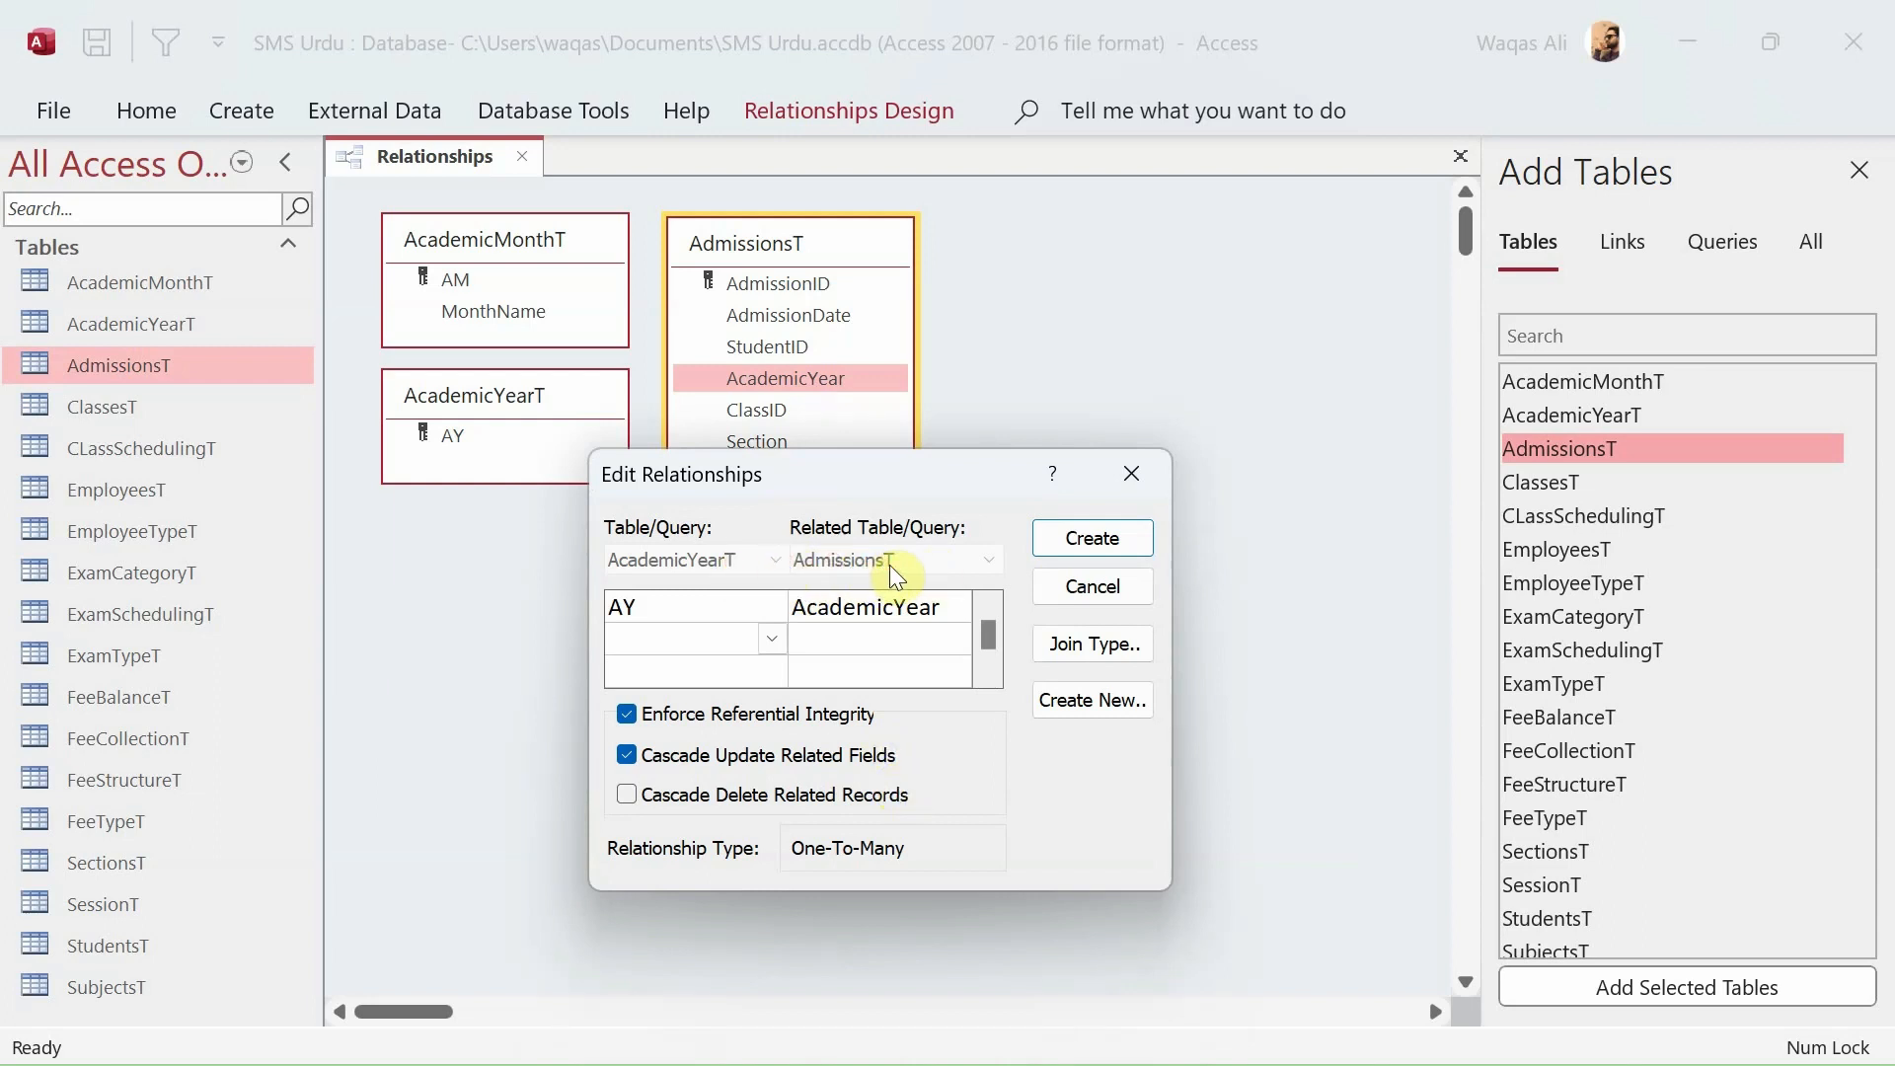
{"action": "left_click", "coordinate": [1080, 549]}
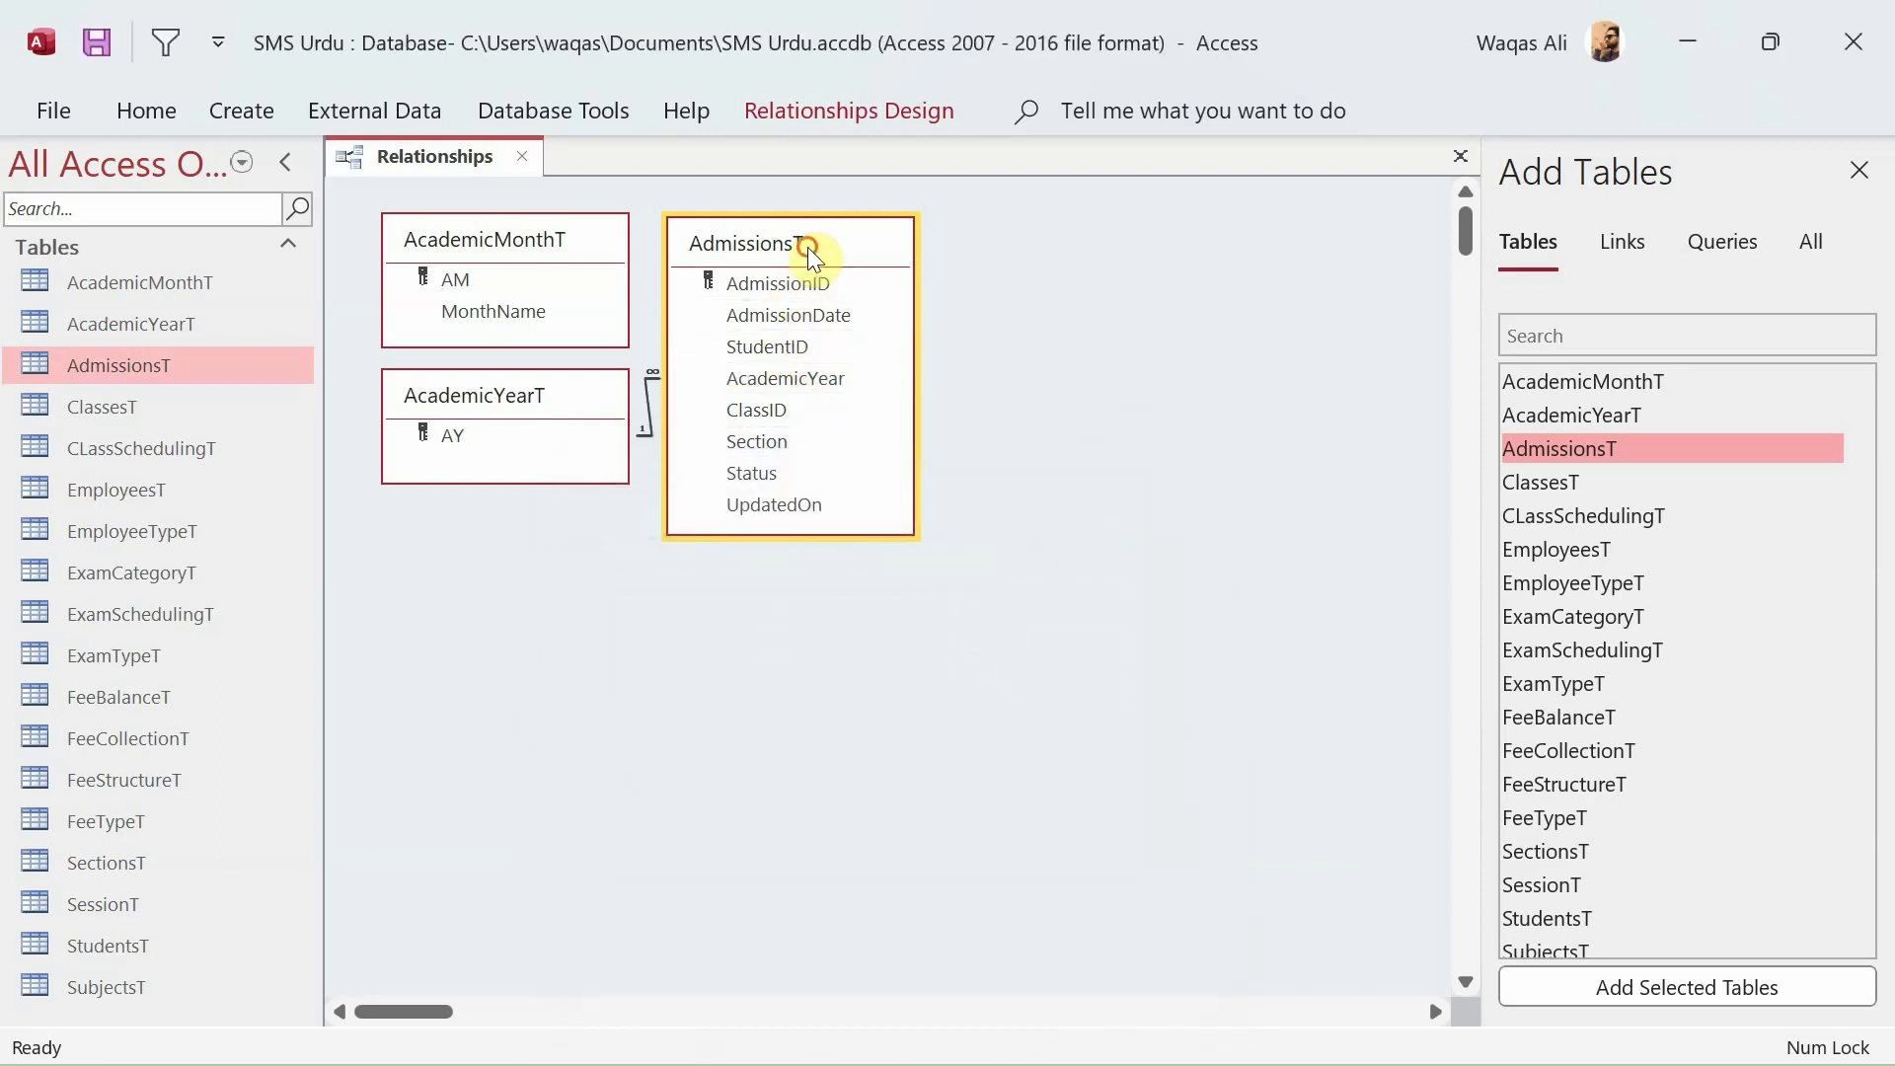
{"action": "left_click_drag", "start_coordinate": [805, 246], "coordinate": [814, 245]}
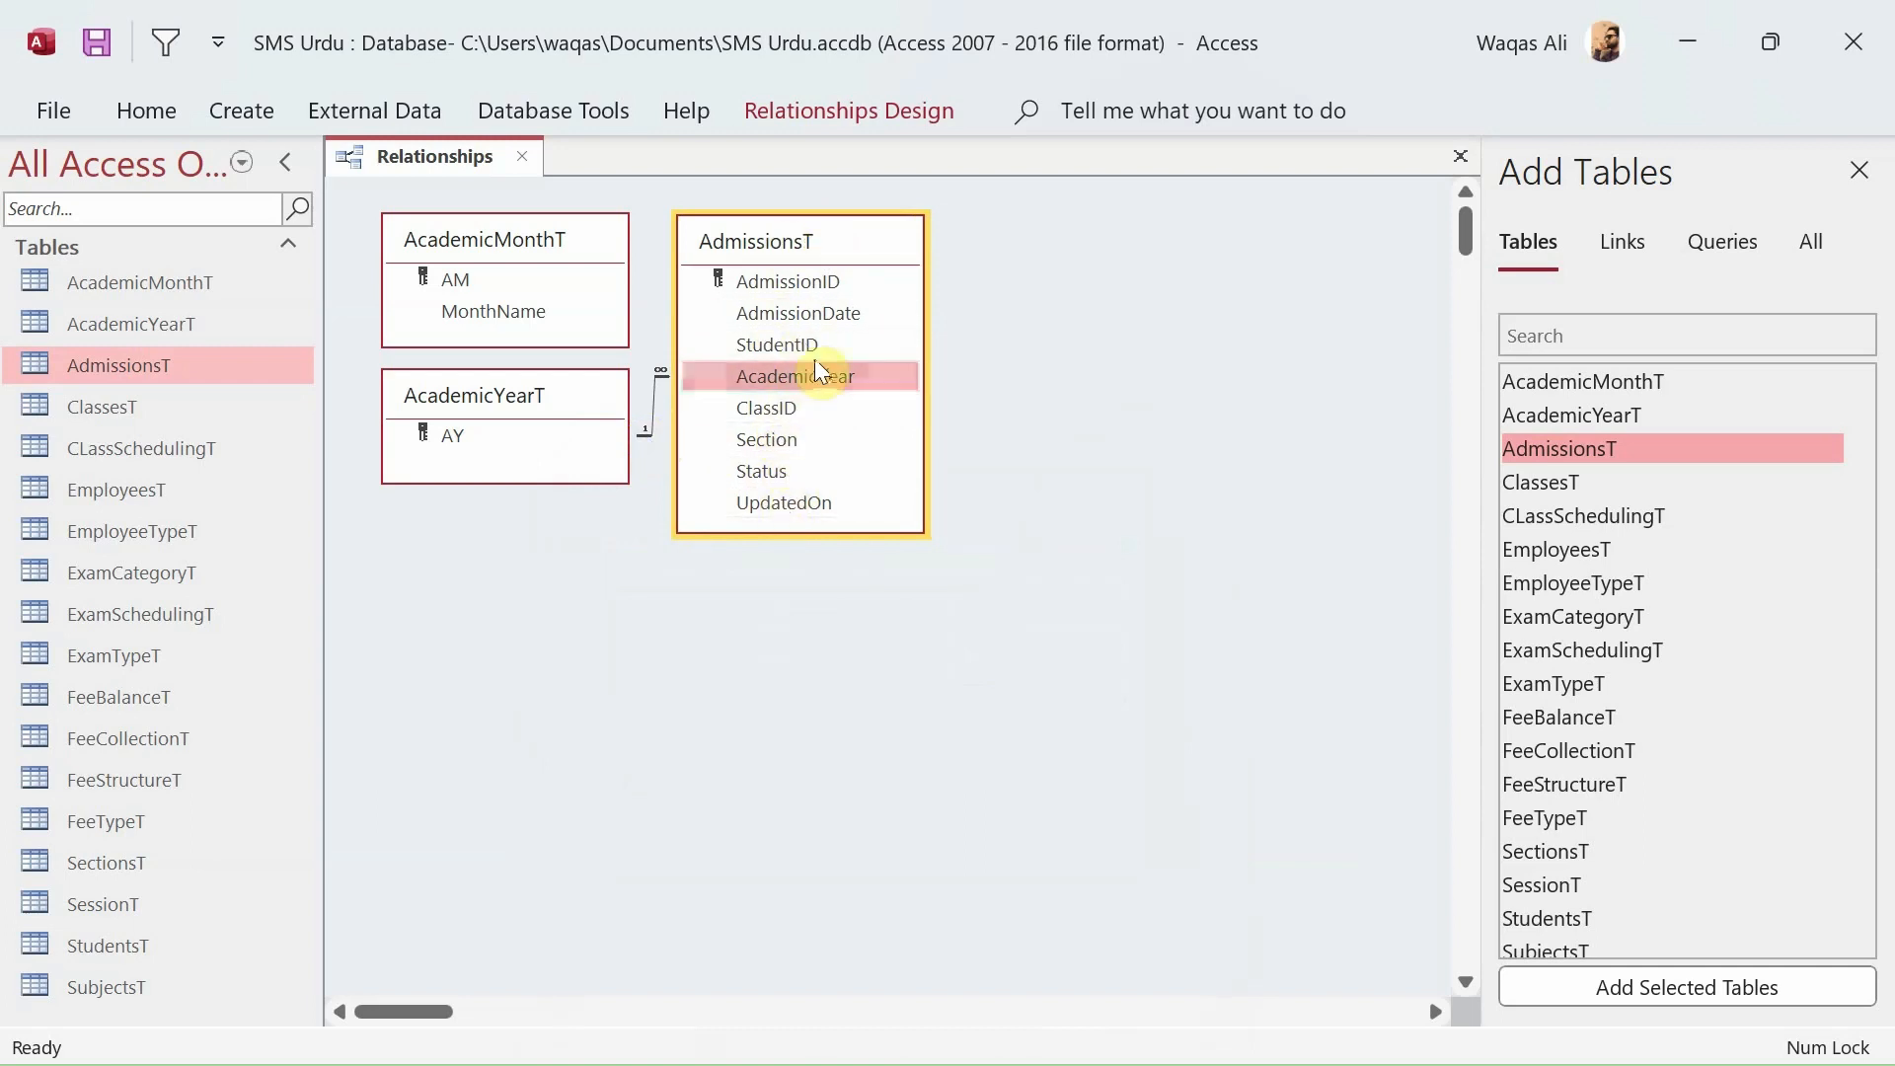
Add StudentsT beside AdmissionsT and relate their StudentID fields with referential integrity and cascading updates of related fields.
{"action": "left_click", "coordinate": [780, 347]}
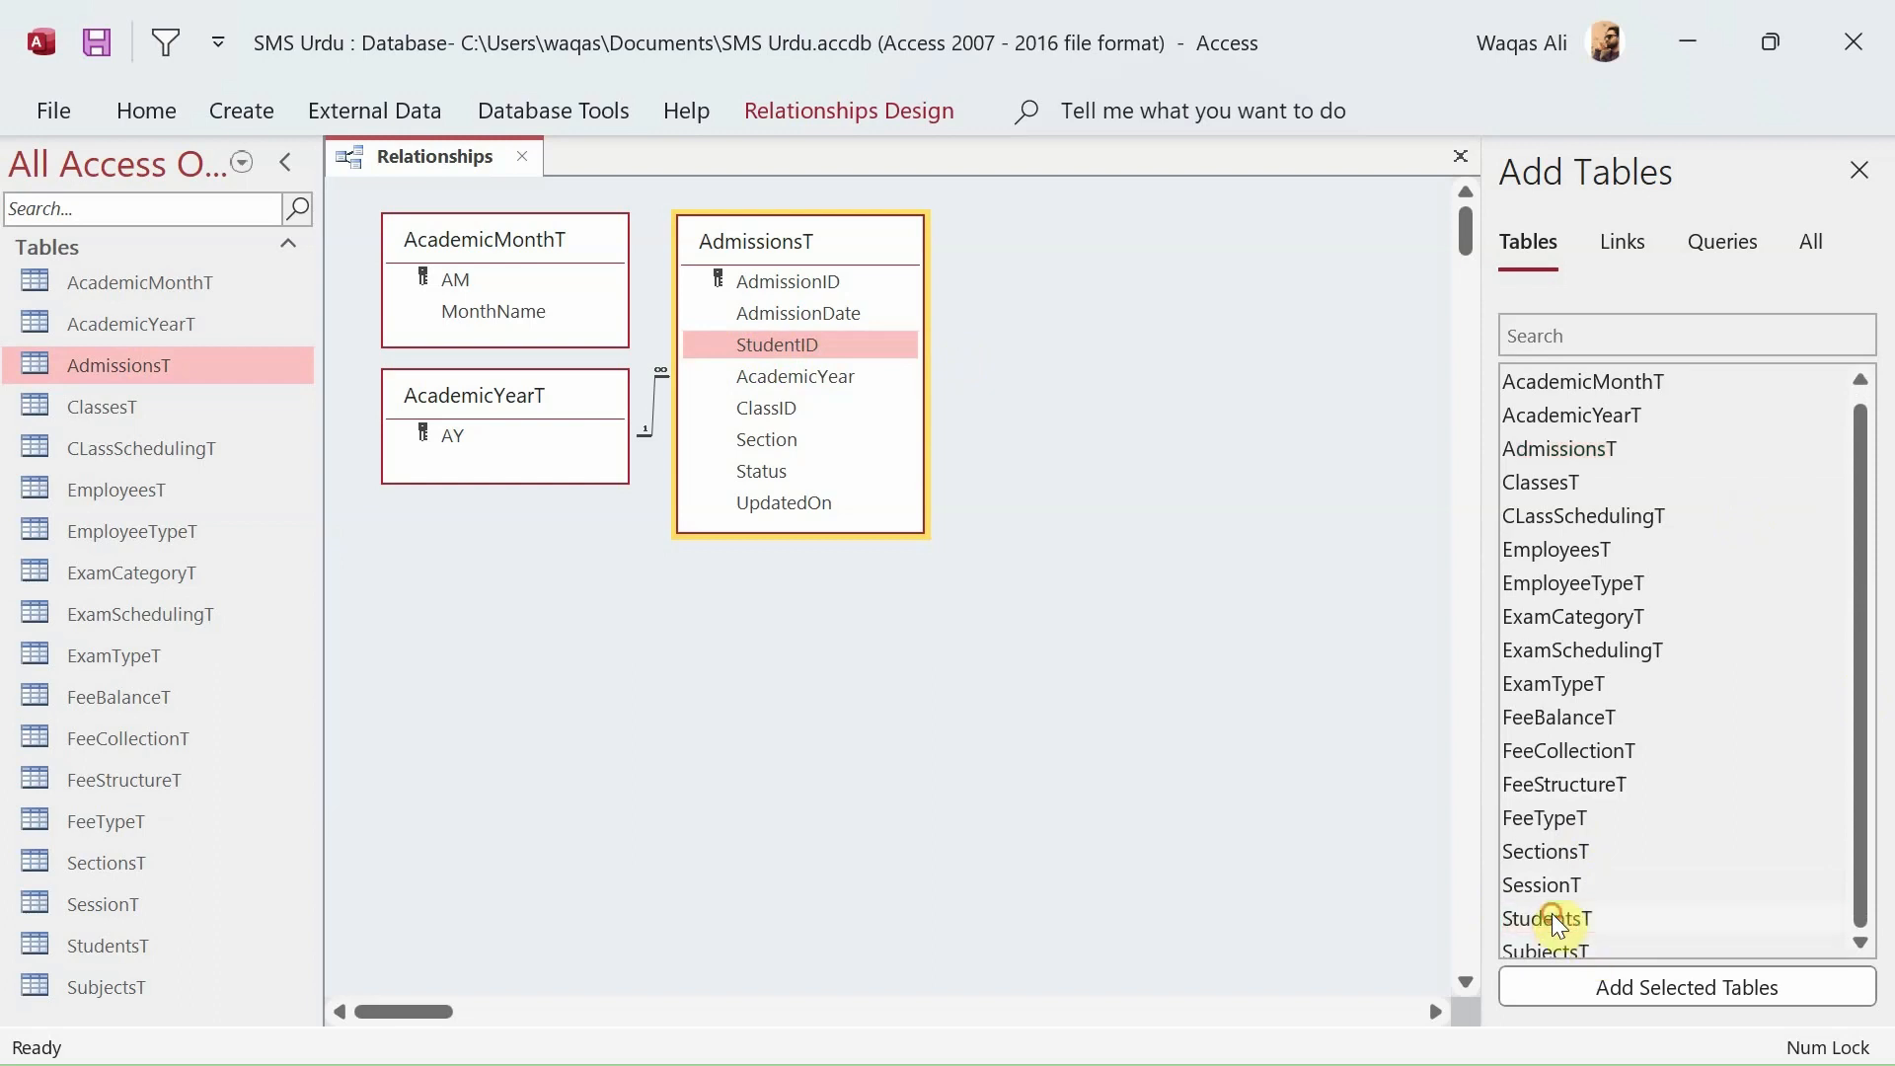
{"action": "left_click_drag", "start_coordinate": [1551, 914], "coordinate": [807, 345]}
{"action": "left_click", "coordinate": [864, 509]}
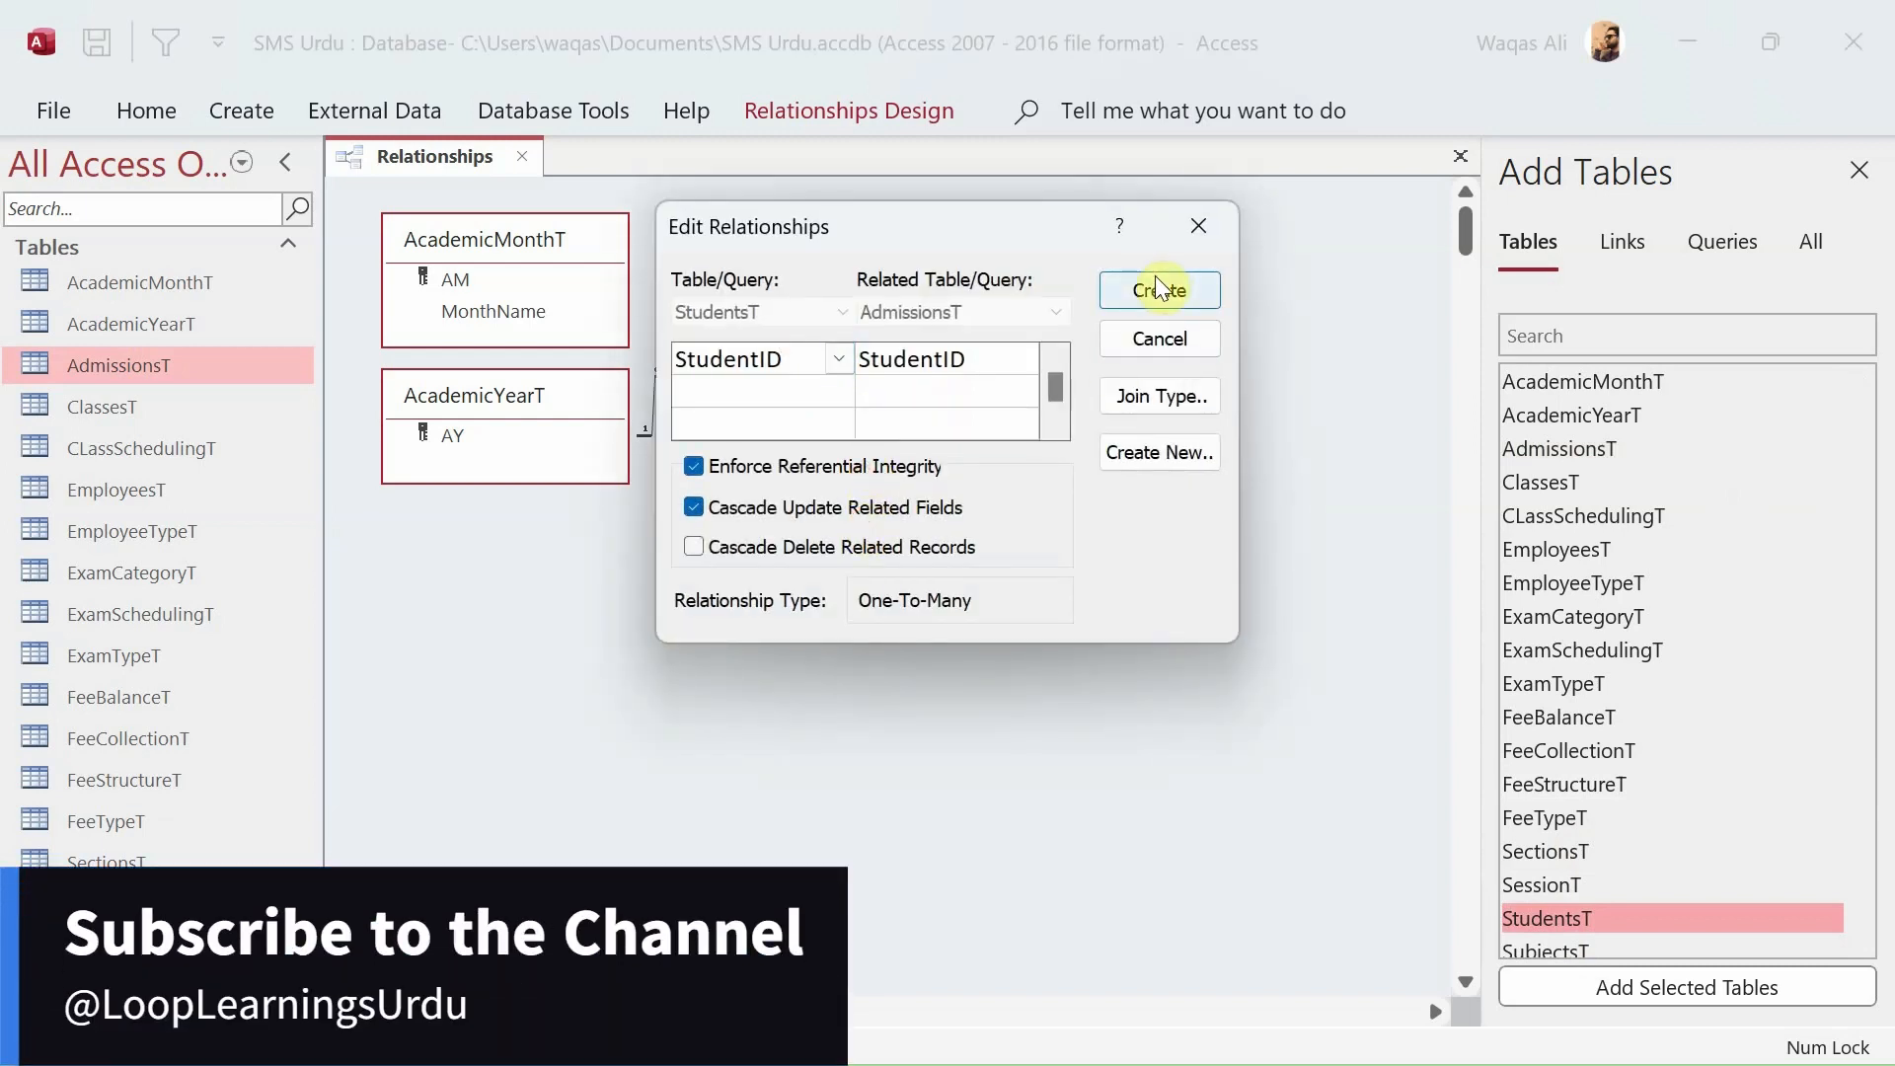
{"action": "left_click", "coordinate": [1154, 283]}
Expand the StudentsT box to view its fields through Remarks, and shrink it to end at CountryOfBirth.
{"action": "left_click_drag", "start_coordinate": [1109, 254], "coordinate": [1125, 254]}
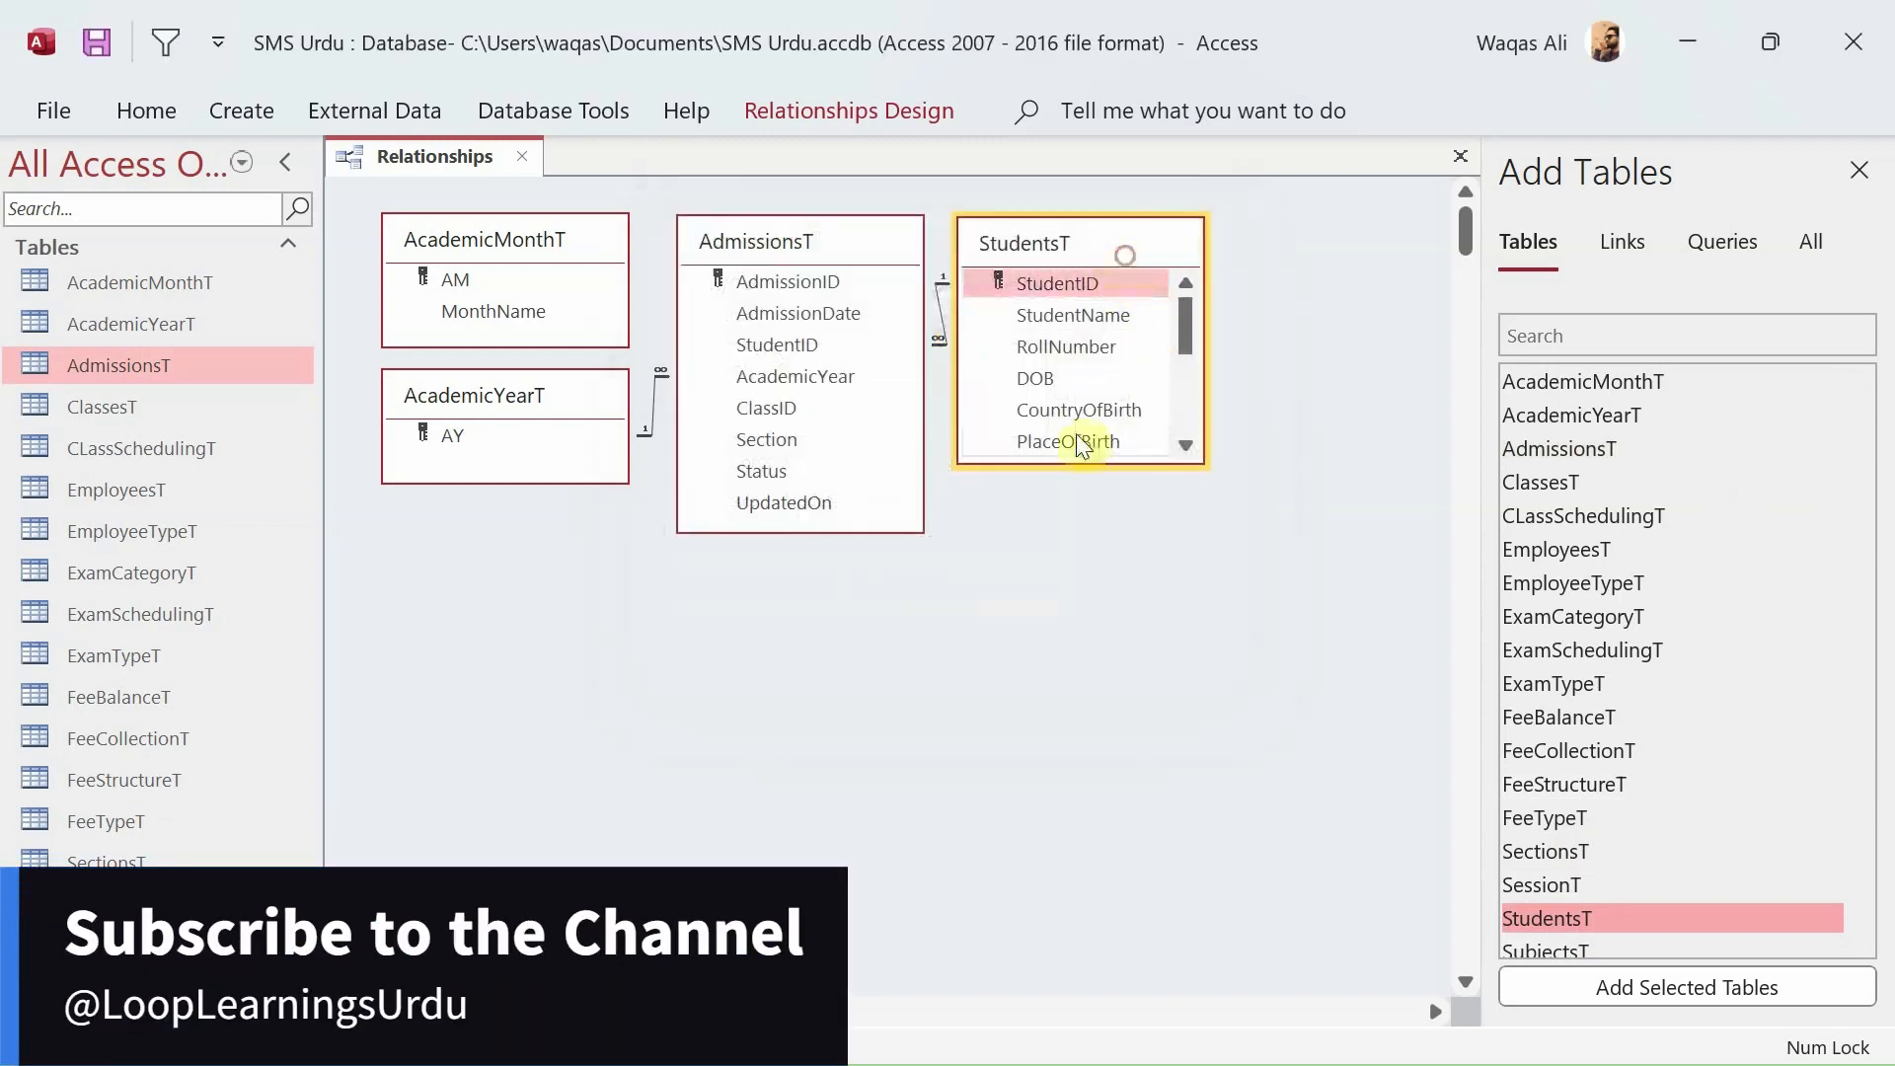
{"action": "left_click_drag", "start_coordinate": [1069, 464], "coordinate": [1065, 748]}
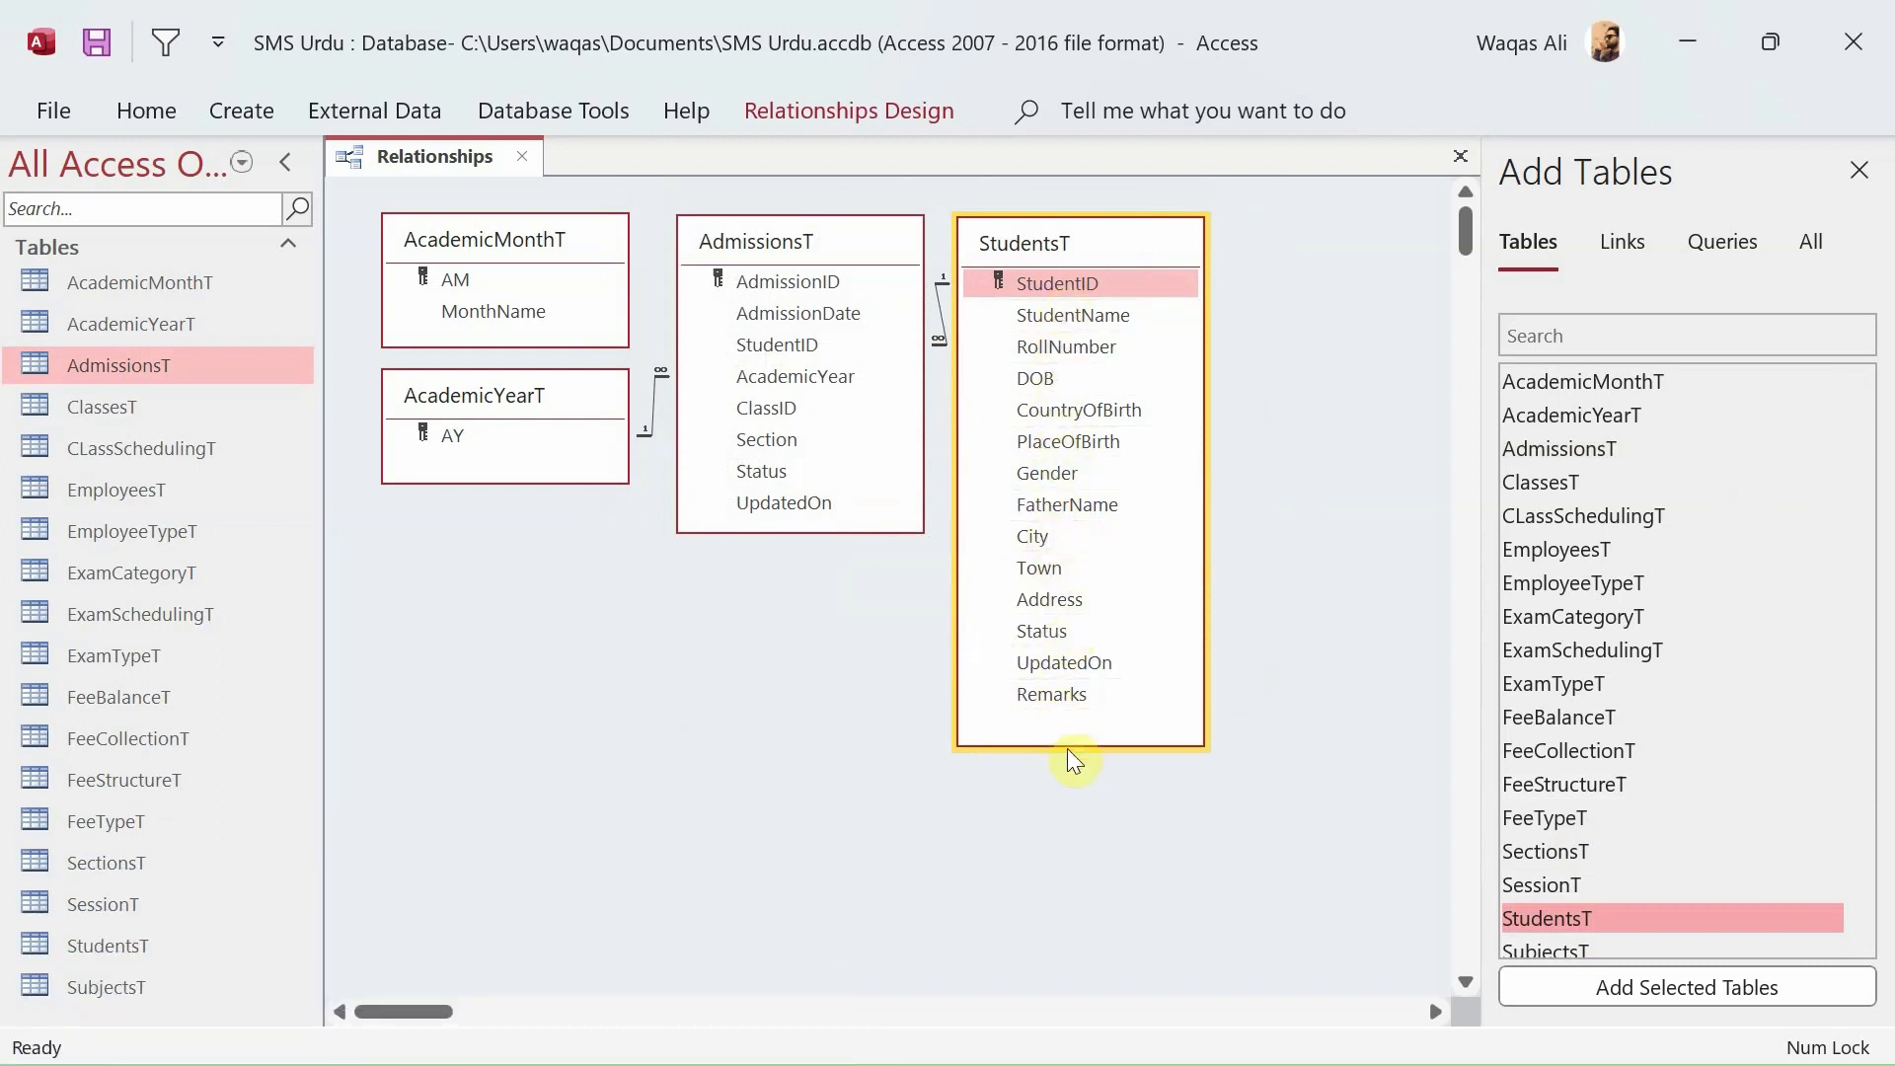
{"action": "left_click_drag", "start_coordinate": [1066, 746], "coordinate": [1068, 434]}
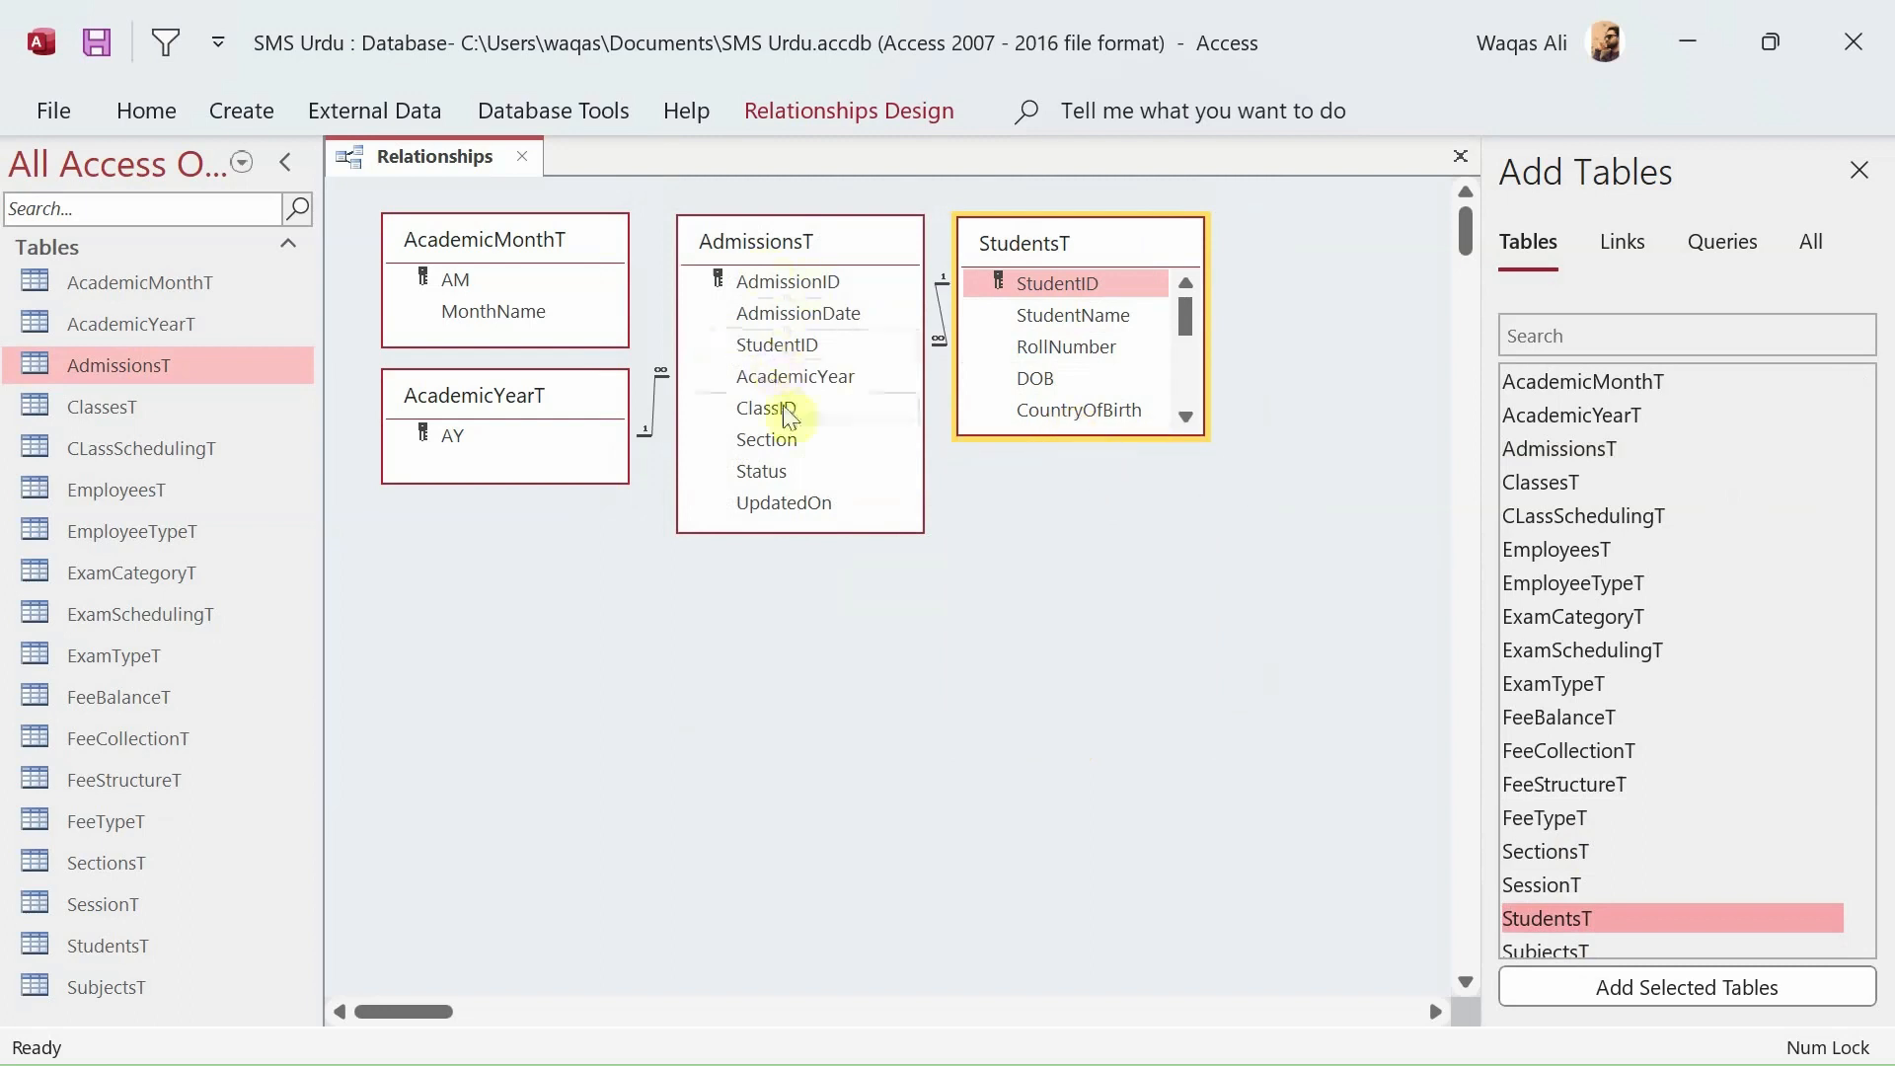
Add ClassesT beneath AcademicYearT as the source for the ClassID of AdmissionsT, and shorten its box to end just below Division.
{"action": "left_click", "coordinate": [802, 343]}
{"action": "left_click", "coordinate": [802, 377]}
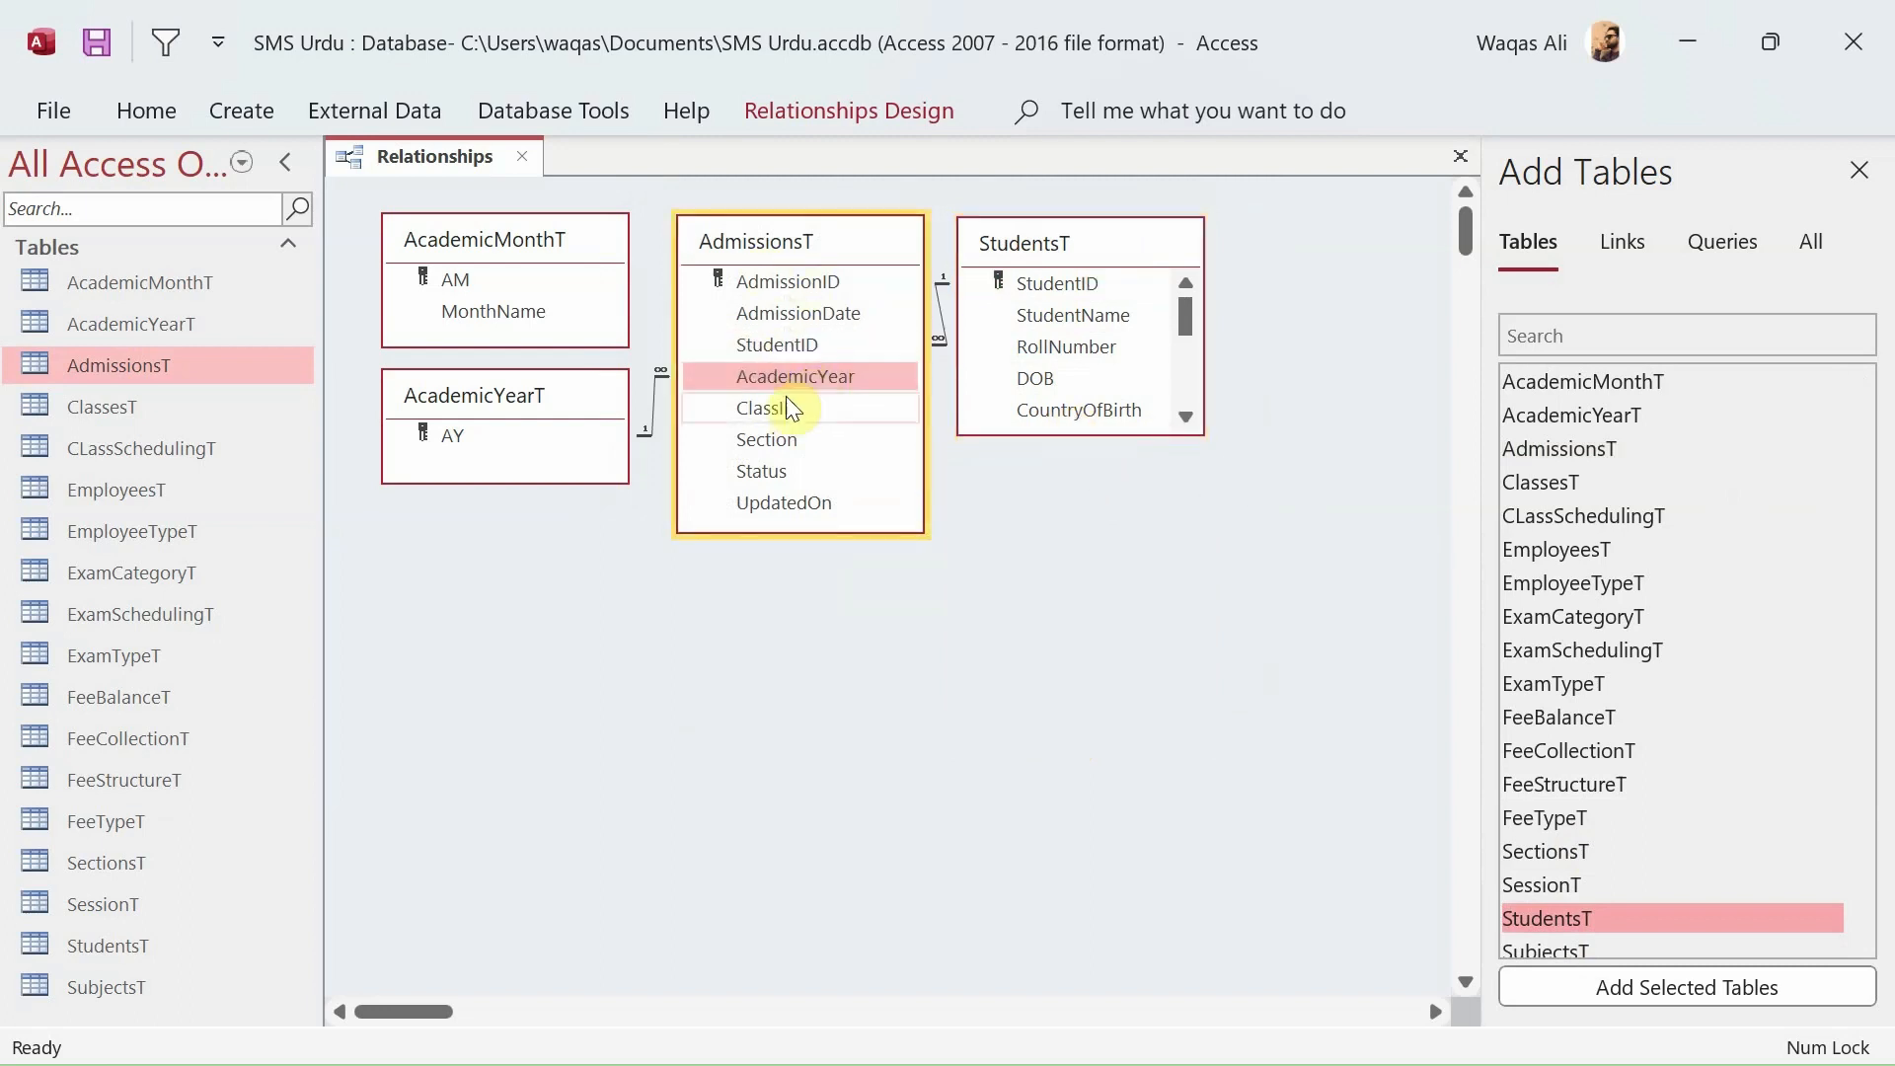
{"action": "left_click", "coordinate": [773, 411]}
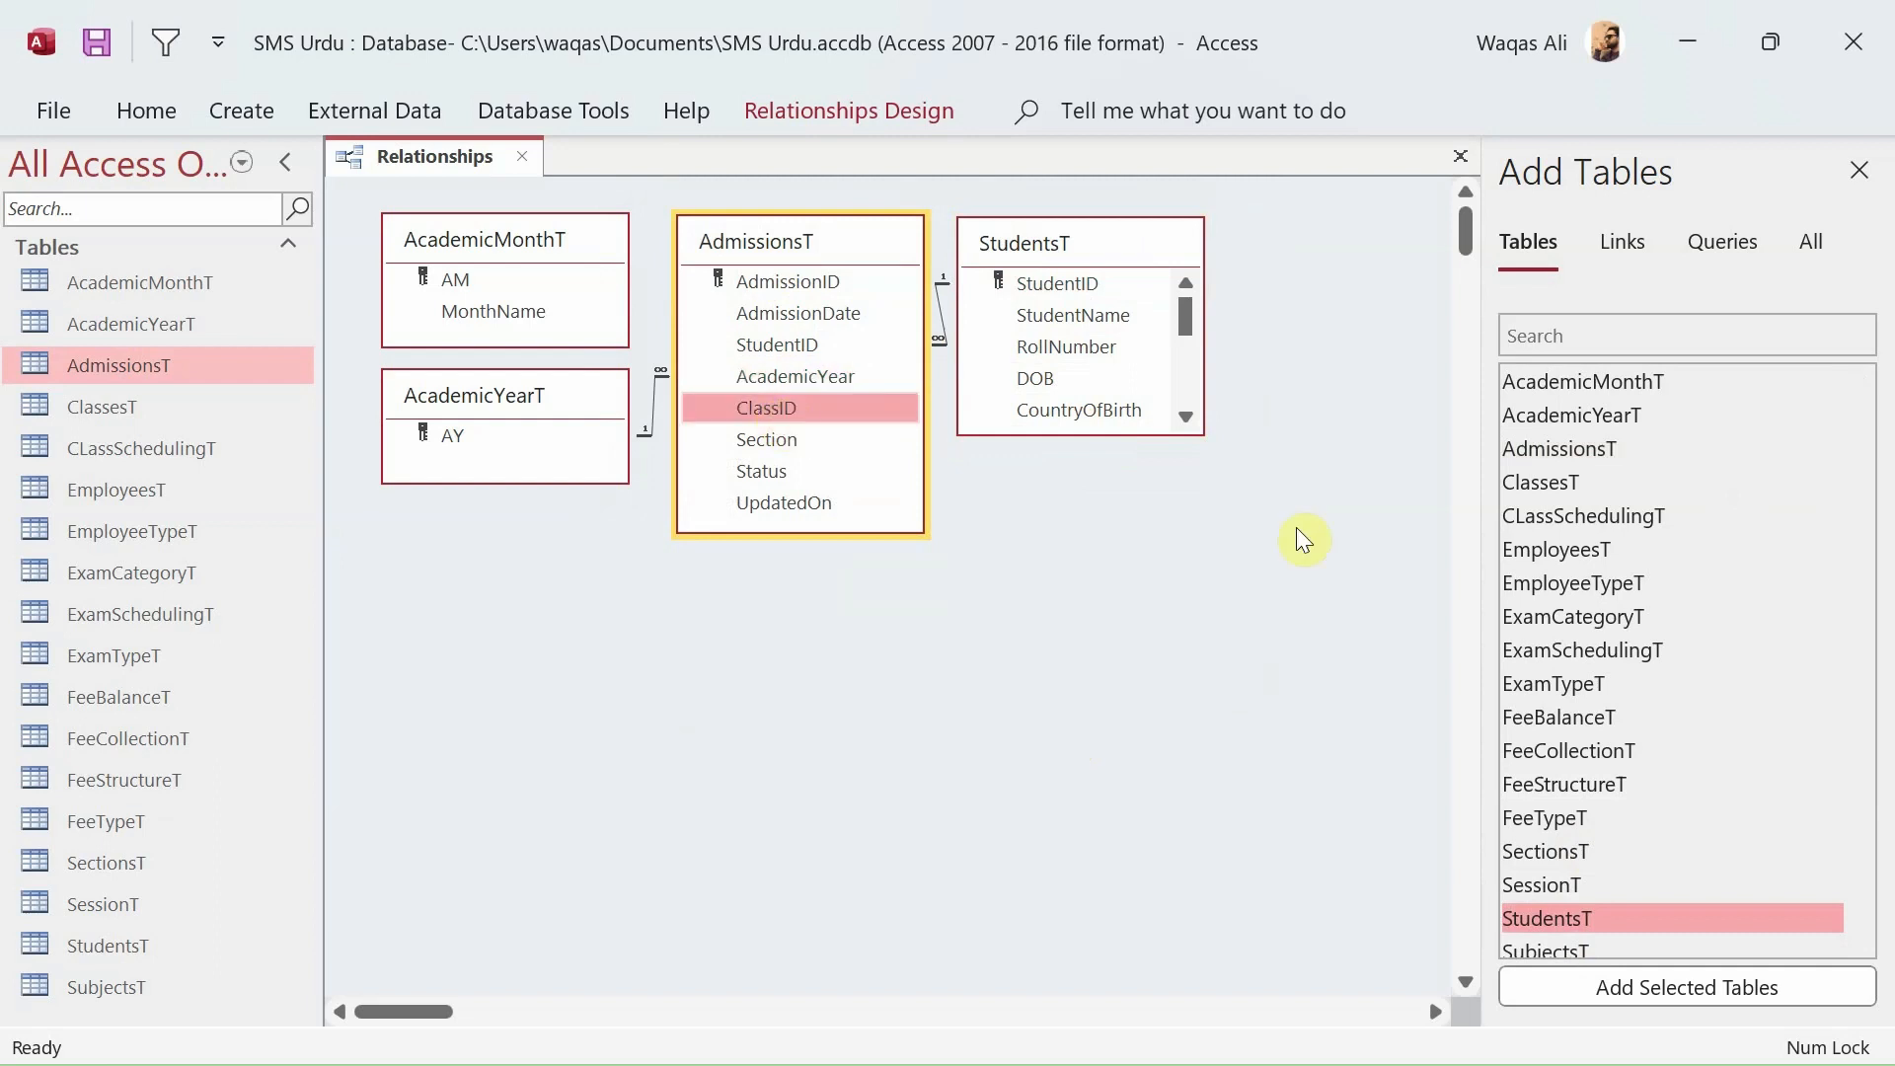
{"action": "left_click", "coordinate": [1564, 488]}
{"action": "left_click_drag", "start_coordinate": [1561, 488], "coordinate": [461, 501]}
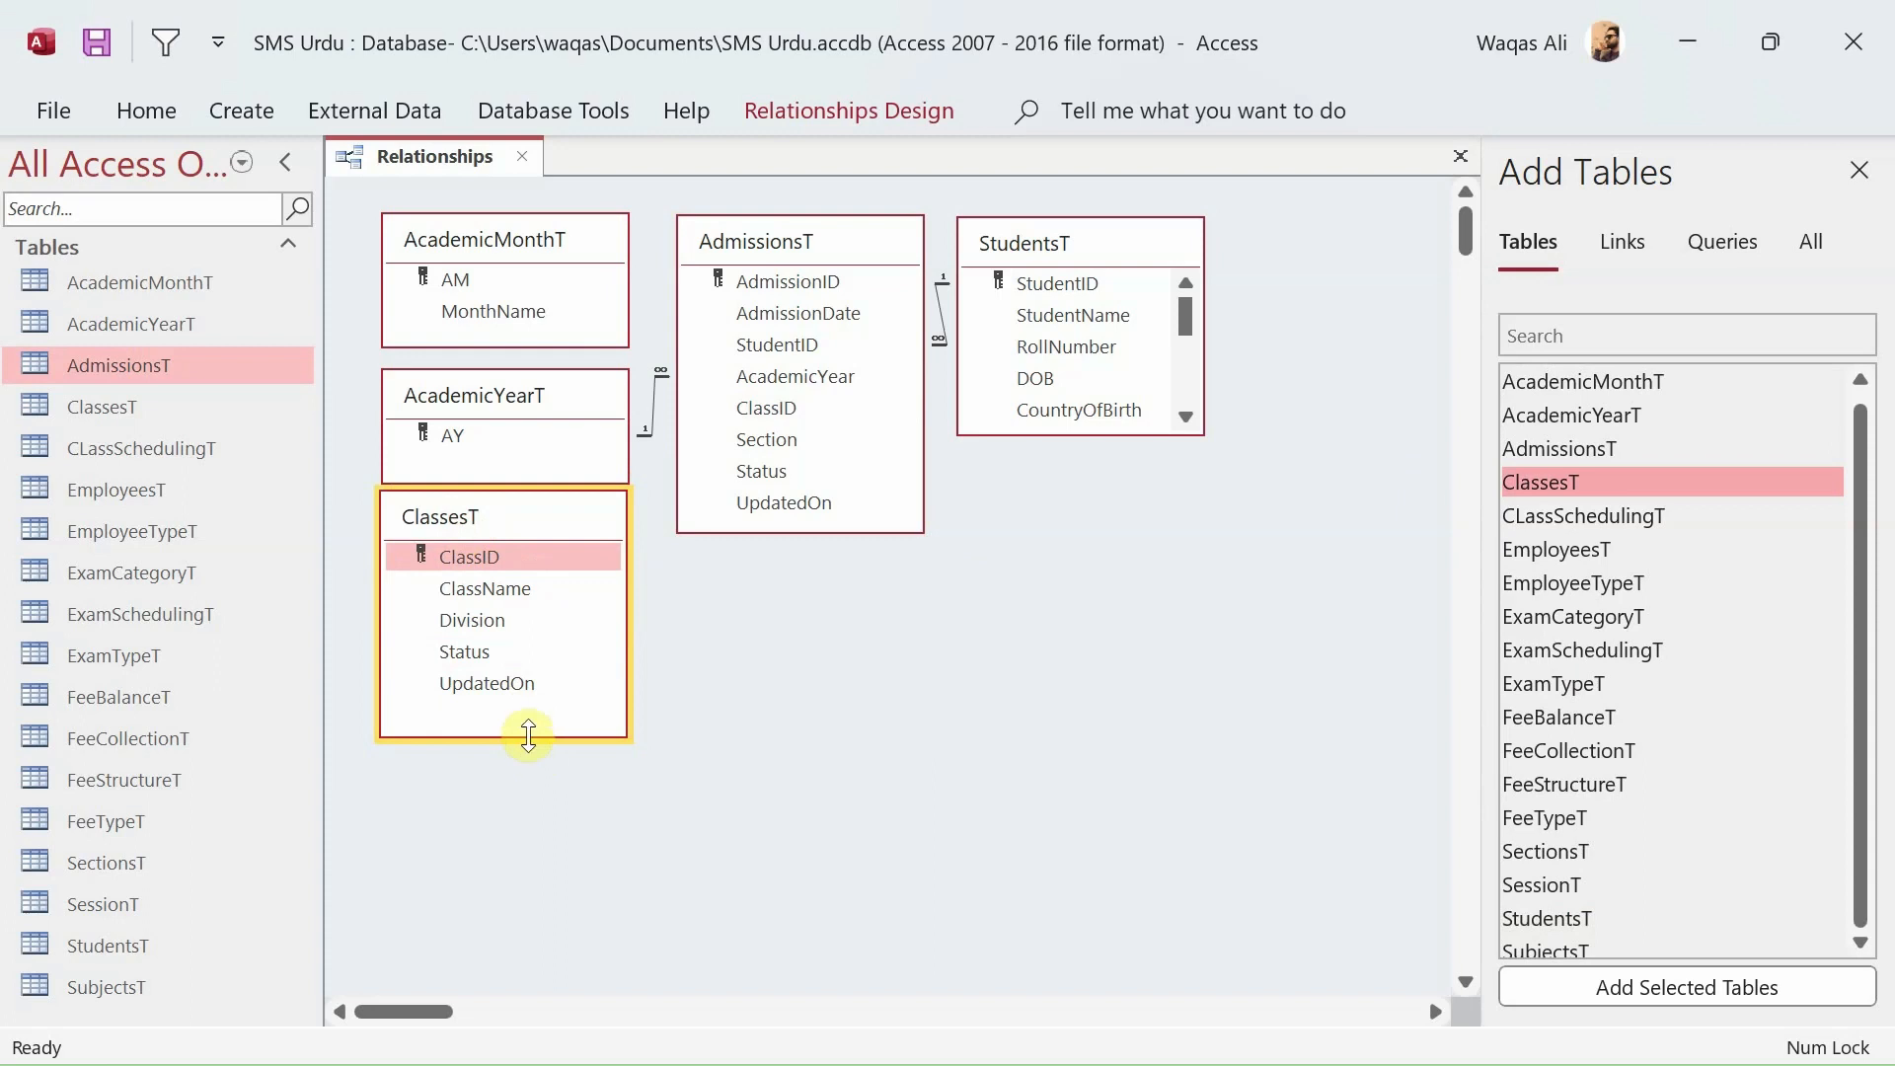
{"action": "left_click_drag", "start_coordinate": [529, 739], "coordinate": [529, 651]}
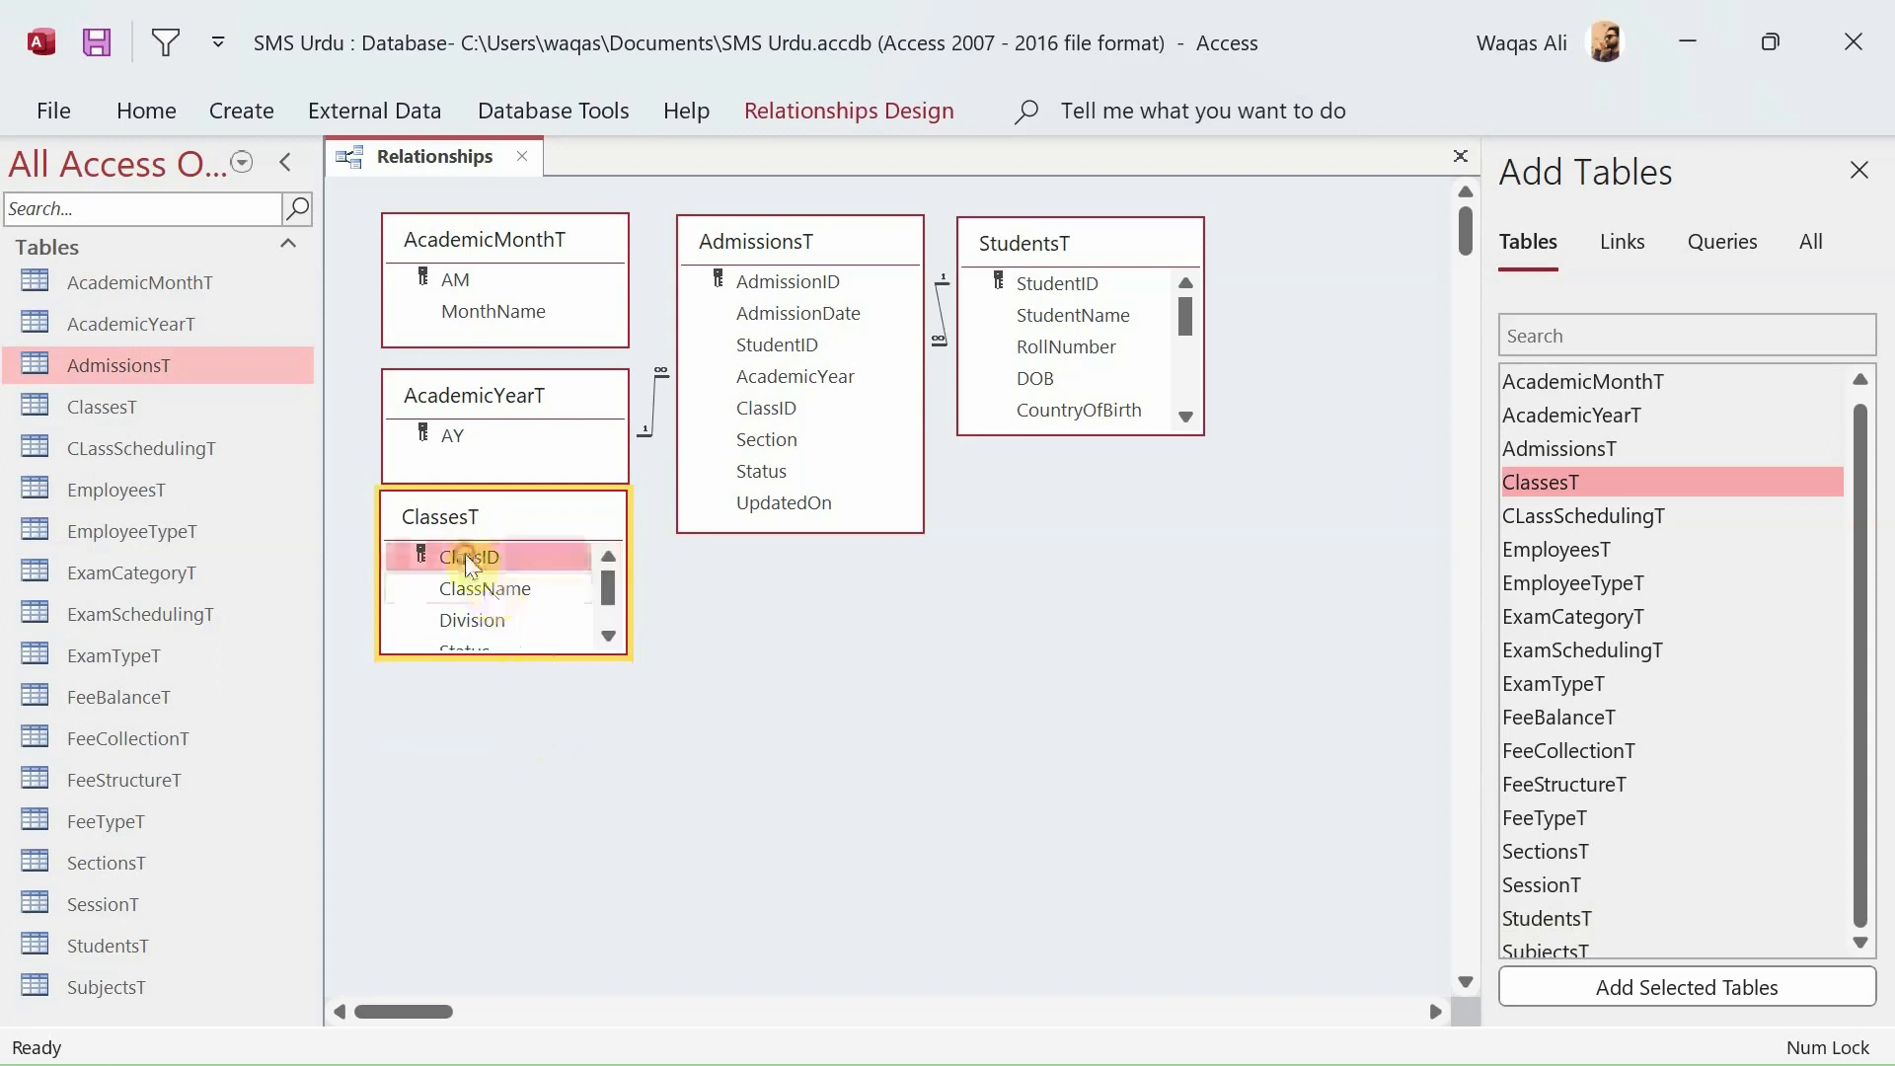
Relate ClassID in ClassesT to ClassID in AdmissionsT with referential integrity and cascading updates, and move ClassesT slightly down.
{"action": "left_click_drag", "start_coordinate": [465, 555], "coordinate": [766, 408]}
{"action": "left_click", "coordinate": [750, 466]}
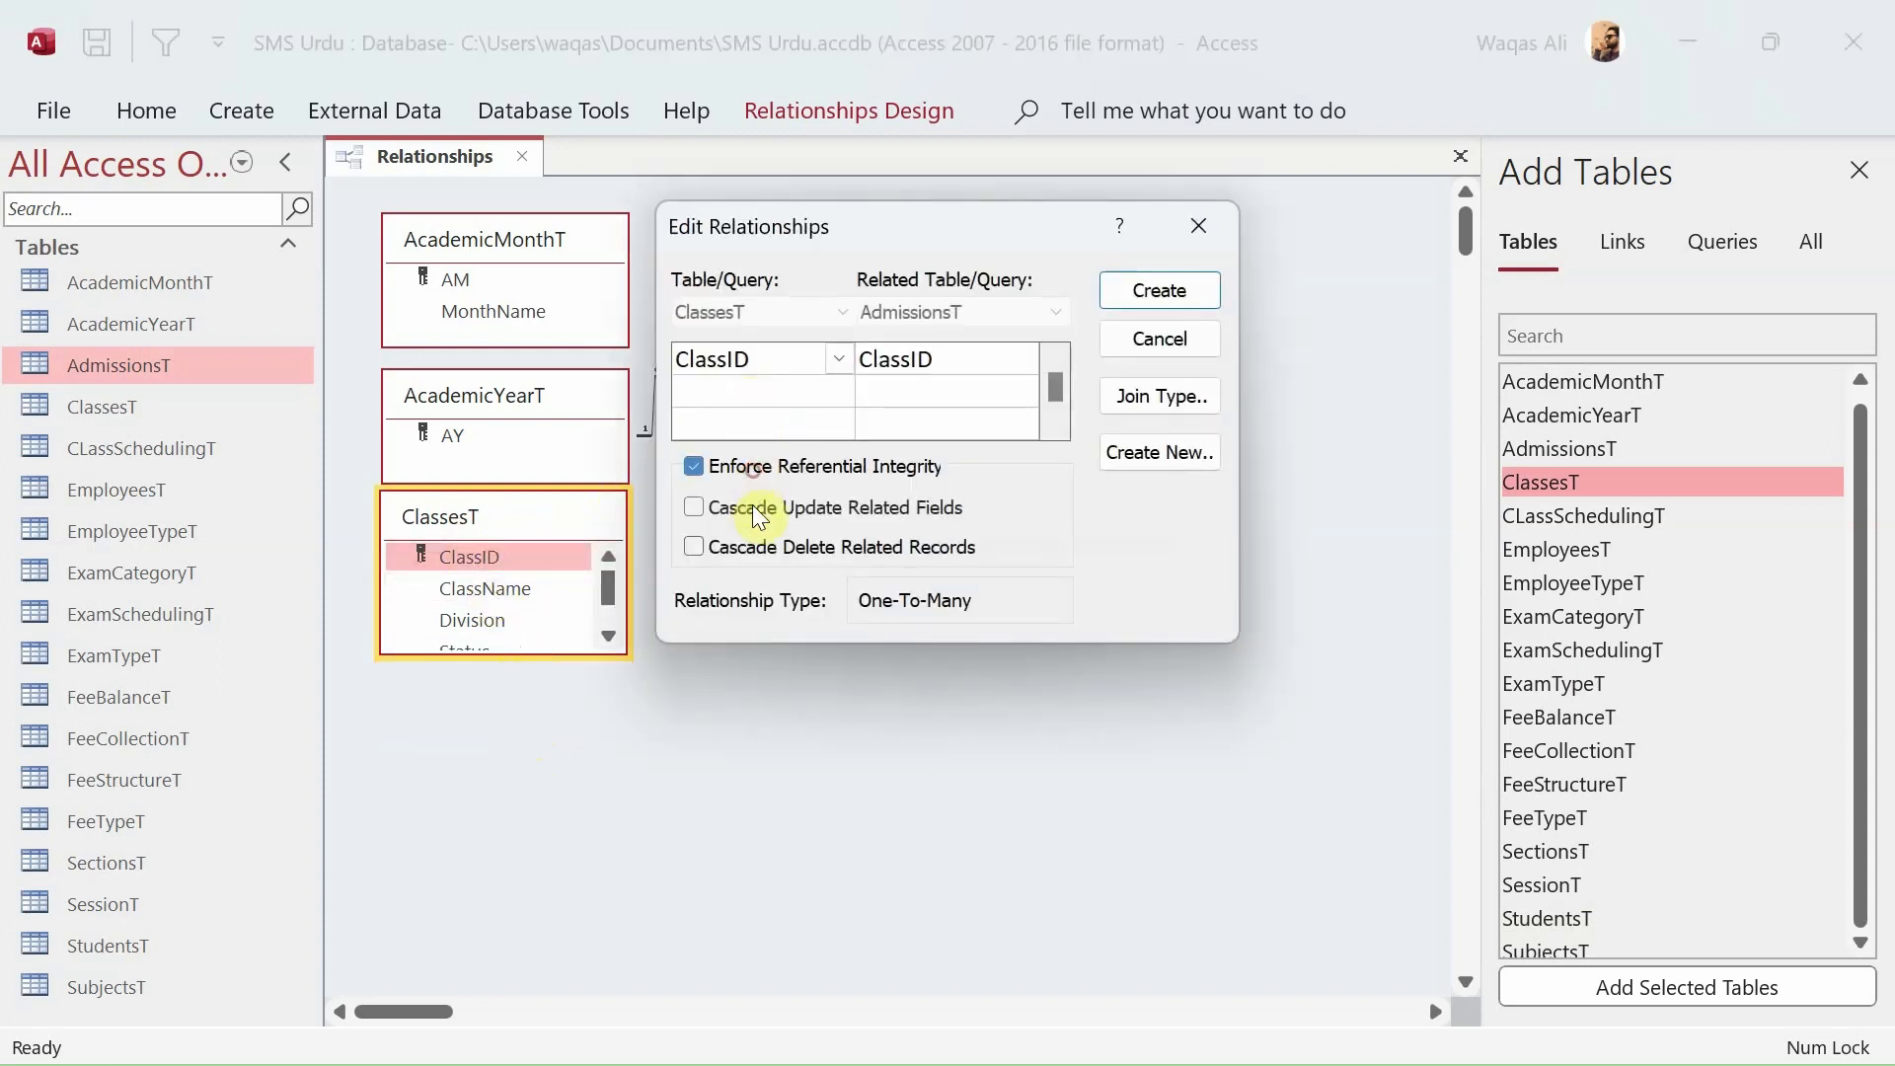
{"action": "left_click", "coordinate": [750, 505]}
{"action": "left_click", "coordinate": [1175, 302]}
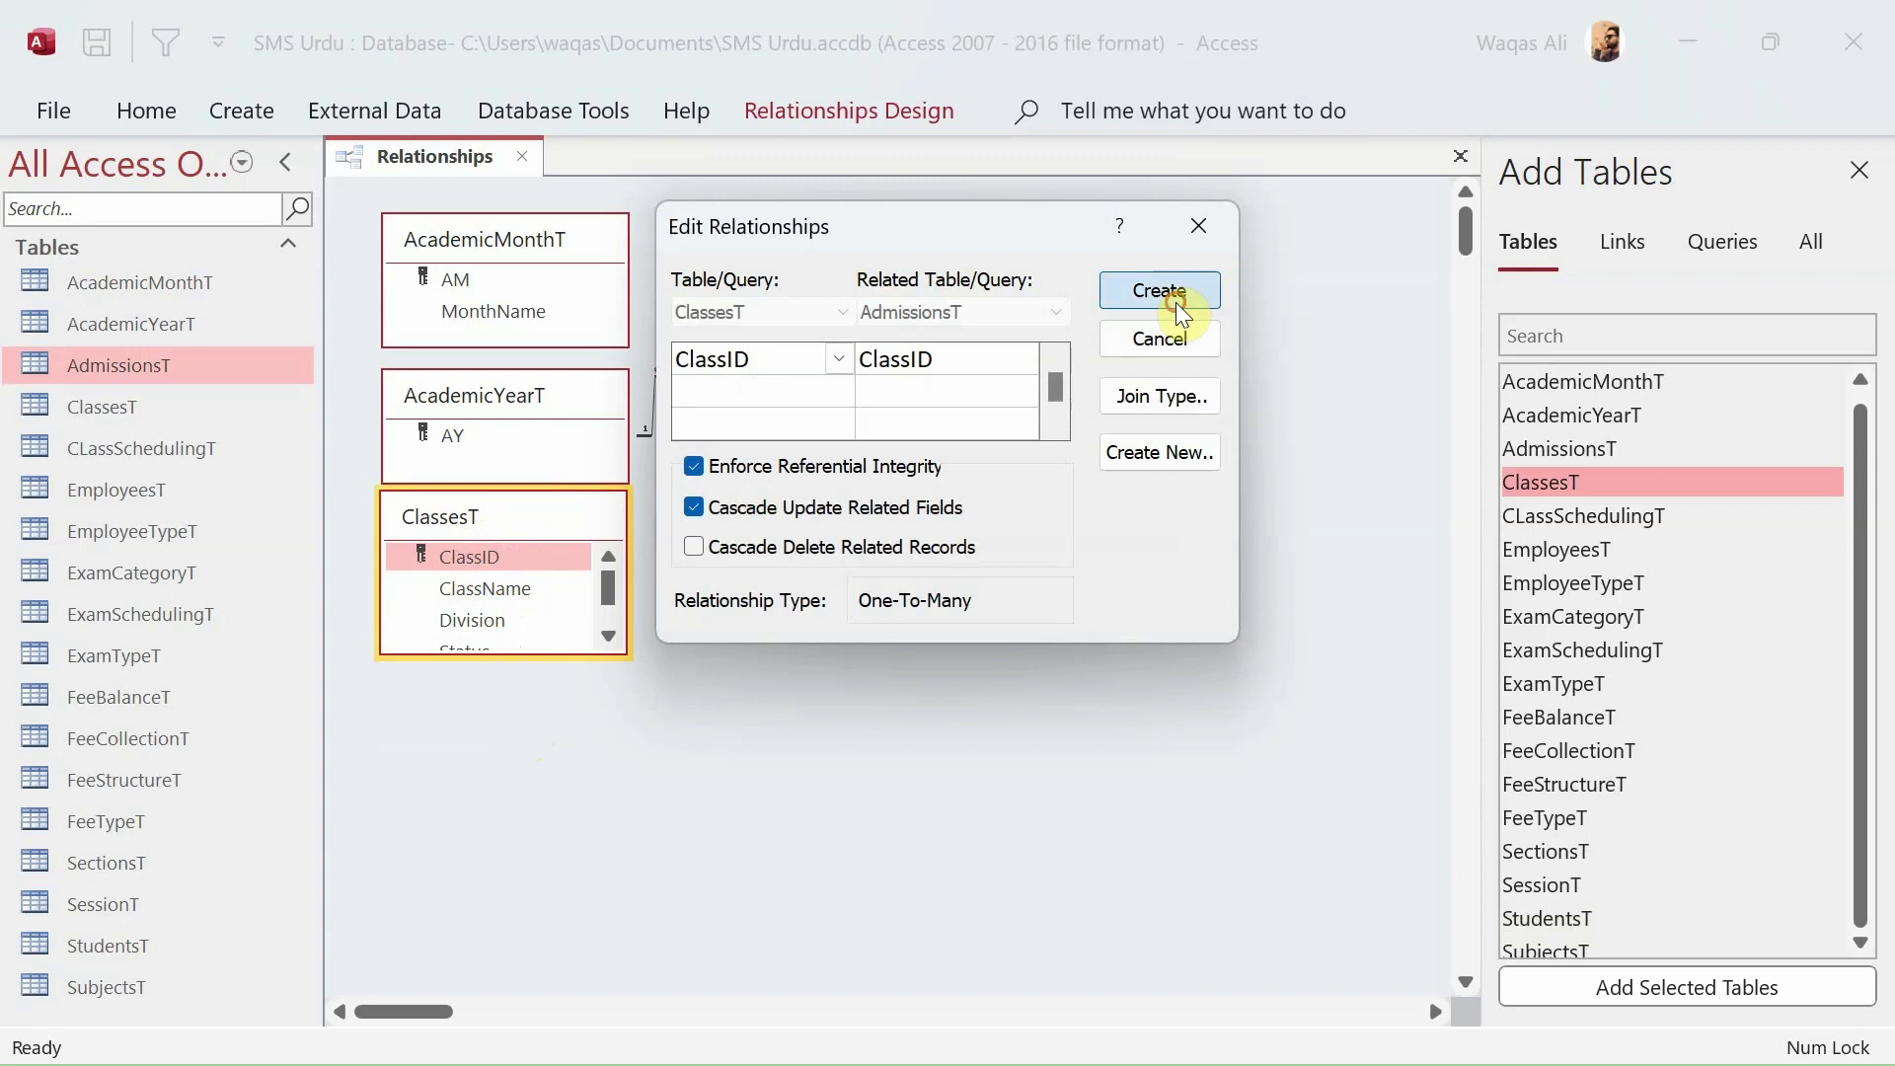
{"action": "left_click_drag", "start_coordinate": [554, 513], "coordinate": [551, 525]}
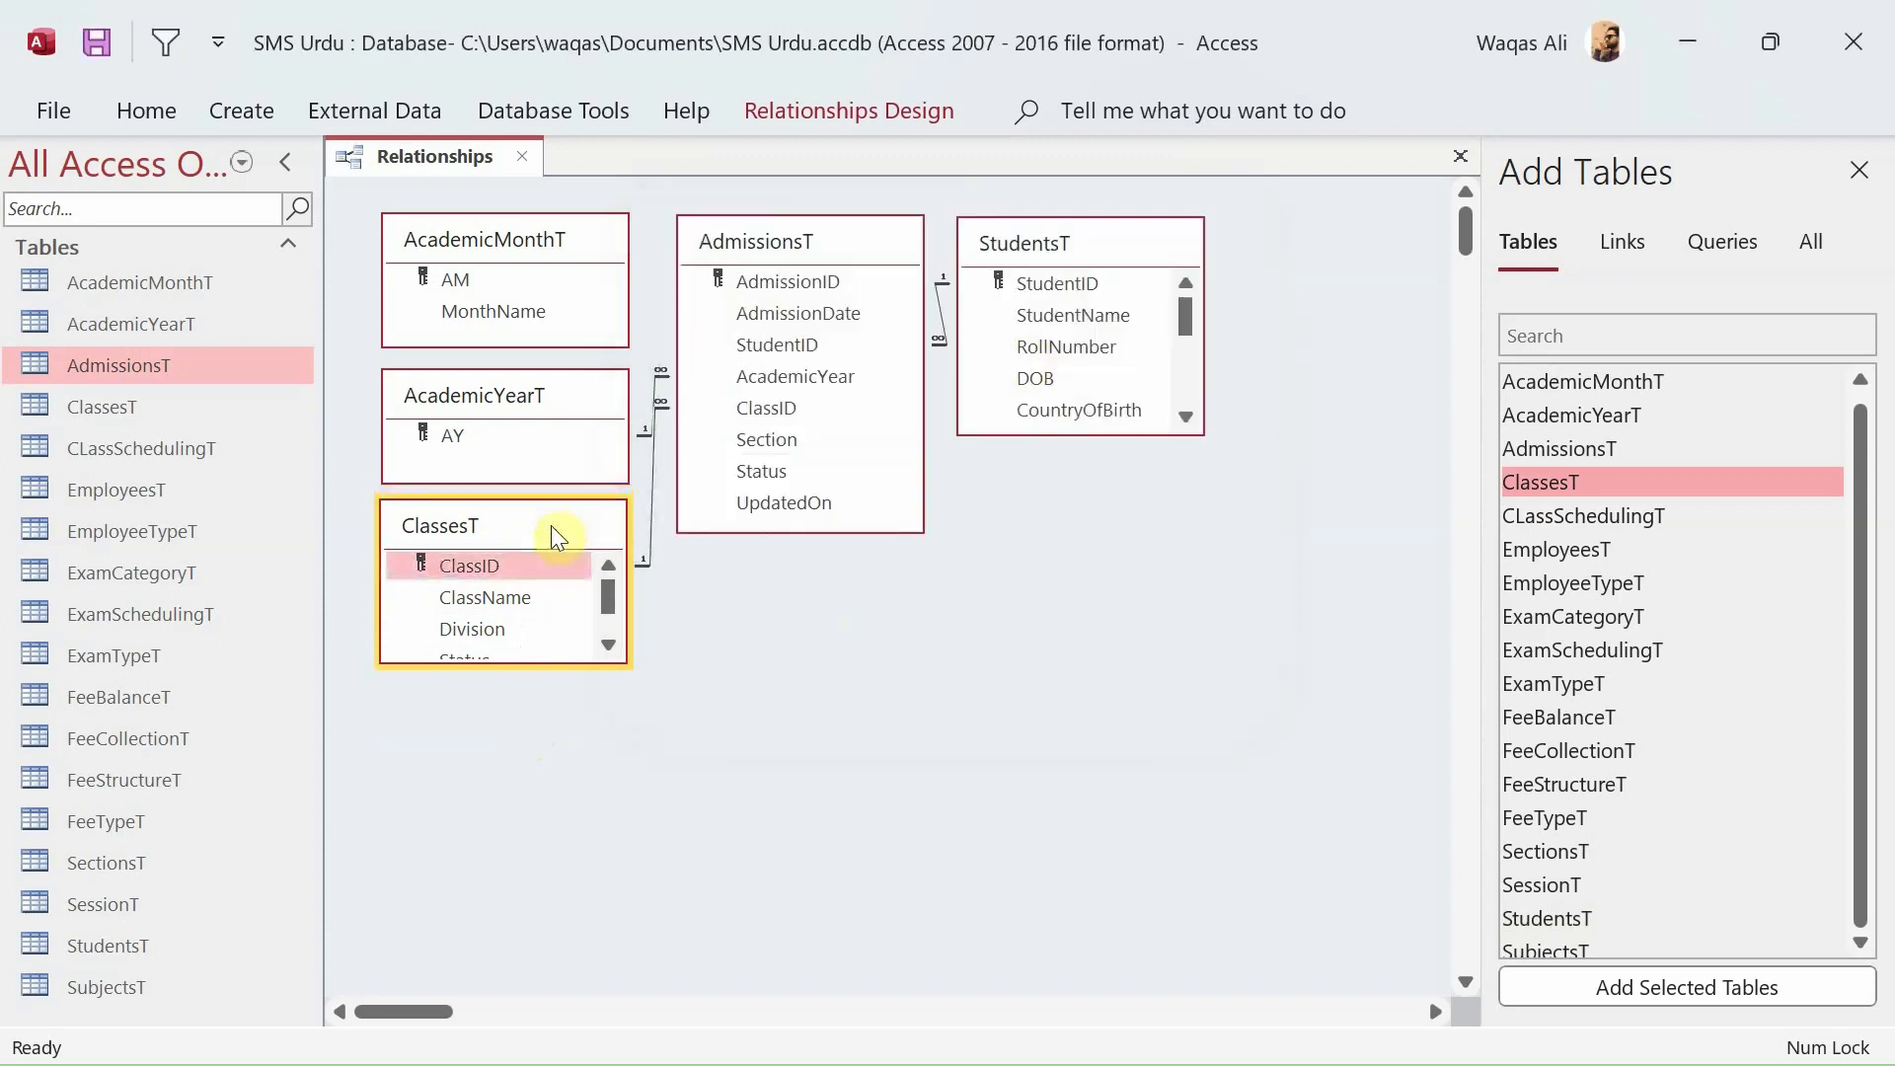
Add SectionsT beneath AdmissionsT as the source for its Section field, and shorten the new box to end at SectionName.
{"action": "left_click", "coordinate": [796, 442]}
{"action": "left_click", "coordinate": [1550, 857]}
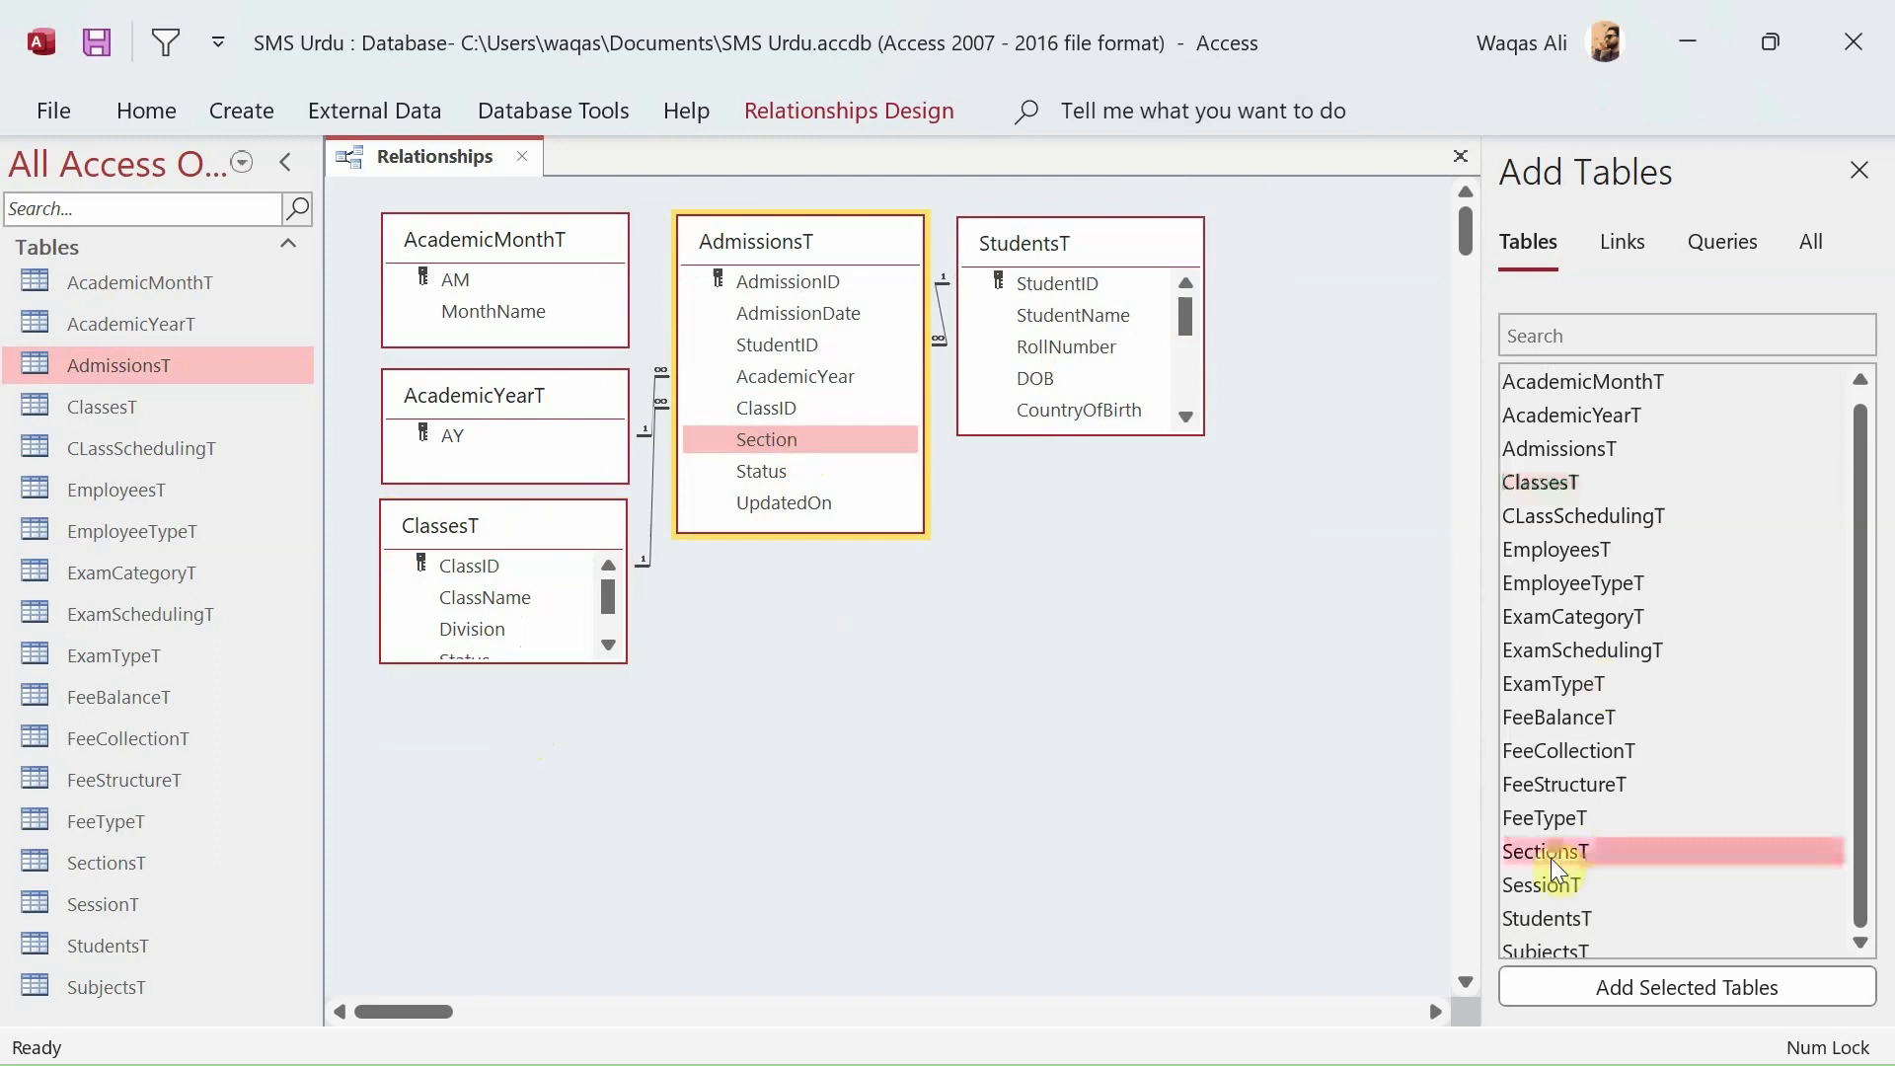
{"action": "left_click_drag", "start_coordinate": [1550, 857], "coordinate": [827, 580]}
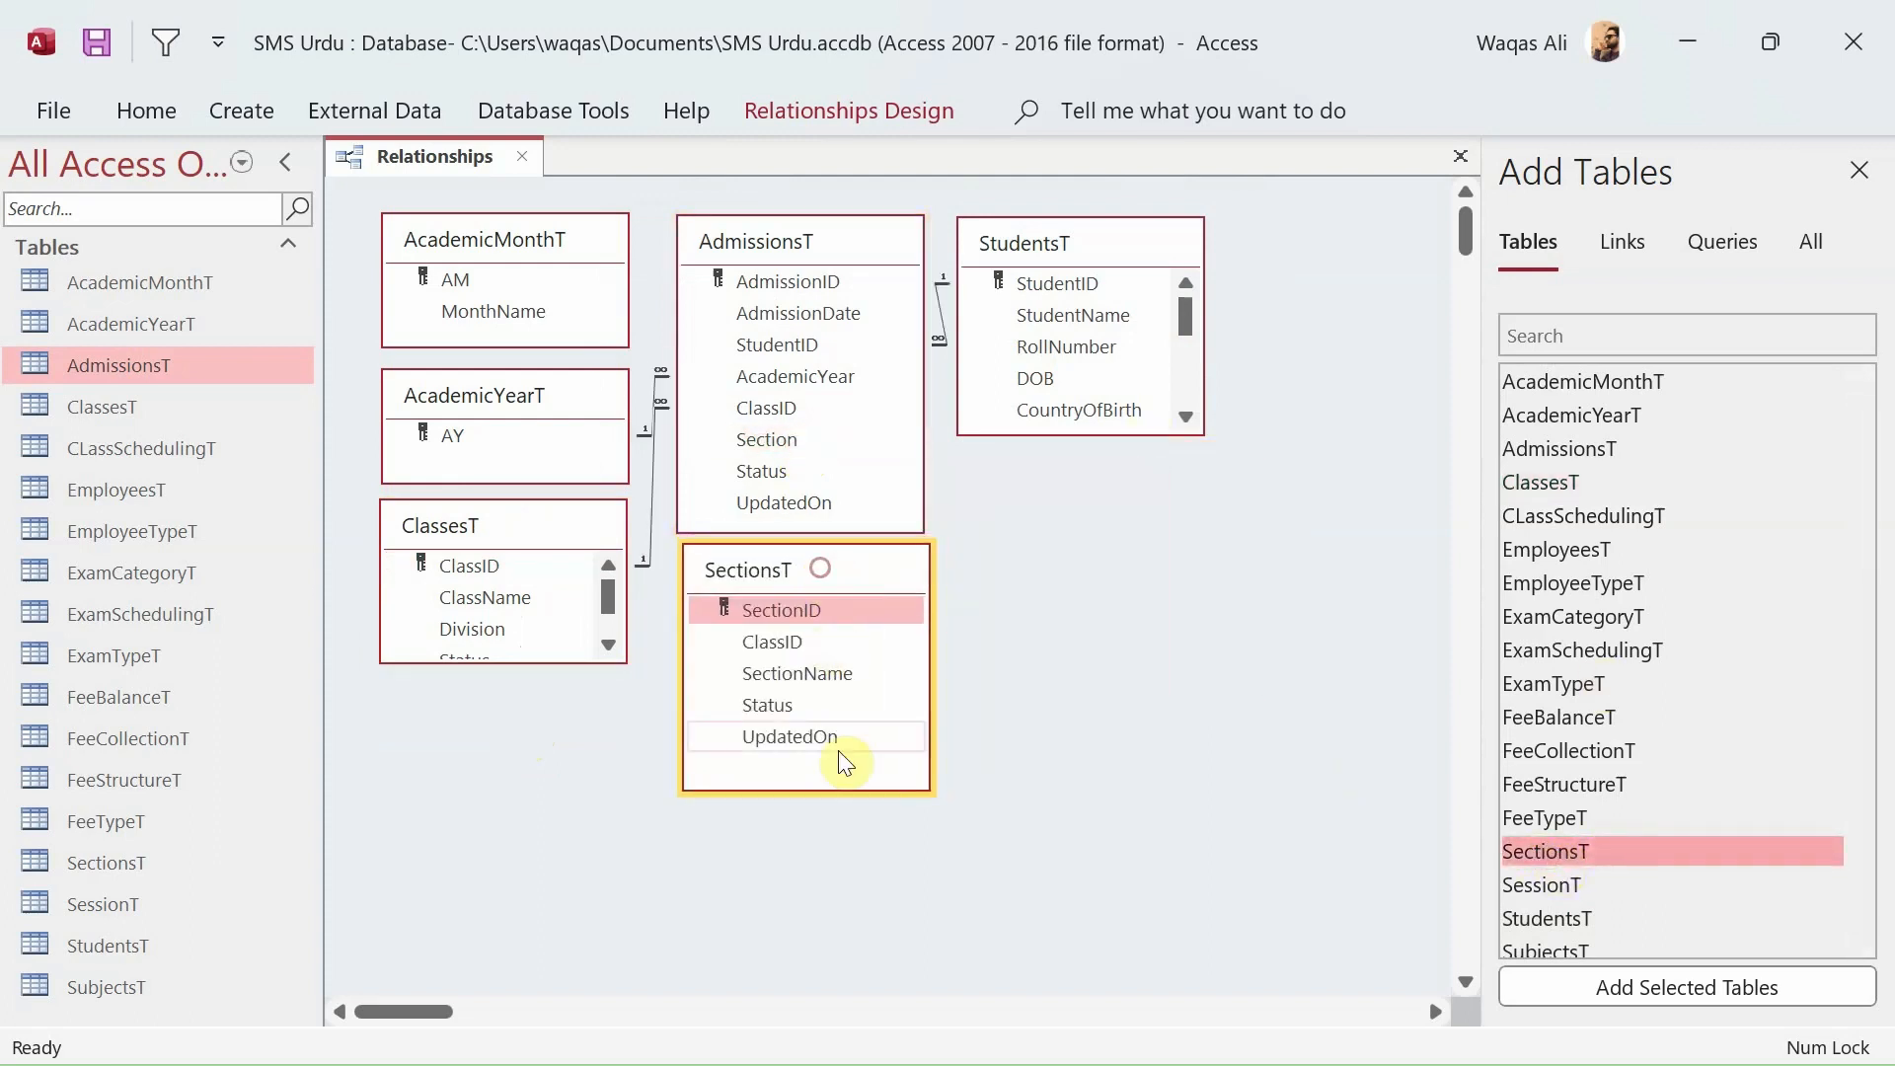
{"action": "left_click_drag", "start_coordinate": [843, 788], "coordinate": [853, 693]}
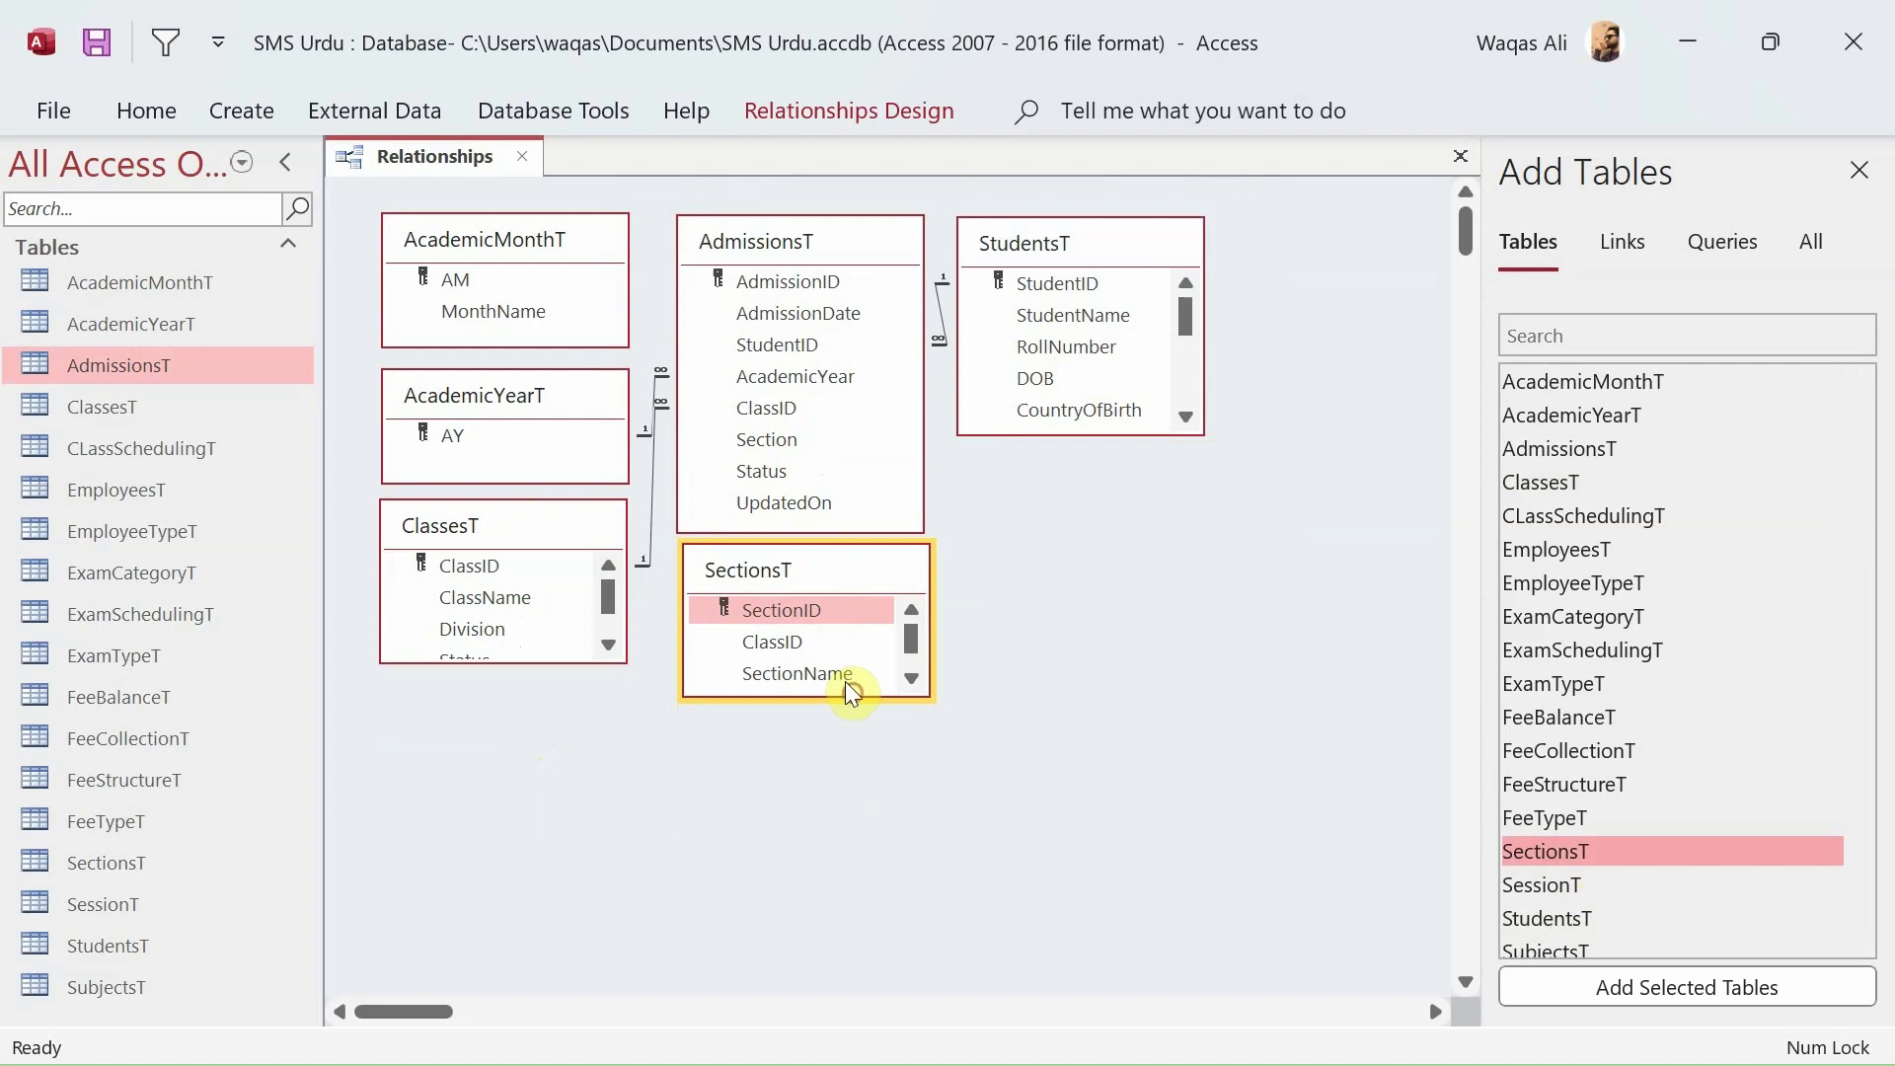
Relate SectionID in SectionsT to Section in AdmissionsT with referential integrity enforced, and align SectionsT beneath AdmissionsT.
{"action": "left_click", "coordinate": [779, 611]}
{"action": "left_click_drag", "start_coordinate": [778, 605], "coordinate": [764, 444]}
{"action": "left_click", "coordinate": [769, 467]}
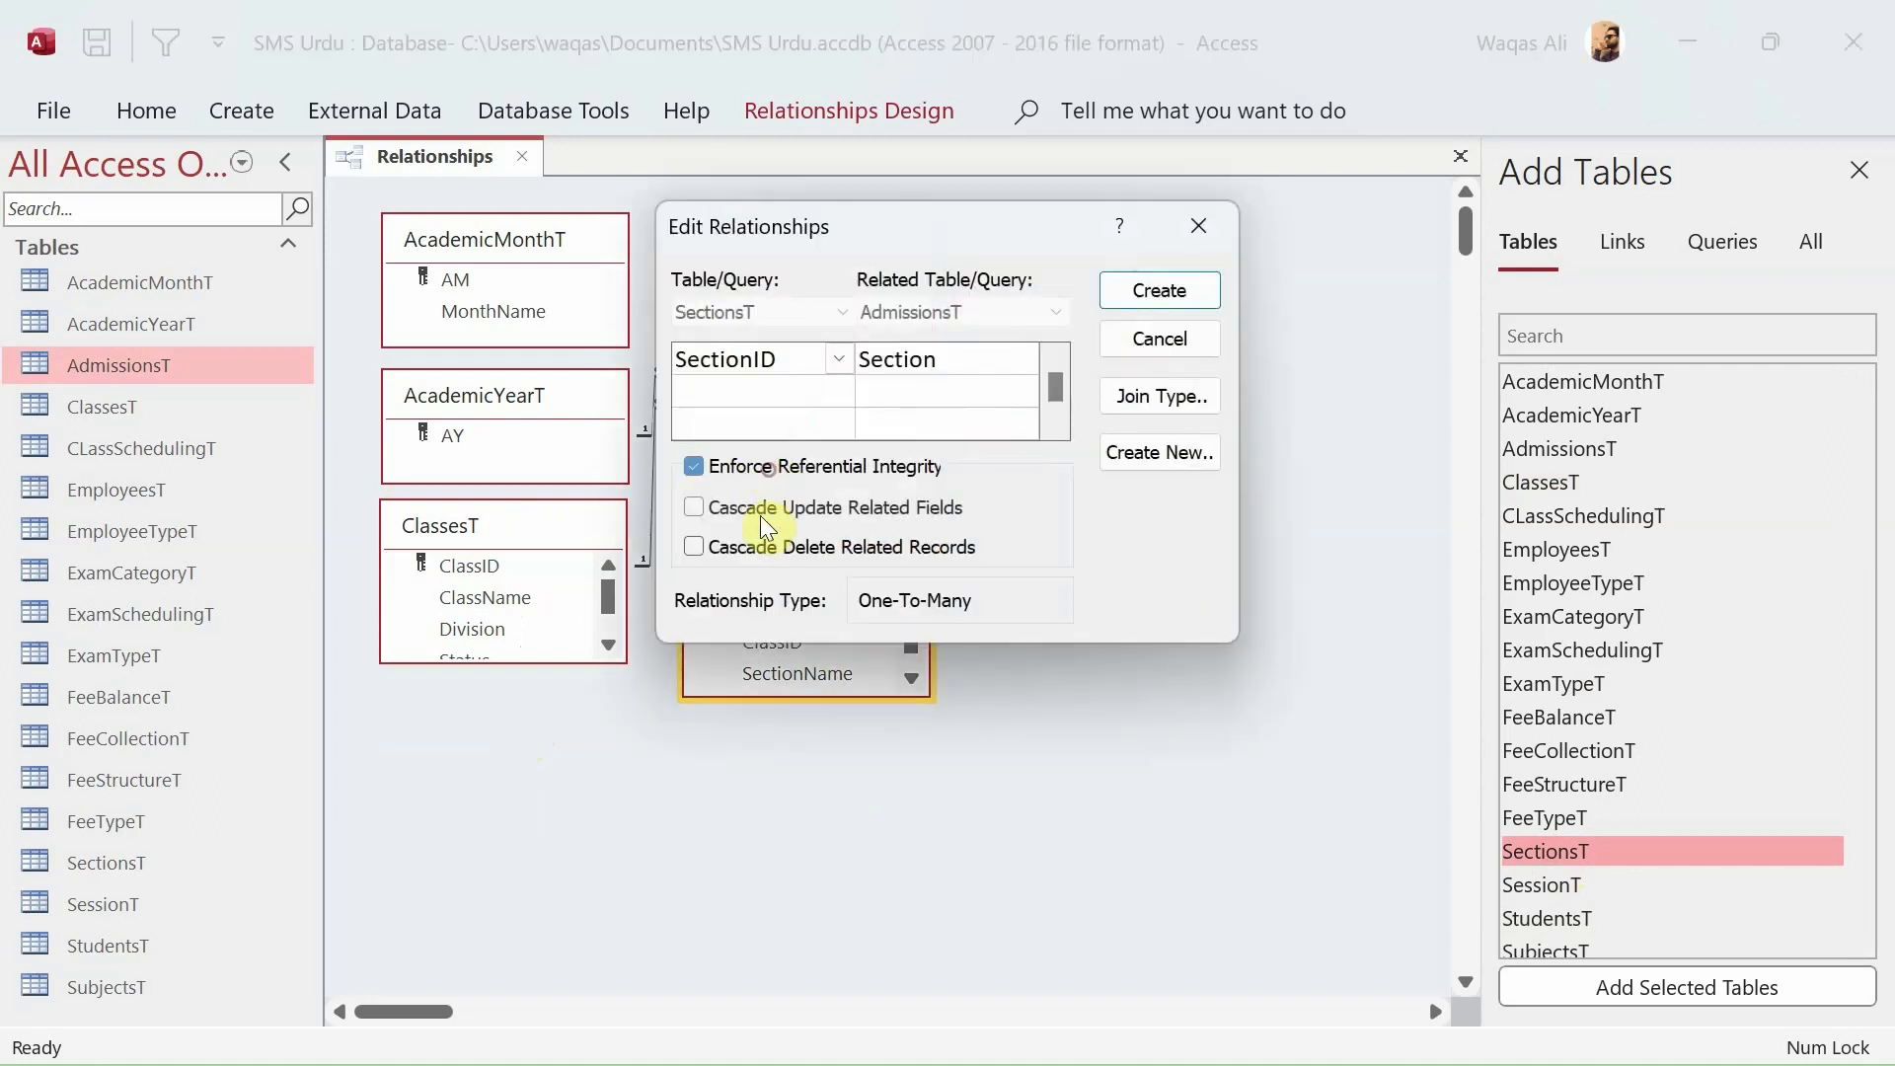
{"action": "left_click", "coordinate": [1169, 289]}
{"action": "left_click_drag", "start_coordinate": [816, 573], "coordinate": [802, 568]}
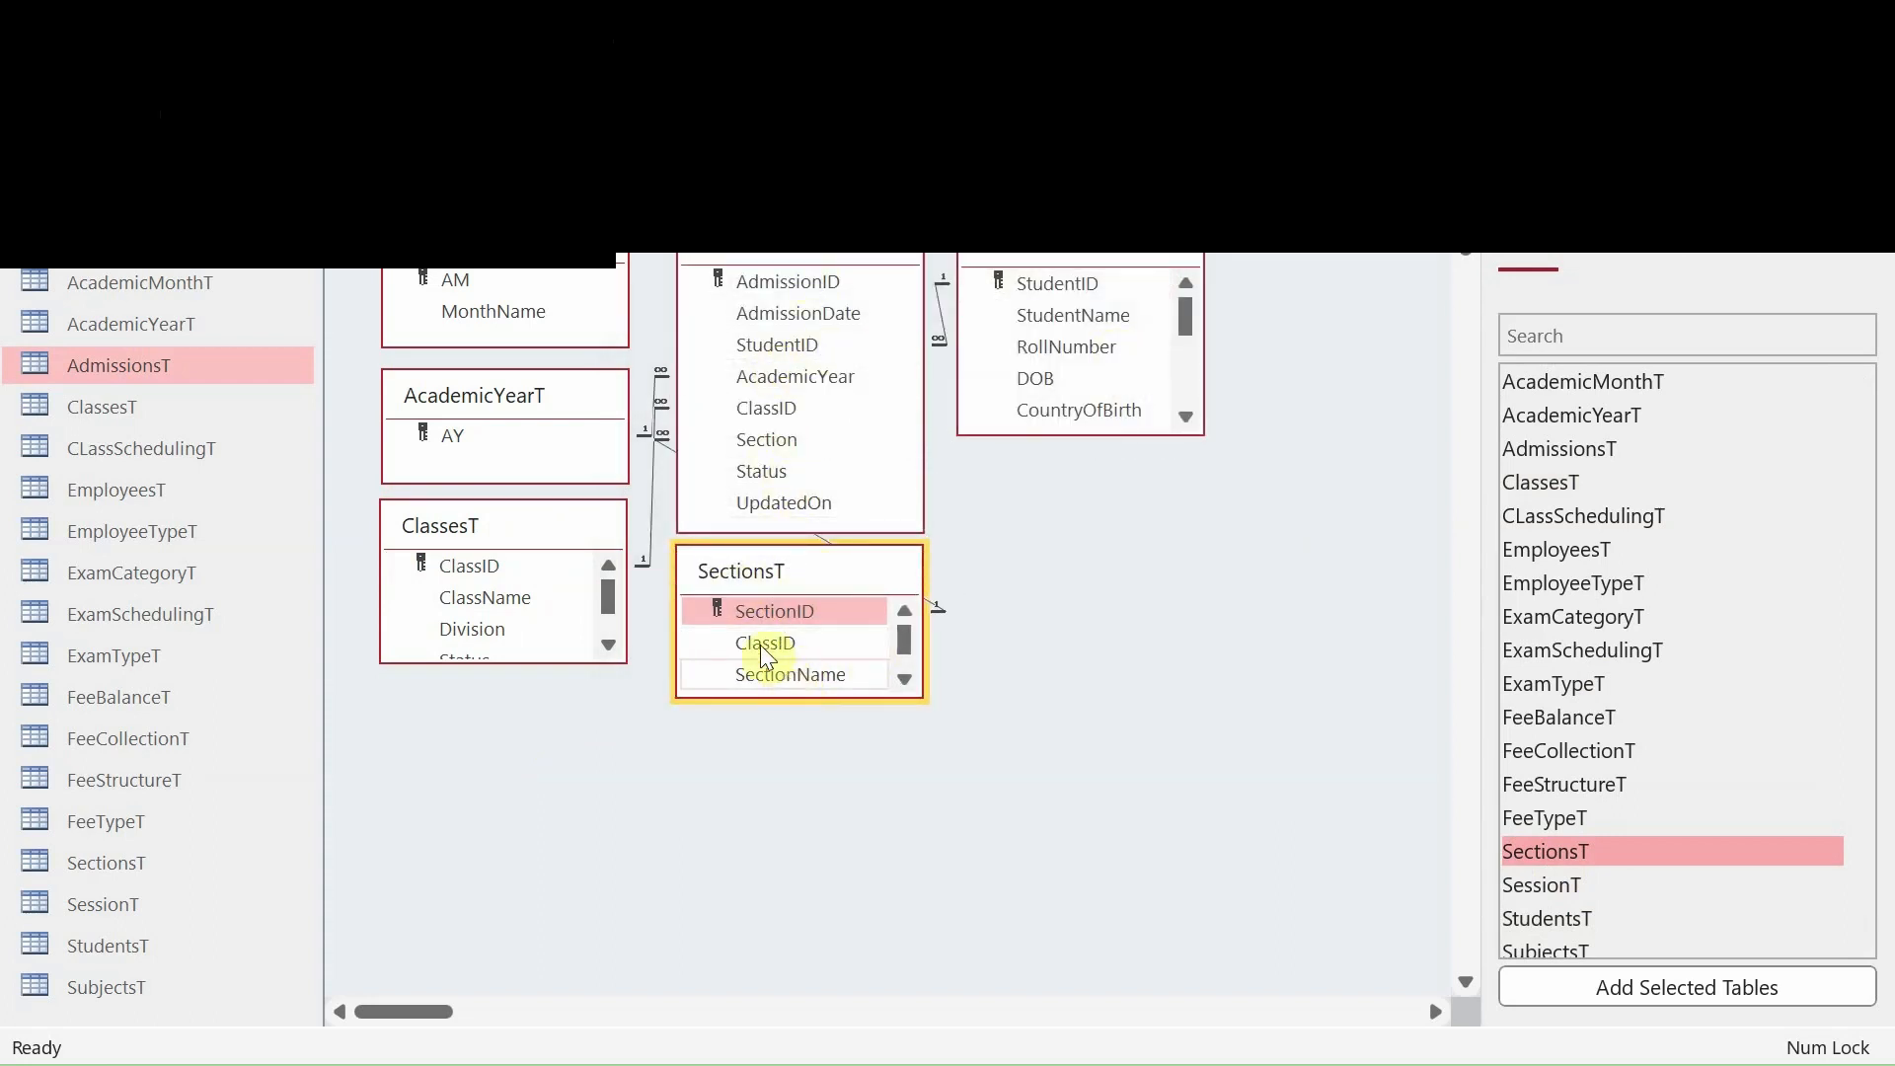
Relate ClassID in ClassesT to ClassID in SectionsT with referential integrity and cascading updates, and lengthen the SectionsT box to show Status.
{"action": "left_click", "coordinate": [752, 643]}
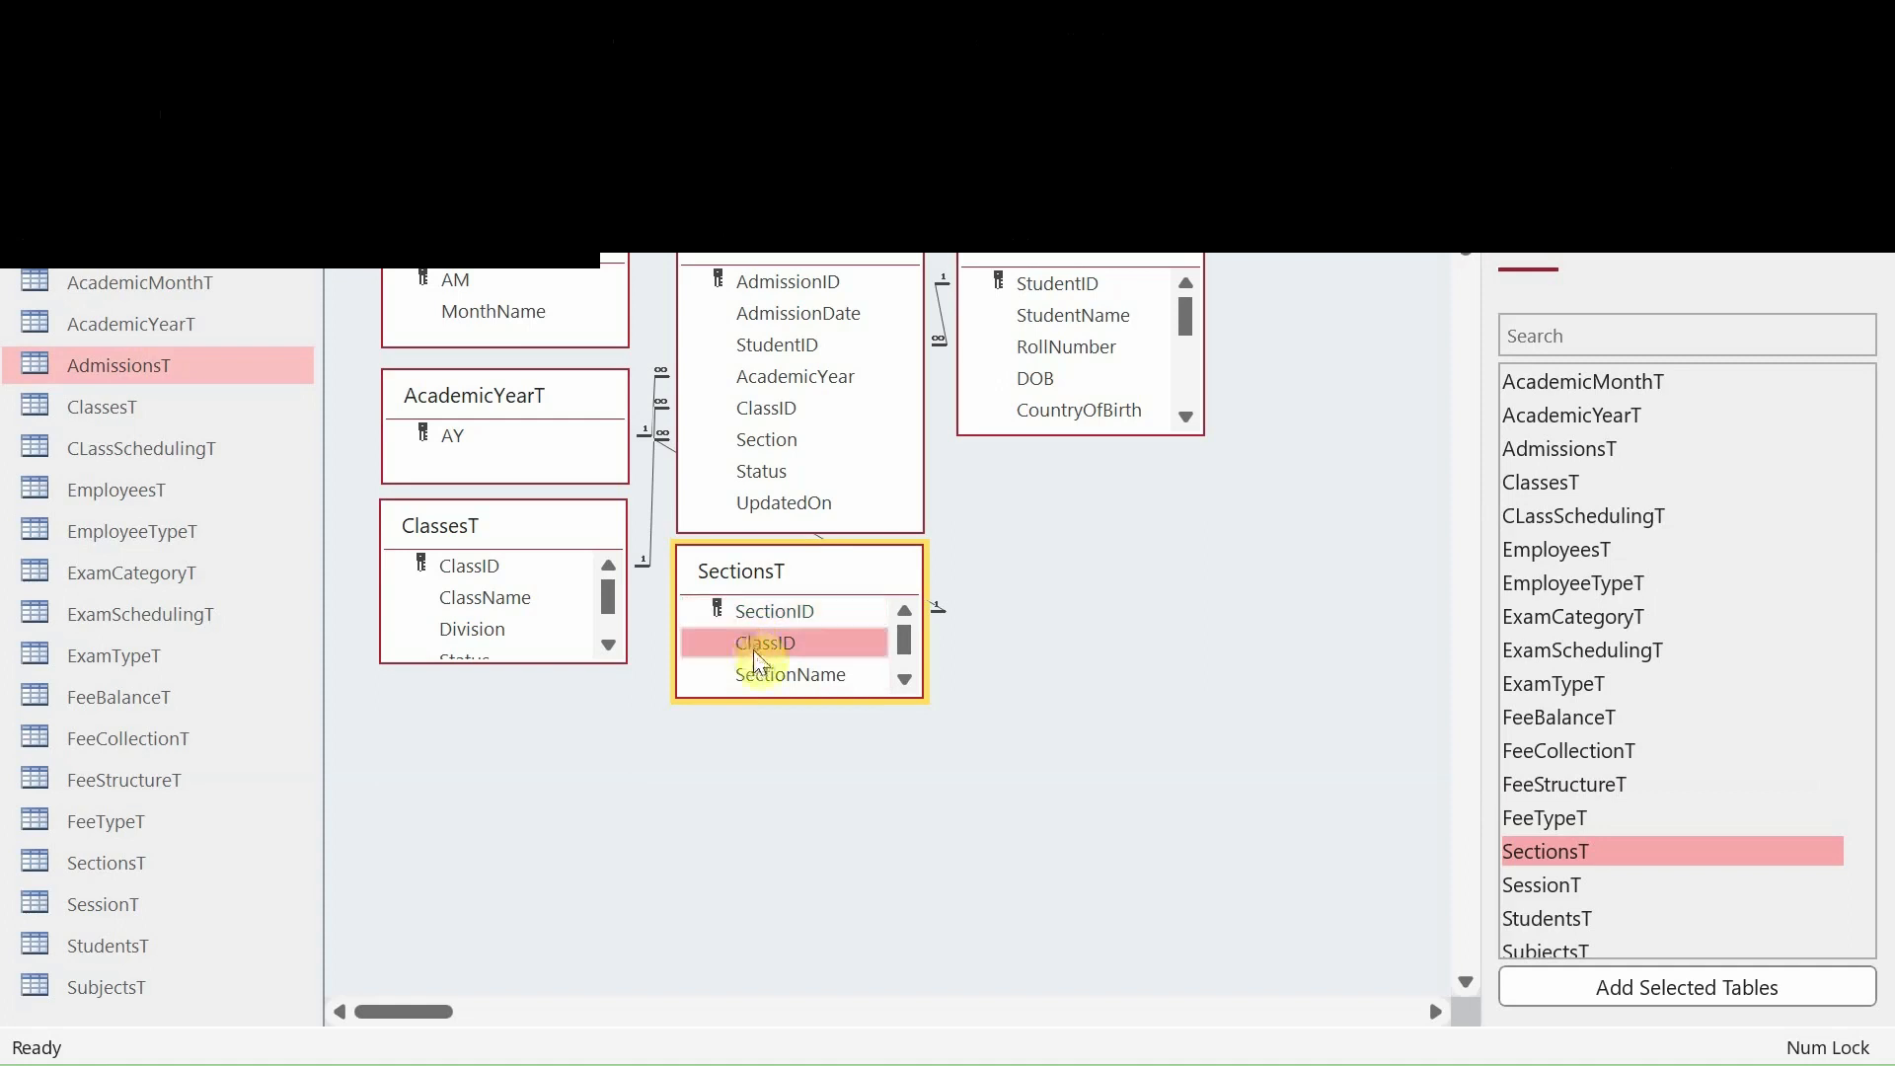
{"action": "left_click", "coordinate": [472, 568]}
{"action": "left_click_drag", "start_coordinate": [482, 566], "coordinate": [785, 646]}
{"action": "left_click", "coordinate": [801, 466]}
{"action": "left_click", "coordinate": [790, 503]}
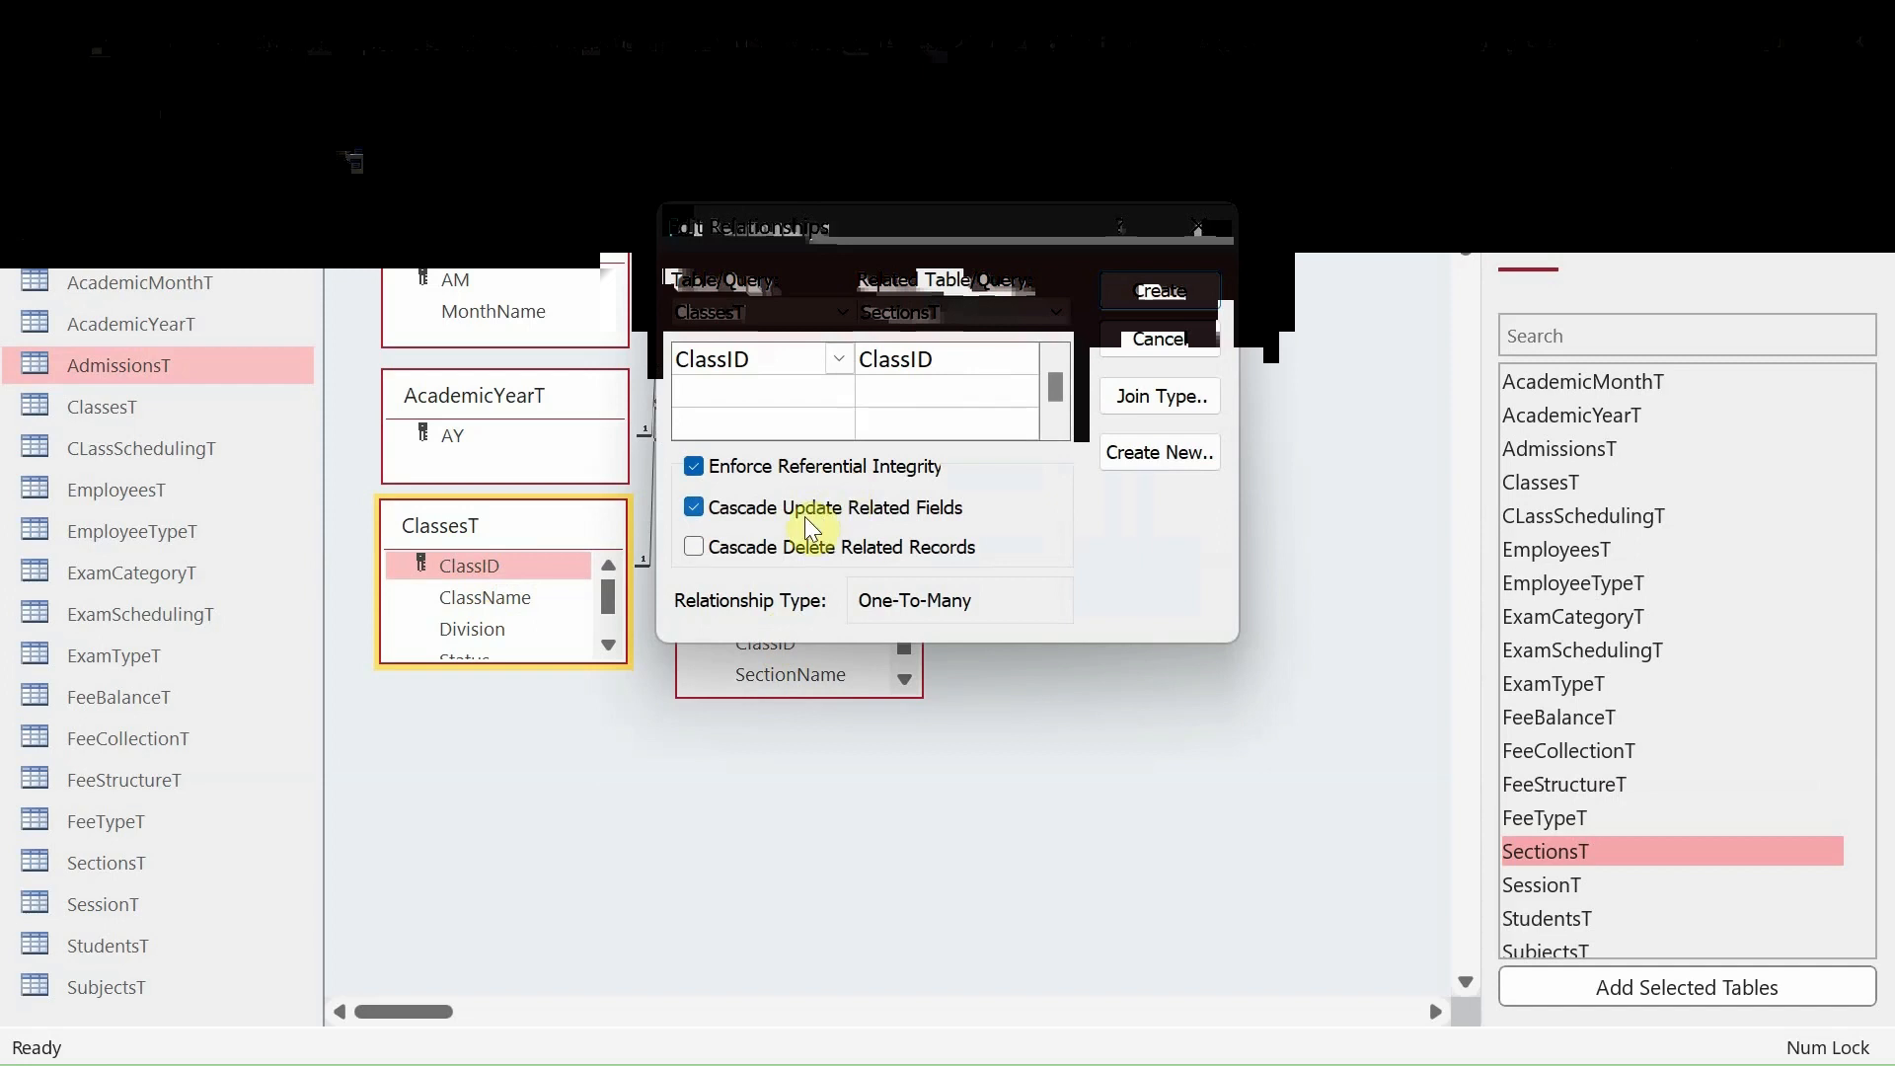
{"action": "left_click", "coordinate": [1161, 292]}
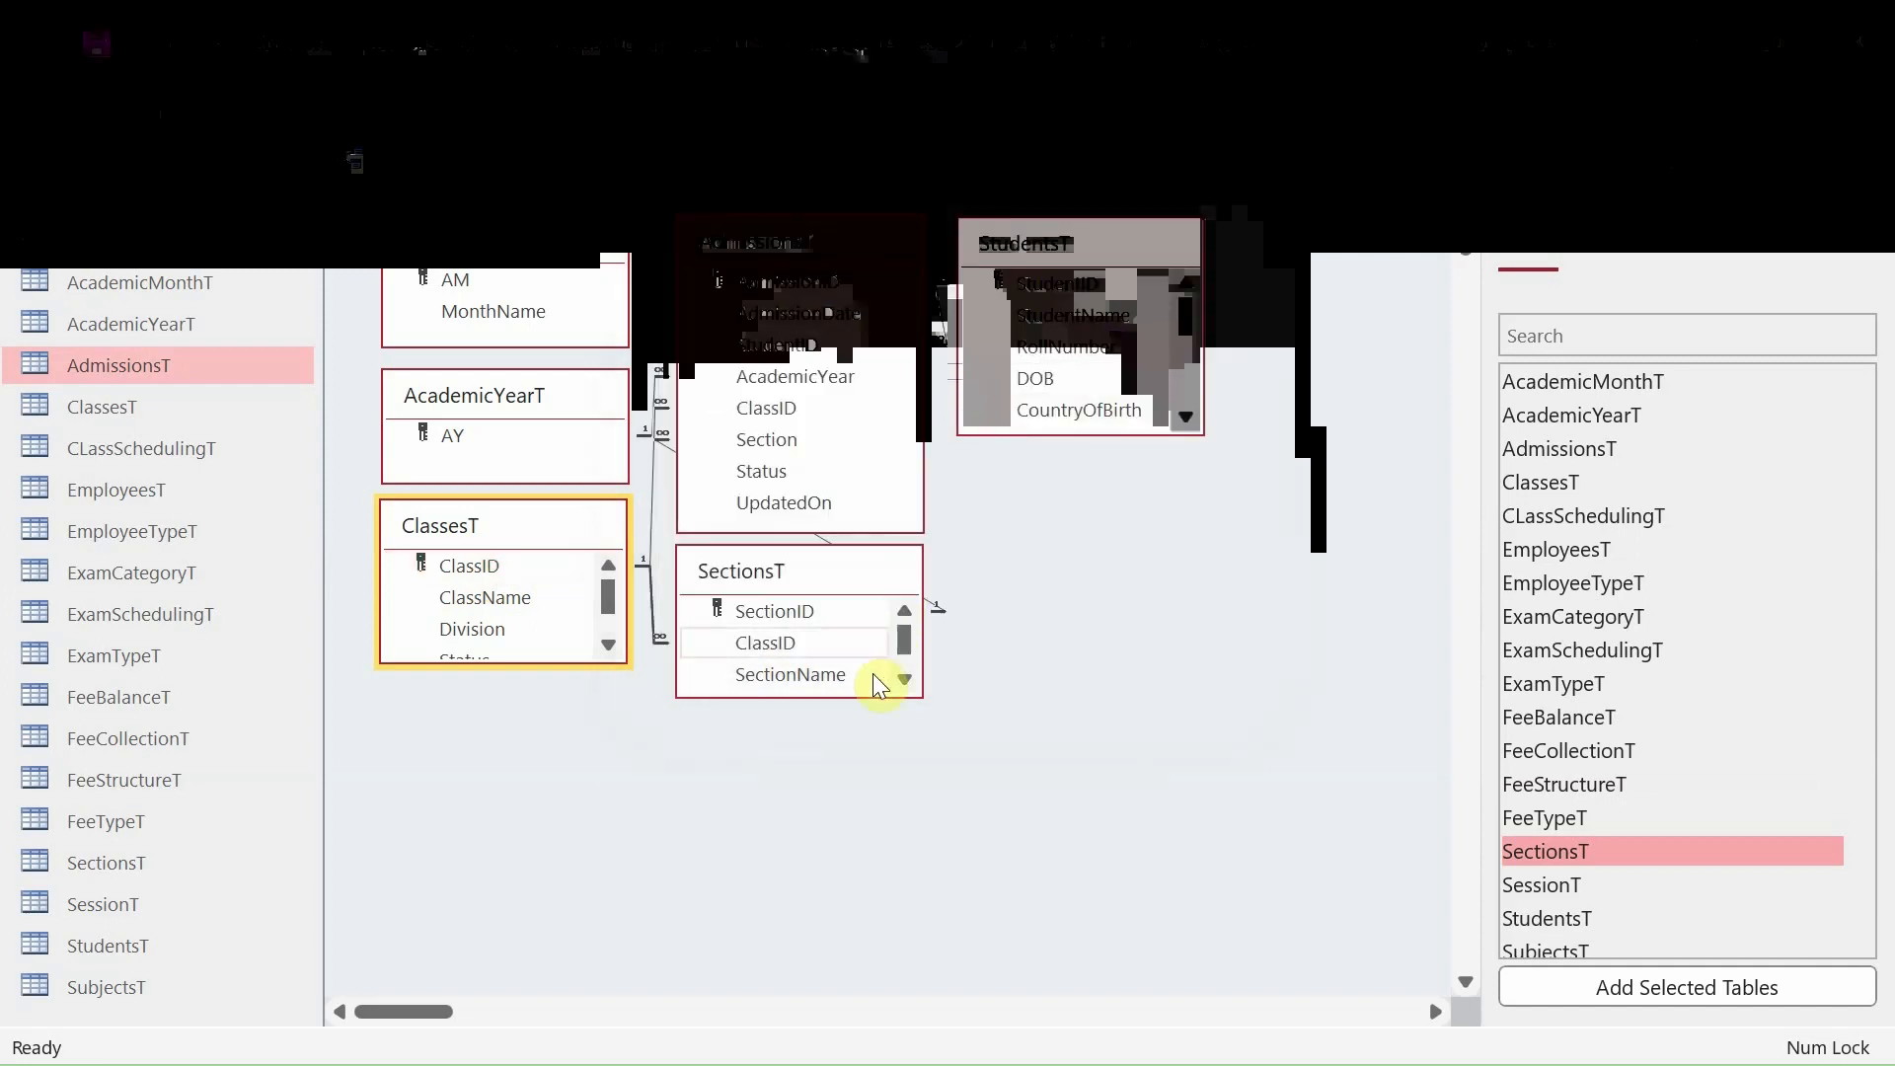
{"action": "left_click_drag", "start_coordinate": [872, 697], "coordinate": [864, 749]}
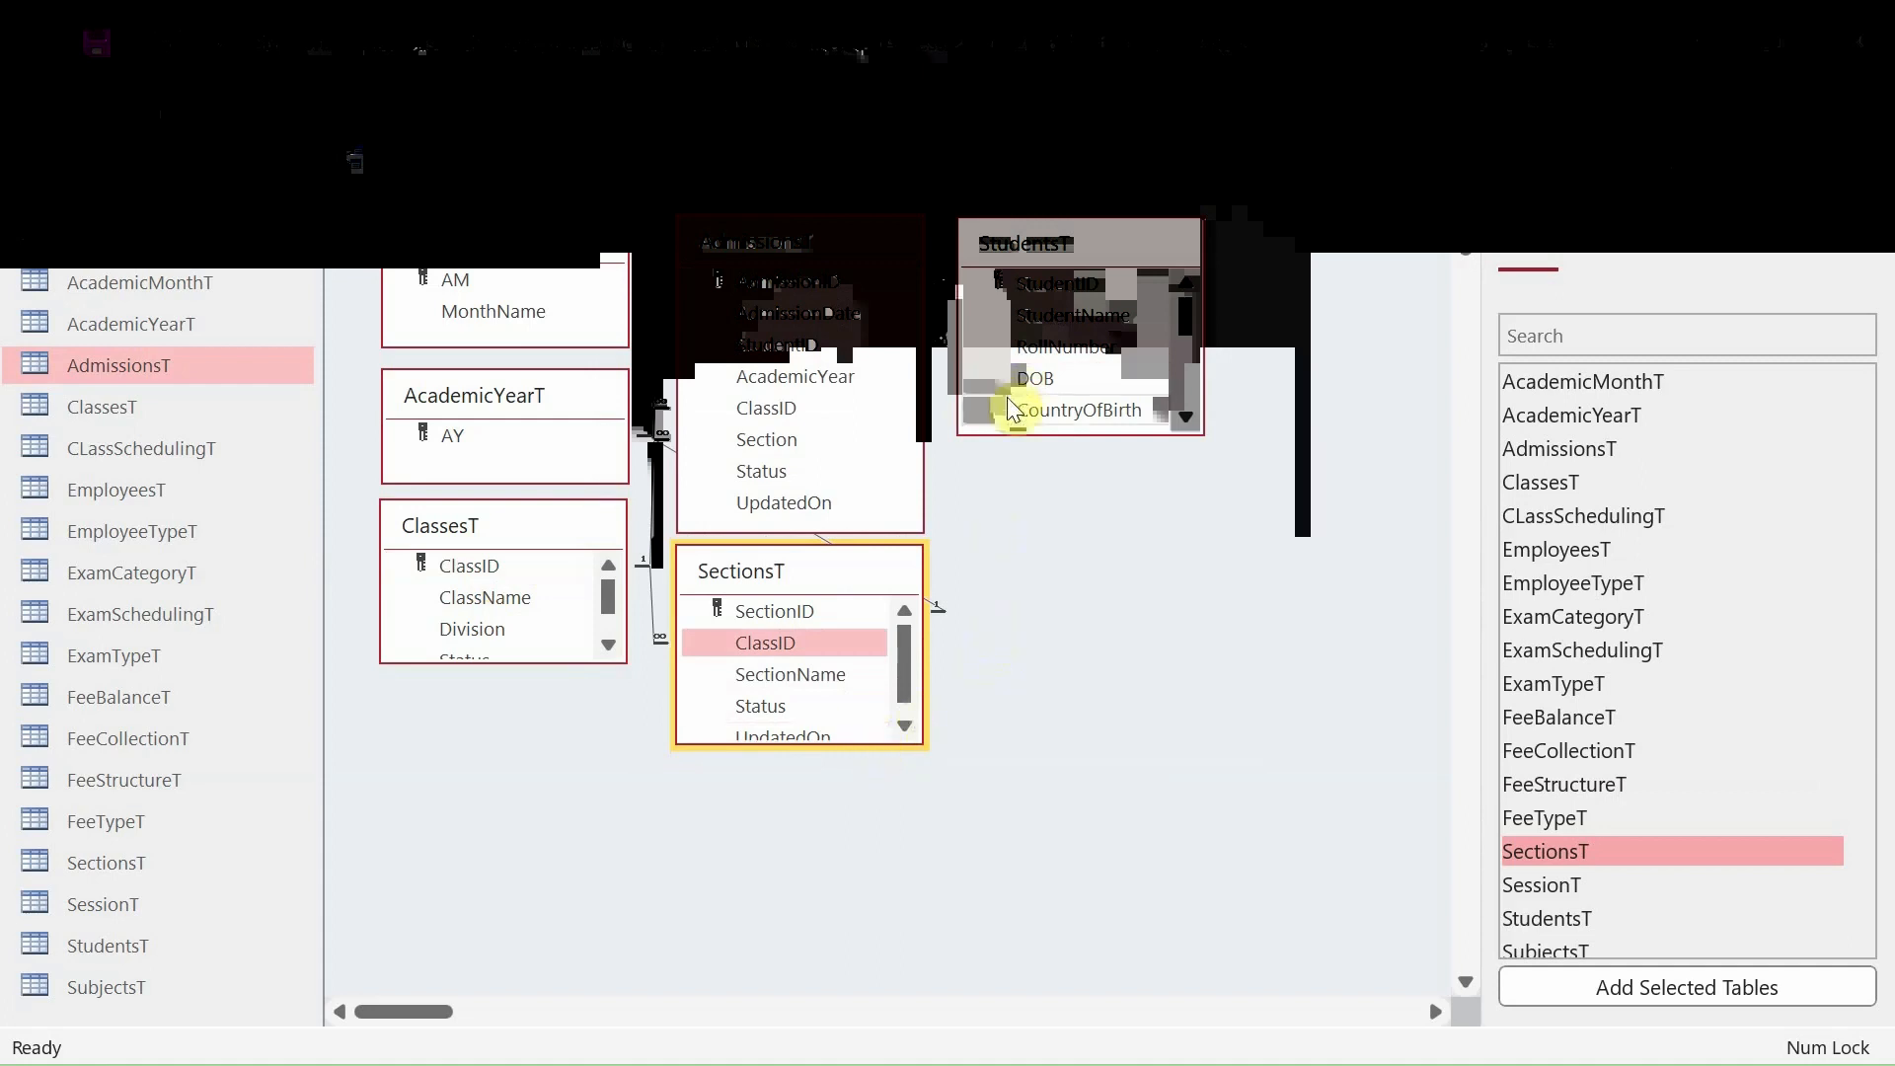
Add CLassSchedulingT to the diagram, place it beneath StudentsT, and check its field list.
{"action": "double_click", "coordinate": [1541, 513]}
{"action": "left_click_drag", "start_coordinate": [1193, 484], "coordinate": [1127, 486]}
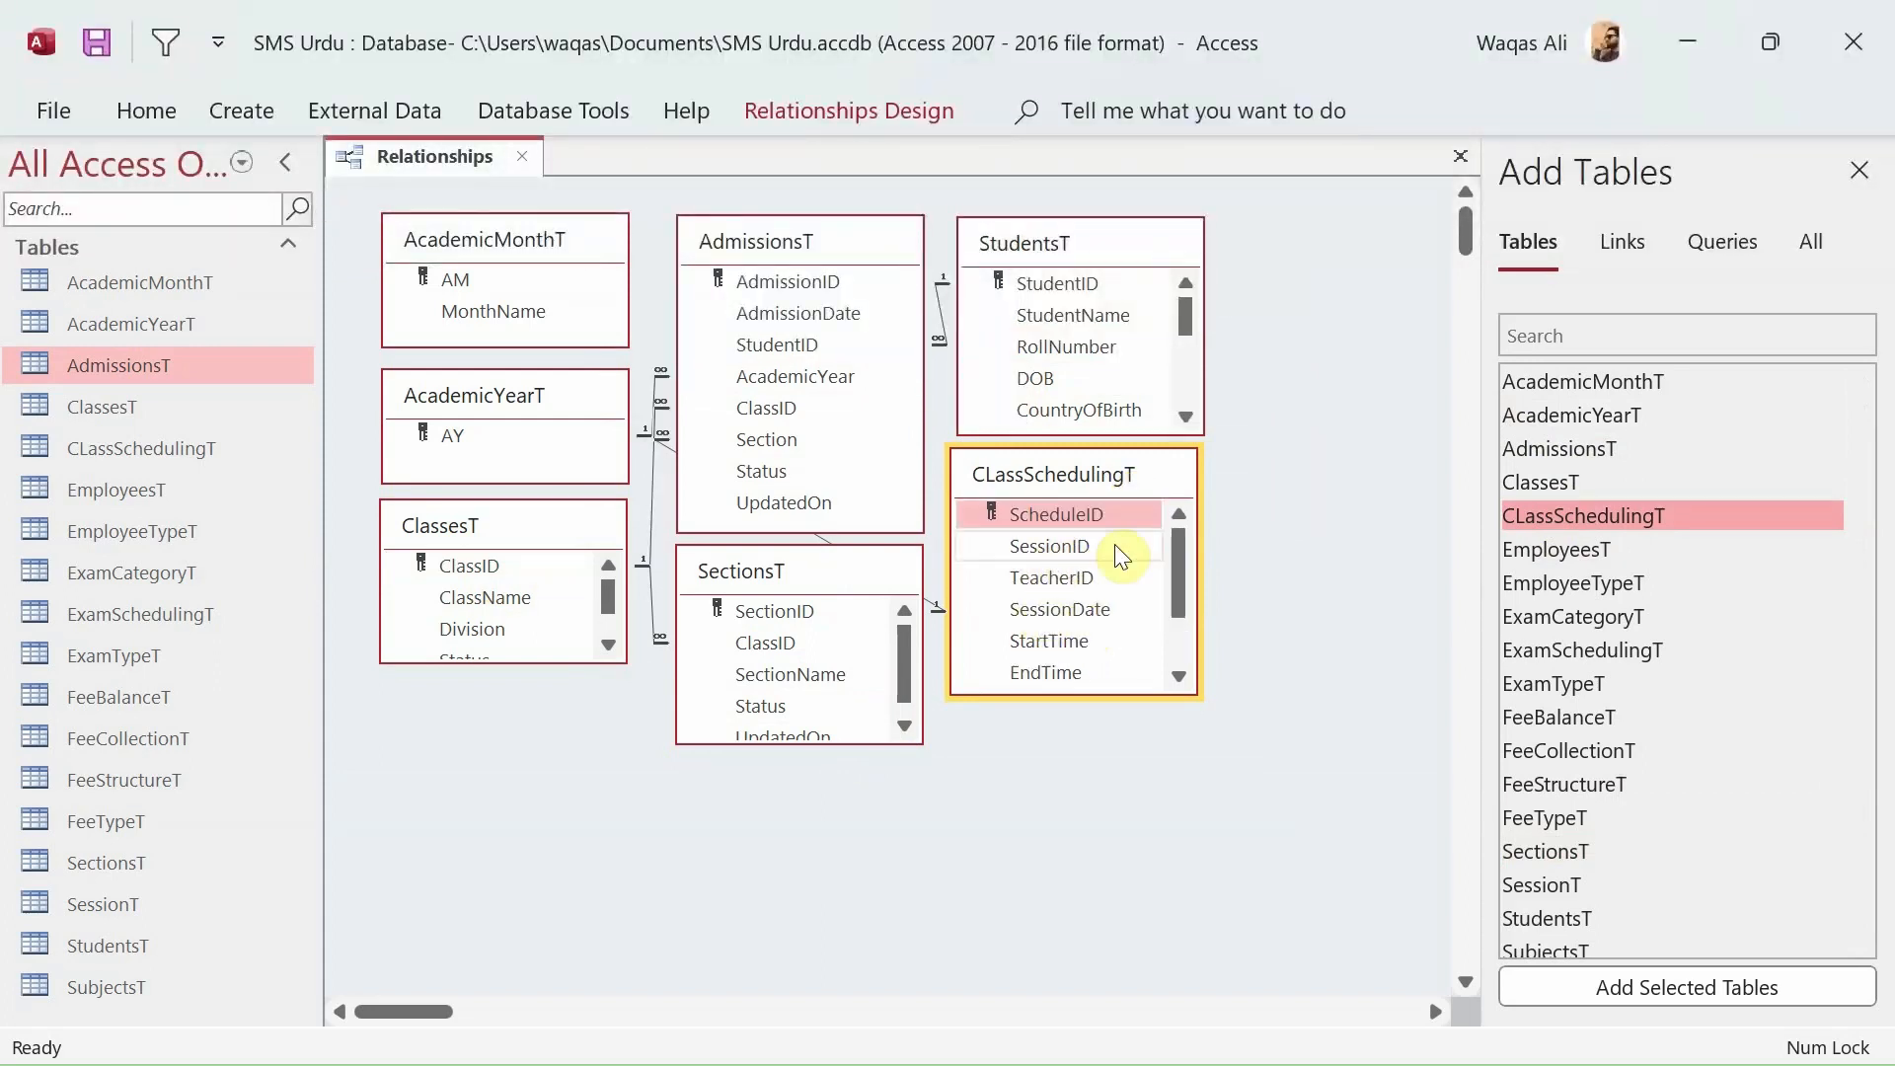
{"action": "scroll", "coordinate": [1099, 630], "scroll_direction": "down", "scroll_amount": 1}
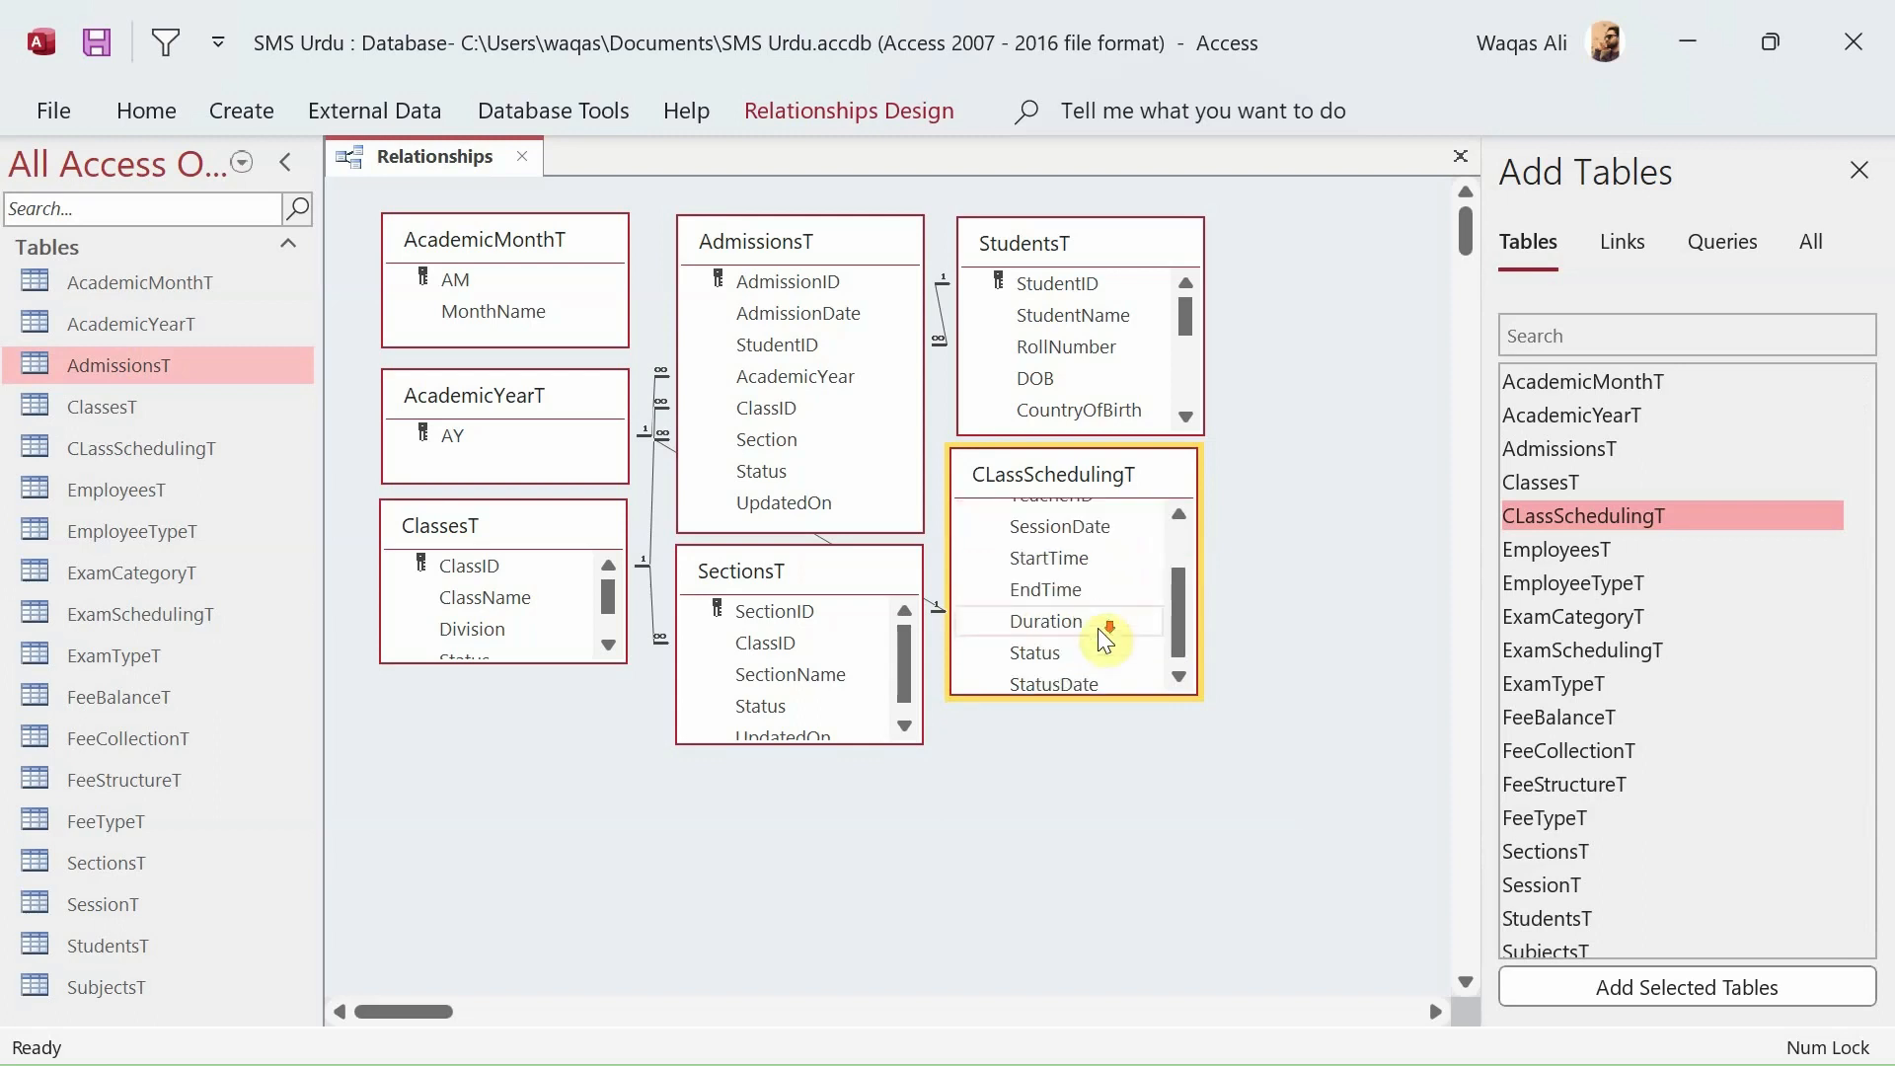
{"action": "scroll", "coordinate": [1098, 629], "scroll_direction": "up", "scroll_amount": 1}
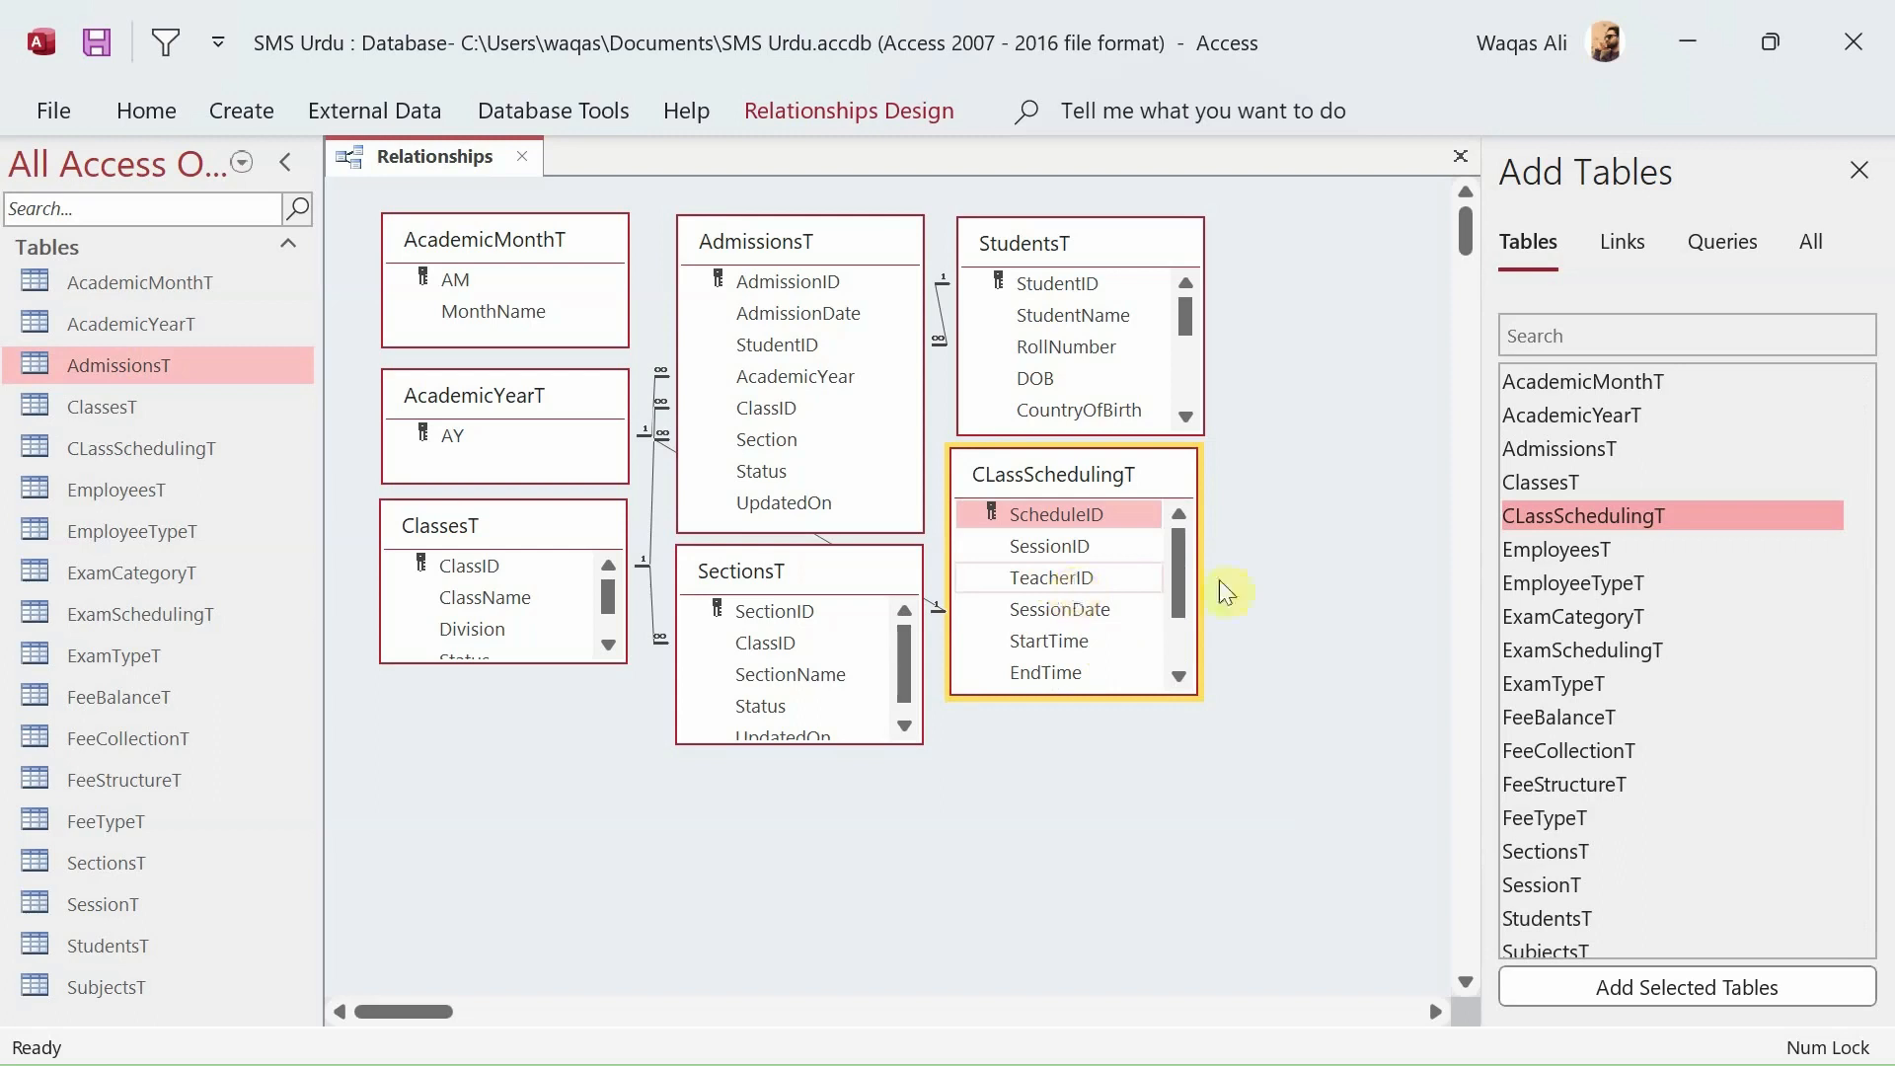
Add EmployeesT beside StudentsT and relate its EmpID to TeacherID in CLassSchedulingT with referential integrity and cascading updates.
{"action": "left_click_drag", "start_coordinate": [1550, 549], "coordinate": [1075, 583]}
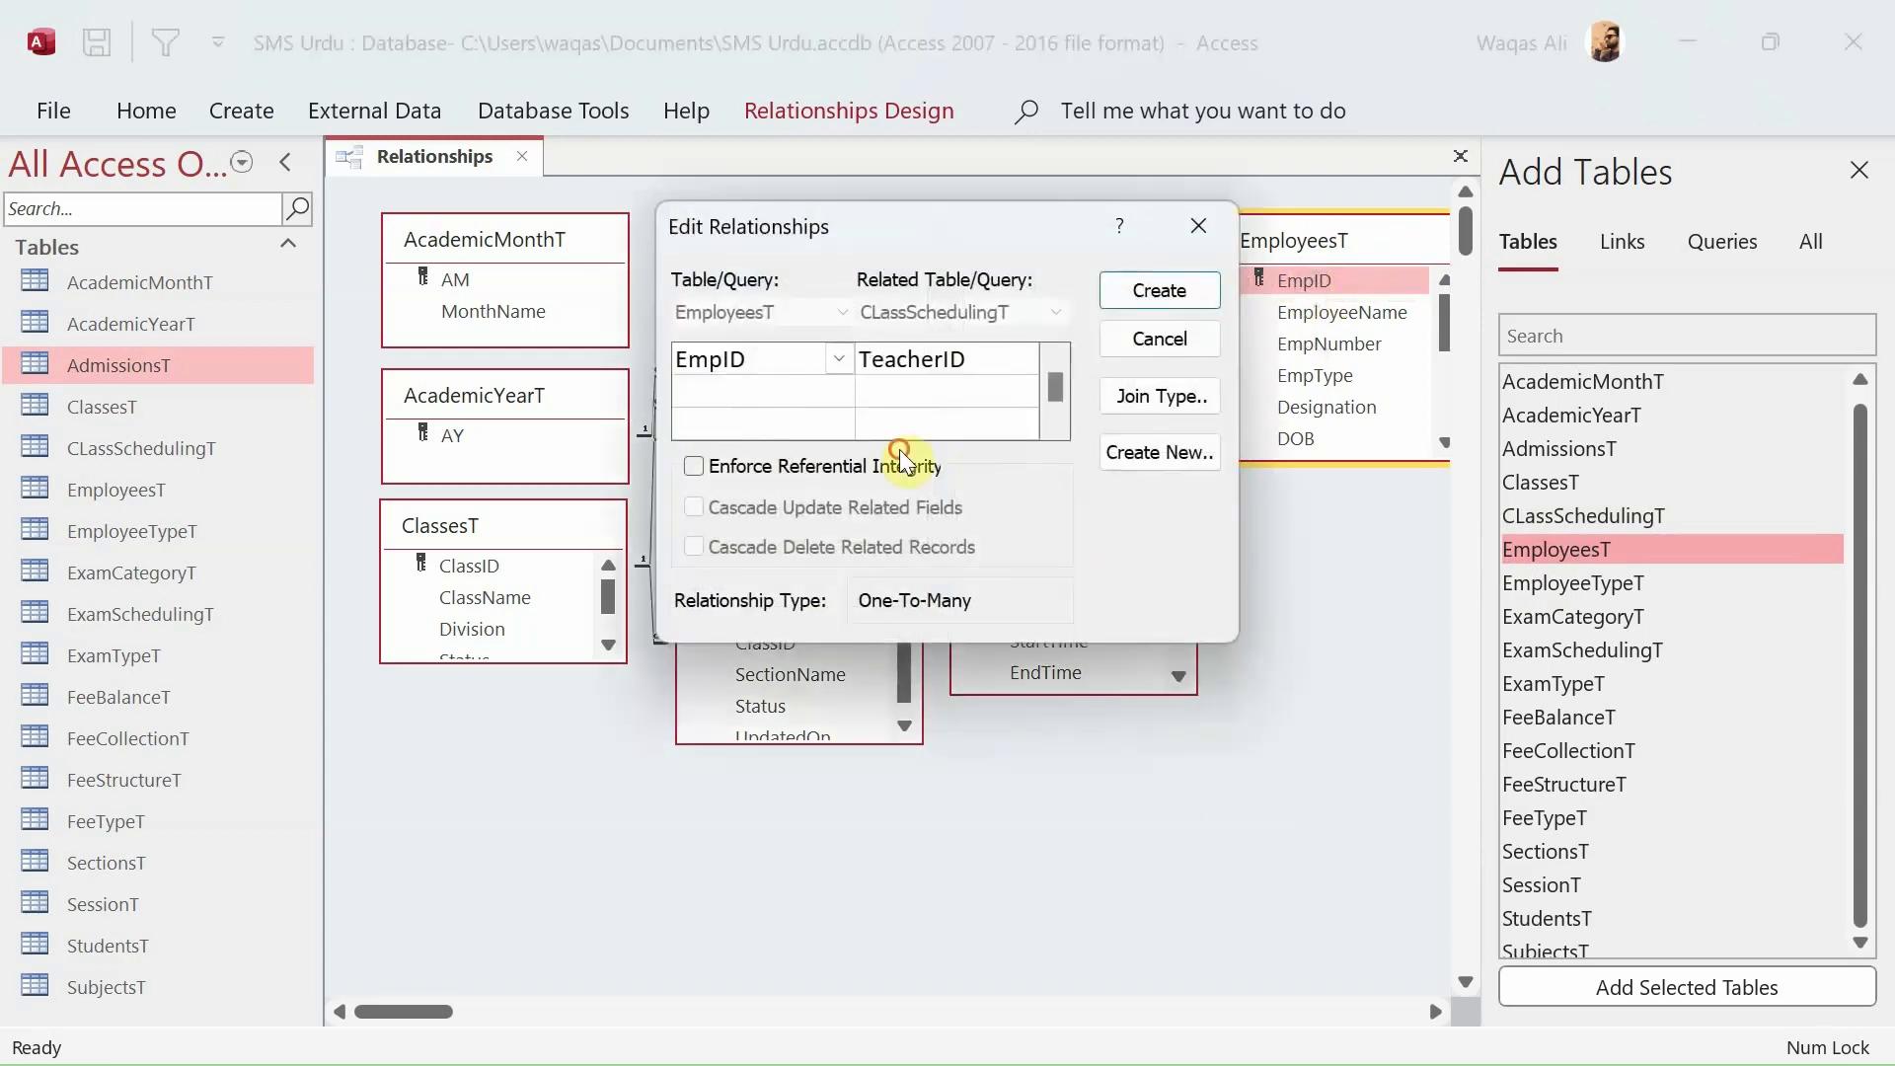
{"action": "left_click", "coordinate": [898, 464]}
{"action": "left_click", "coordinate": [909, 506]}
{"action": "left_click", "coordinate": [1135, 294]}
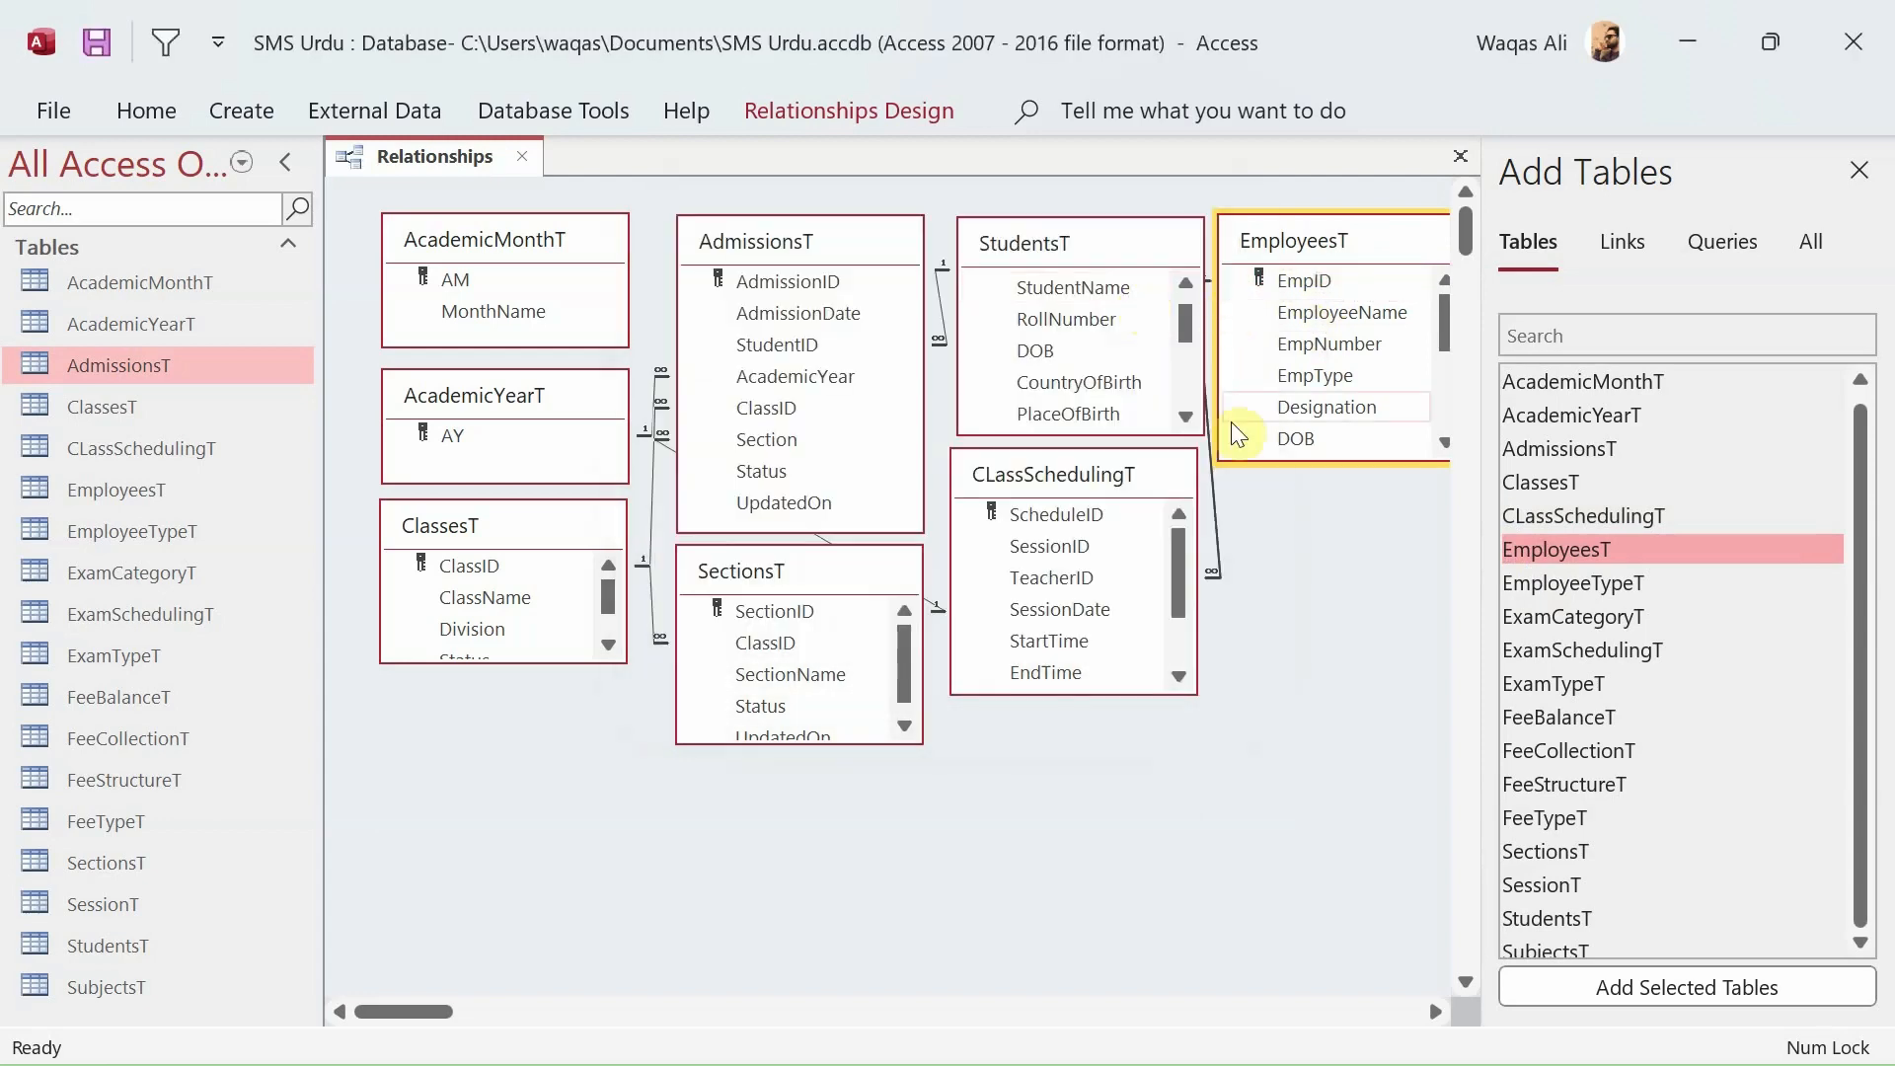
{"action": "left_click", "coordinate": [1081, 579]}
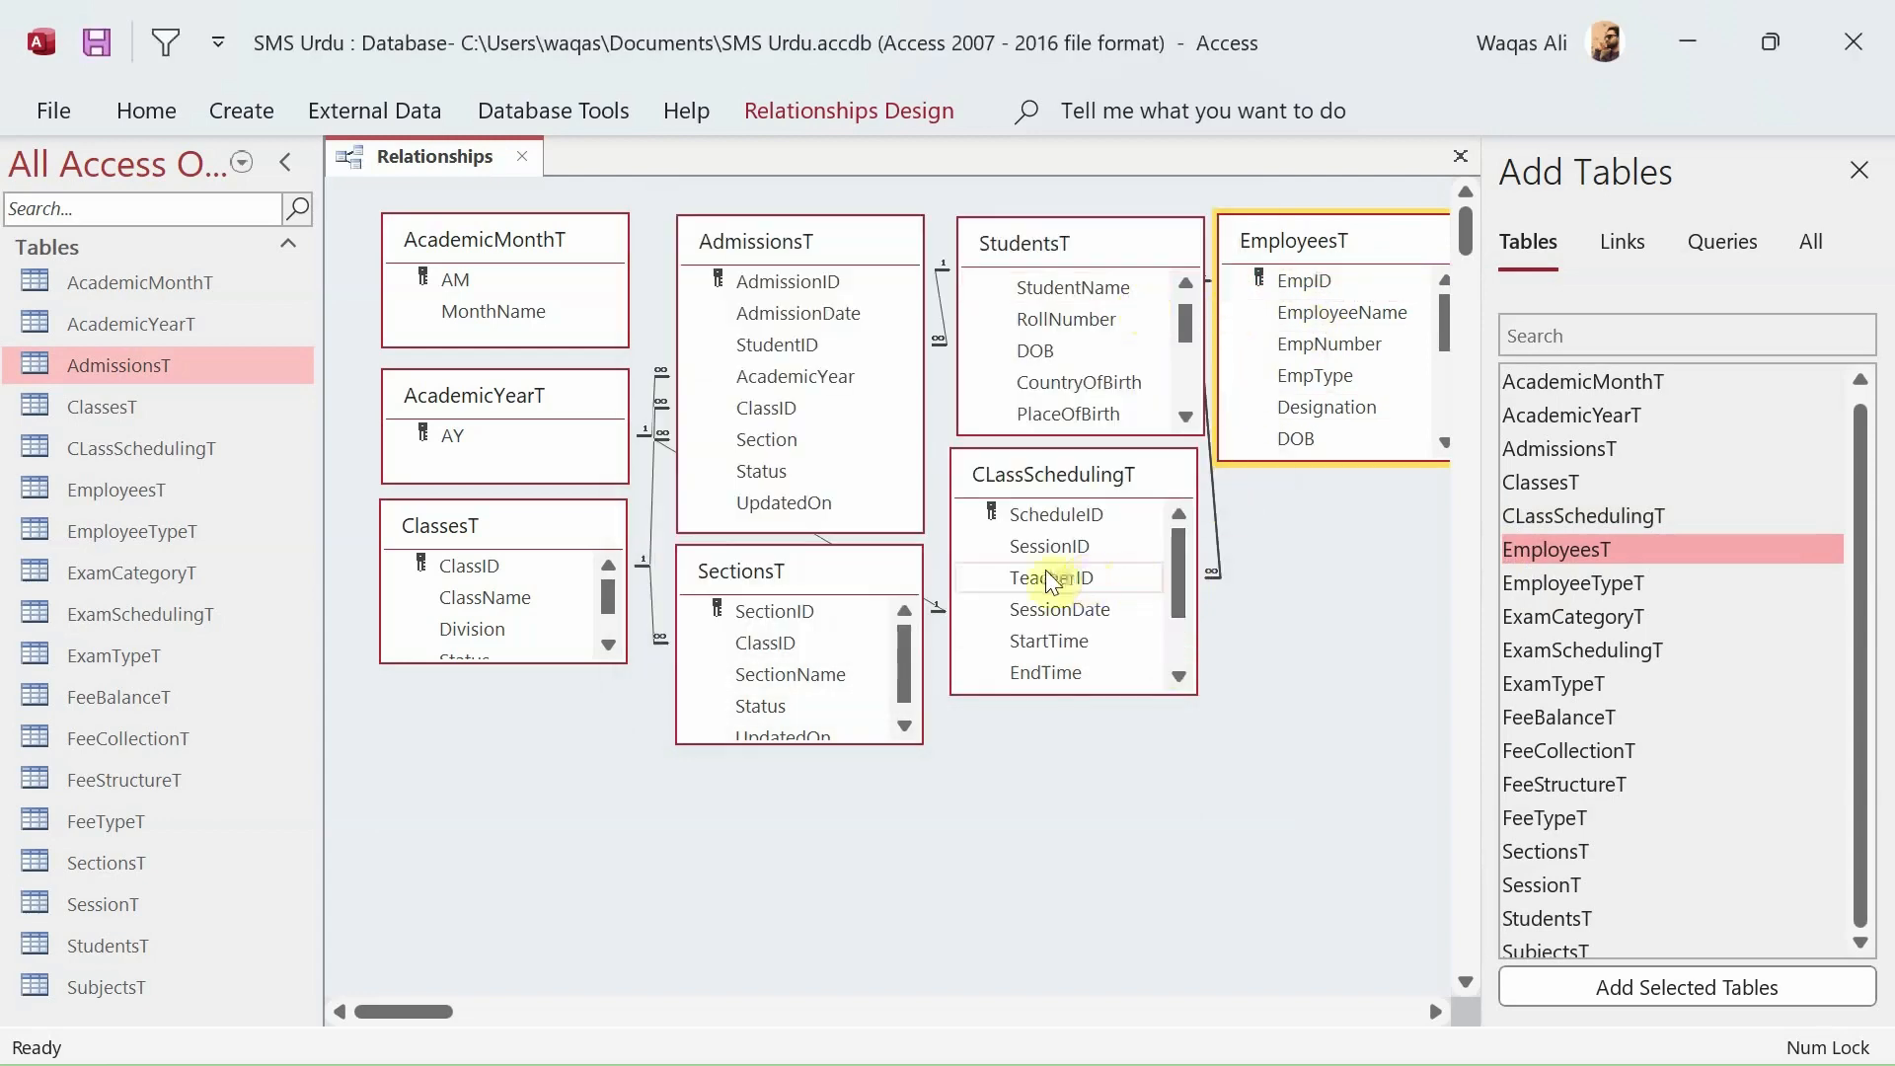
Add SessionT beneath ClassesT and relate its SessionID to SessionID in CLassSchedulingT with referential integrity and cascading updates.
{"action": "left_click", "coordinate": [1044, 553]}
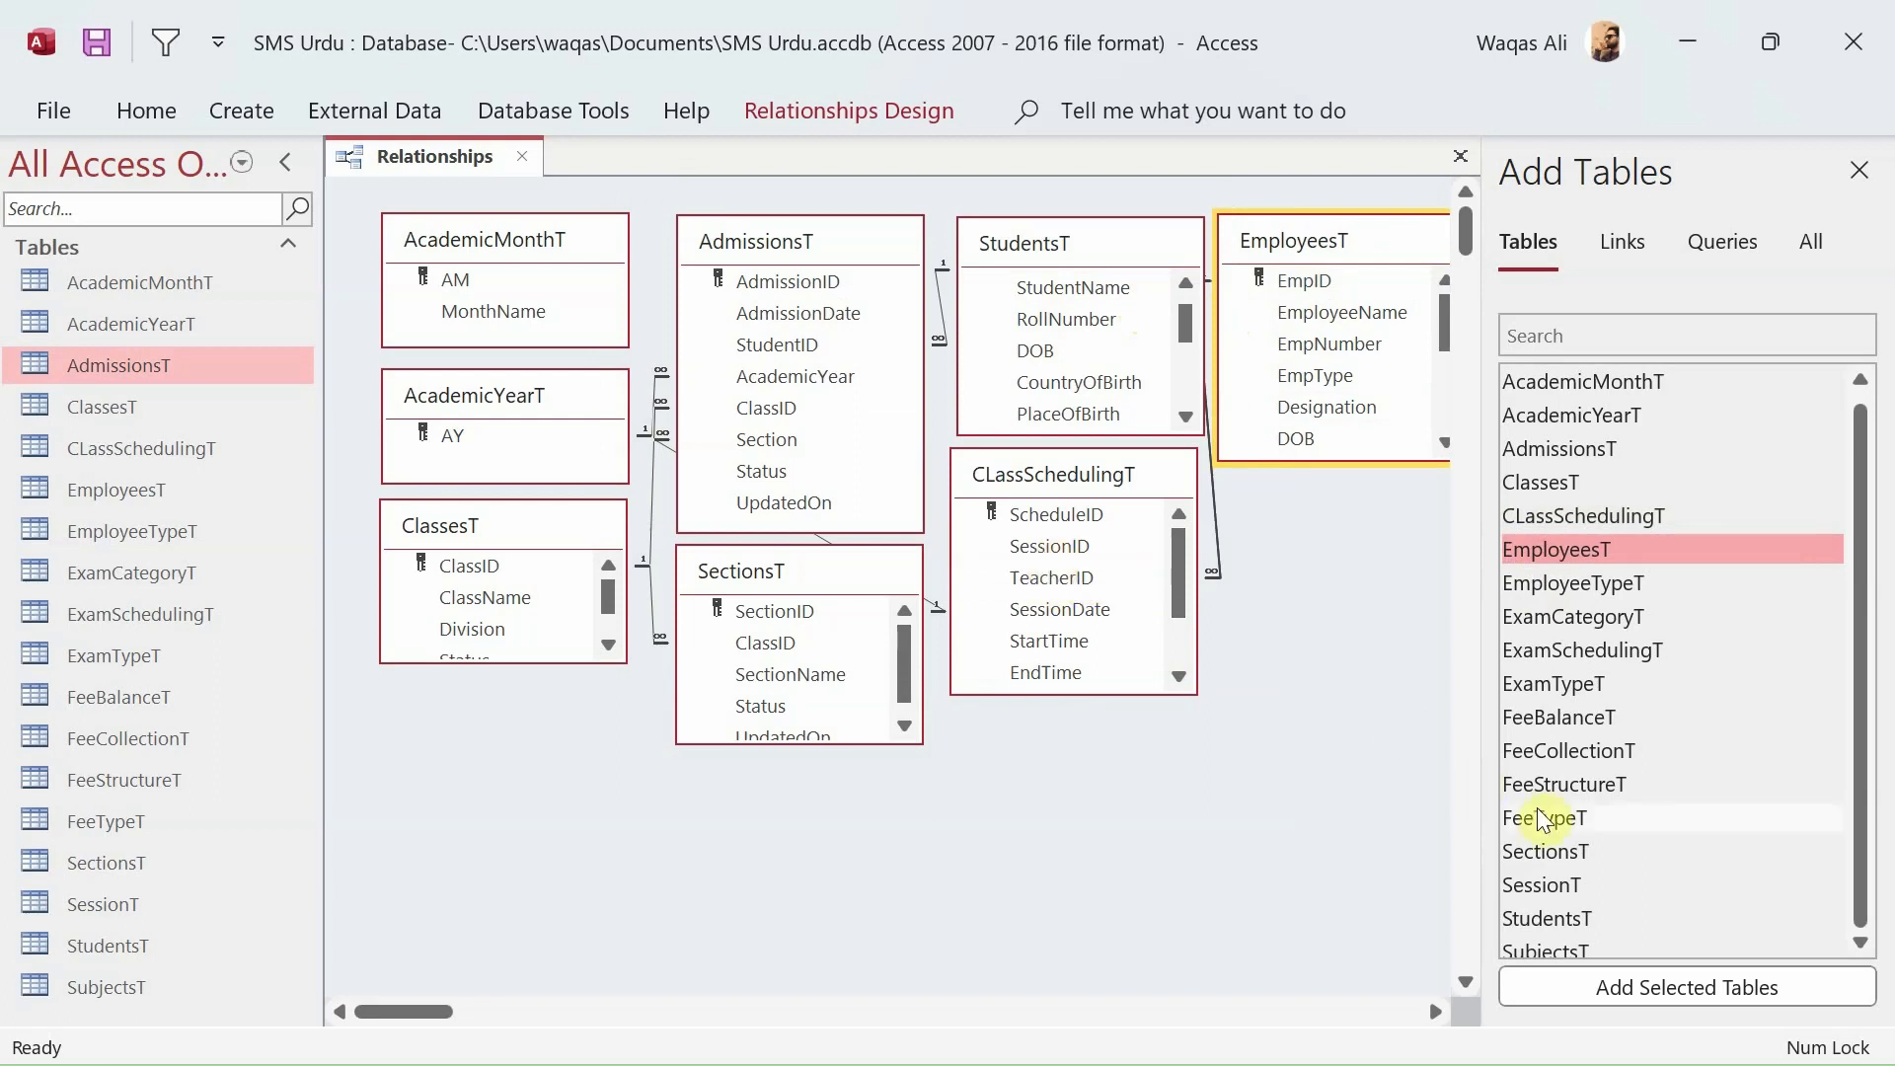
{"action": "double_click", "coordinate": [1552, 885]}
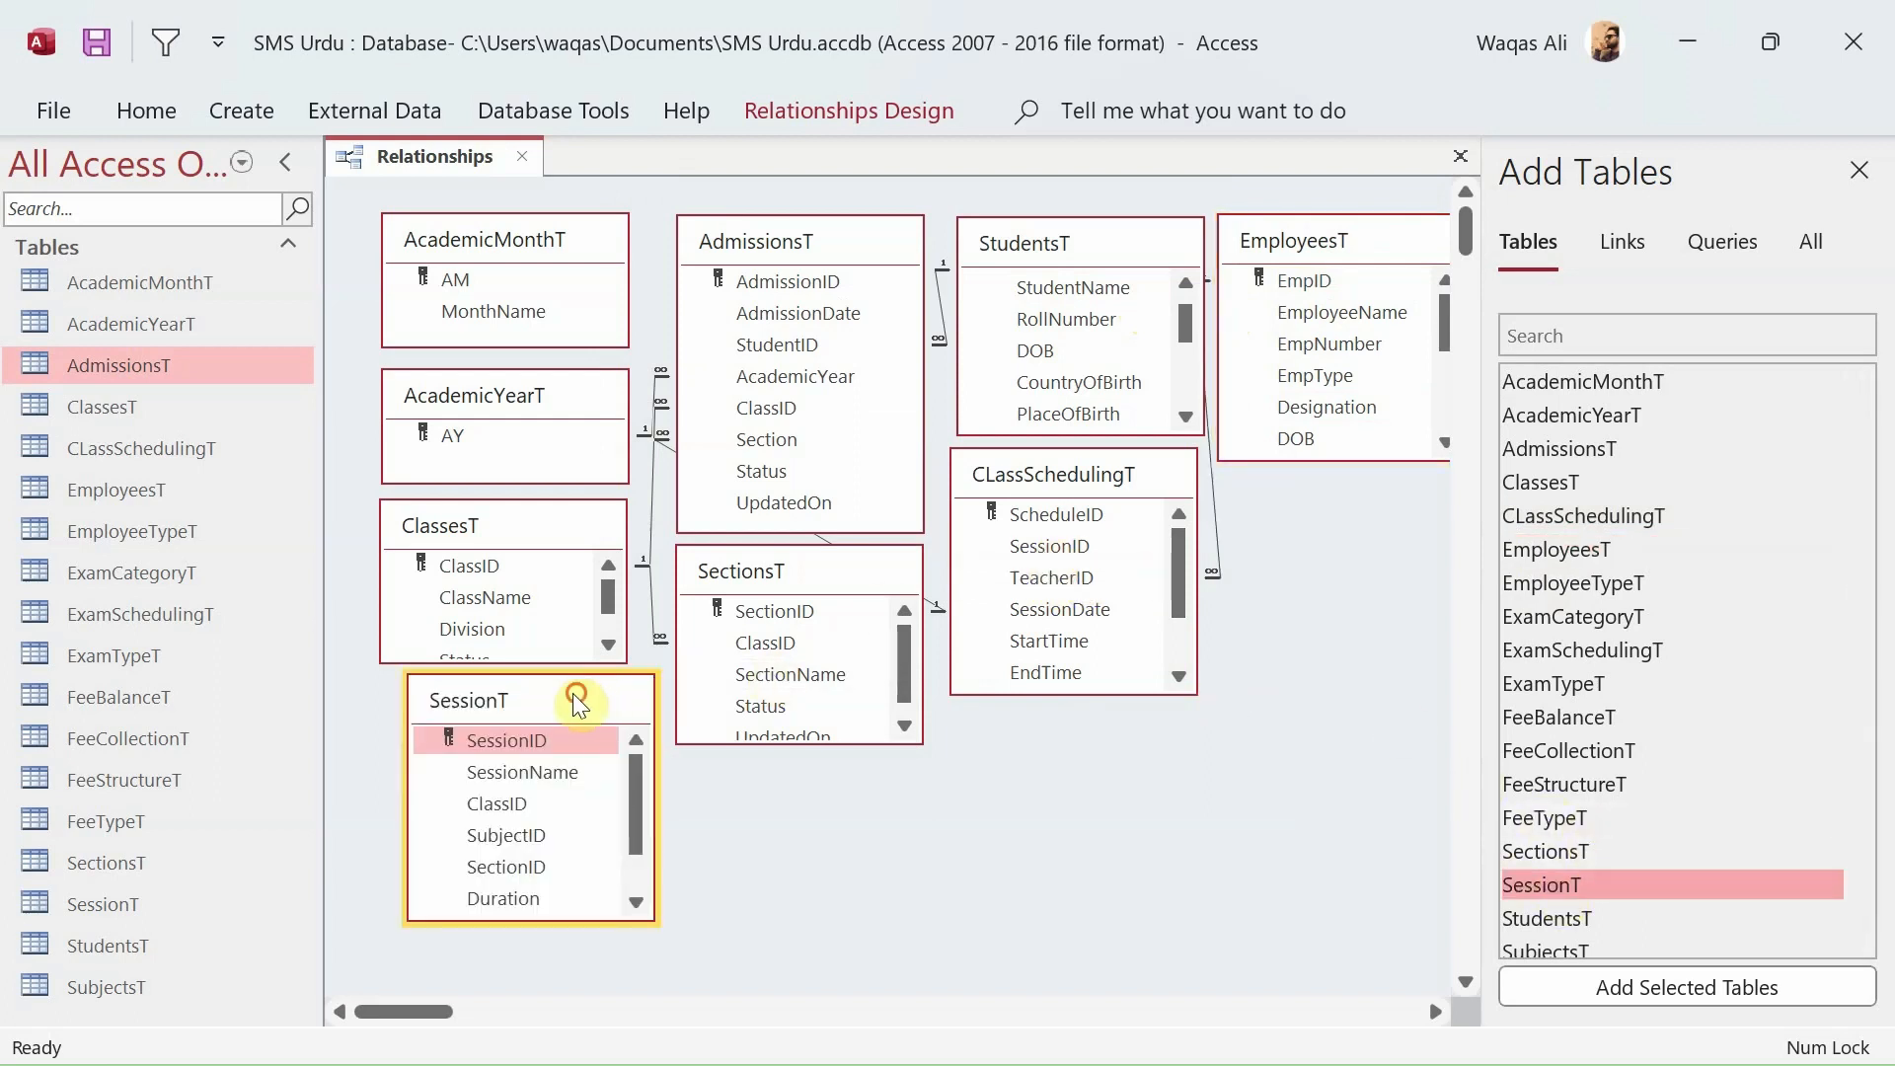
{"action": "left_click_drag", "start_coordinate": [576, 697], "coordinate": [547, 690]}
{"action": "left_click_drag", "start_coordinate": [457, 739], "coordinate": [1046, 549]}
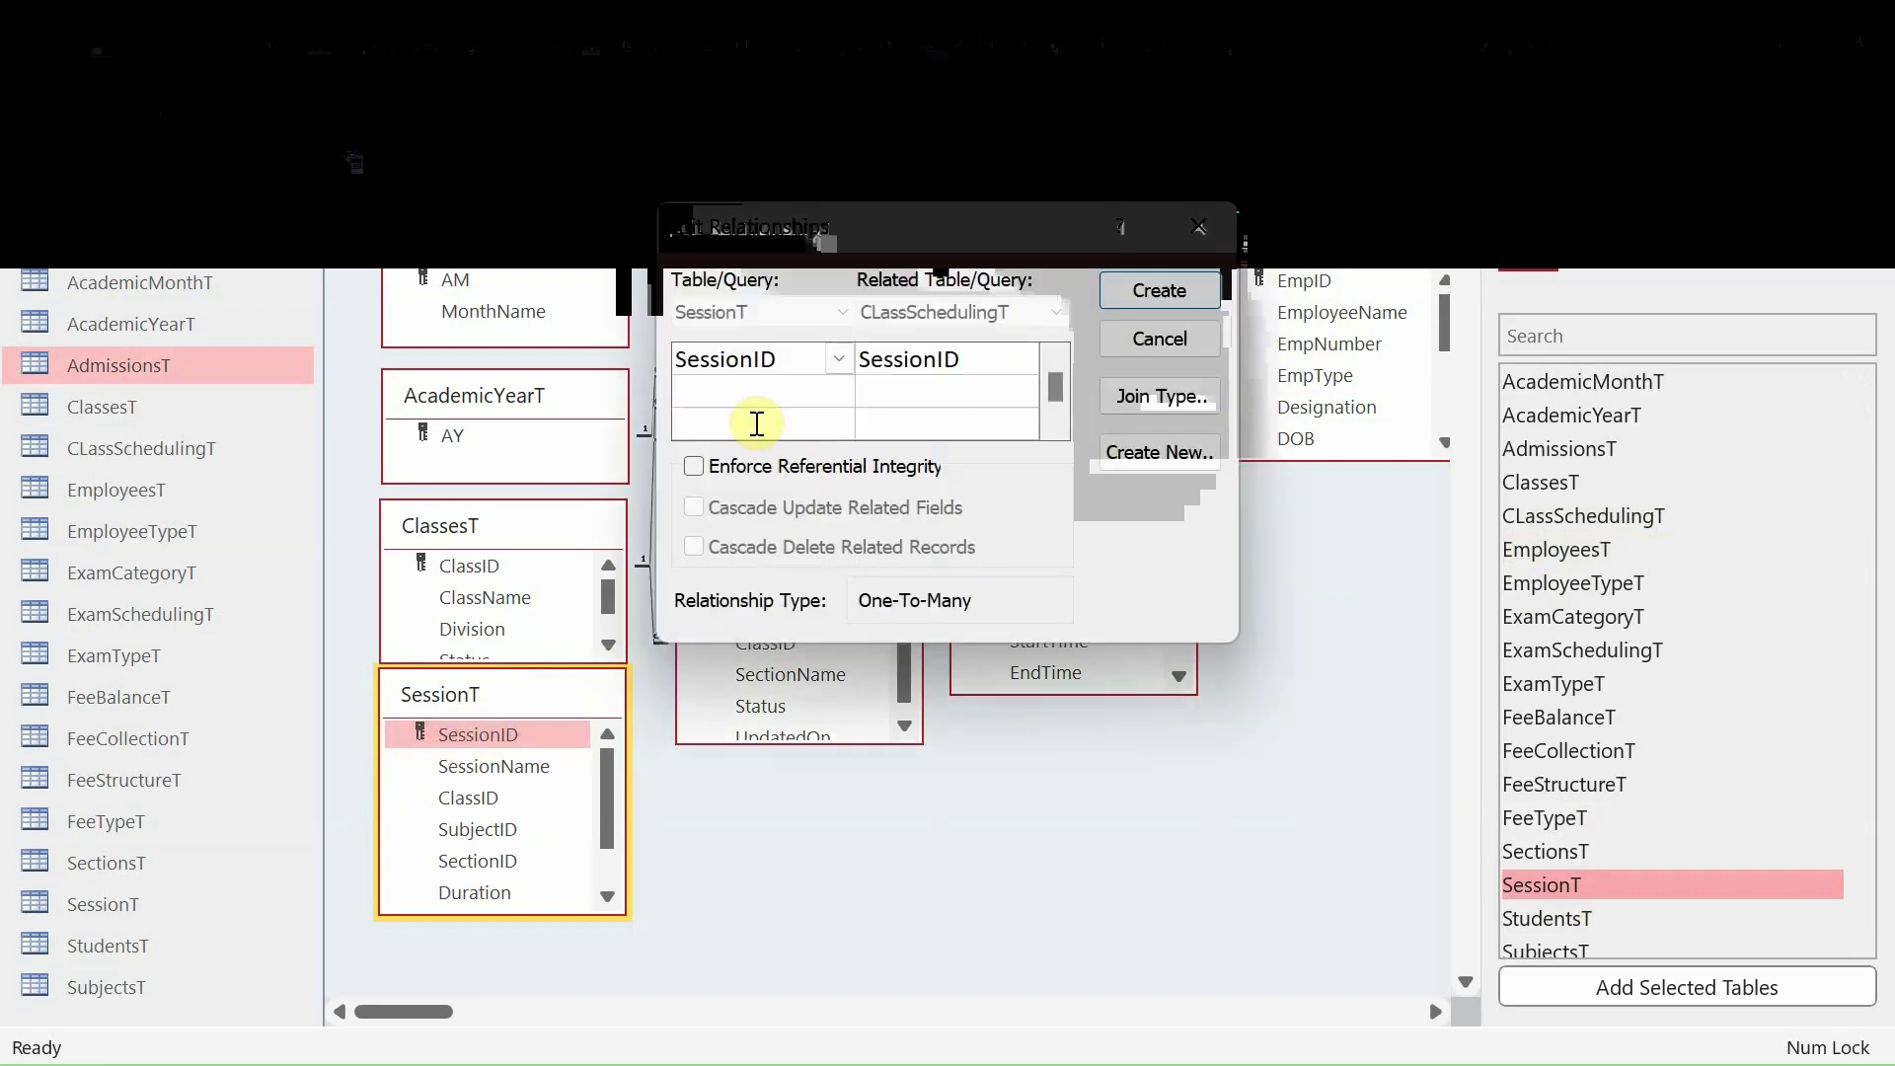
{"action": "left_click", "coordinate": [774, 467]}
{"action": "left_click", "coordinate": [779, 502]}
{"action": "left_click", "coordinate": [1161, 293]}
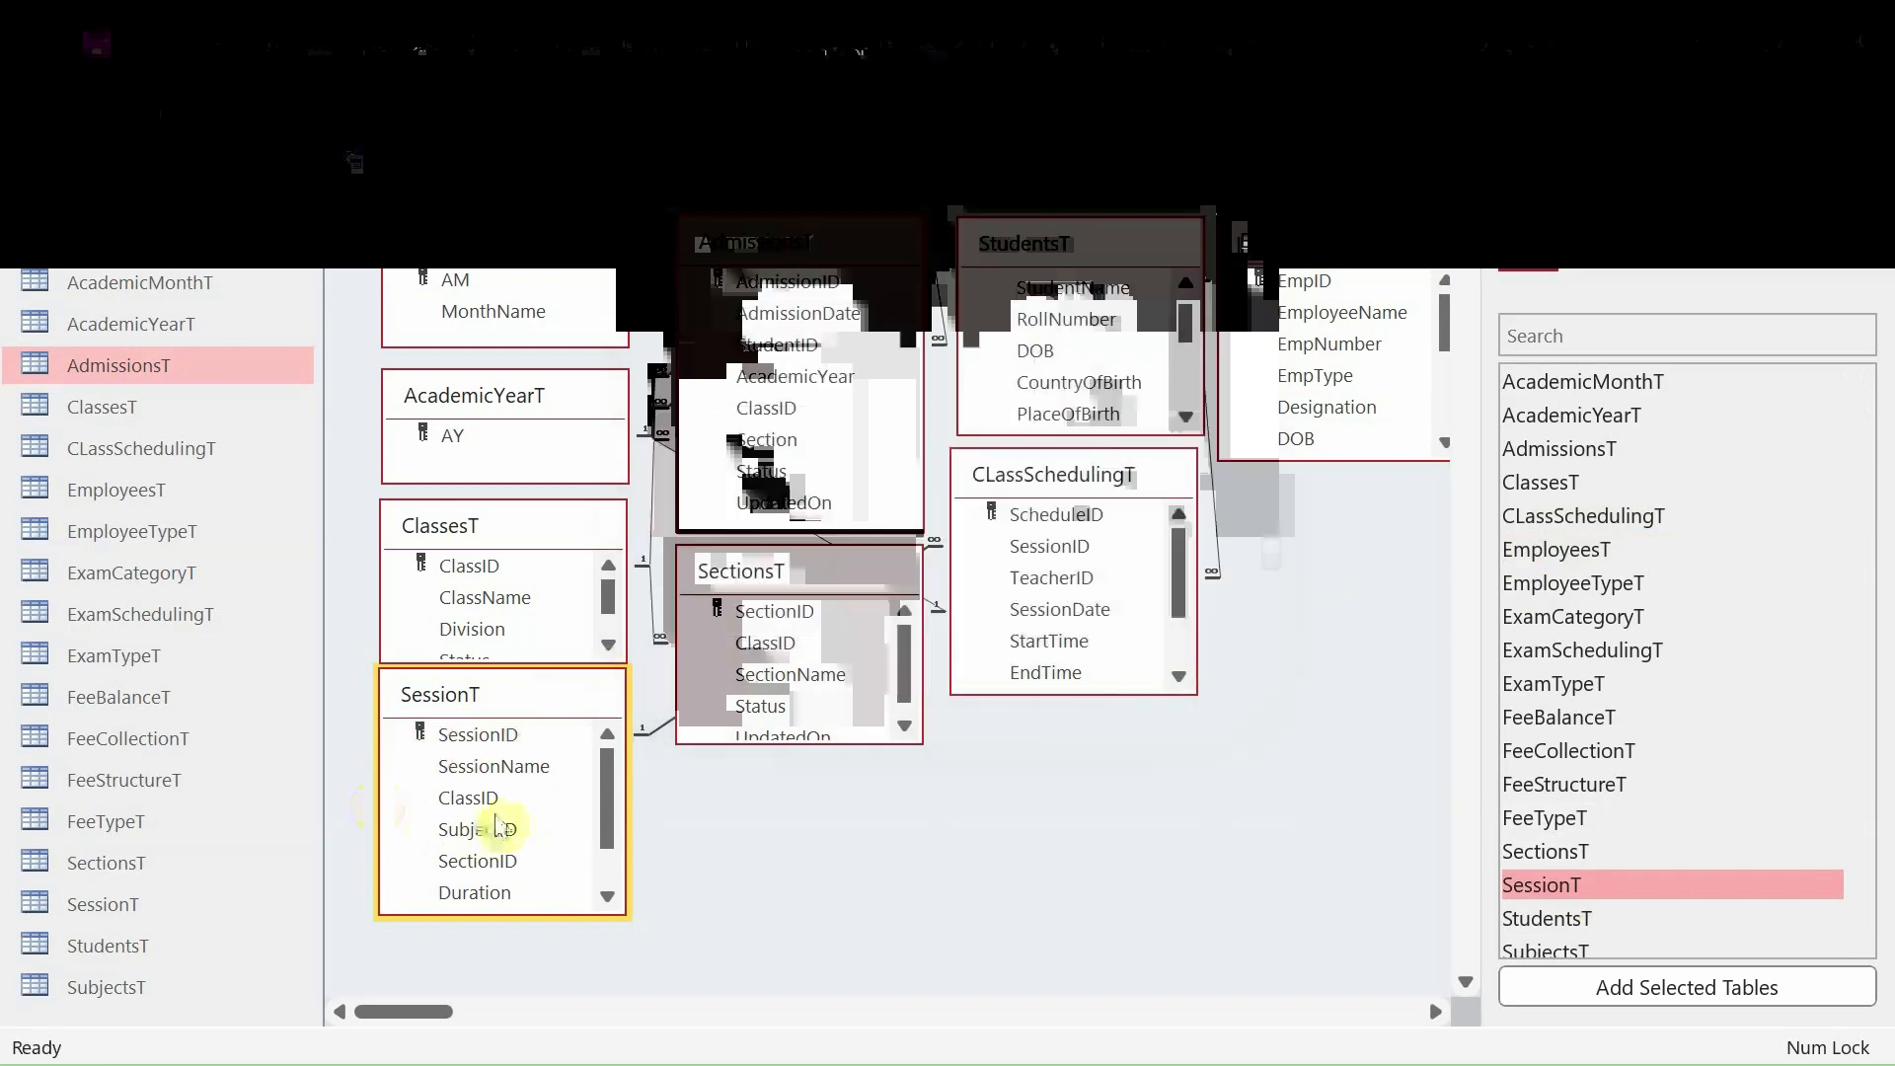
Check CLassSchedulingT for a field matching ClassID of SessionT, and shorten its box to end just below SessionDate.
{"action": "left_click", "coordinate": [469, 802]}
{"action": "left_click_drag", "start_coordinate": [469, 807], "coordinate": [1093, 631]}
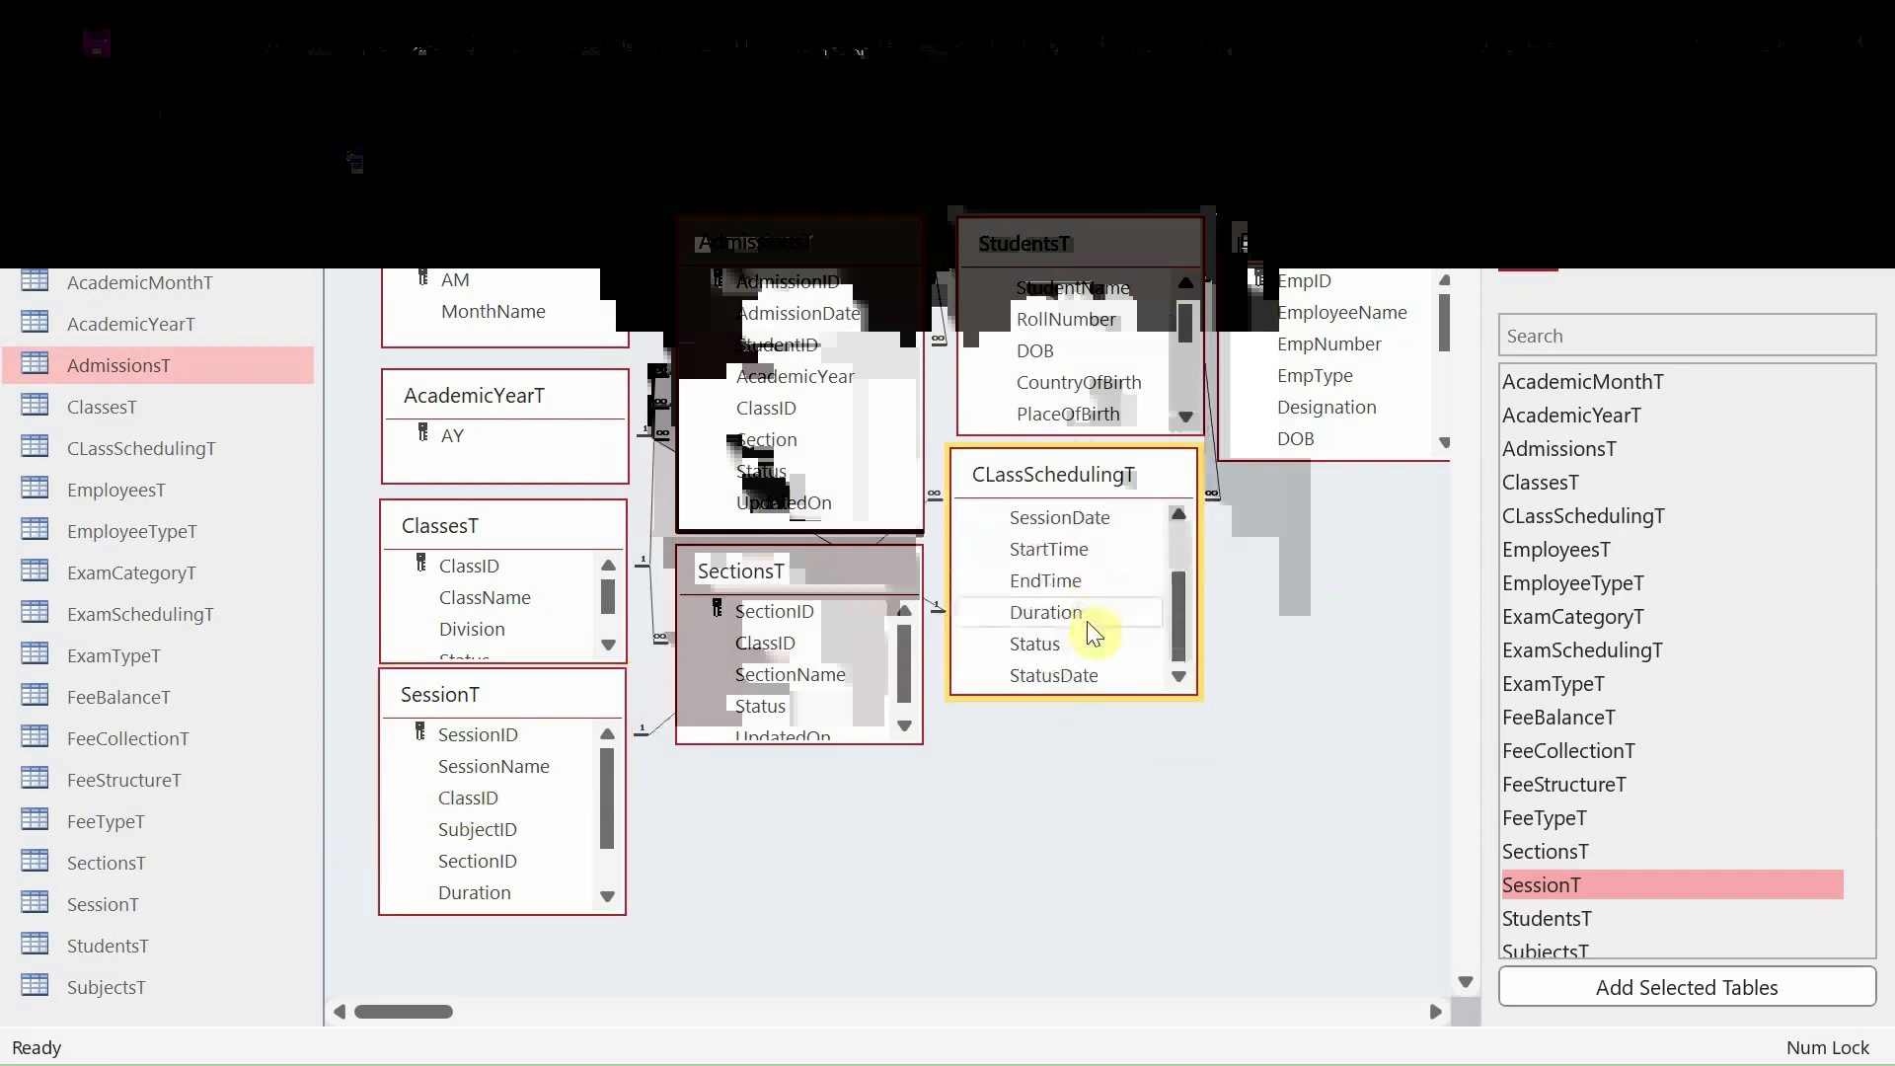
{"action": "scroll", "coordinate": [1087, 620], "scroll_direction": "up", "scroll_amount": 1}
{"action": "left_click_drag", "start_coordinate": [1080, 698], "coordinate": [1082, 645]}
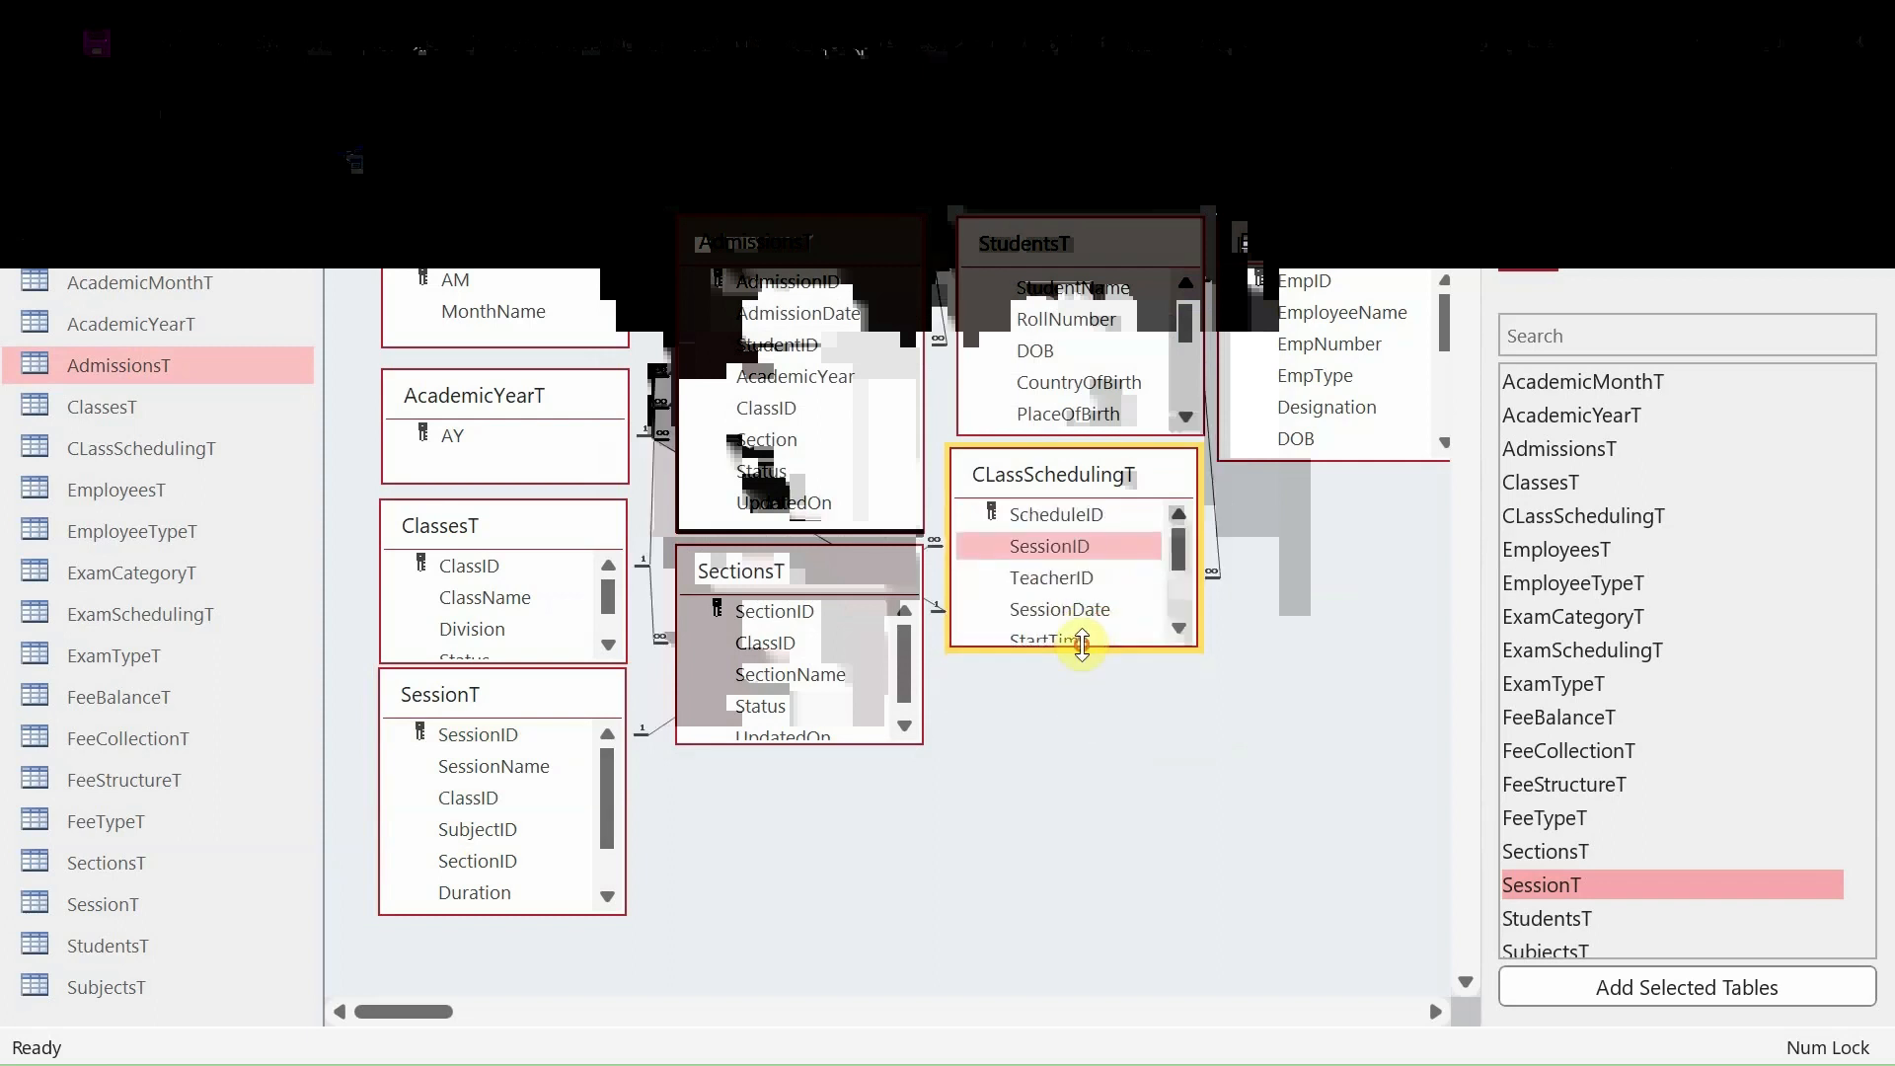
Relate ClassID in ClassesT to ClassID in SessionT with referential integrity and cascading updates.
{"action": "left_click", "coordinate": [512, 803]}
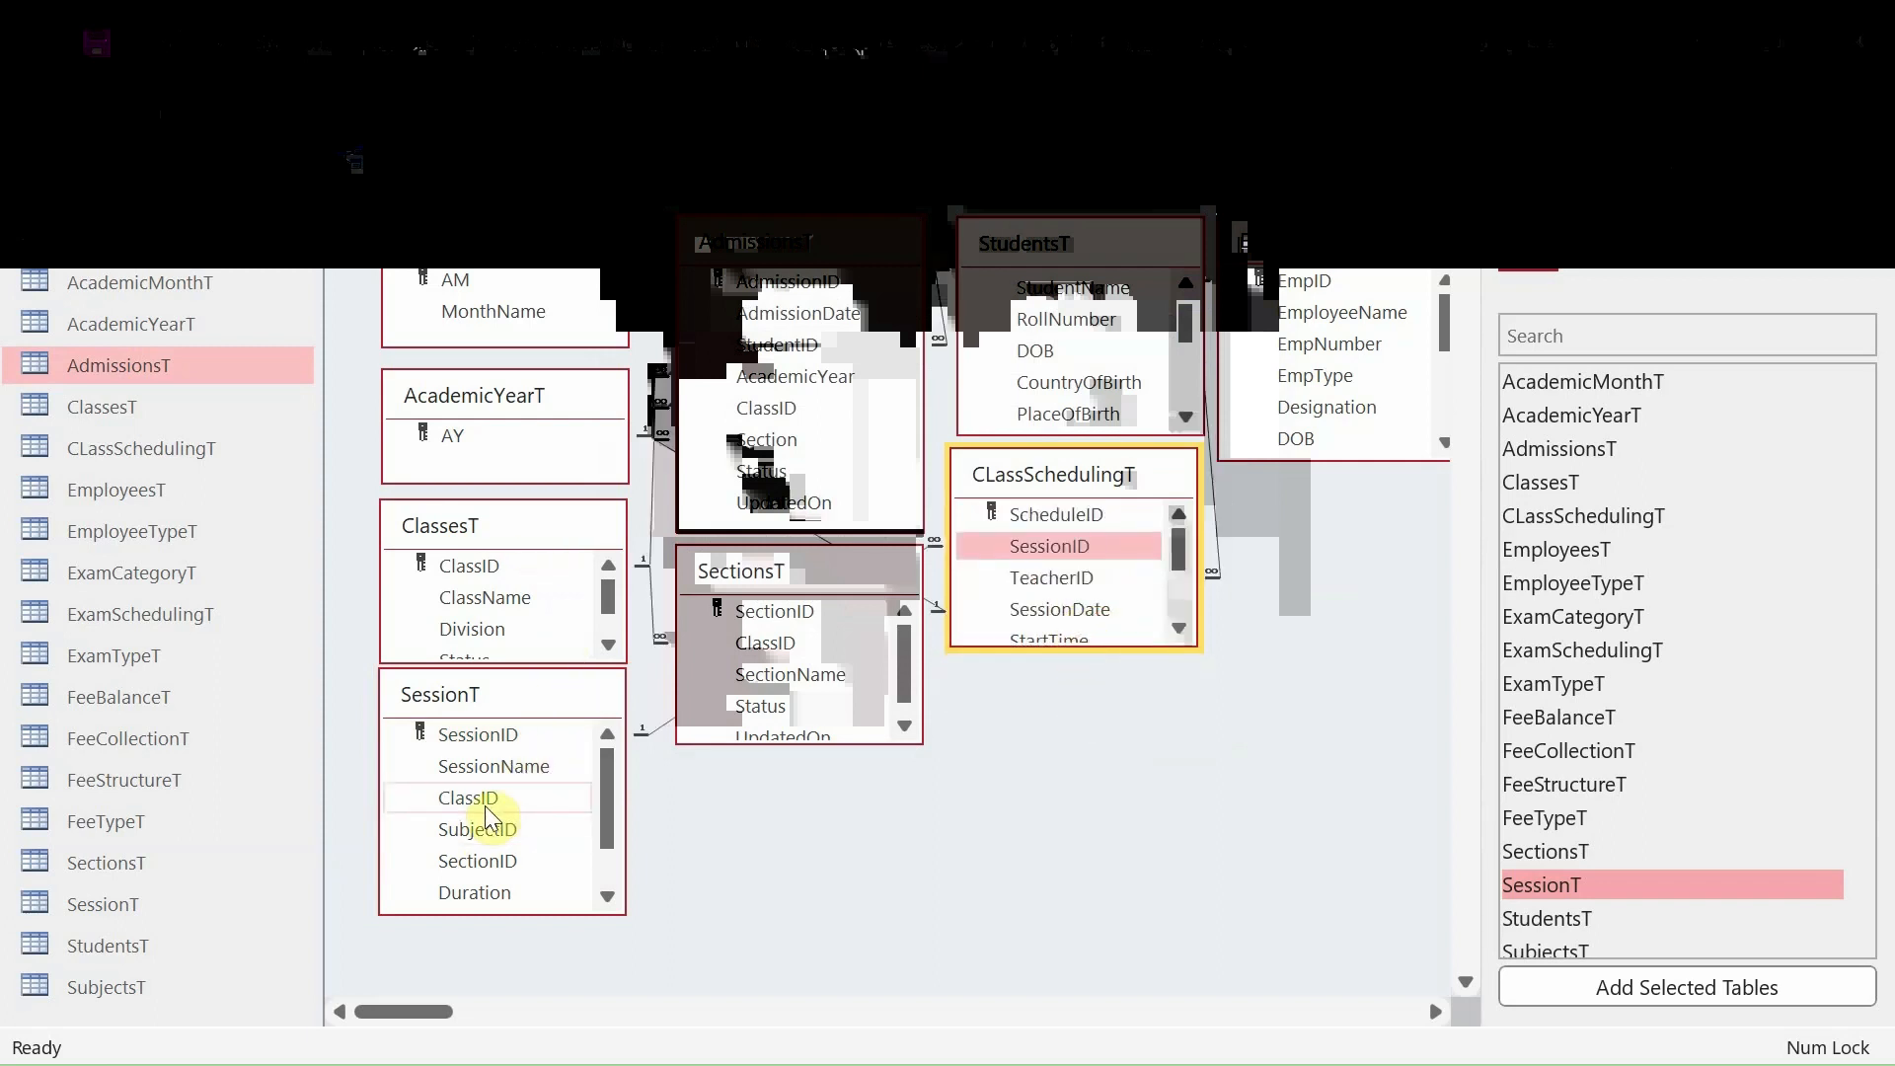
{"action": "left_click_drag", "start_coordinate": [478, 805], "coordinate": [471, 590]}
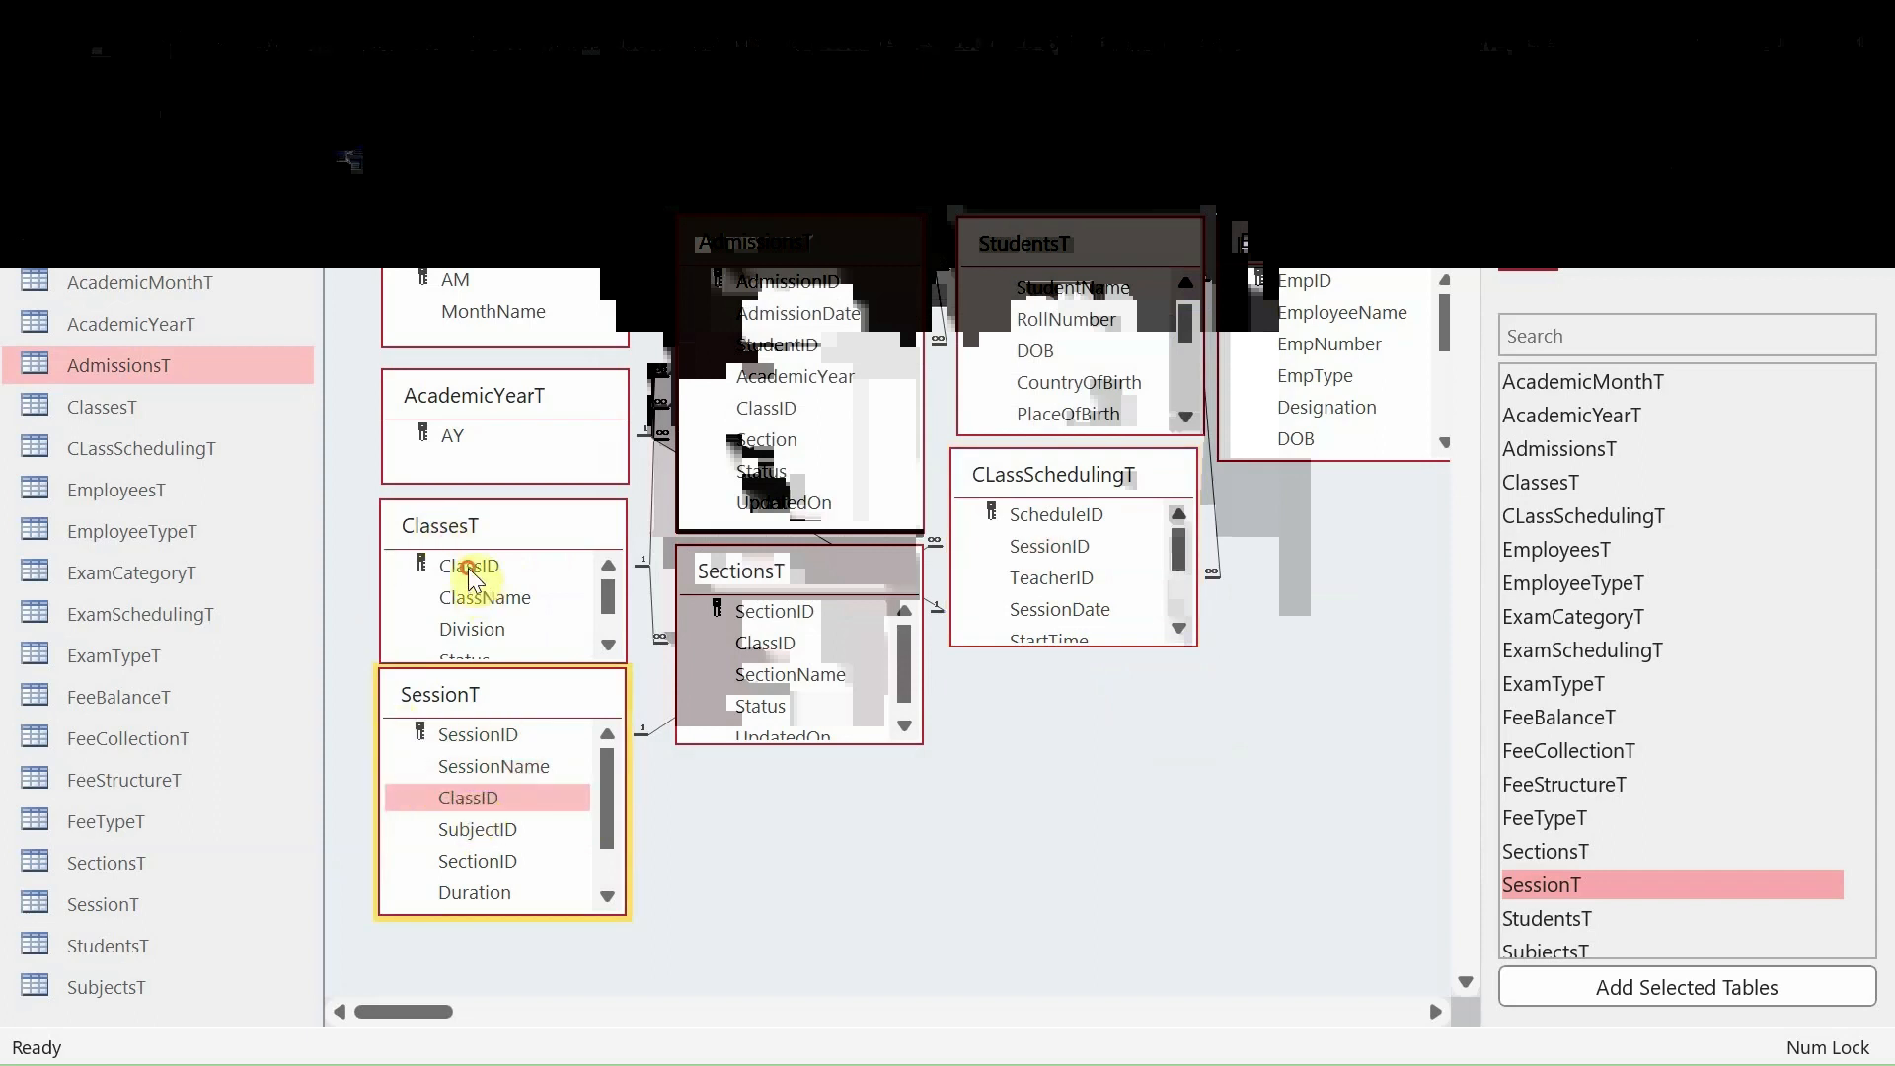
{"action": "left_click", "coordinate": [810, 482]}
{"action": "left_click", "coordinate": [796, 514]}
{"action": "left_click", "coordinate": [1142, 300]}
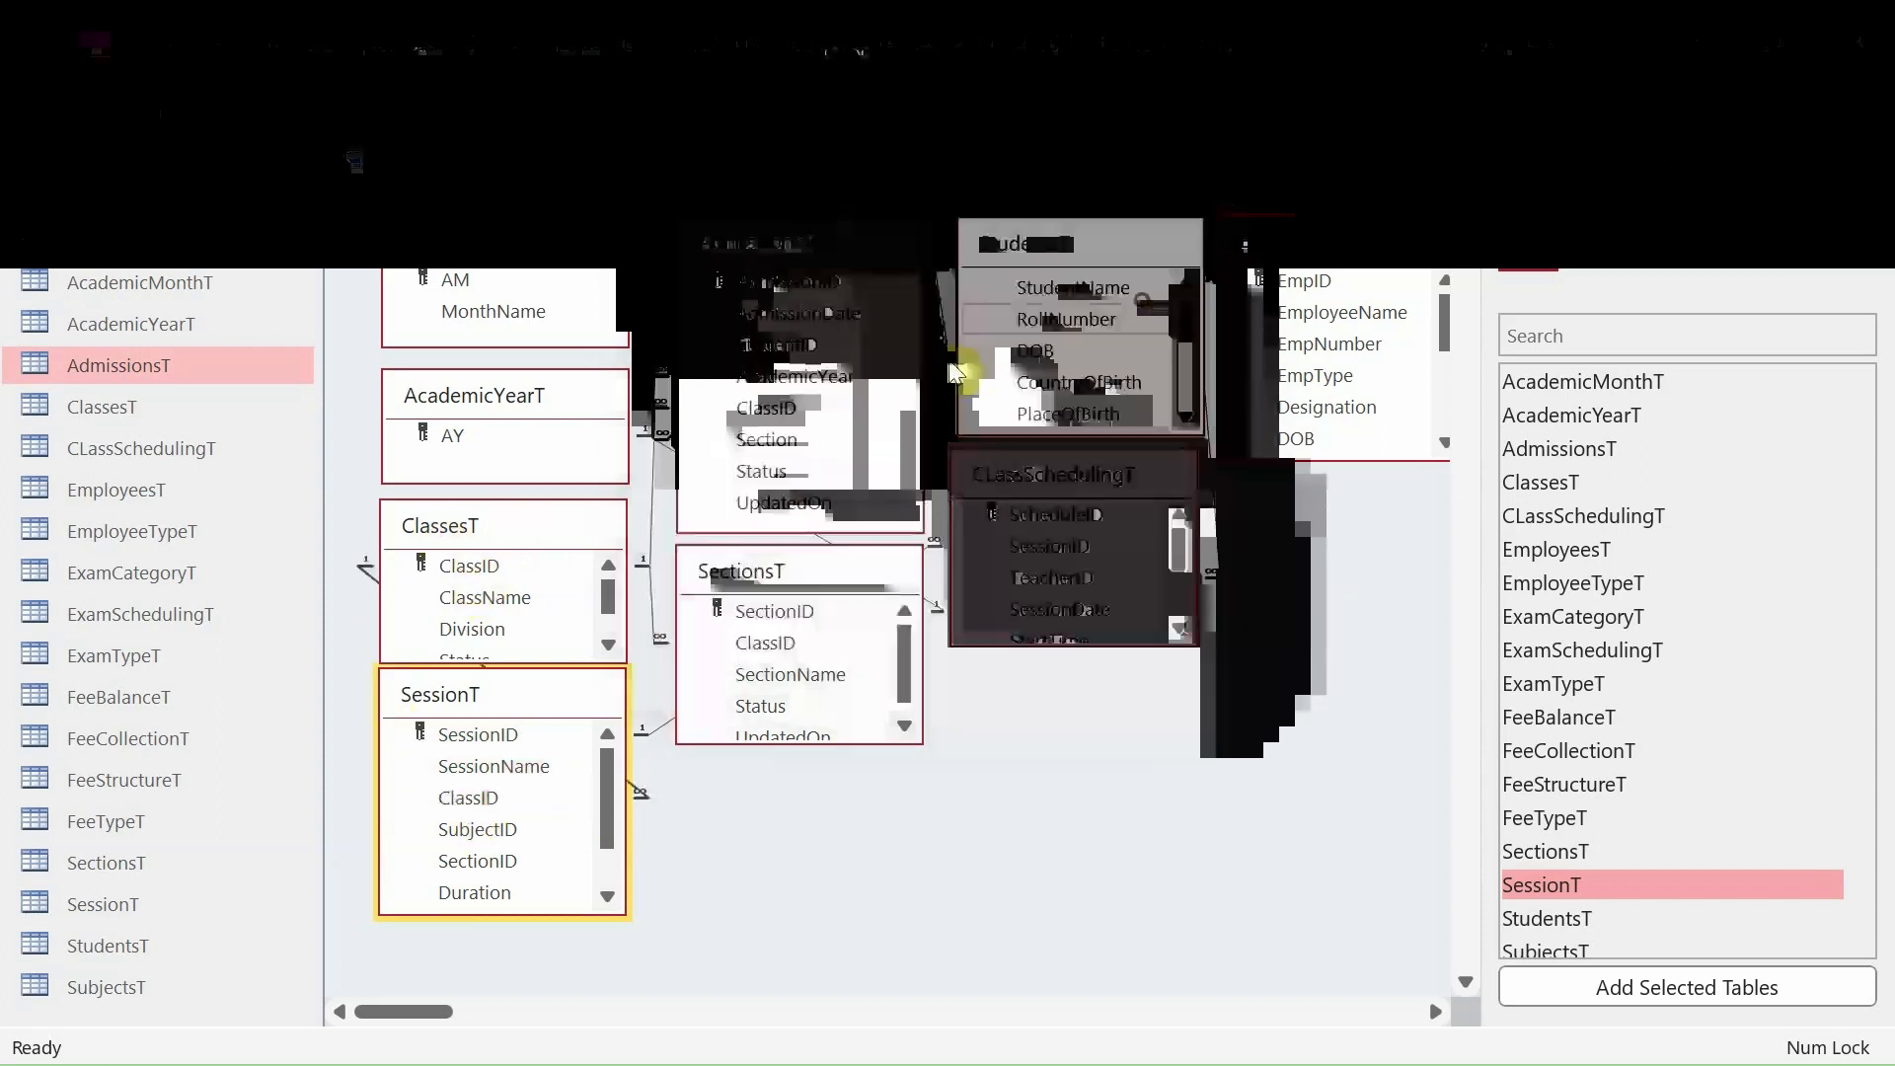
Add SubjectsT beneath SectionsT as the source for the SubjectID field of SessionT.
{"action": "left_click", "coordinate": [477, 830]}
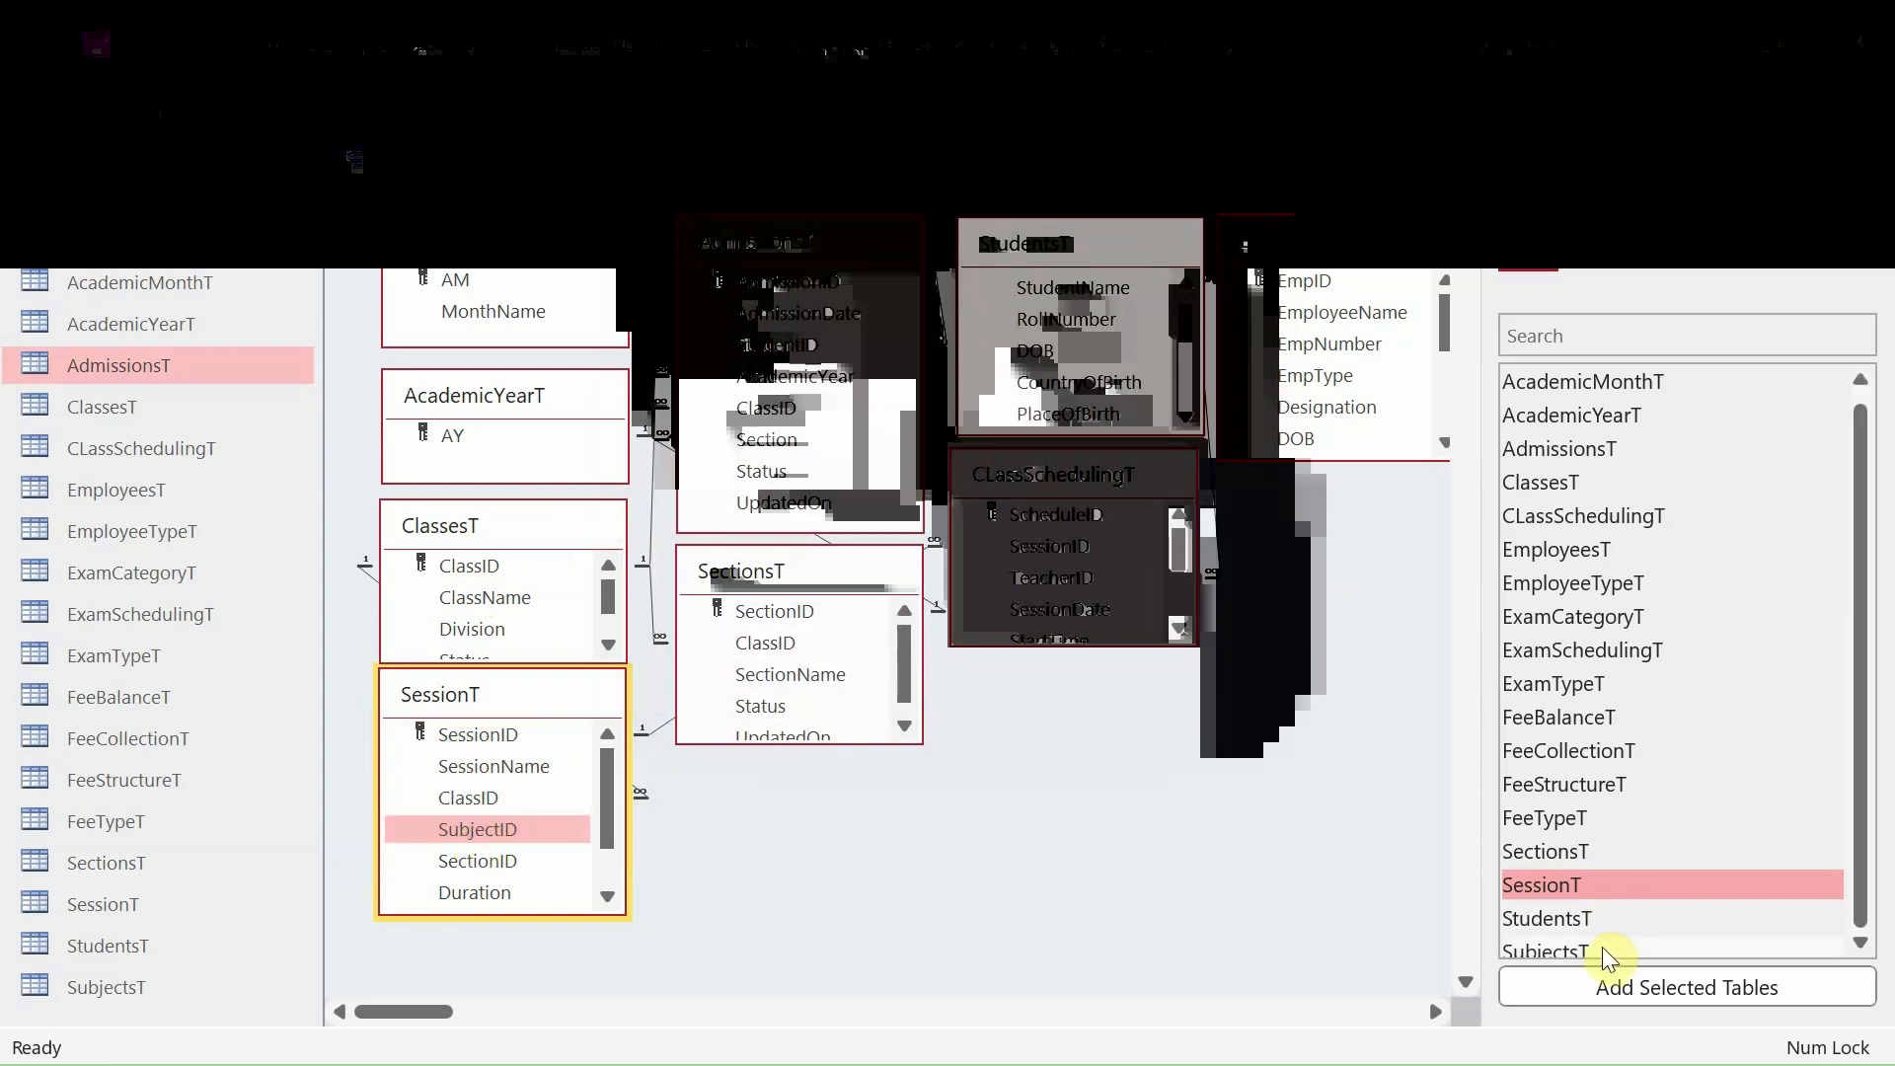
{"action": "left_click", "coordinate": [1555, 953]}
{"action": "left_click_drag", "start_coordinate": [1553, 951], "coordinate": [722, 758]}
{"action": "mouse_move", "coordinate": [810, 767]}
{"action": "left_mouse_down"}
{"action": "mouse_move", "coordinate": [782, 778]}
{"action": "mouse_move", "coordinate": [836, 795]}
{"action": "mouse_move", "coordinate": [818, 768]}
{"action": "left_mouse_up"}
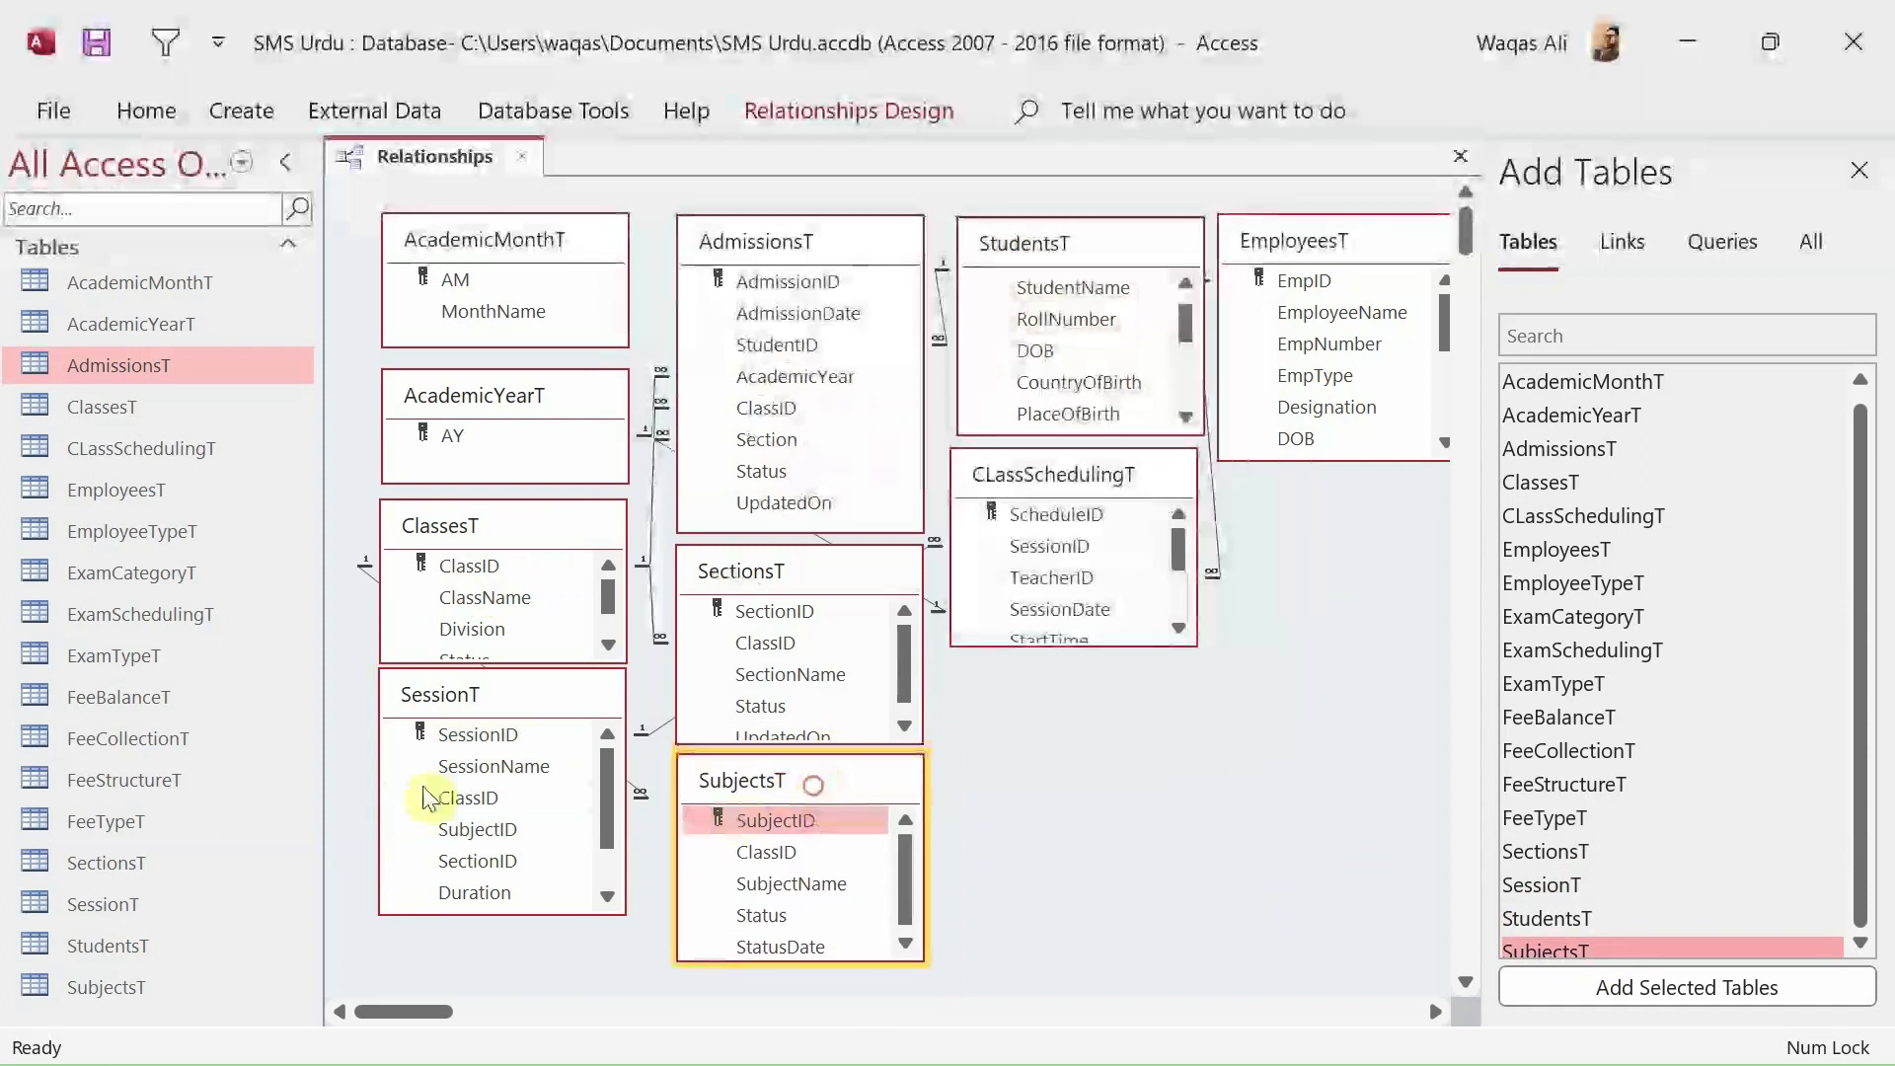
Relate SubjectID in SubjectsT to SubjectID in SessionT with referential integrity and cascading updates.
{"action": "left_click_drag", "start_coordinate": [740, 820], "coordinate": [499, 830]}
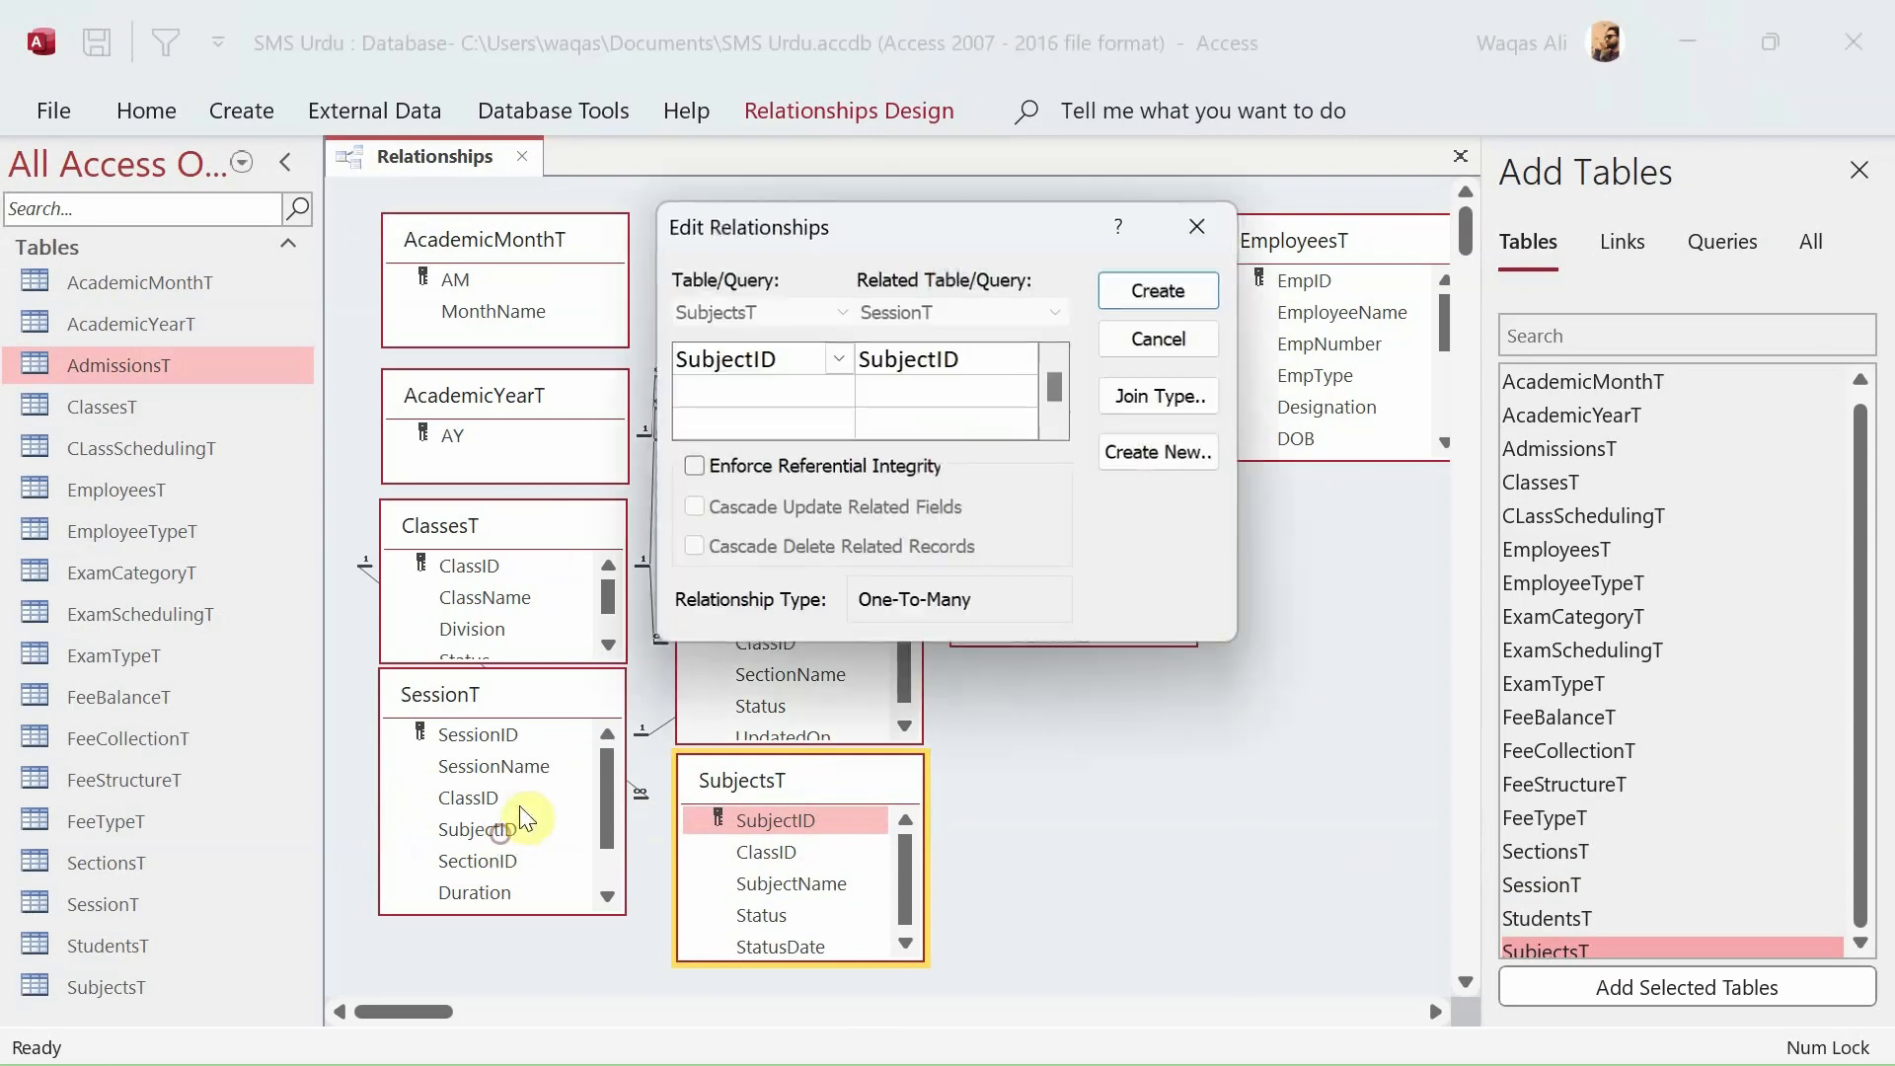
{"action": "left_click", "coordinate": [779, 466]}
{"action": "left_click", "coordinate": [795, 508]}
{"action": "left_click", "coordinate": [1174, 292]}
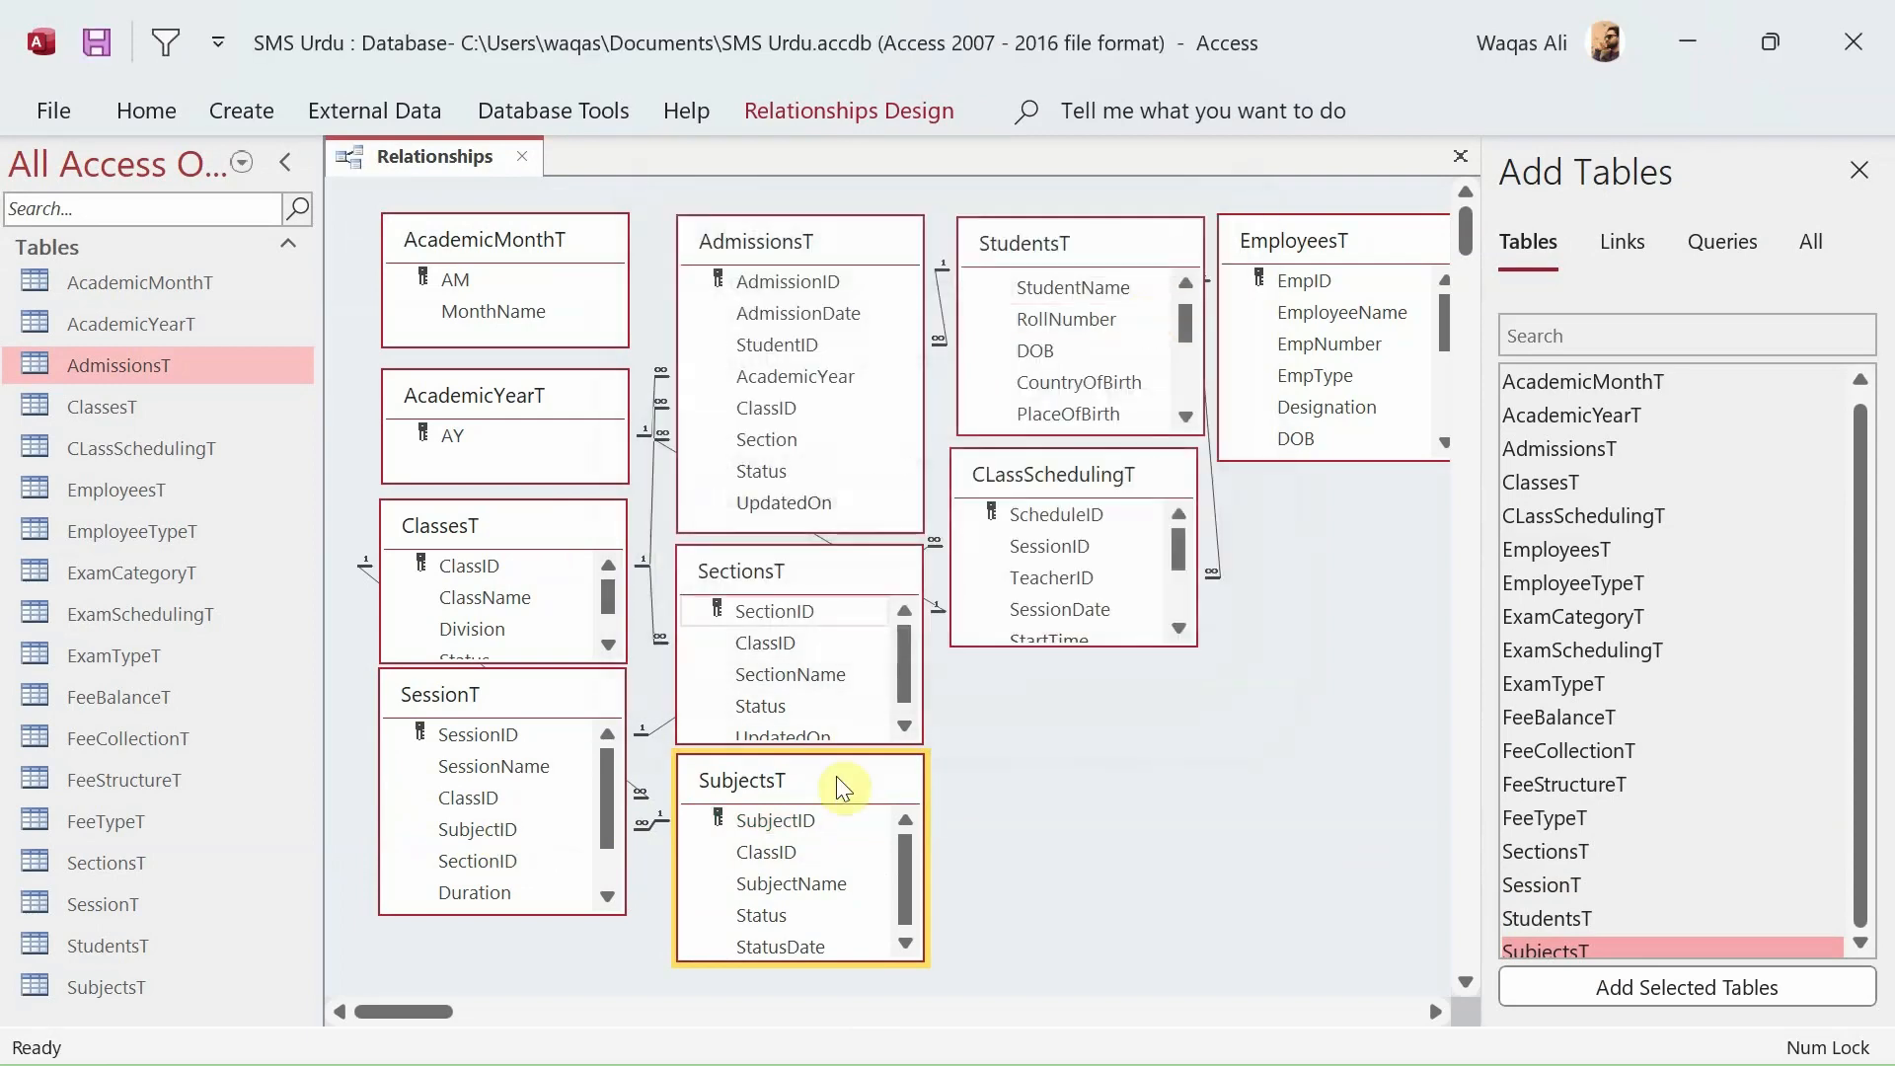
{"action": "left_click", "coordinate": [780, 854]}
Relate SectionID in SectionsT to SectionID in SessionT with referential integrity and cascading updates.
{"action": "left_click_drag", "start_coordinate": [504, 874], "coordinate": [750, 612]}
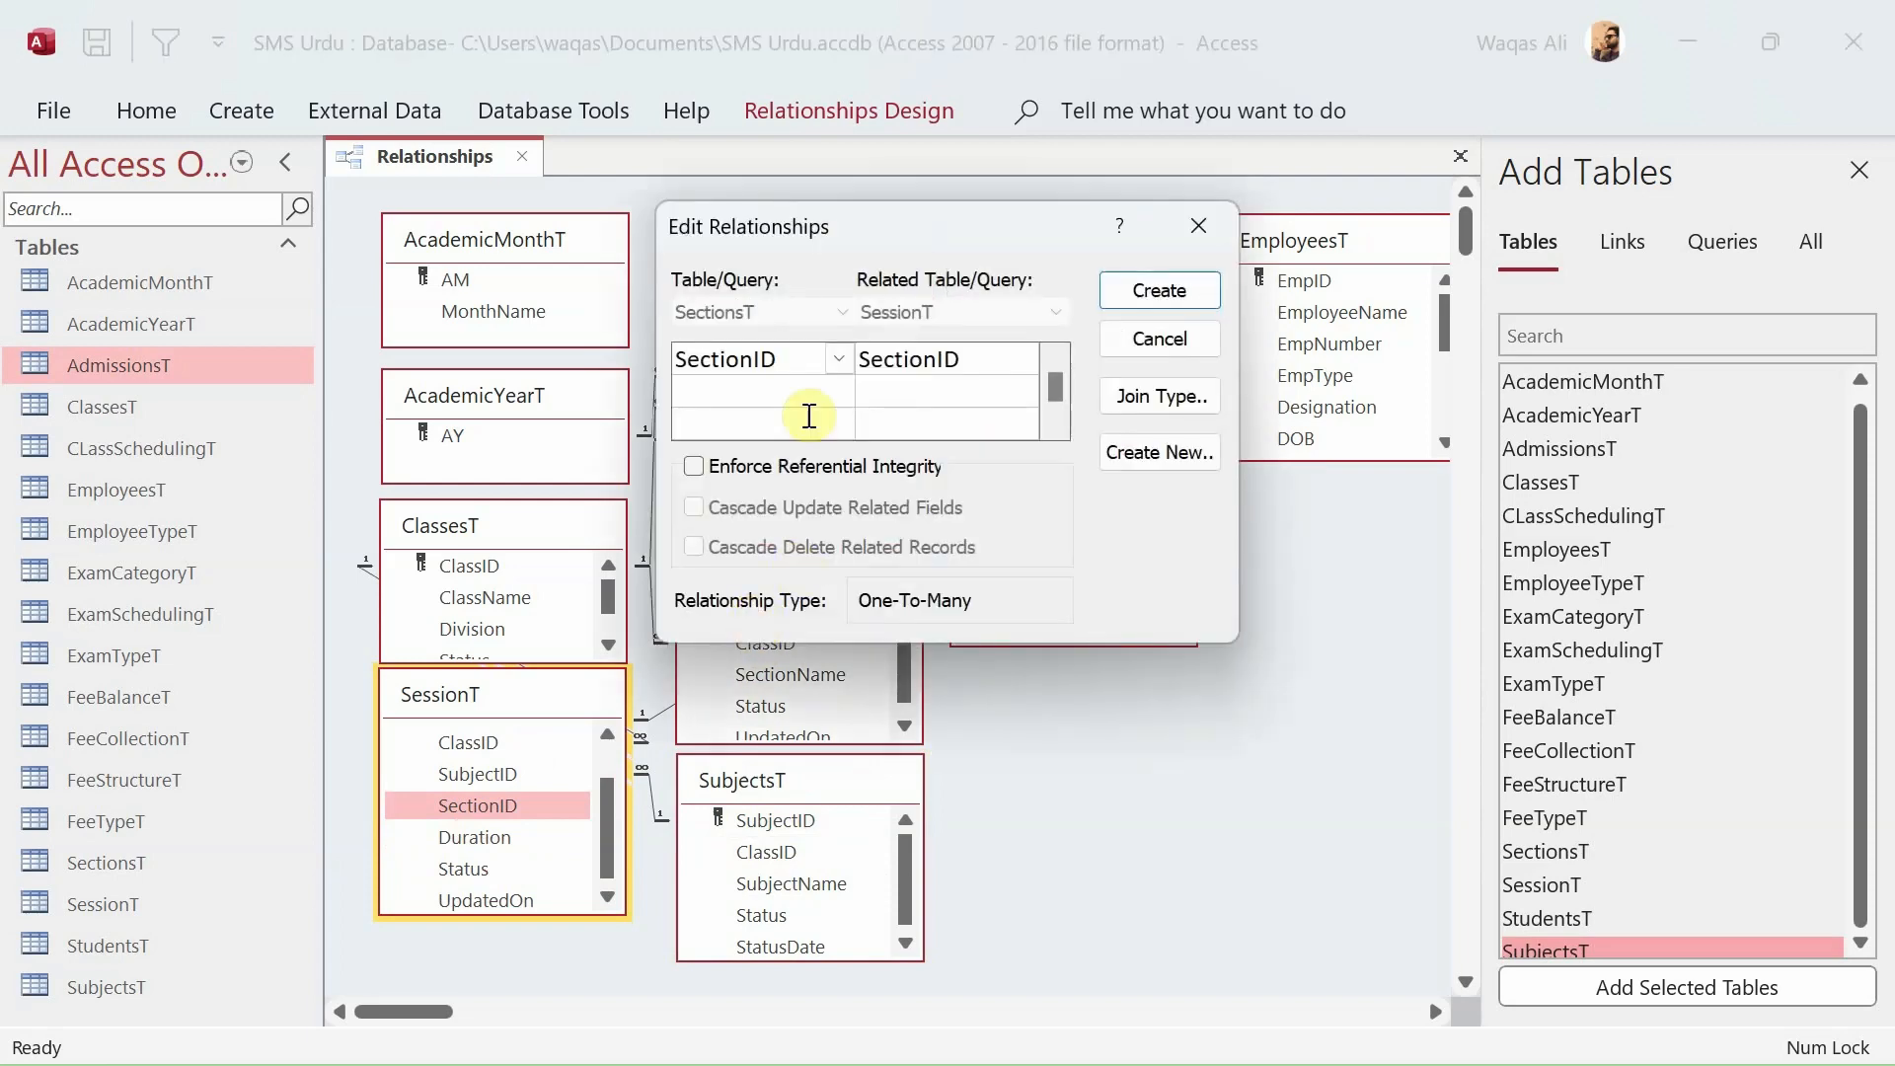
{"action": "left_click", "coordinate": [793, 466]}
{"action": "left_click", "coordinate": [818, 507]}
{"action": "left_click", "coordinate": [1115, 316]}
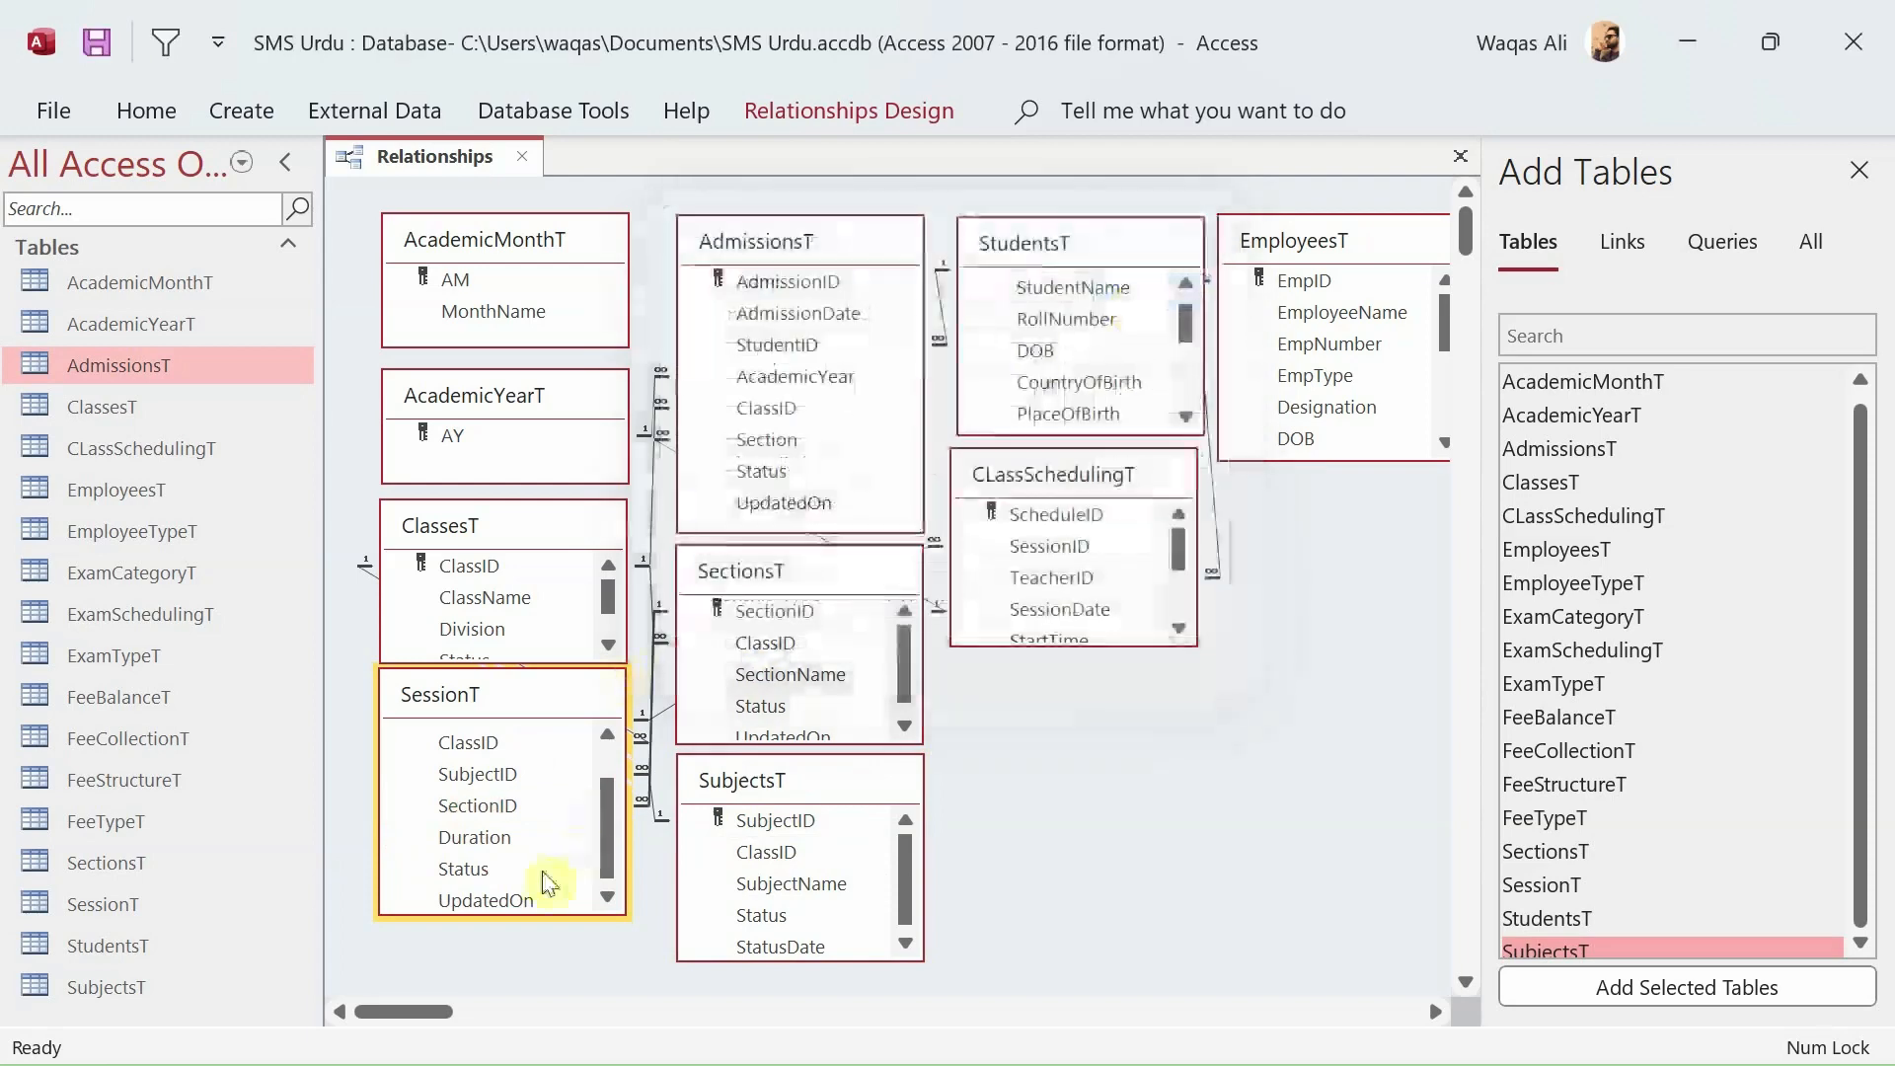
{"action": "scroll", "coordinate": [553, 868], "scroll_direction": "up", "scroll_amount": 1}
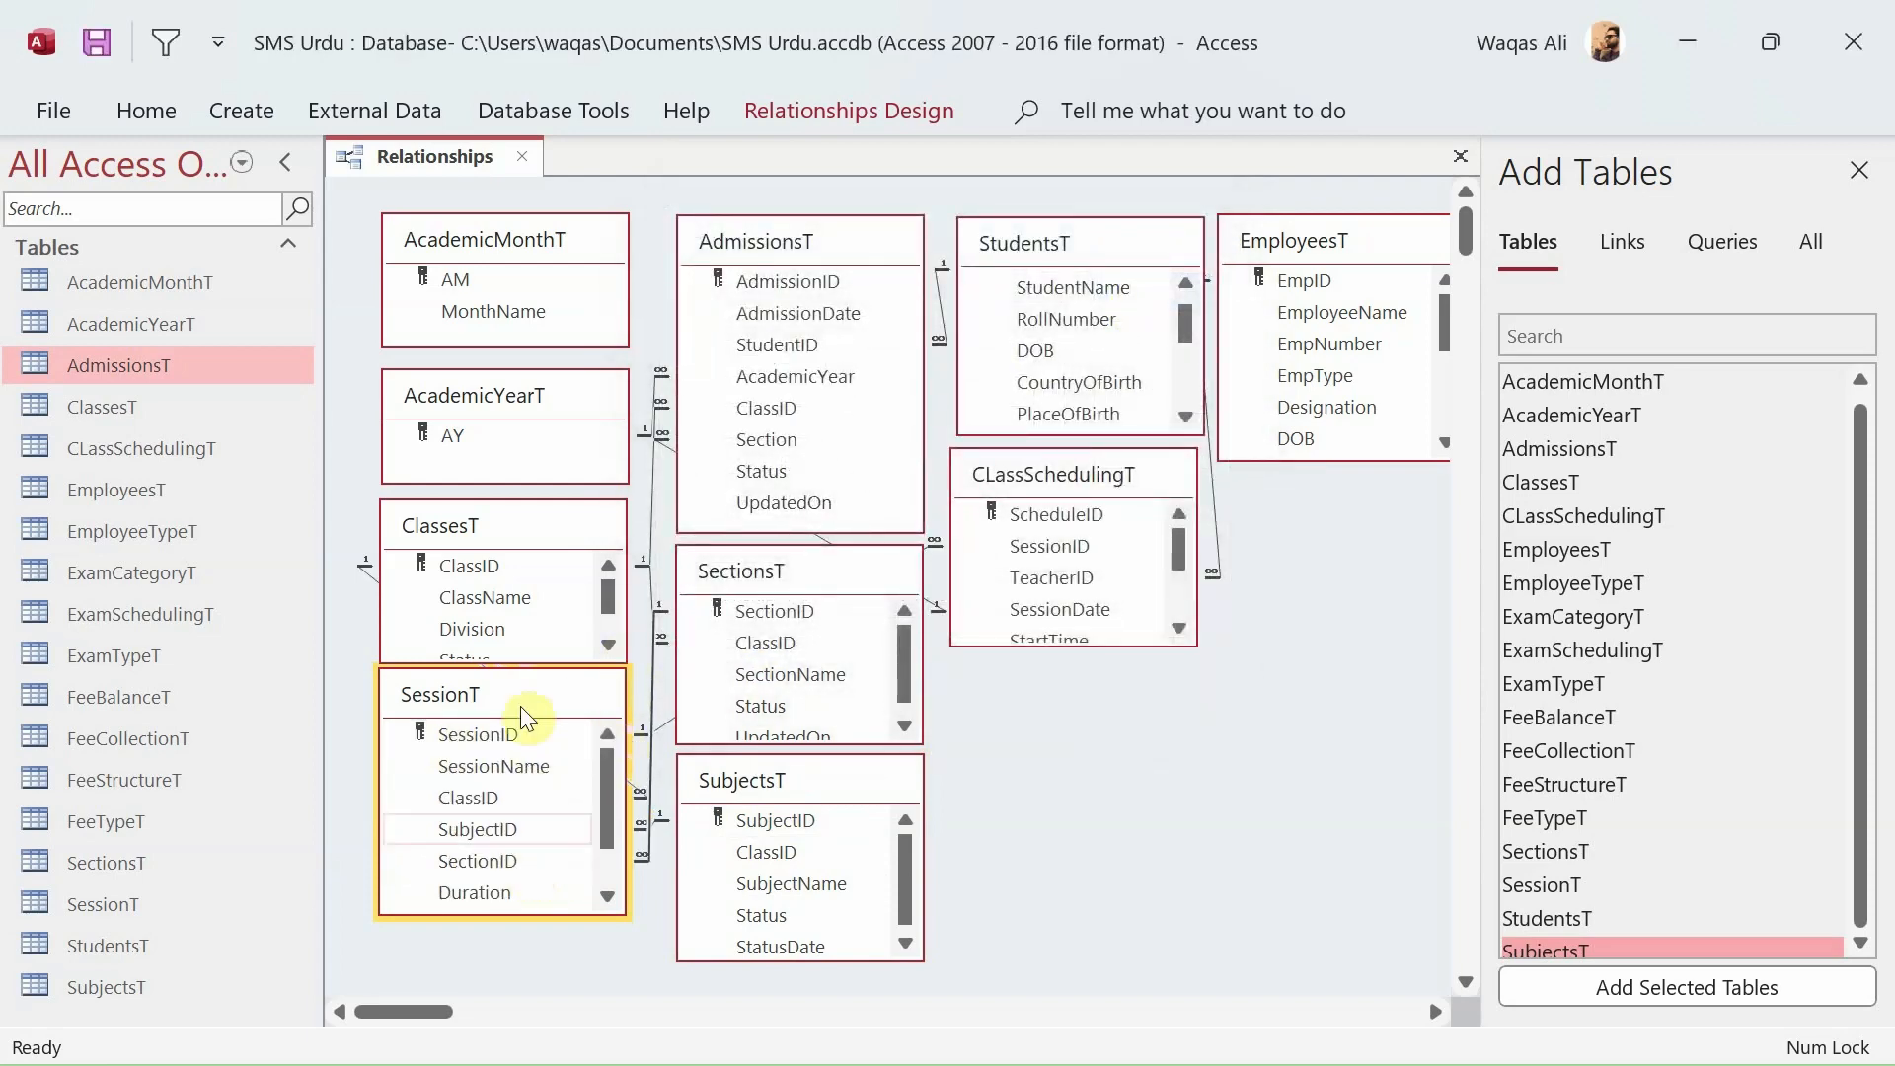
Relate ClassID in ClassesT to ClassID in SubjectsT with referential integrity and cascading updates, and shorten SubjectsT to end just below SubjectName.
{"action": "left_click_drag", "start_coordinate": [802, 778], "coordinate": [761, 768]}
{"action": "left_click", "coordinate": [766, 849]}
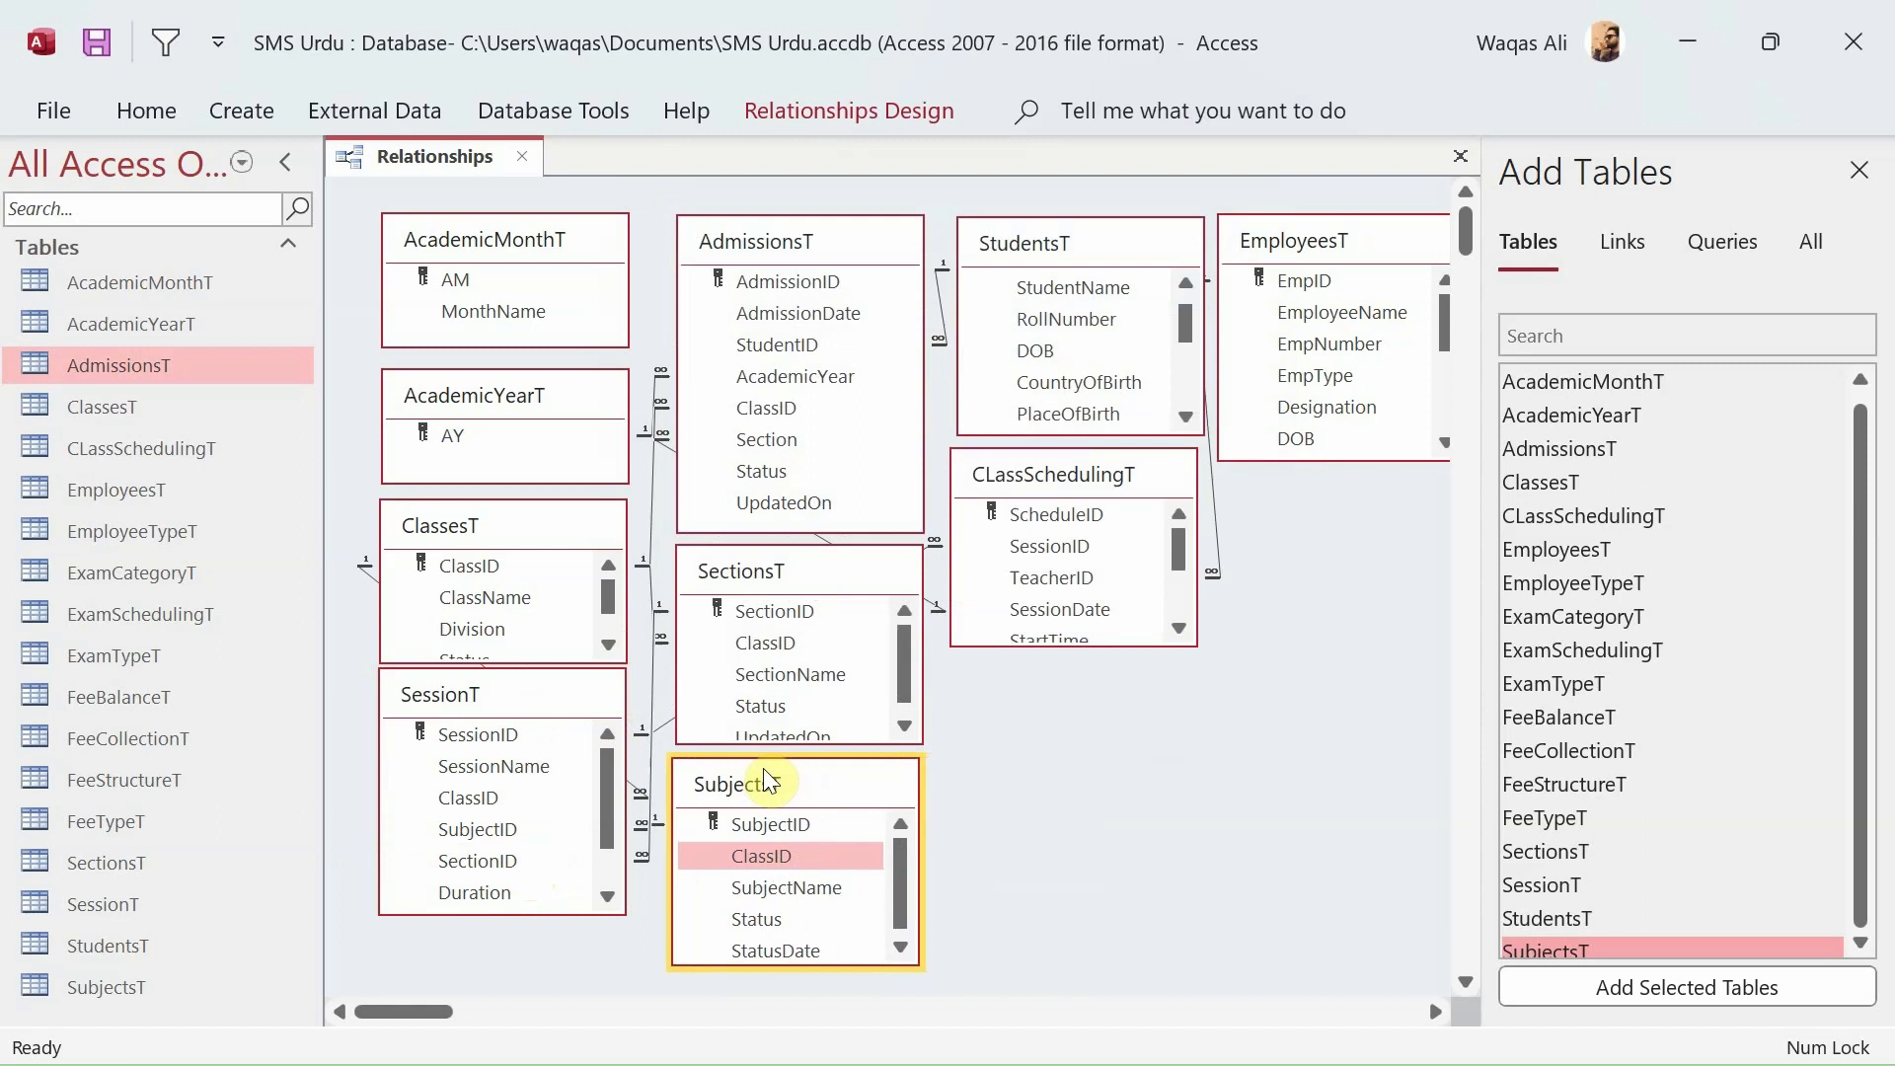
{"action": "left_click_drag", "start_coordinate": [750, 851], "coordinate": [490, 584]}
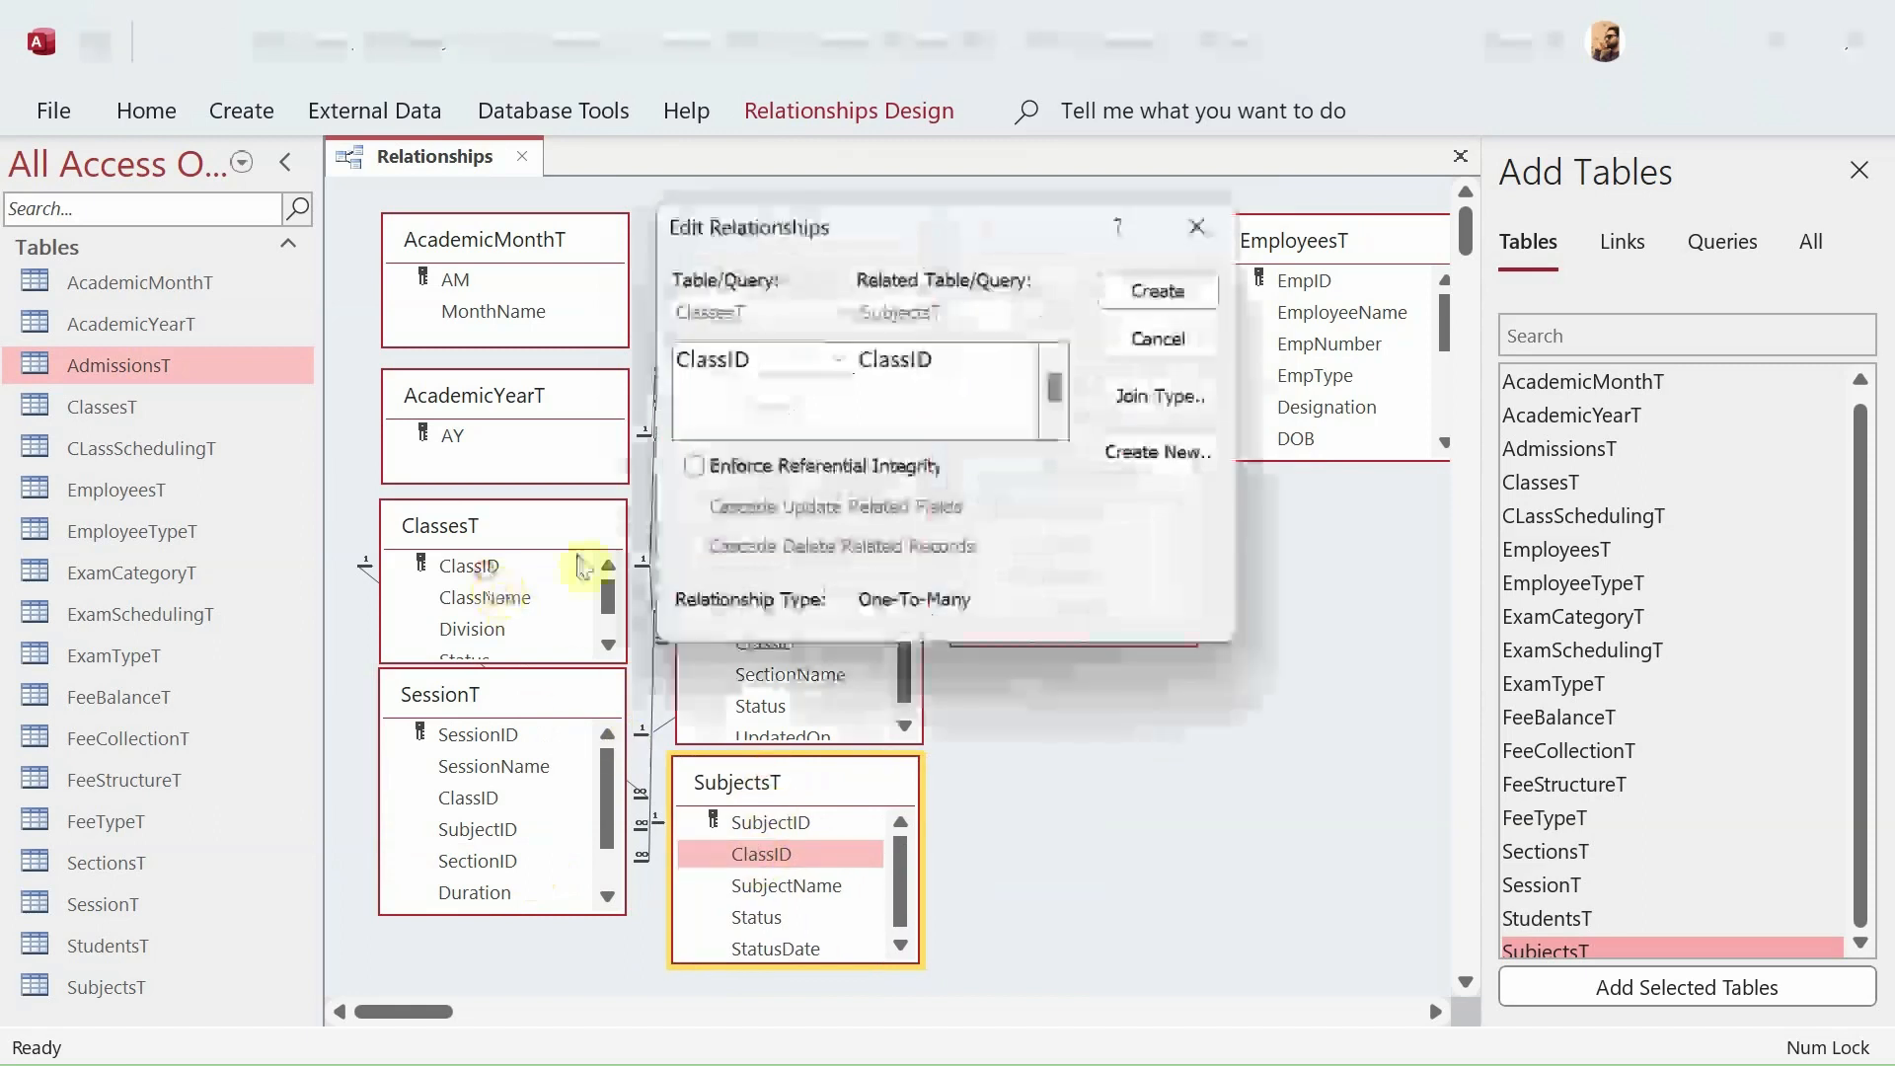
{"action": "left_click", "coordinate": [846, 468]}
{"action": "left_click", "coordinate": [845, 507]}
{"action": "left_click", "coordinate": [1145, 290]}
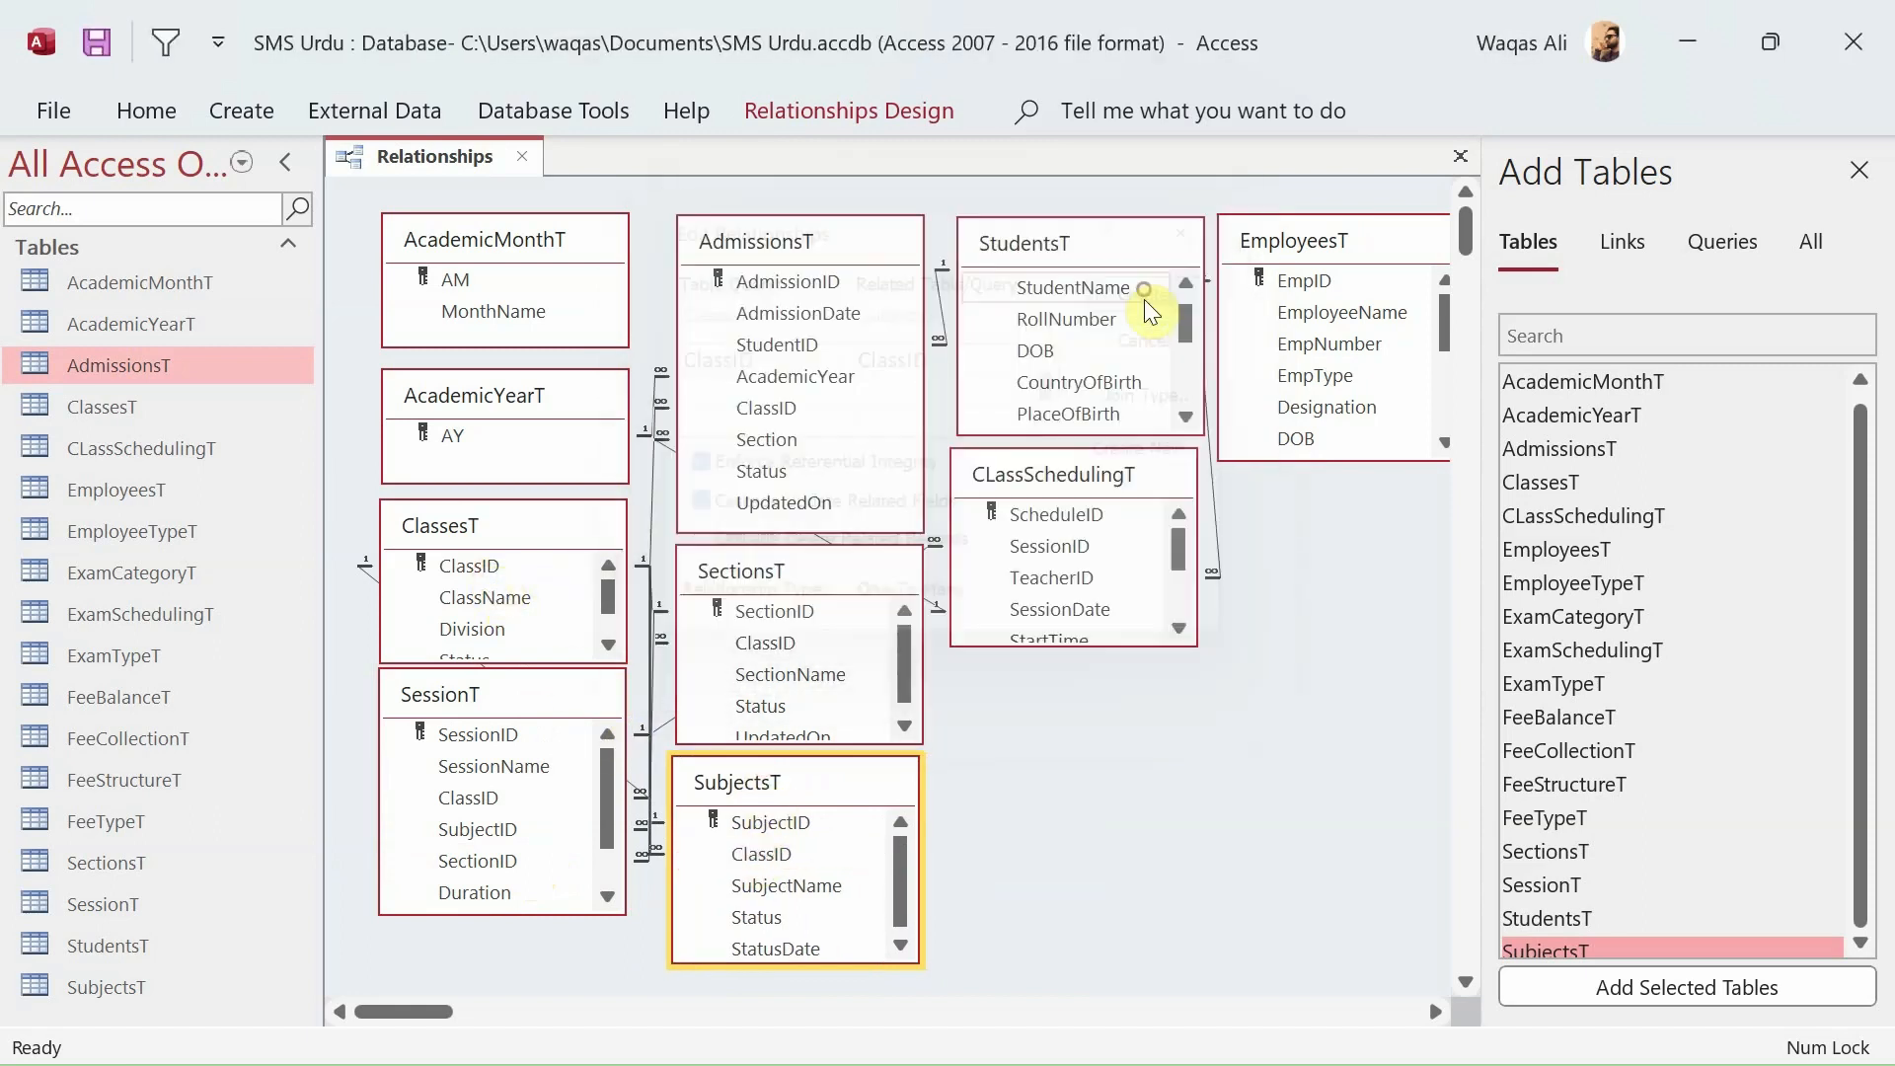
{"action": "left_click_drag", "start_coordinate": [905, 897], "coordinate": [903, 857]}
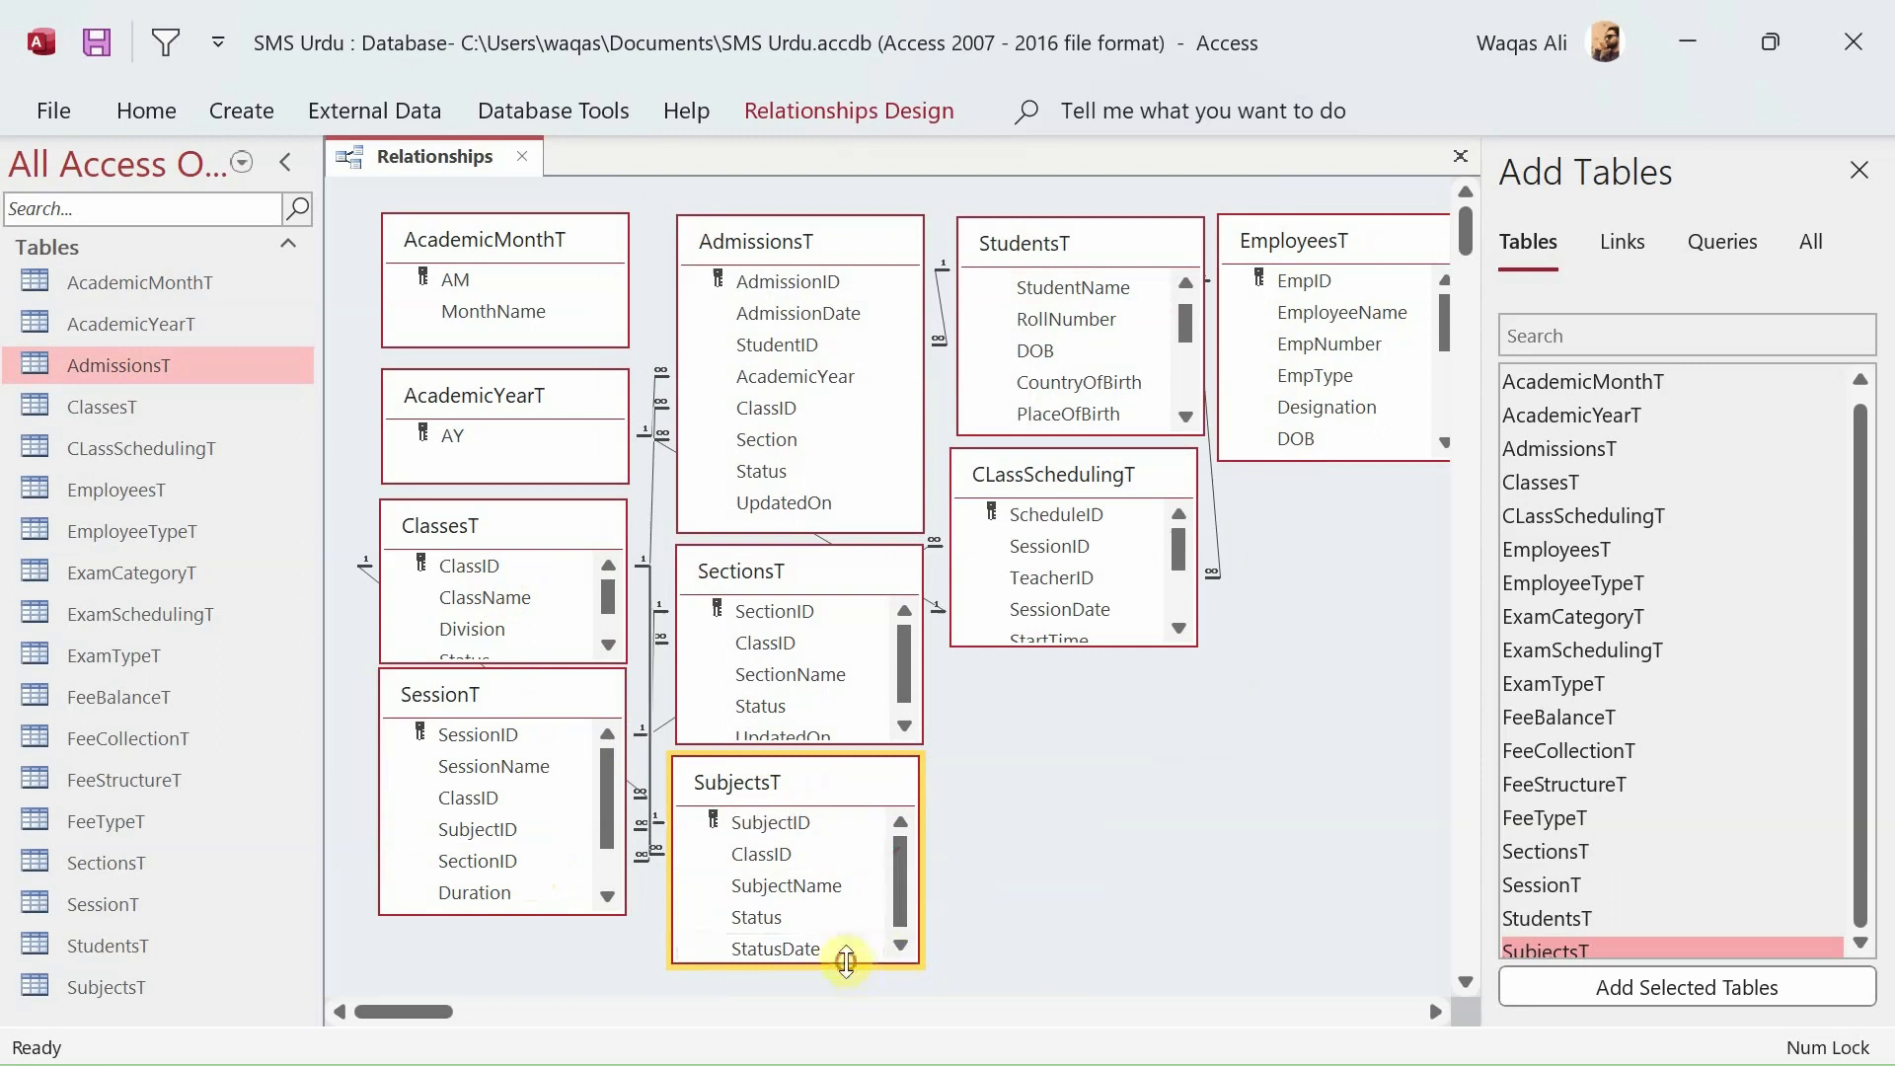
{"action": "left_click_drag", "start_coordinate": [846, 961], "coordinate": [846, 923]}
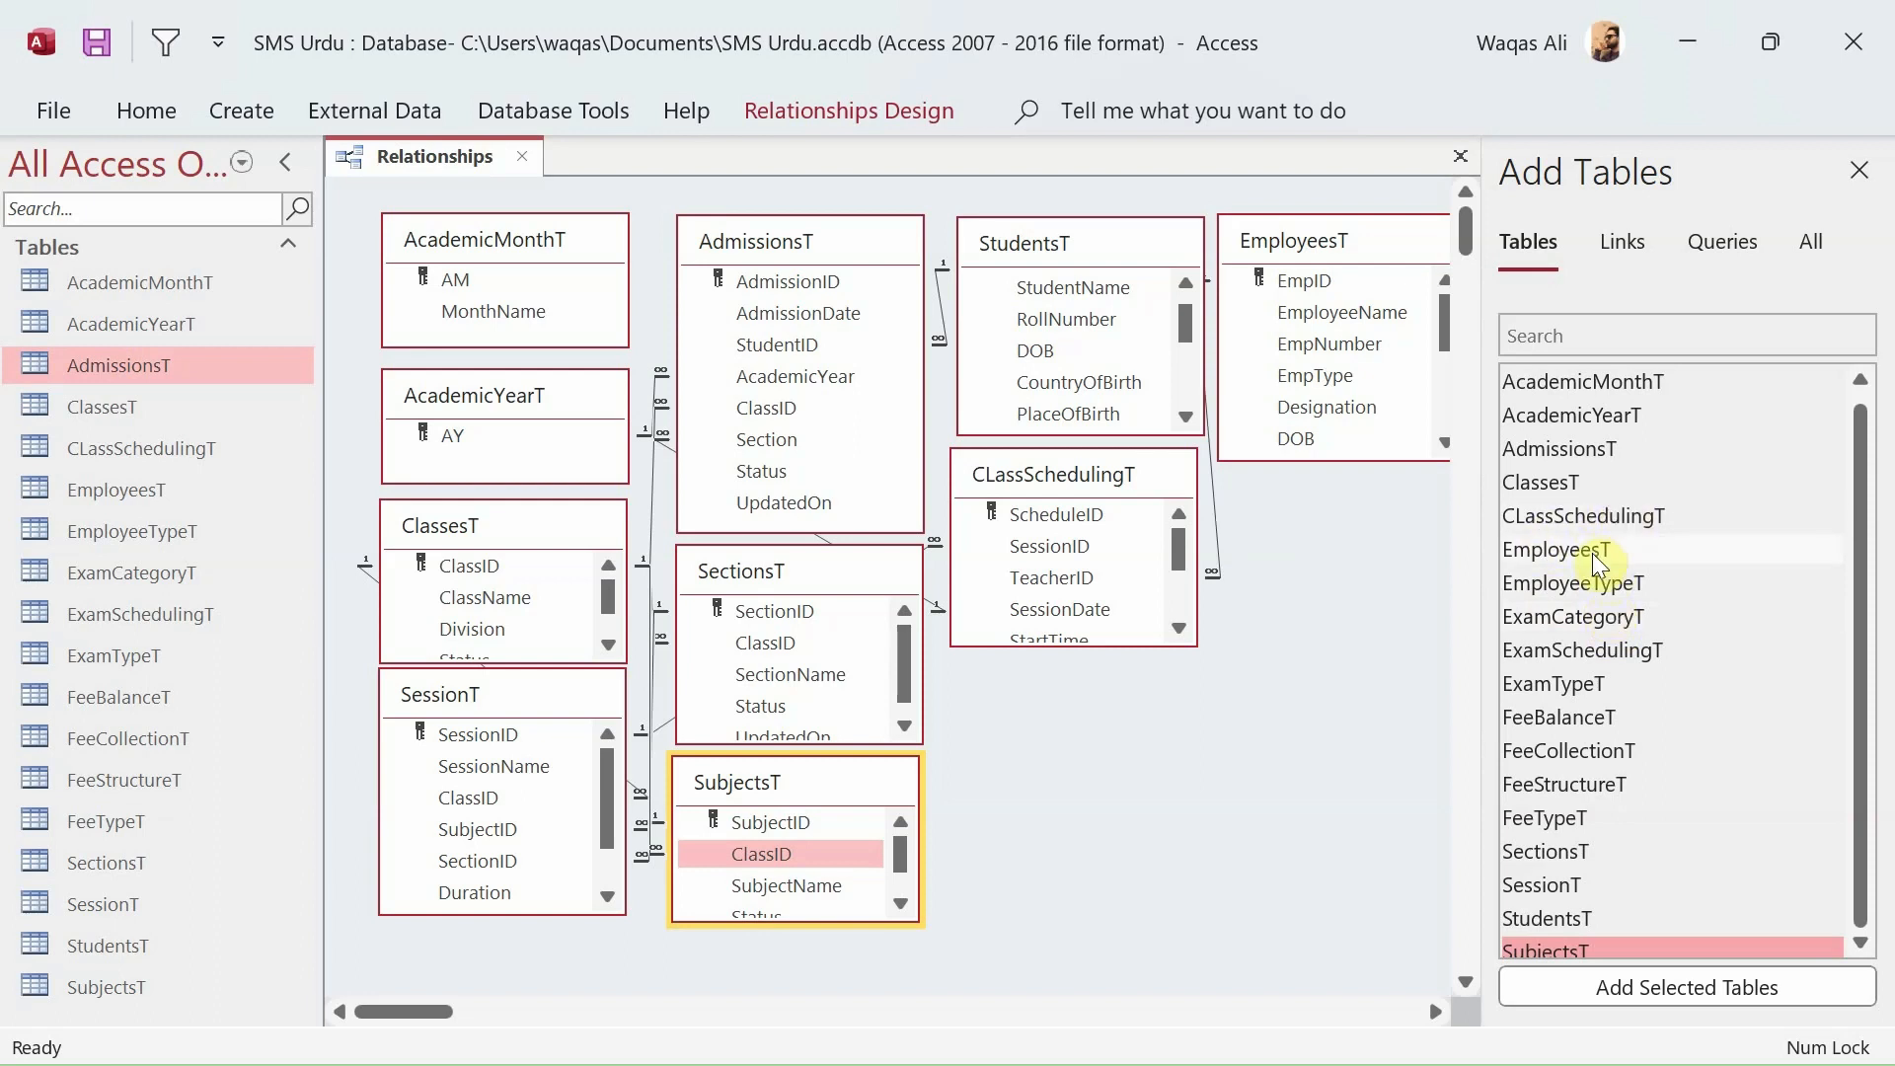
Add EmployeeTypeT, shorten its box to end just below EmployeeType, and place it beneath EmployeesT.
{"action": "double_click", "coordinate": [1590, 584]}
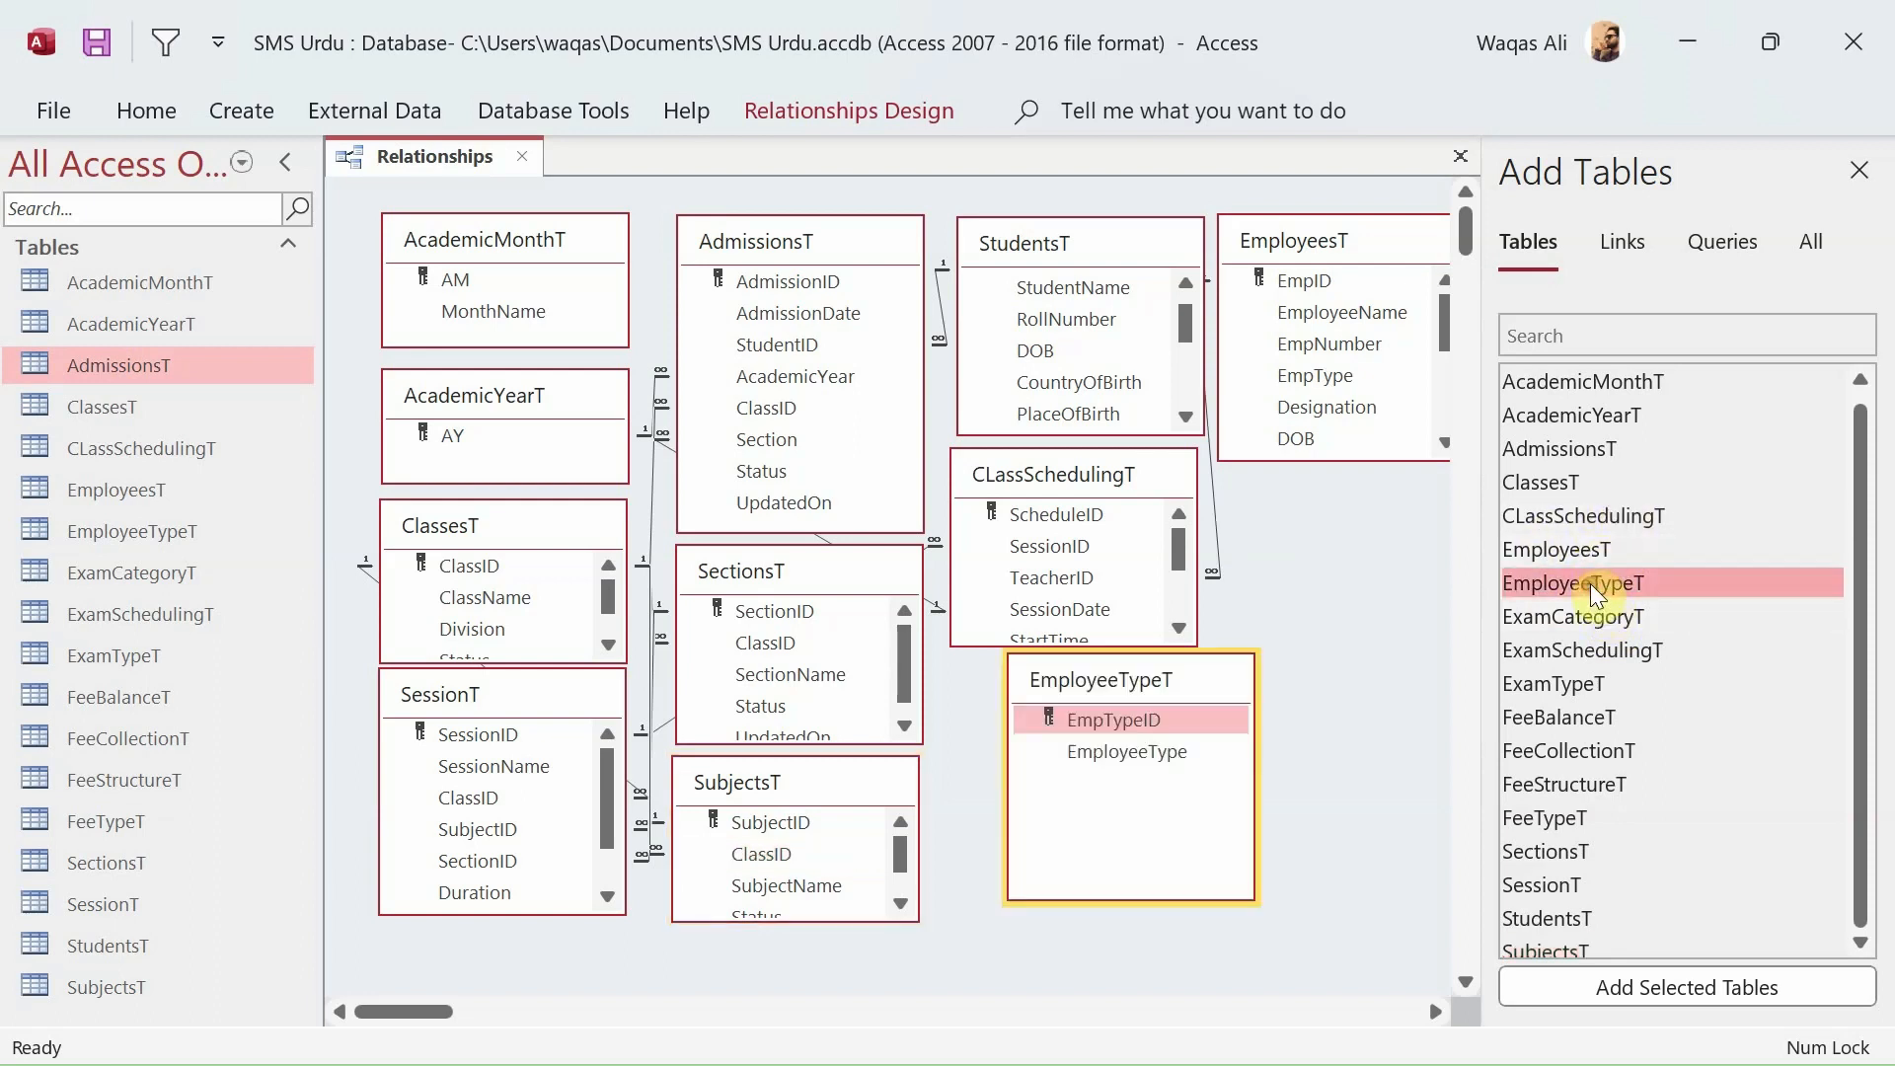
{"action": "left_click_drag", "start_coordinate": [1153, 902], "coordinate": [1155, 792]}
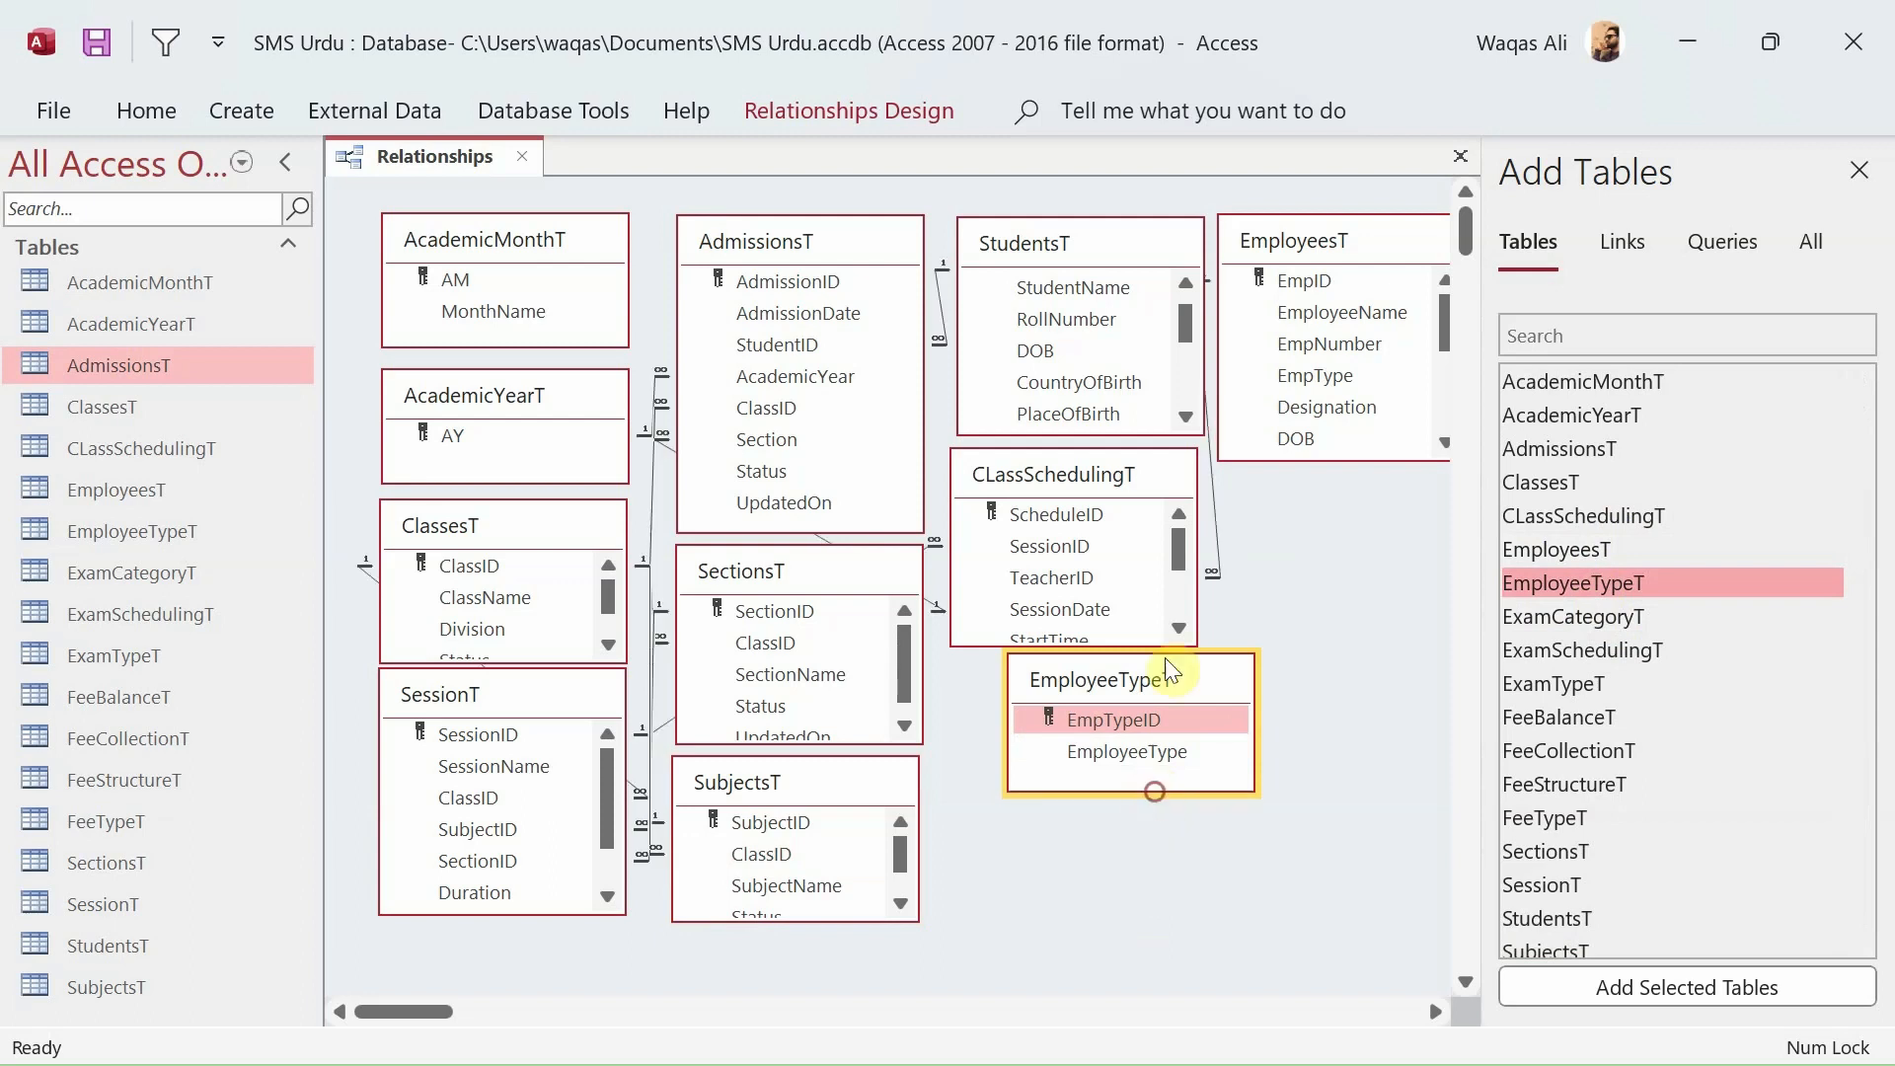
{"action": "left_click_drag", "start_coordinate": [1167, 679], "coordinate": [1383, 496]}
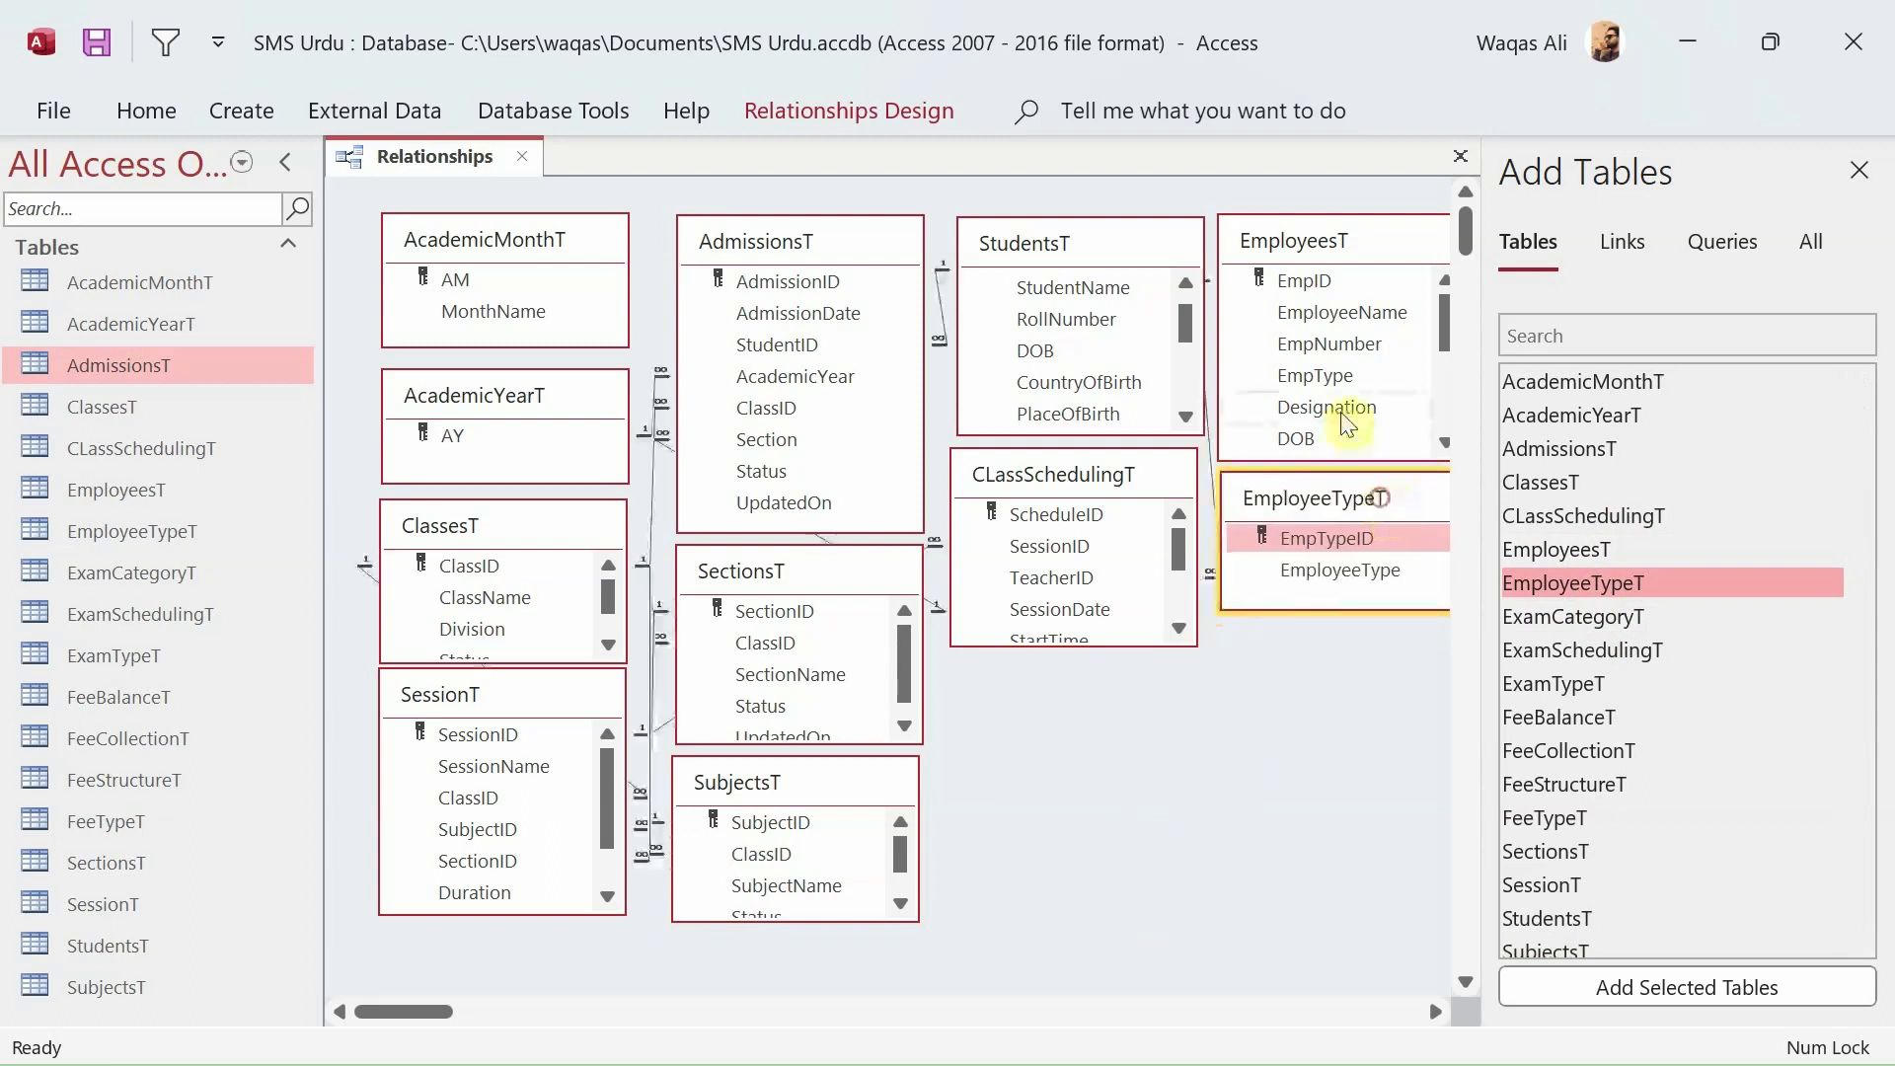
Relate EmpTypeID in EmployeeTypeT to EmpType in EmployeesT with referential integrity enforced.
{"action": "mouse_move", "coordinate": [1322, 381]}
{"action": "left_mouse_down"}
{"action": "mouse_move", "coordinate": [1313, 541]}
{"action": "mouse_move", "coordinate": [1277, 536]}
{"action": "mouse_move", "coordinate": [1226, 499]}
{"action": "mouse_move", "coordinate": [1312, 361]}
{"action": "left_mouse_up"}
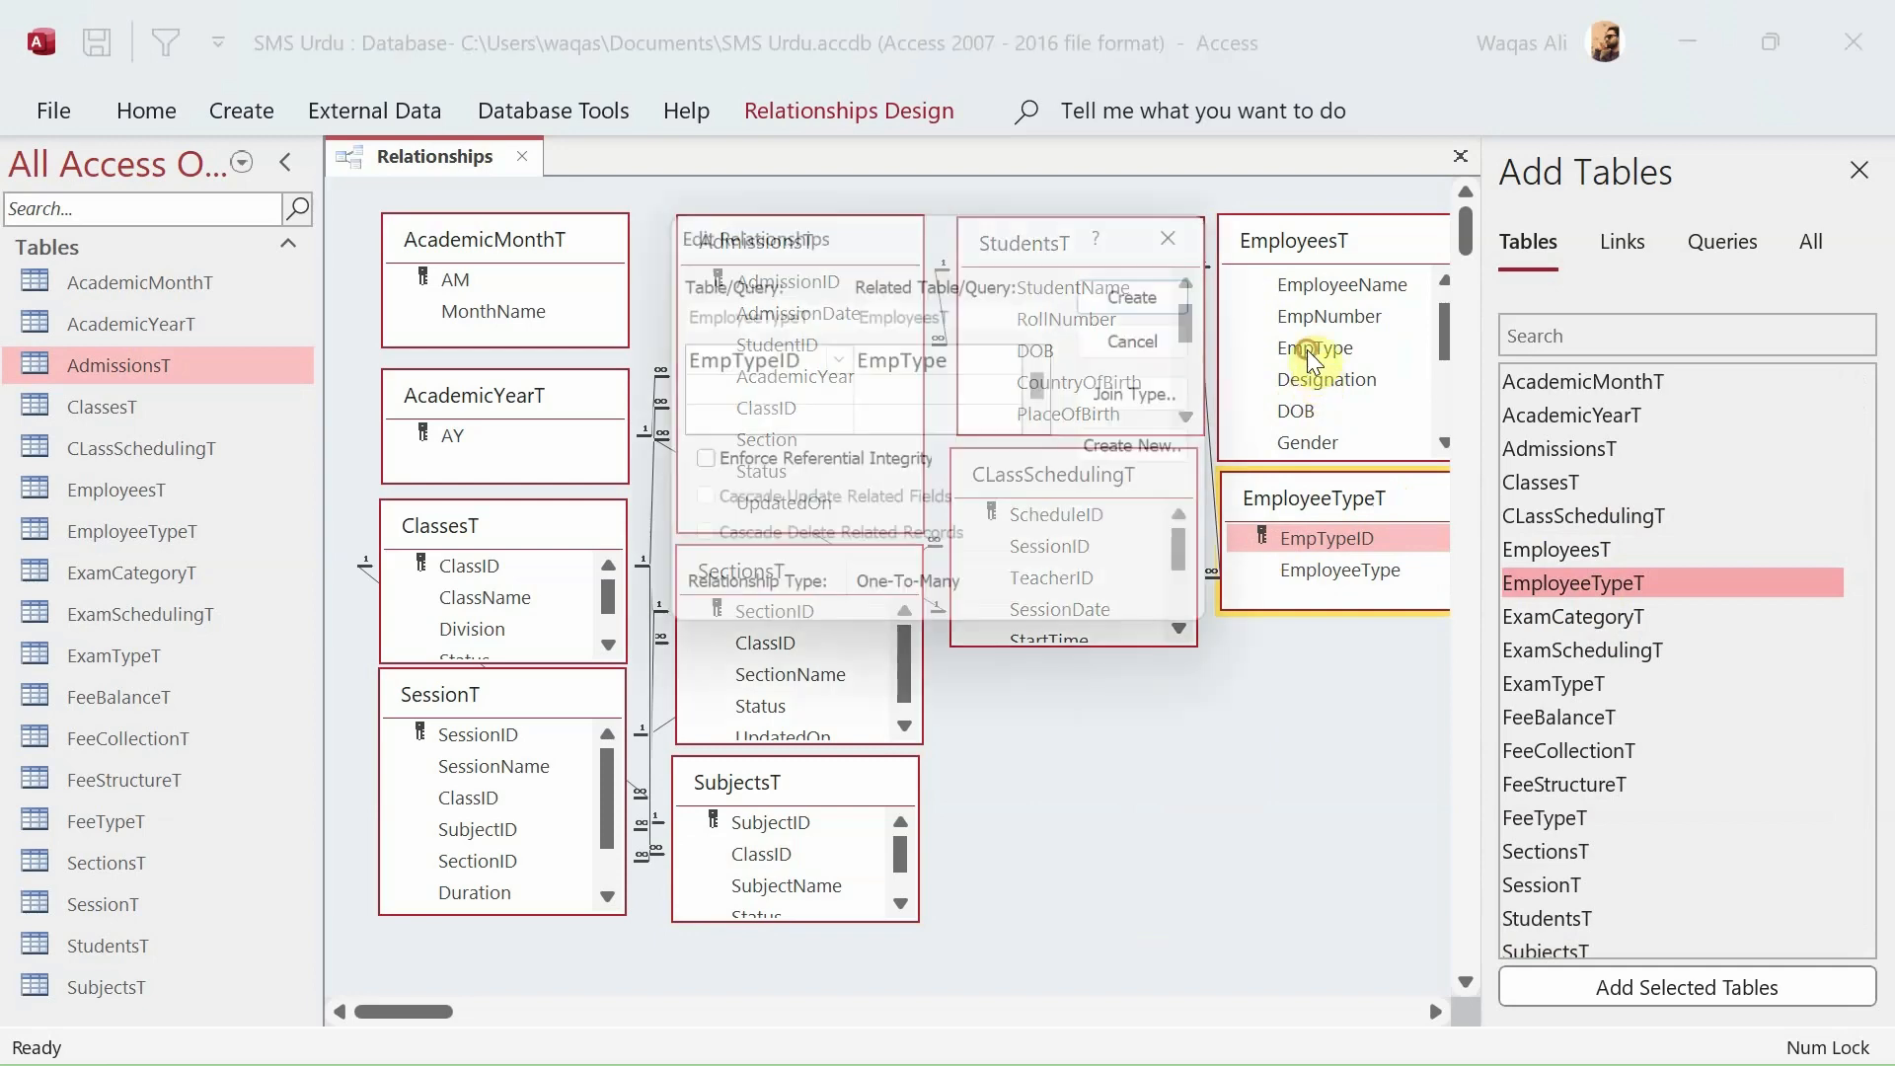
{"action": "left_click", "coordinate": [886, 468]}
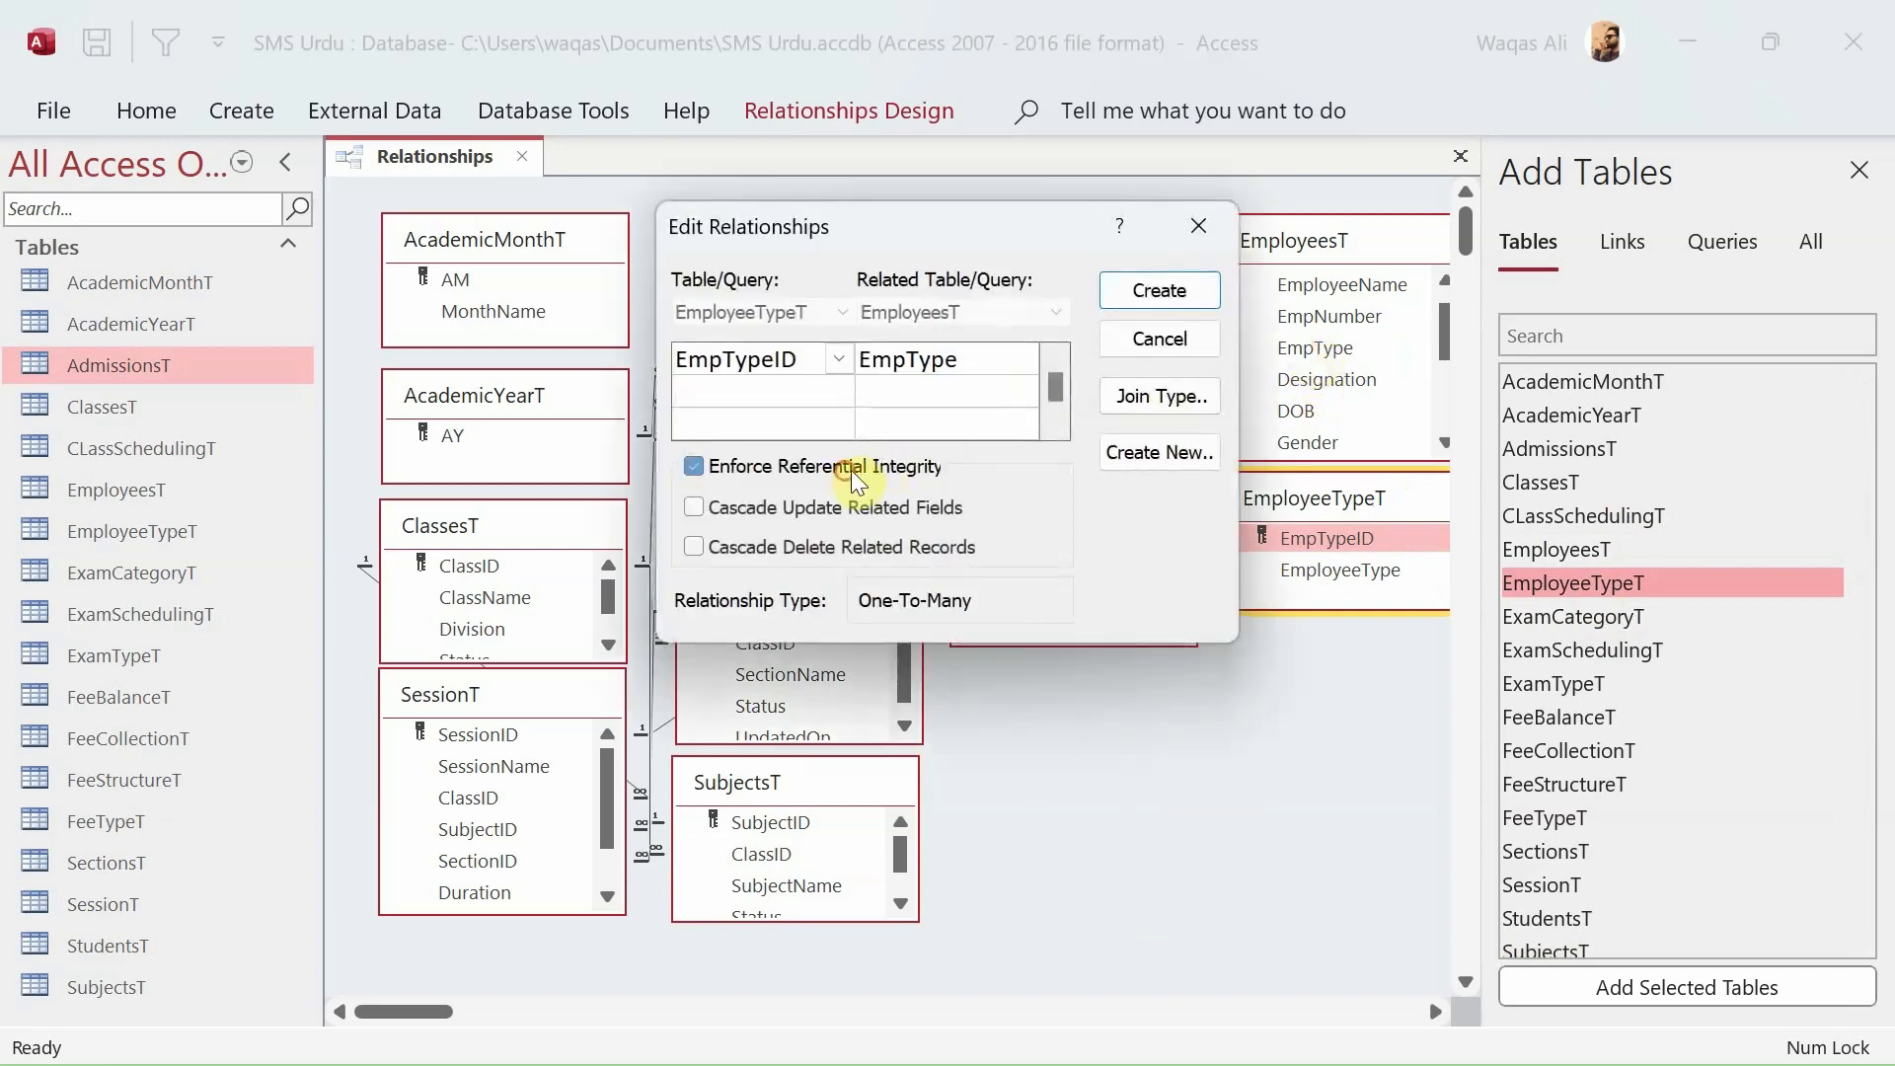
{"action": "left_click", "coordinate": [1177, 296]}
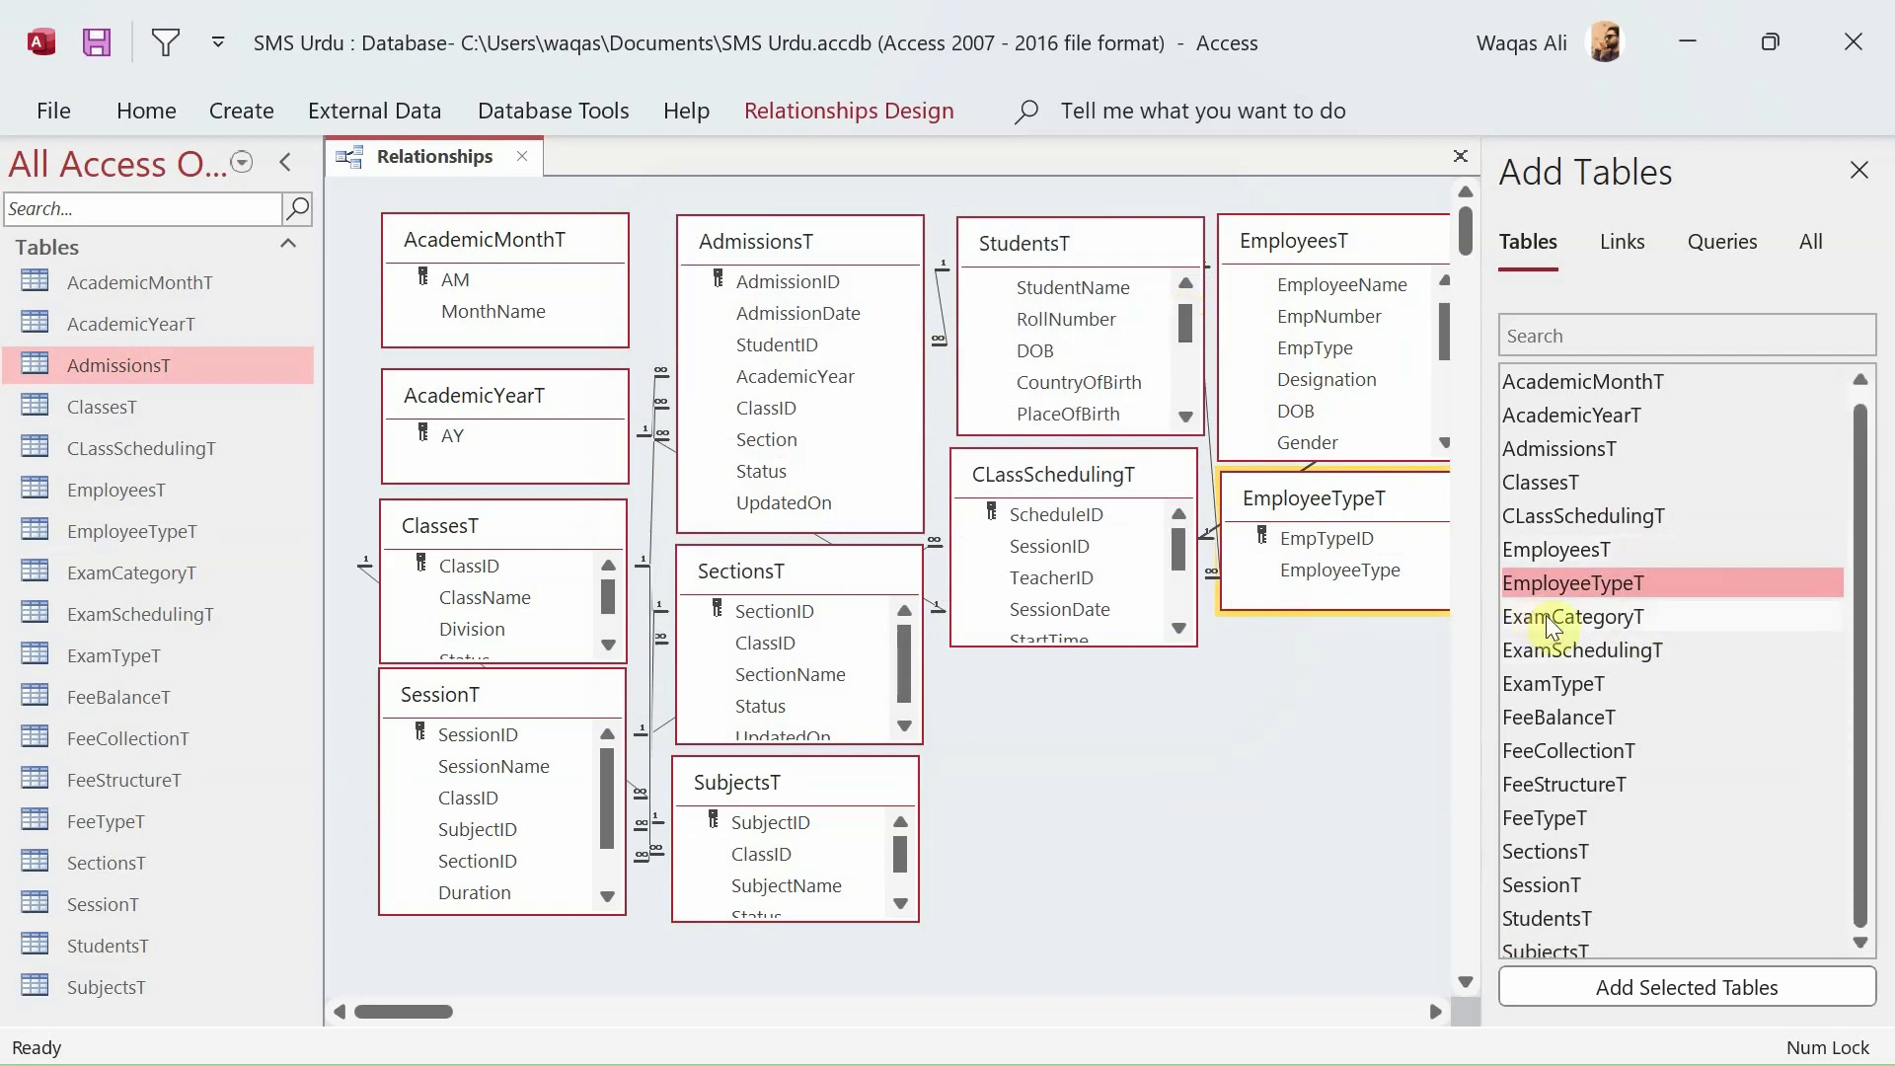
Add ExamCategoryT, shorten its box to end just below StatusDate, and place it directly beneath CLassSchedulingT.
{"action": "left_click_drag", "start_coordinate": [1554, 620], "coordinate": [1033, 682]}
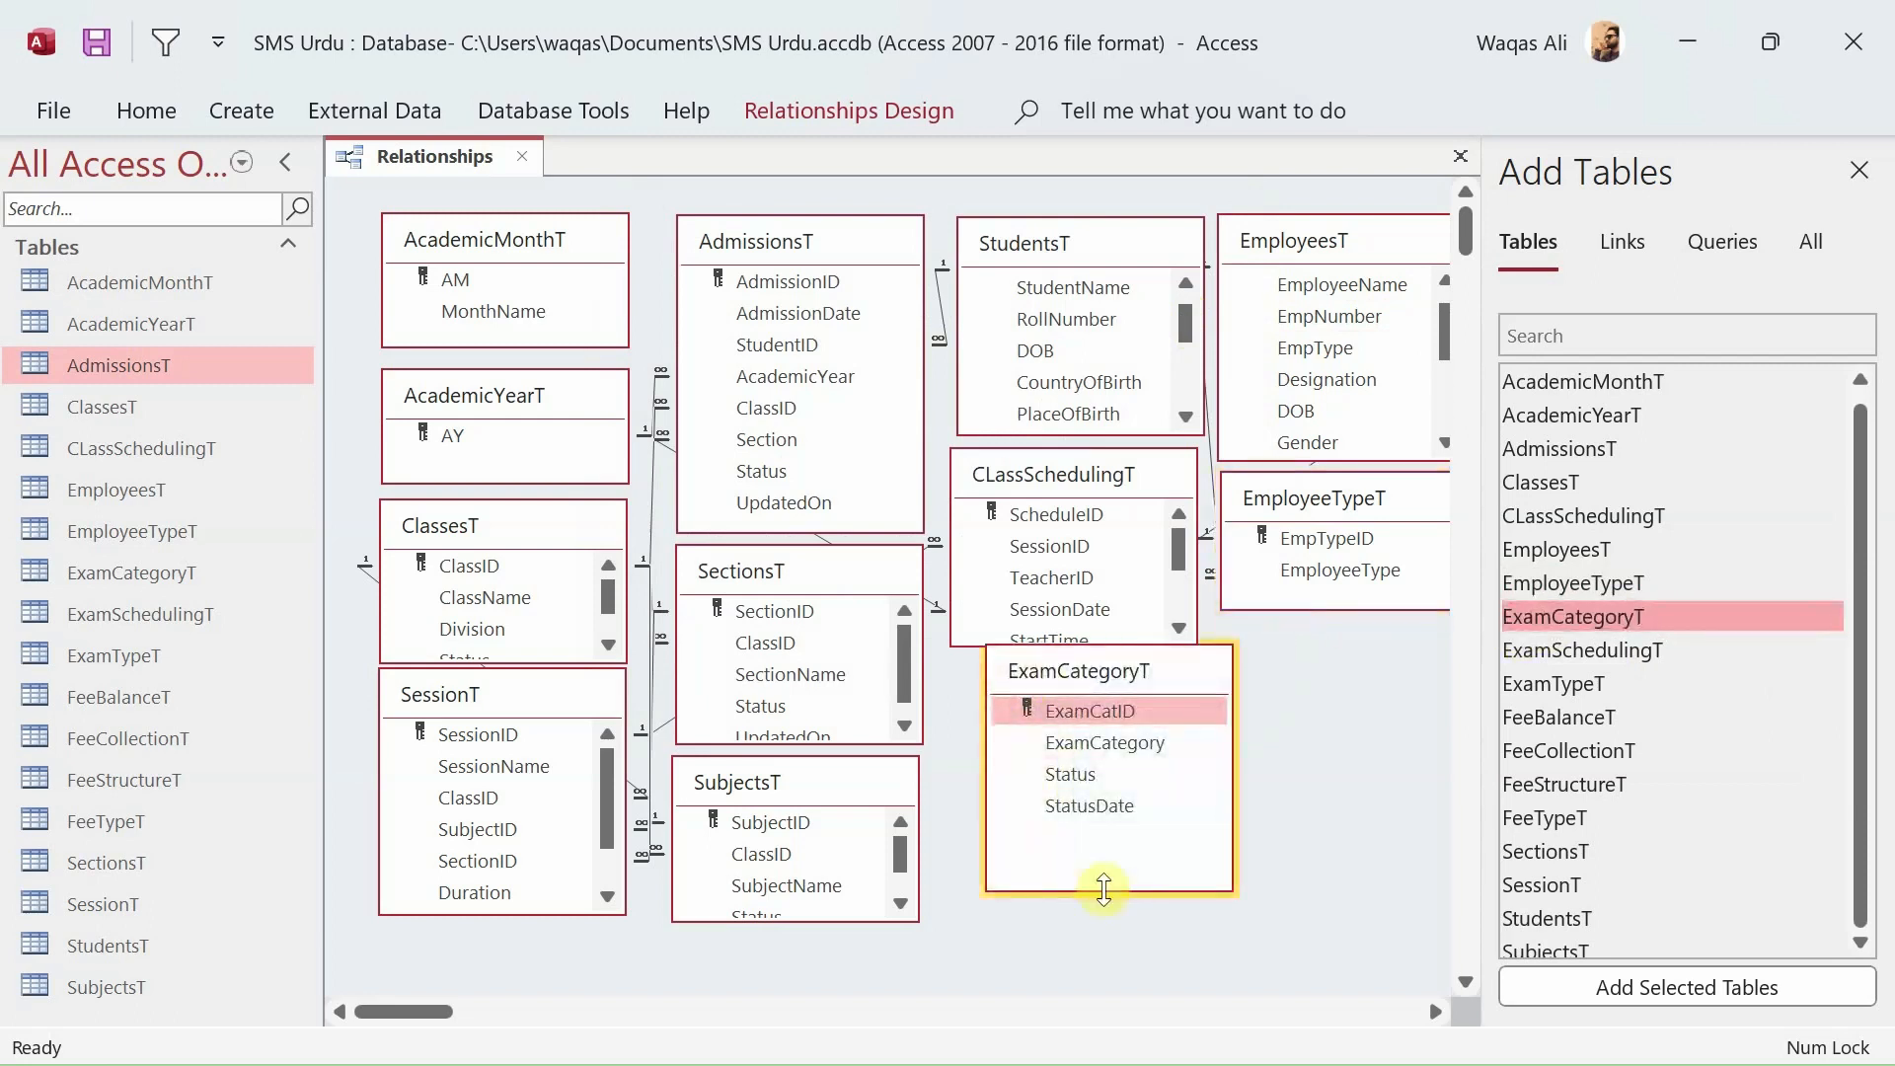
{"action": "left_click_drag", "start_coordinate": [1103, 890], "coordinate": [1094, 838]}
{"action": "left_click_drag", "start_coordinate": [1134, 686], "coordinate": [1103, 681]}
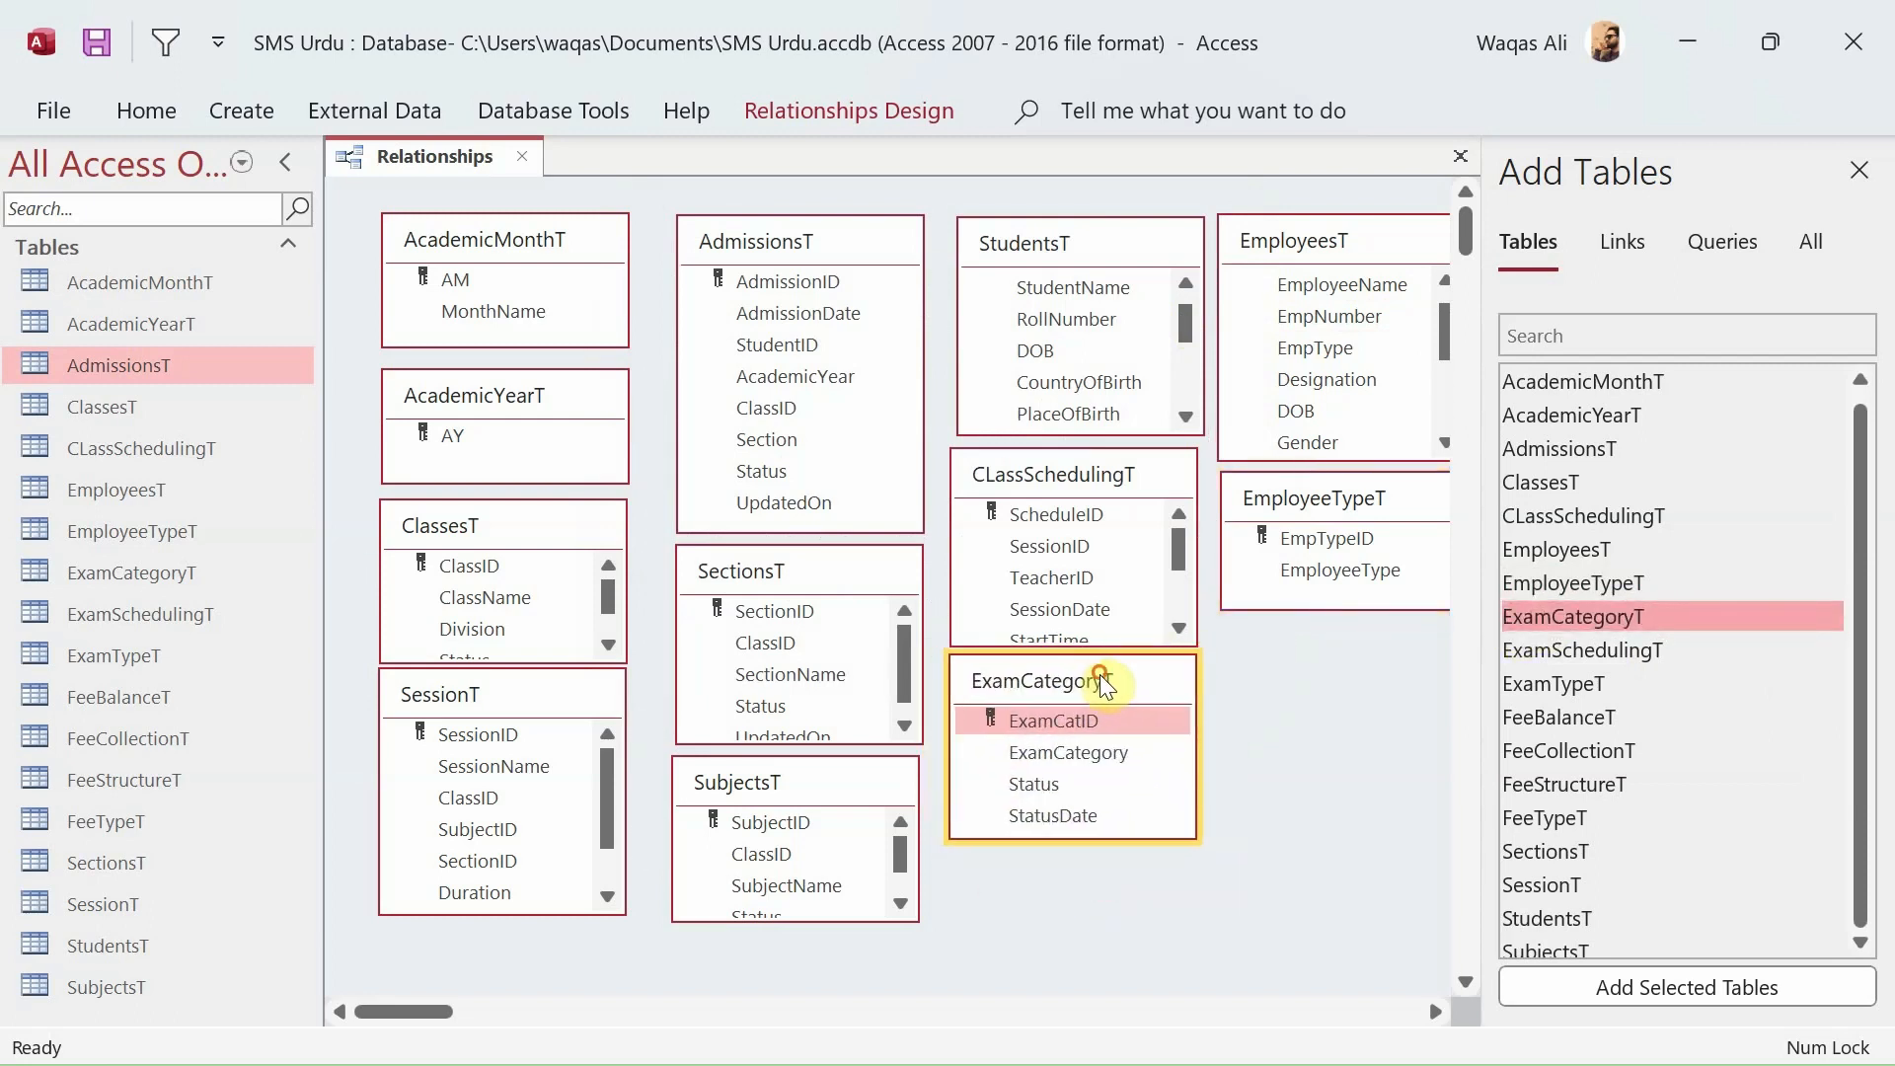
Add ExamSchedulingT beneath EmployeeTypeT and relate StudentID in StudentsT to its StudentID with referential integrity and cascading updates.
{"action": "left_click_drag", "start_coordinate": [1667, 651], "coordinate": [1287, 640]}
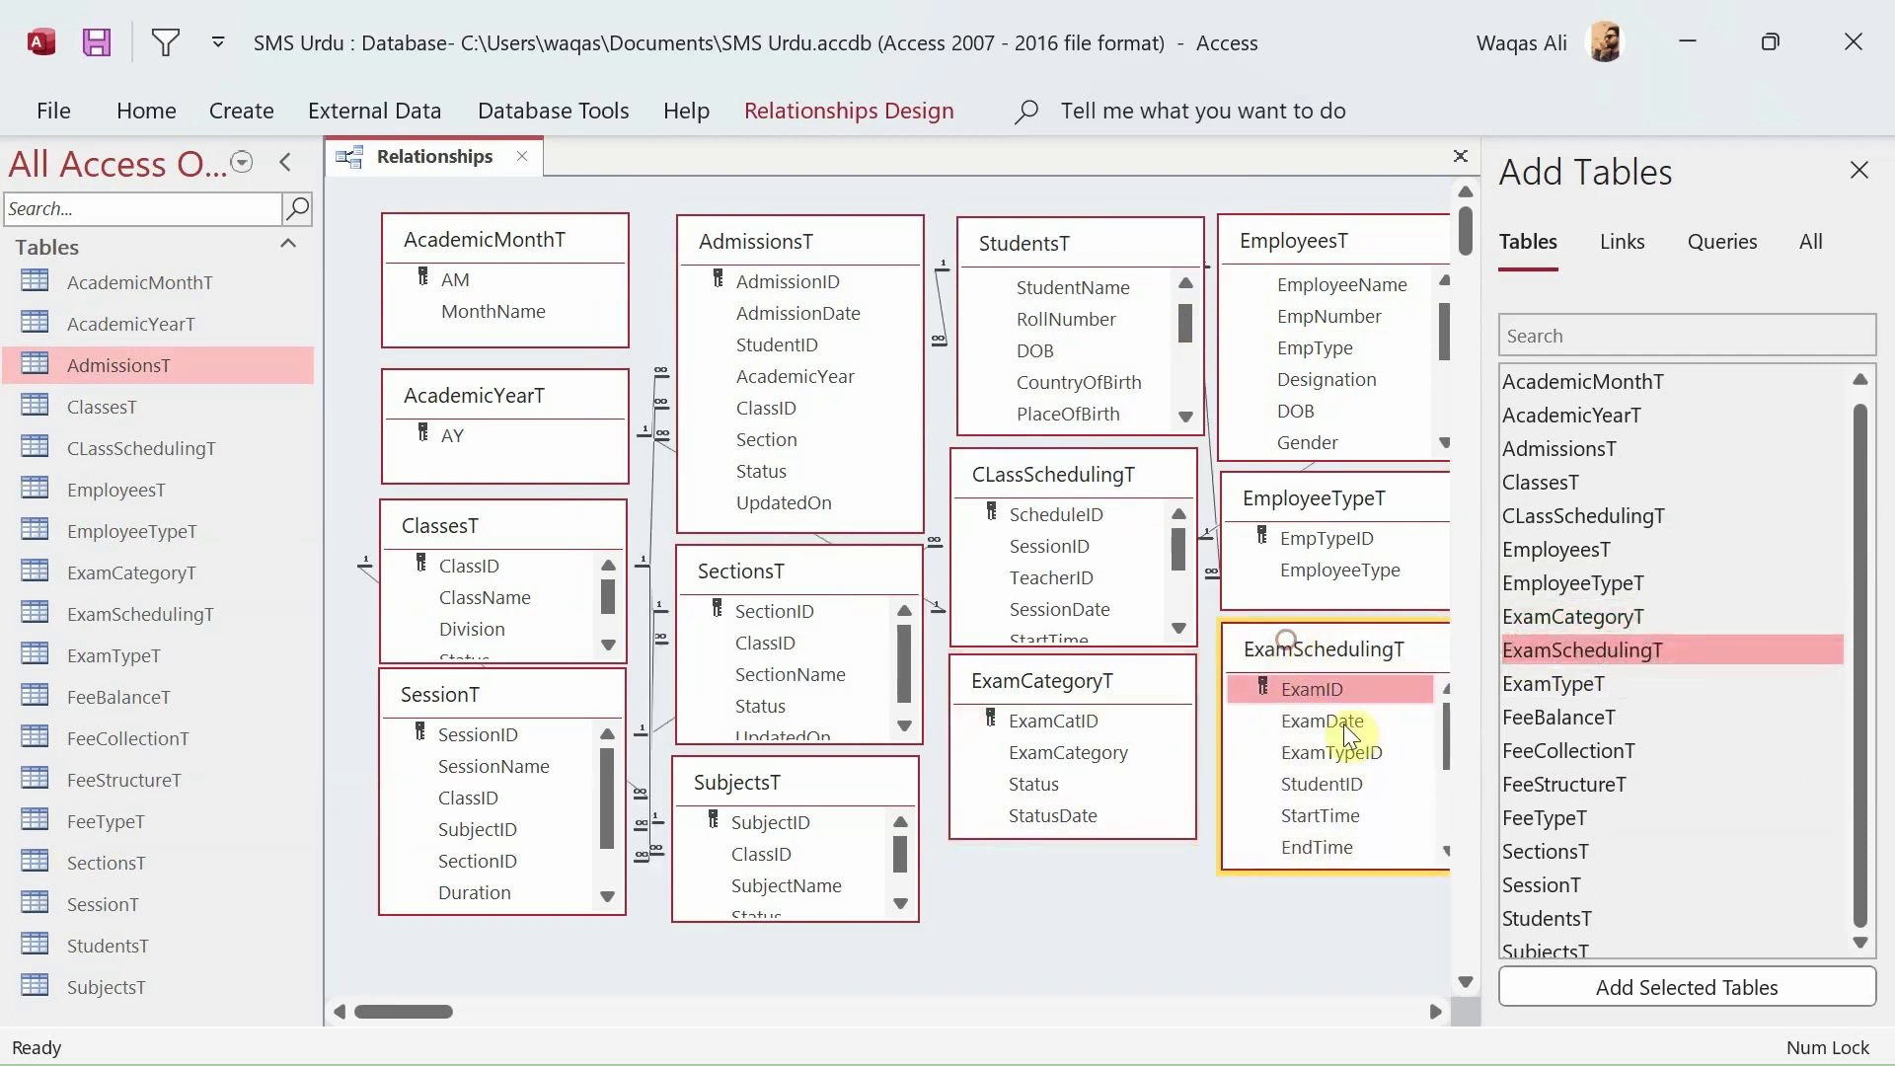
{"action": "left_click", "coordinate": [1344, 750]}
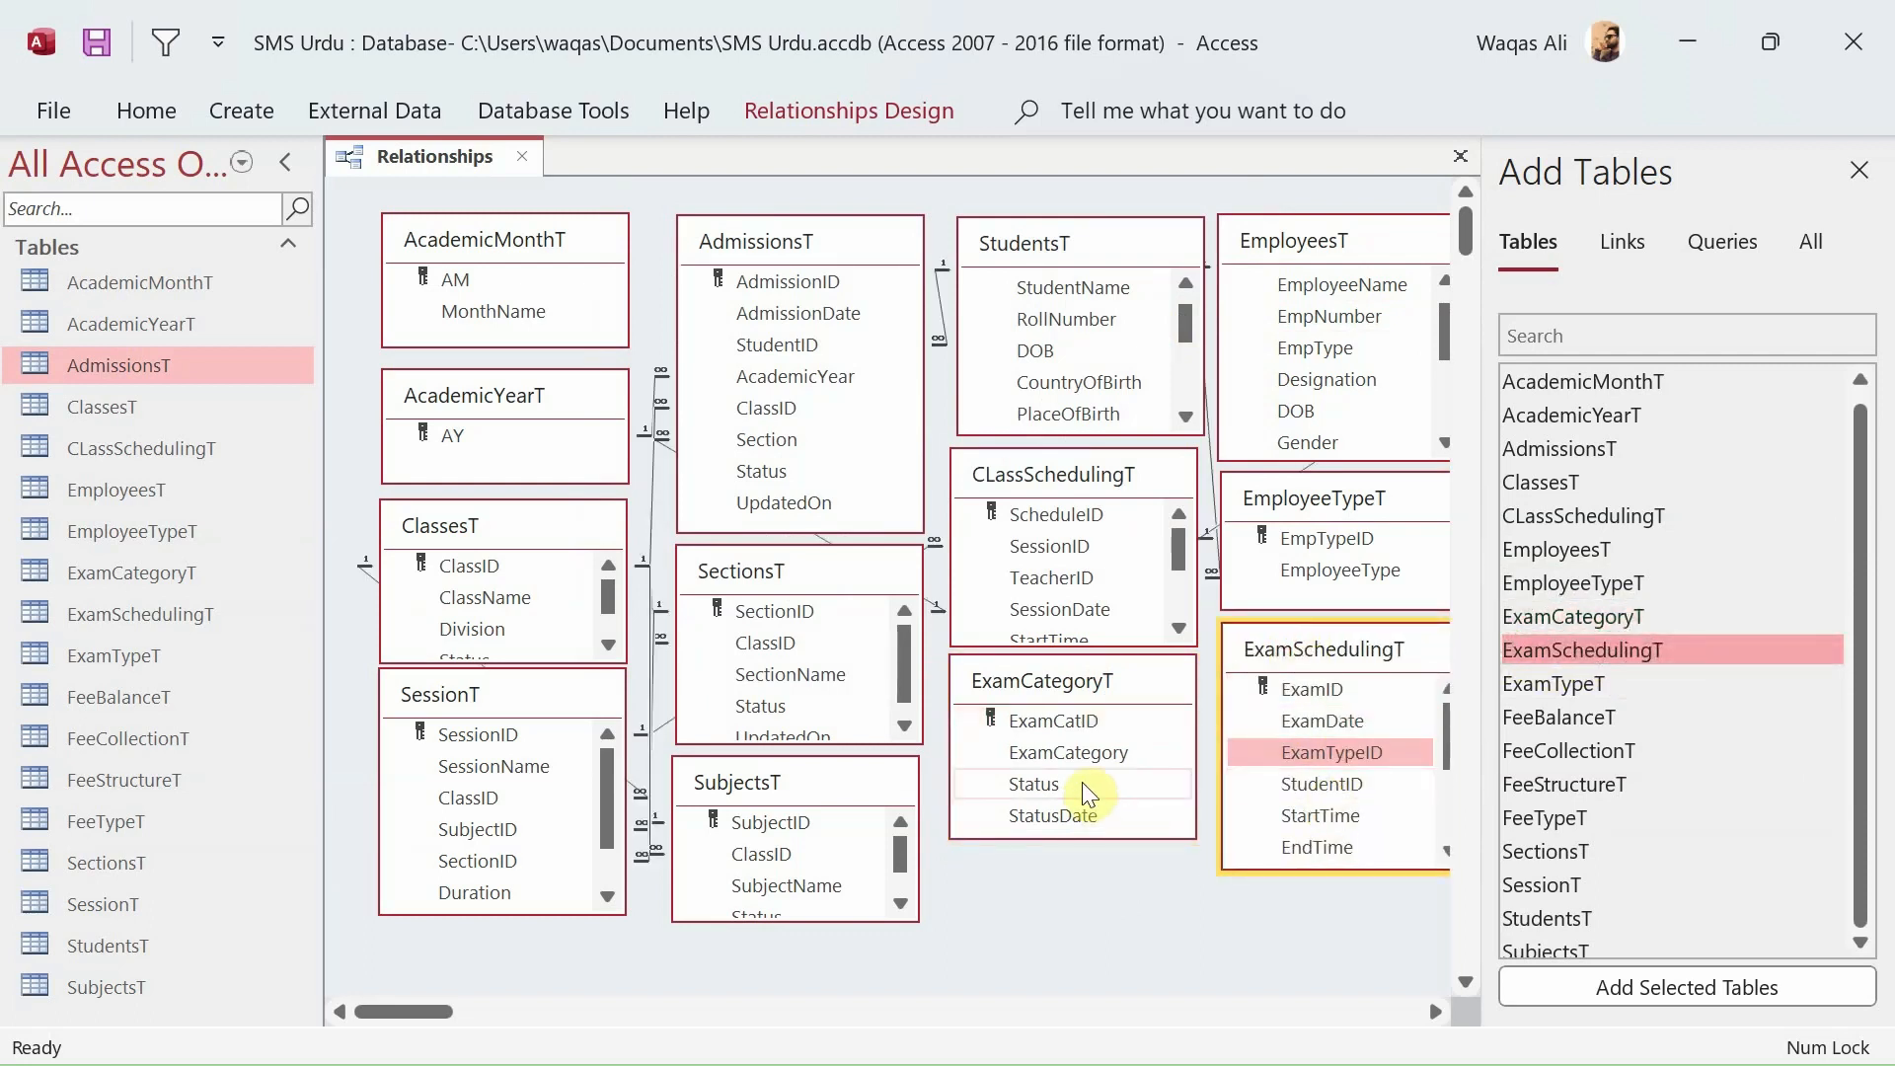
{"action": "scroll", "coordinate": [1323, 782], "scroll_direction": "down", "scroll_amount": 2}
{"action": "scroll", "coordinate": [1323, 781], "scroll_direction": "up", "scroll_amount": 2}
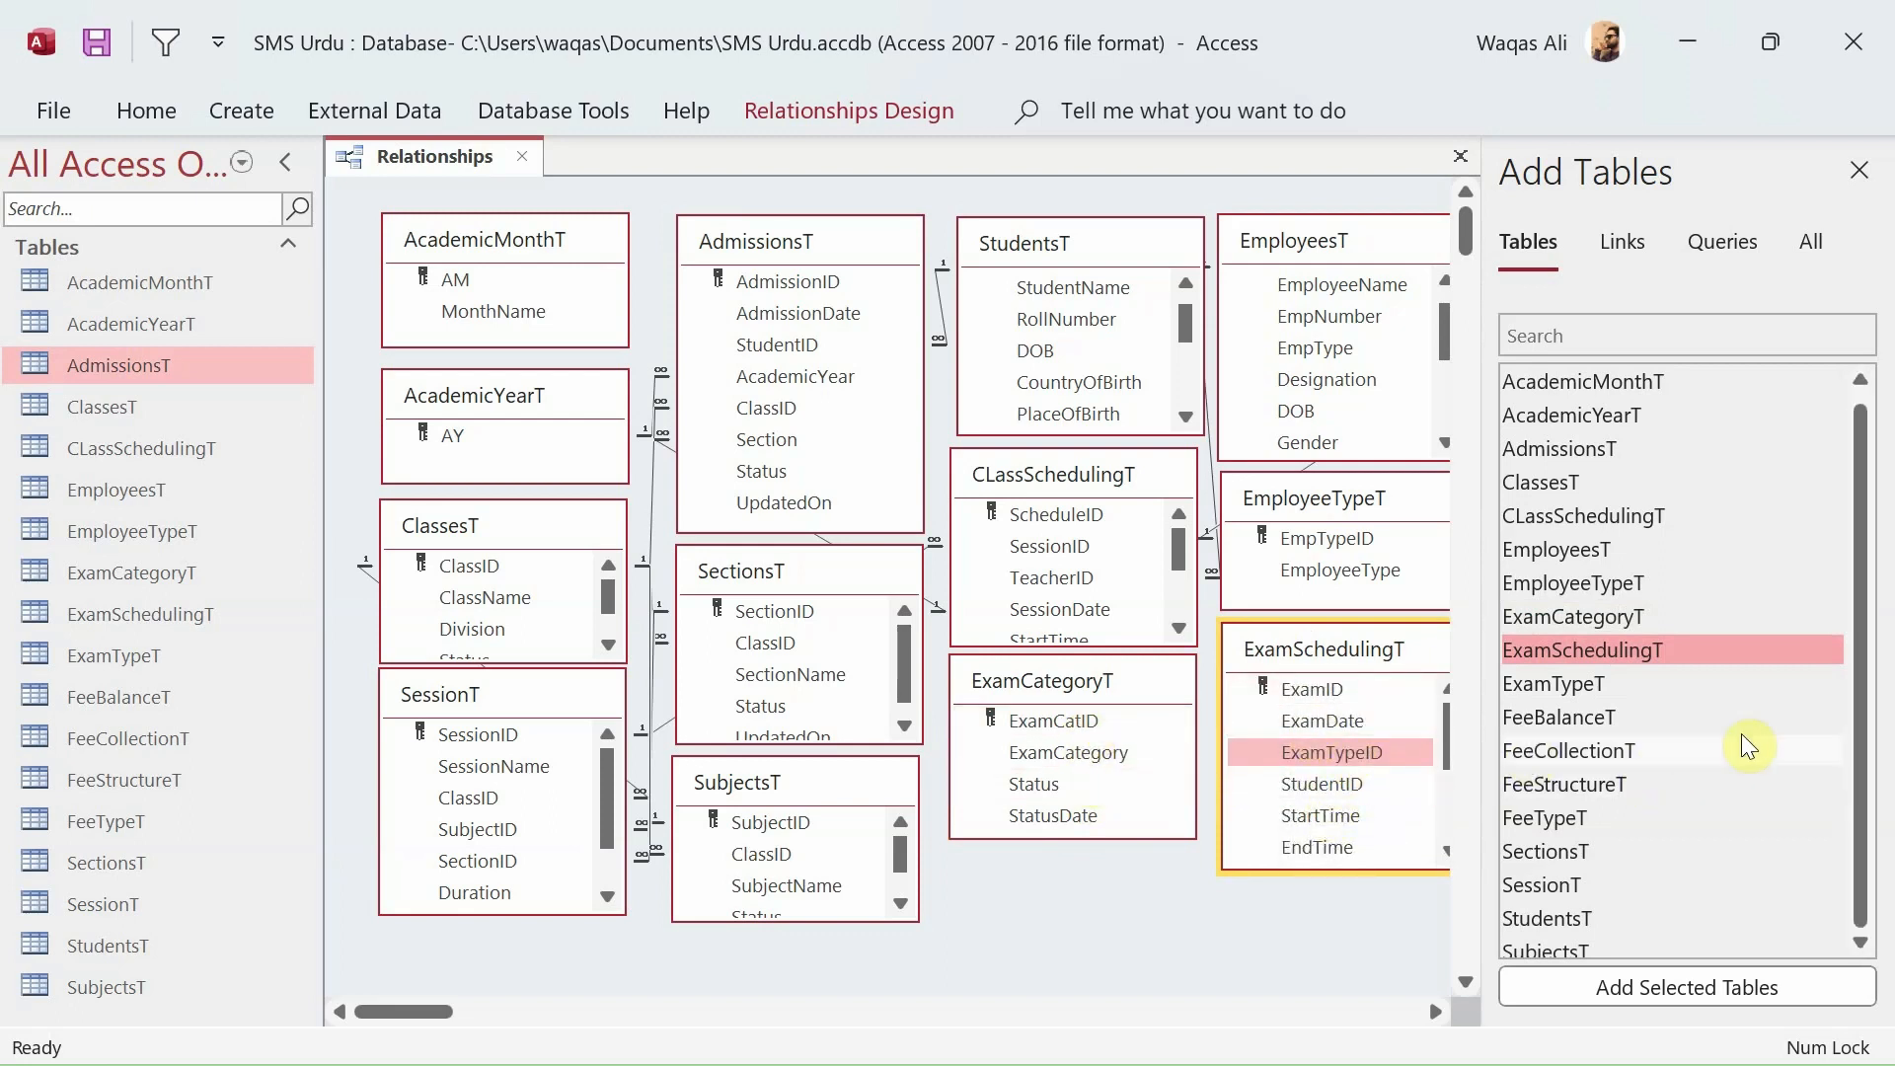
{"action": "left_click_drag", "start_coordinate": [1342, 789], "coordinate": [1076, 285]}
{"action": "left_click", "coordinate": [869, 461]}
{"action": "left_click", "coordinate": [869, 502]}
{"action": "left_click", "coordinate": [1149, 295]}
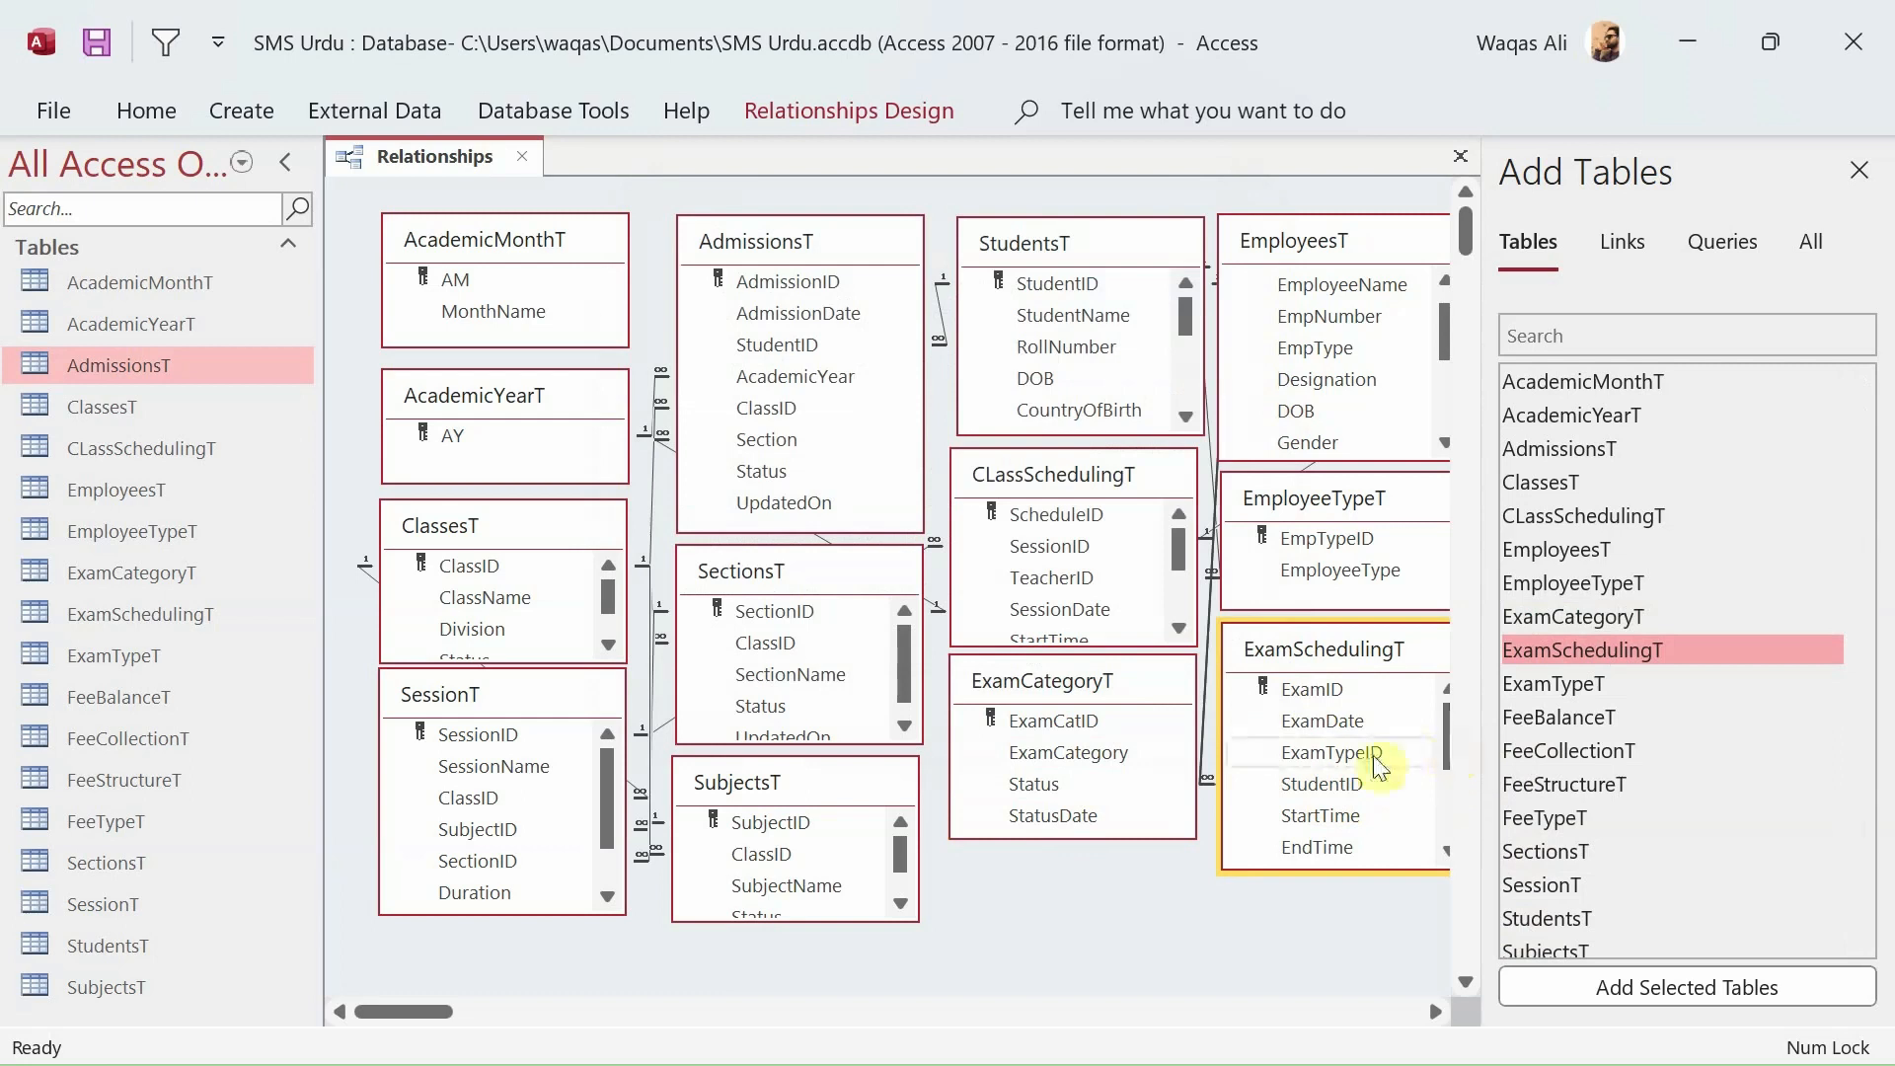
Add ExamTypeT beneath ExamCategoryT and relate its ExamTypeID to ExamTypeID in ExamSchedulingT with referential integrity and cascading updates.
{"action": "left_click_drag", "start_coordinate": [1553, 685], "coordinate": [1323, 765]}
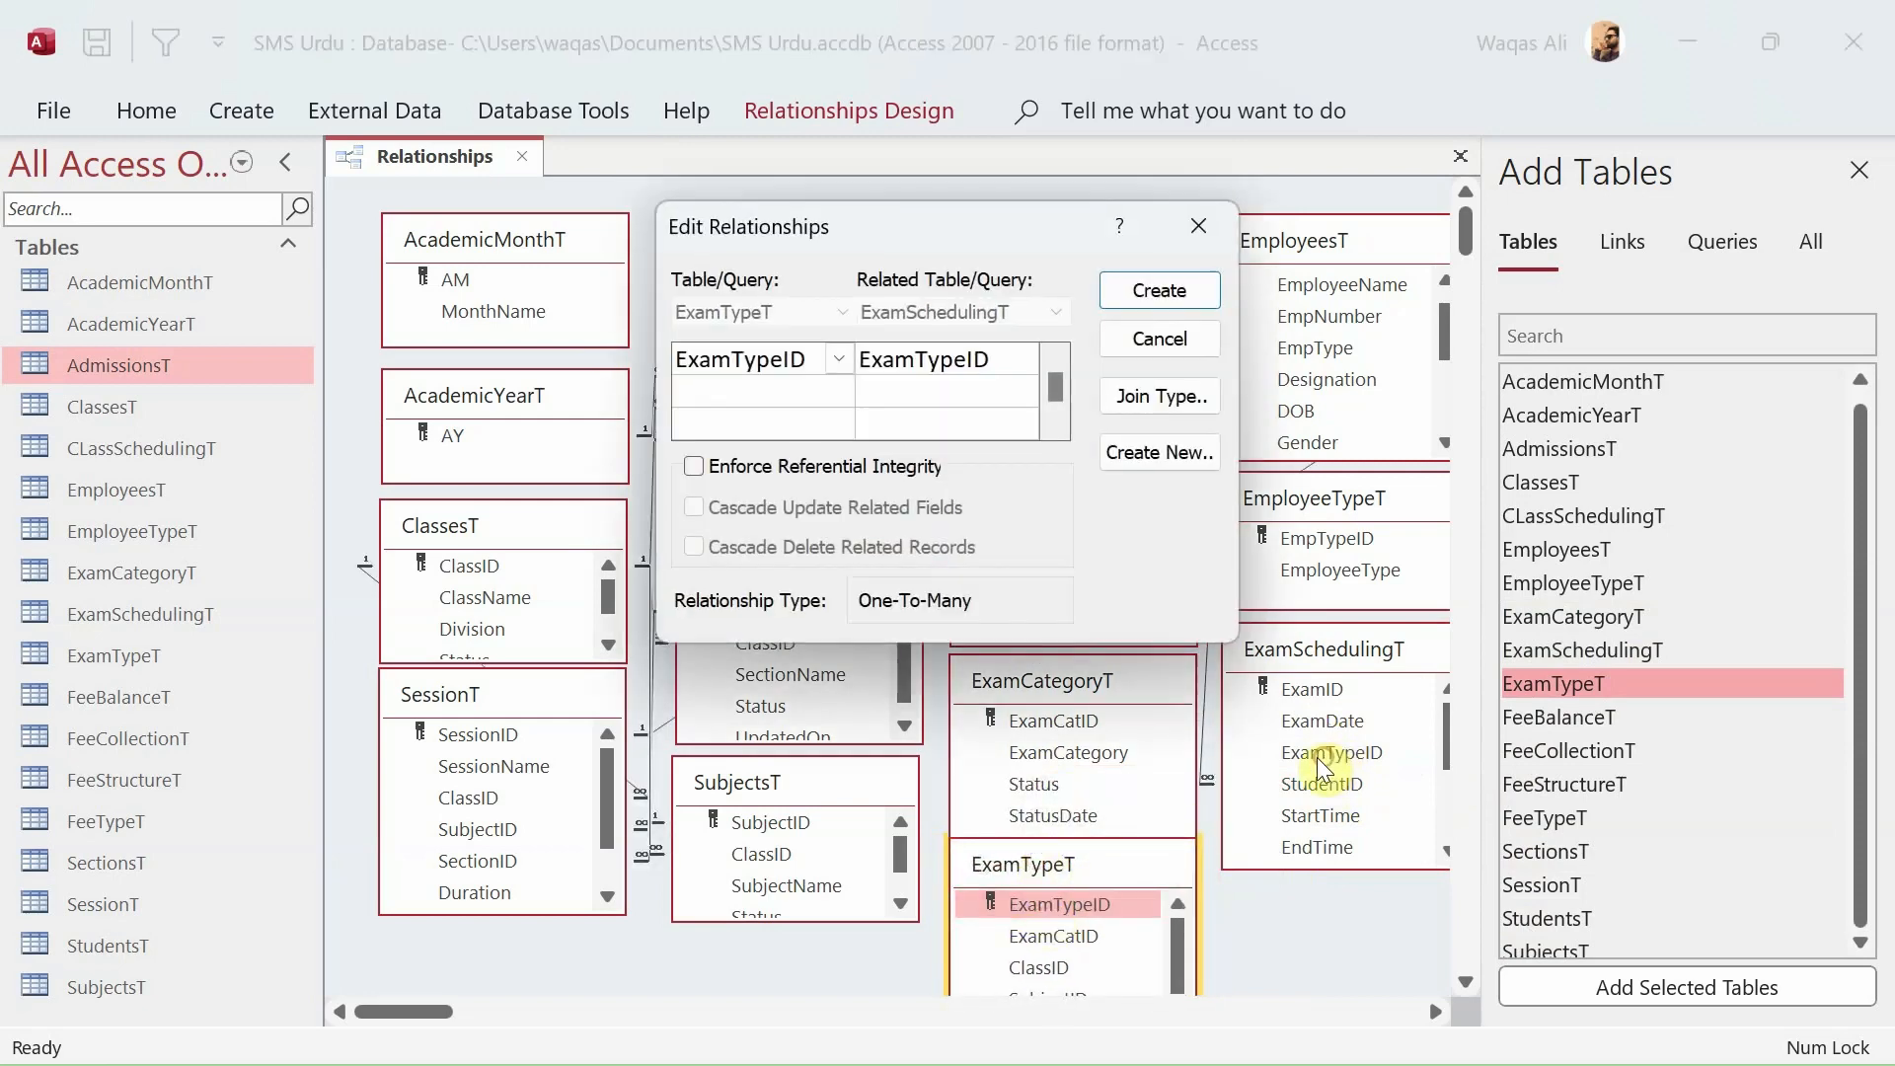
{"action": "left_click", "coordinate": [904, 468]}
{"action": "left_click", "coordinate": [893, 508]}
{"action": "left_click", "coordinate": [1159, 290]}
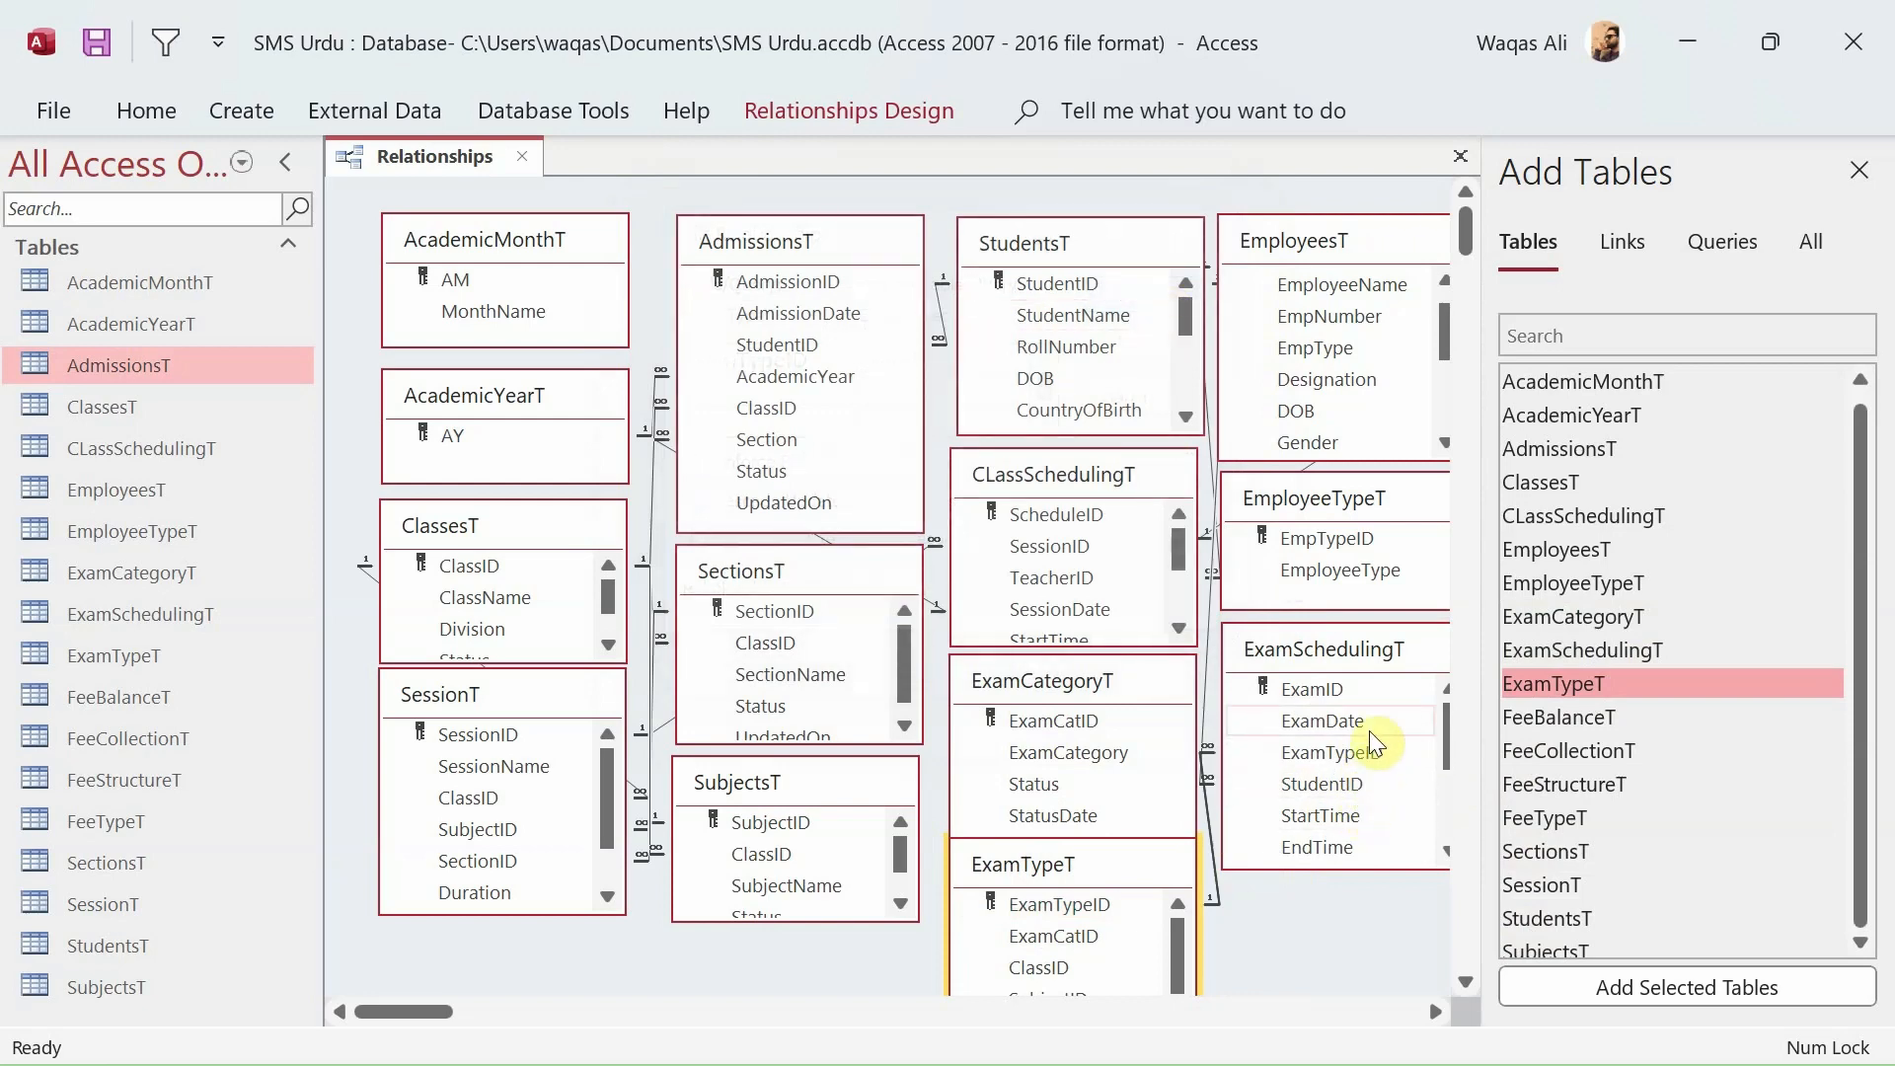
Move ExamTypeT slightly up to expose SubjectID, and relate ClassID in ClassesT to ClassID in ExamTypeT with referential integrity and cascading updates.
{"action": "mouse_move", "coordinate": [1443, 726]}
{"action": "left_mouse_down"}
{"action": "mouse_move", "coordinate": [1430, 808]}
{"action": "mouse_move", "coordinate": [1443, 706]}
{"action": "left_mouse_up"}
{"action": "mouse_move", "coordinate": [1449, 333]}
{"action": "left_mouse_down"}
{"action": "mouse_move", "coordinate": [1443, 351]}
{"action": "mouse_move", "coordinate": [1446, 329]}
{"action": "left_mouse_up"}
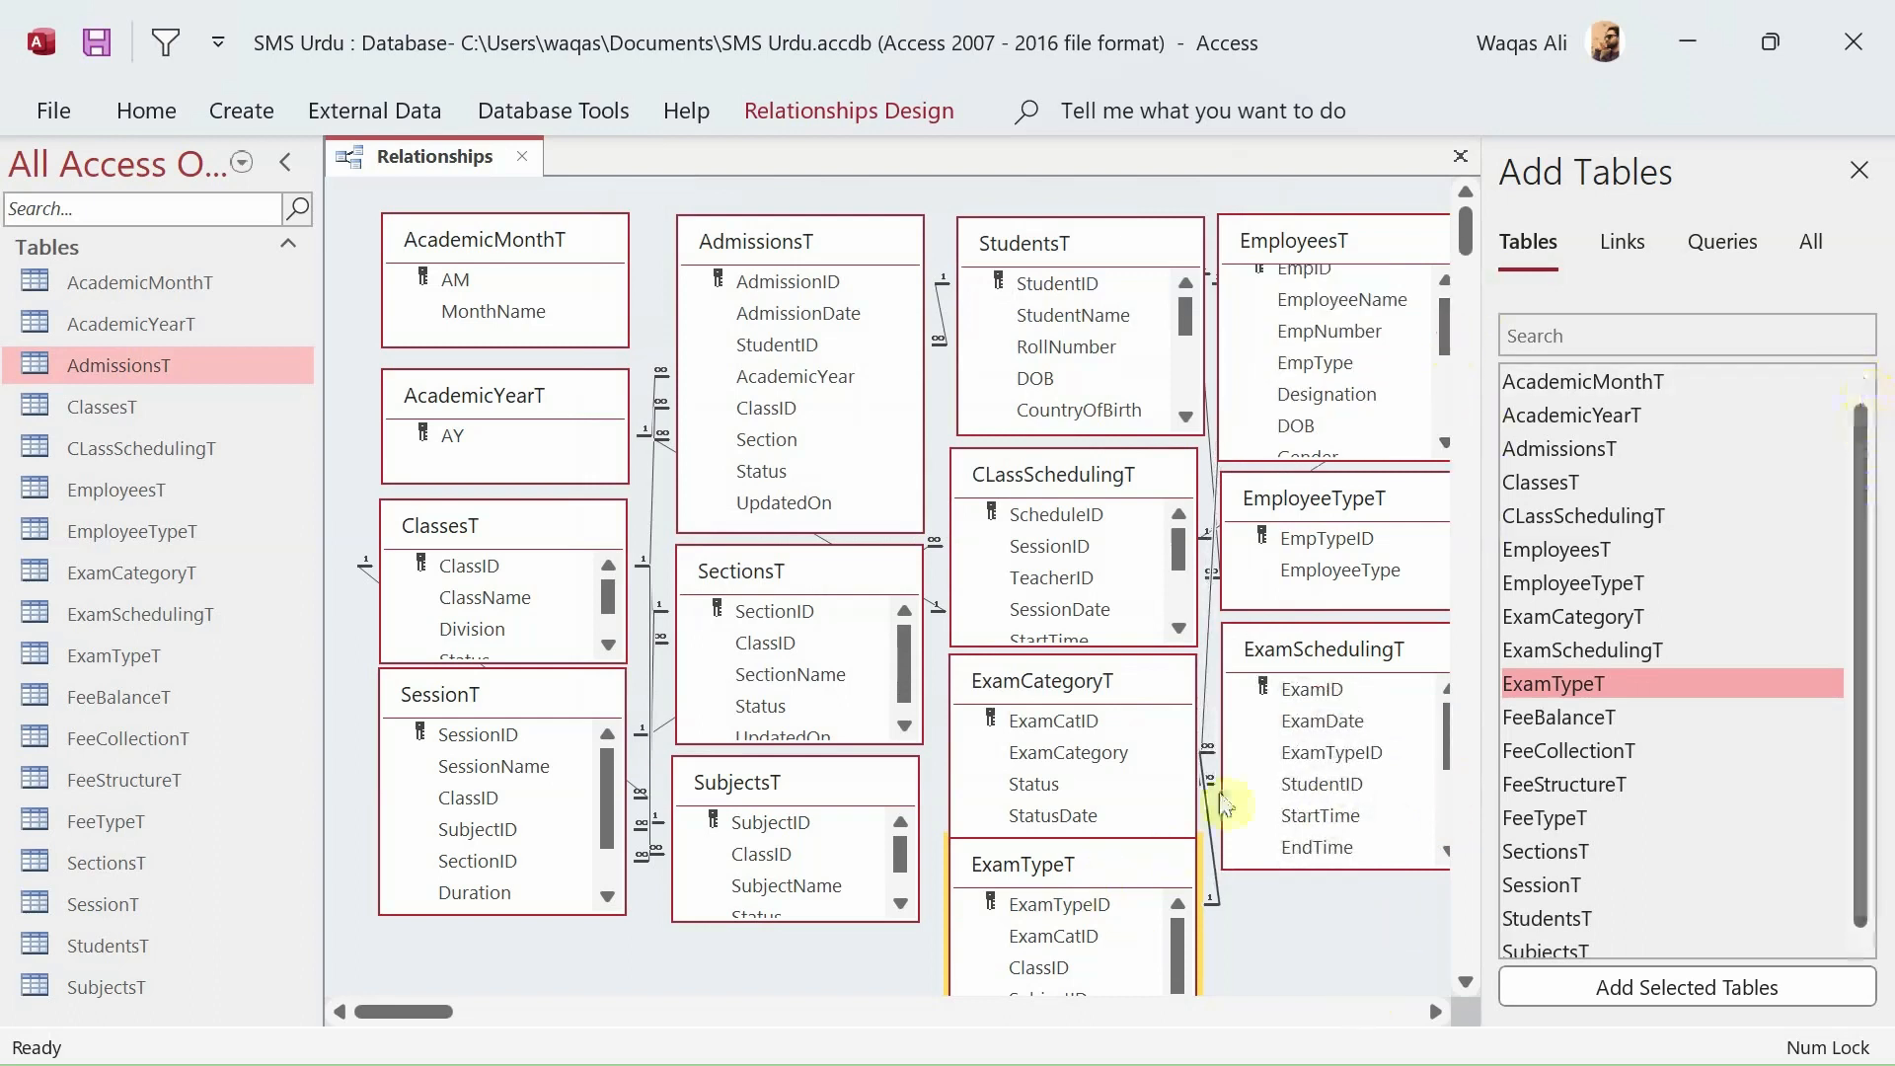
{"action": "left_click_drag", "start_coordinate": [1055, 876], "coordinate": [1086, 849]}
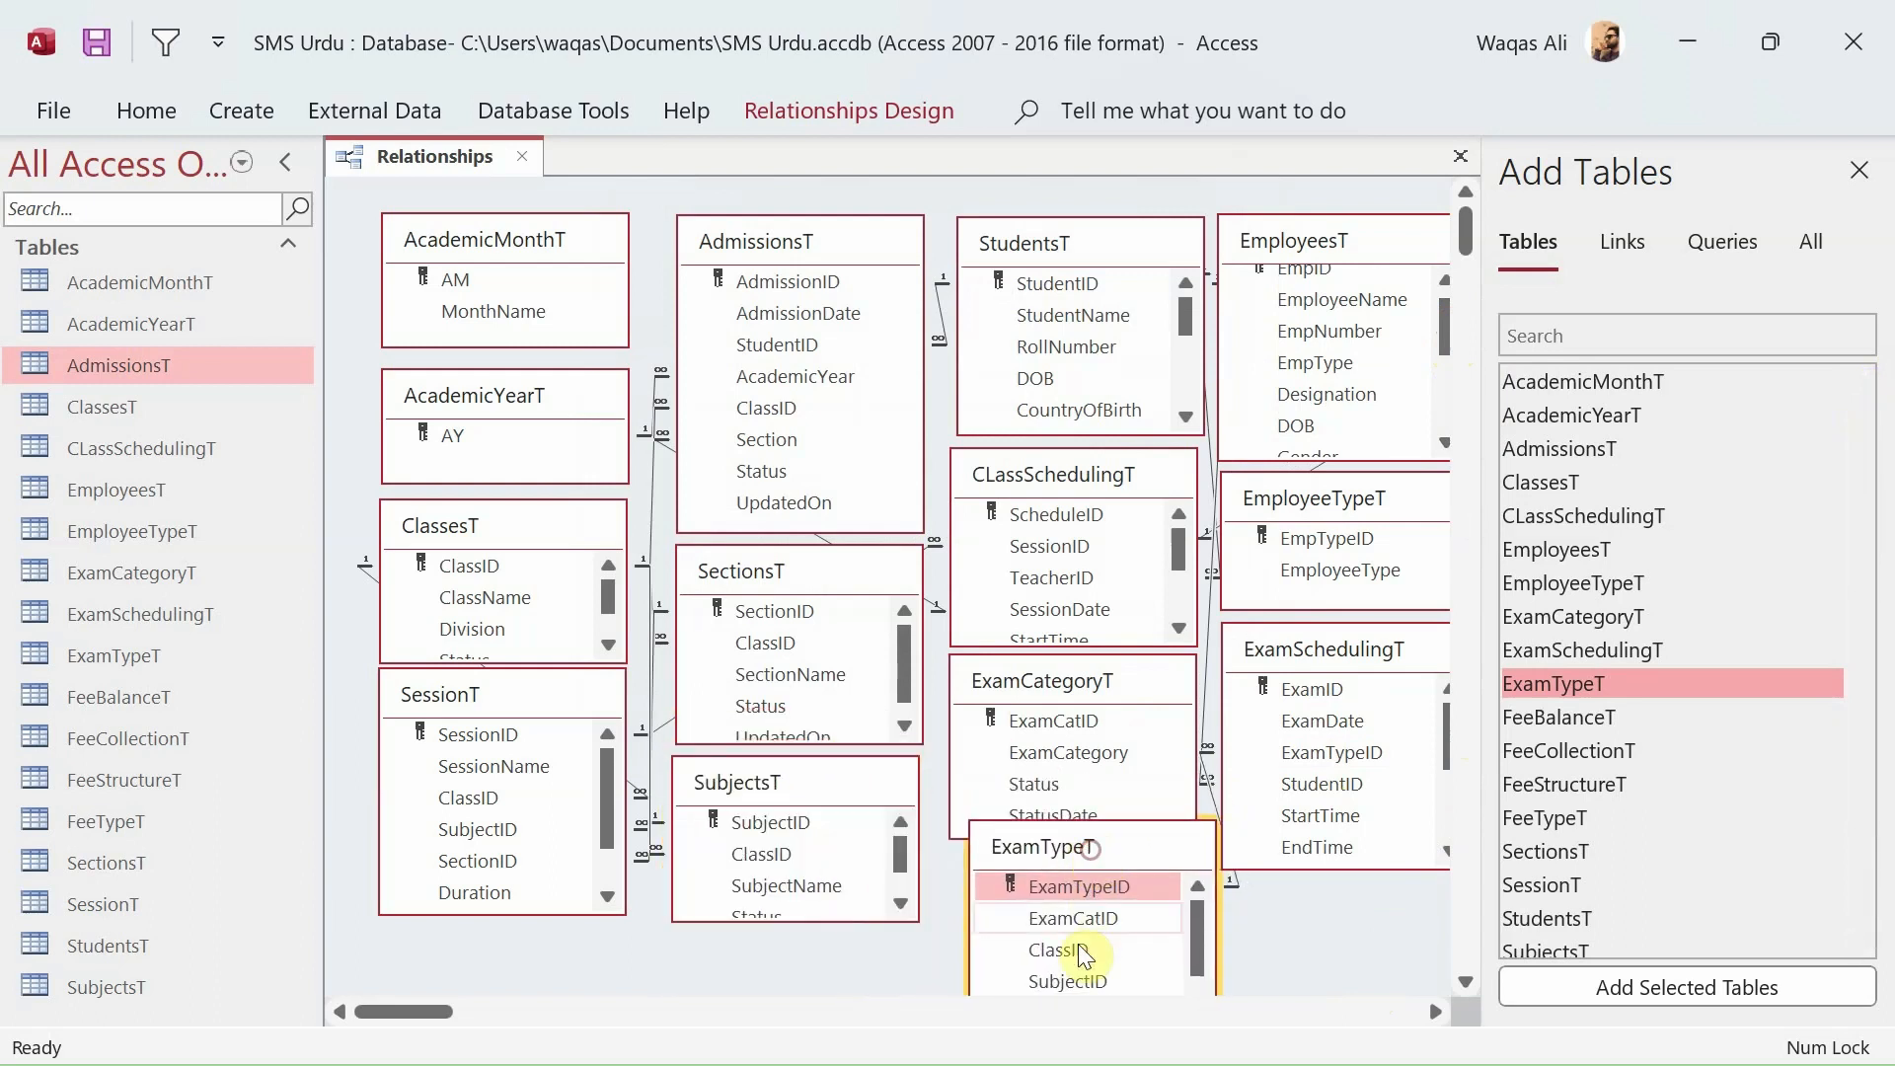
{"action": "left_click_drag", "start_coordinate": [1078, 944], "coordinate": [1028, 933]}
{"action": "left_click_drag", "start_coordinate": [597, 814], "coordinate": [494, 570]}
{"action": "left_click", "coordinate": [789, 466]}
{"action": "left_click", "coordinate": [798, 510]}
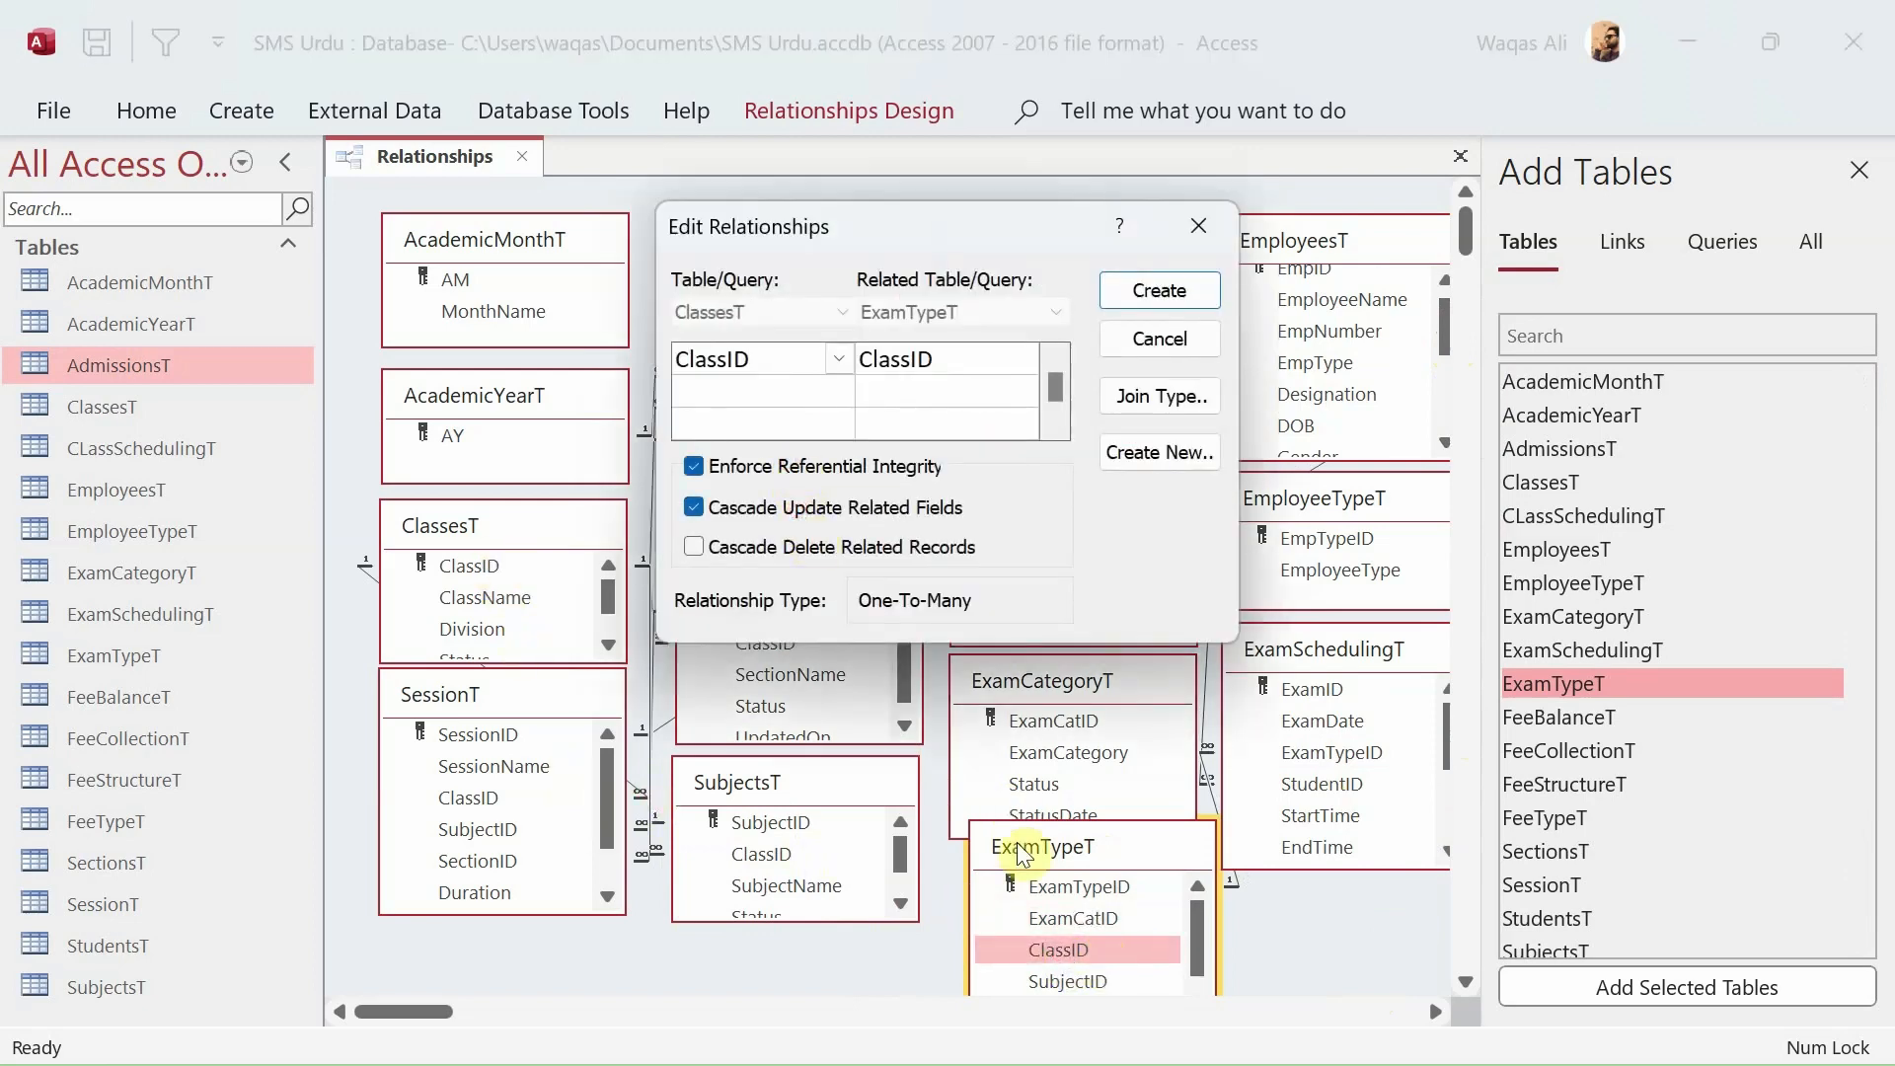
{"action": "left_click", "coordinate": [1157, 291]}
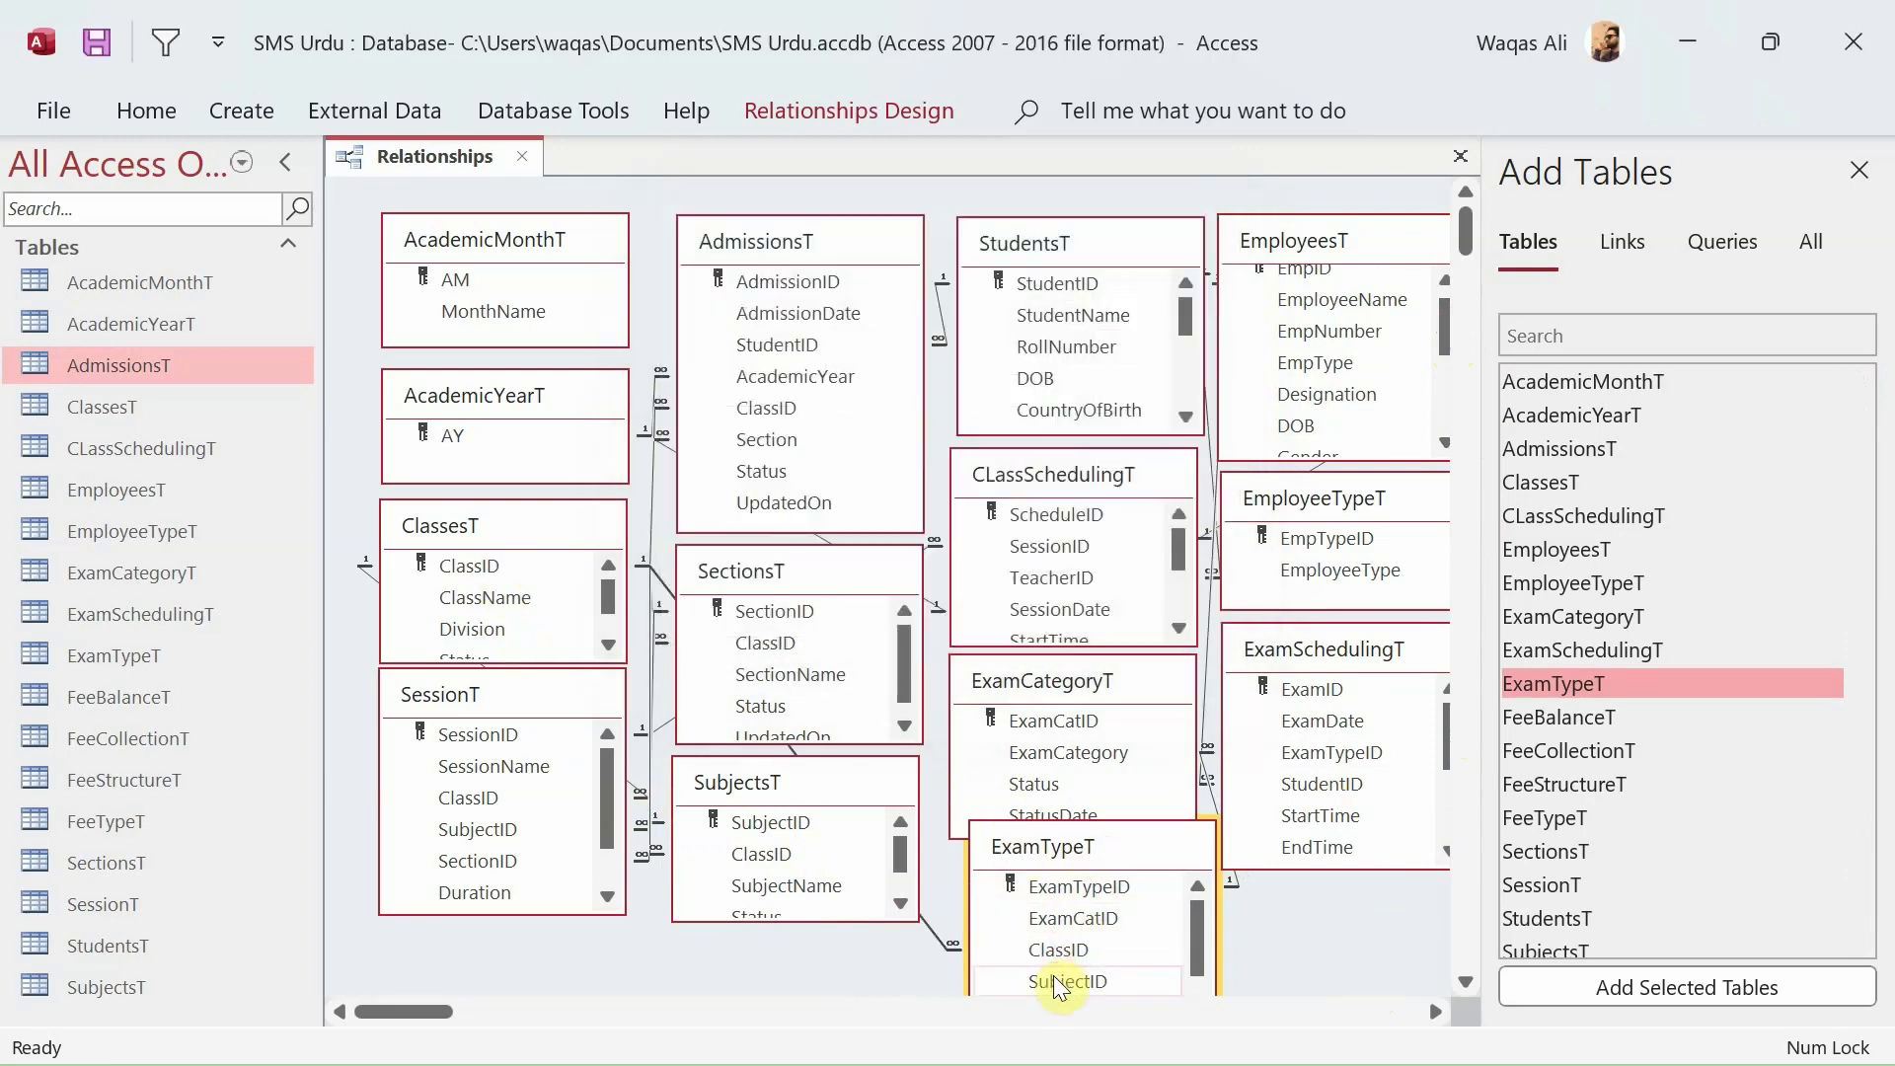
Relate SubjectID in SubjectsT to SubjectID in ExamTypeT with referential integrity and cascading updates.
{"action": "left_click_drag", "start_coordinate": [1058, 985], "coordinate": [784, 844]}
{"action": "left_click", "coordinate": [868, 467]}
{"action": "left_click", "coordinate": [847, 512]}
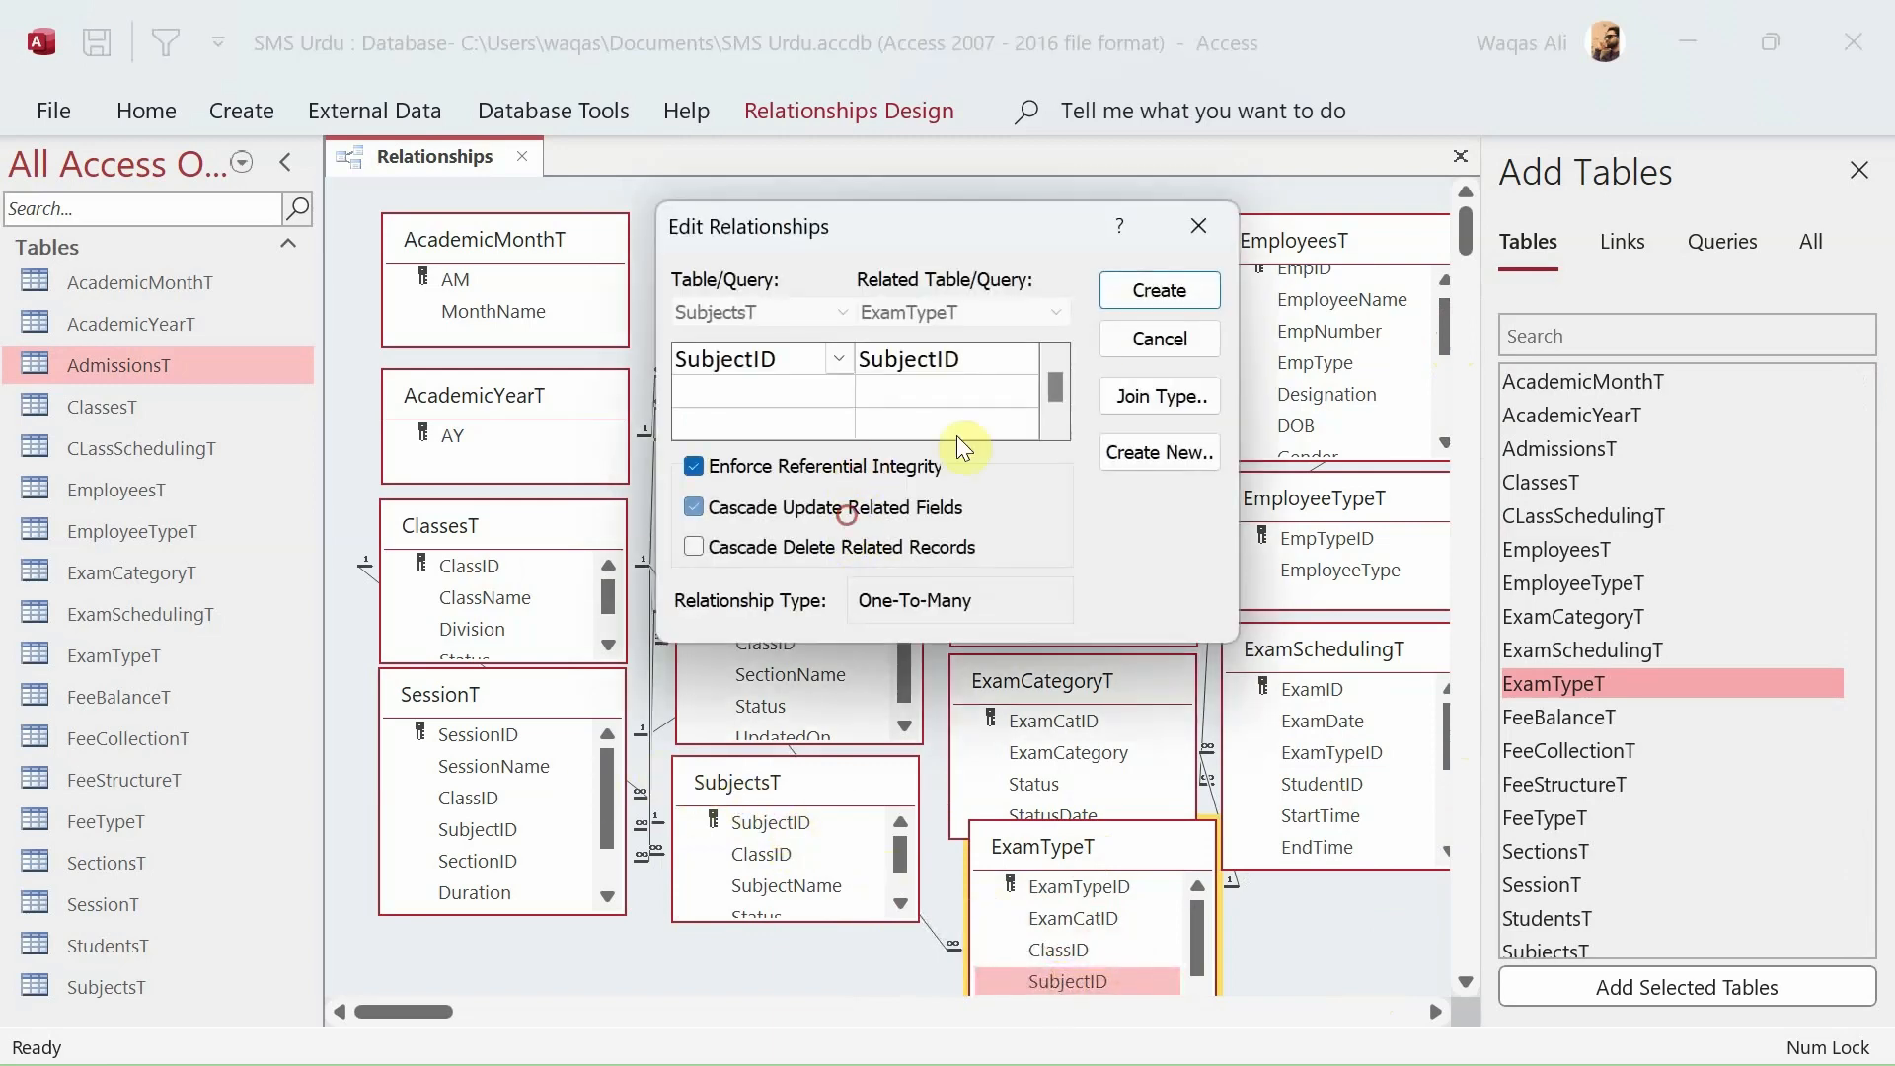
{"action": "left_click", "coordinate": [1159, 291]}
Move ExamTypeT back down so it sits beneath ExamCategoryT without overlapping, and collapse the Navigation Pane.
{"action": "mouse_move", "coordinate": [1196, 933]}
{"action": "left_mouse_down"}
{"action": "mouse_move", "coordinate": [1195, 972]}
{"action": "mouse_move", "coordinate": [1192, 855]}
{"action": "mouse_move", "coordinate": [1139, 885]}
{"action": "left_mouse_up"}
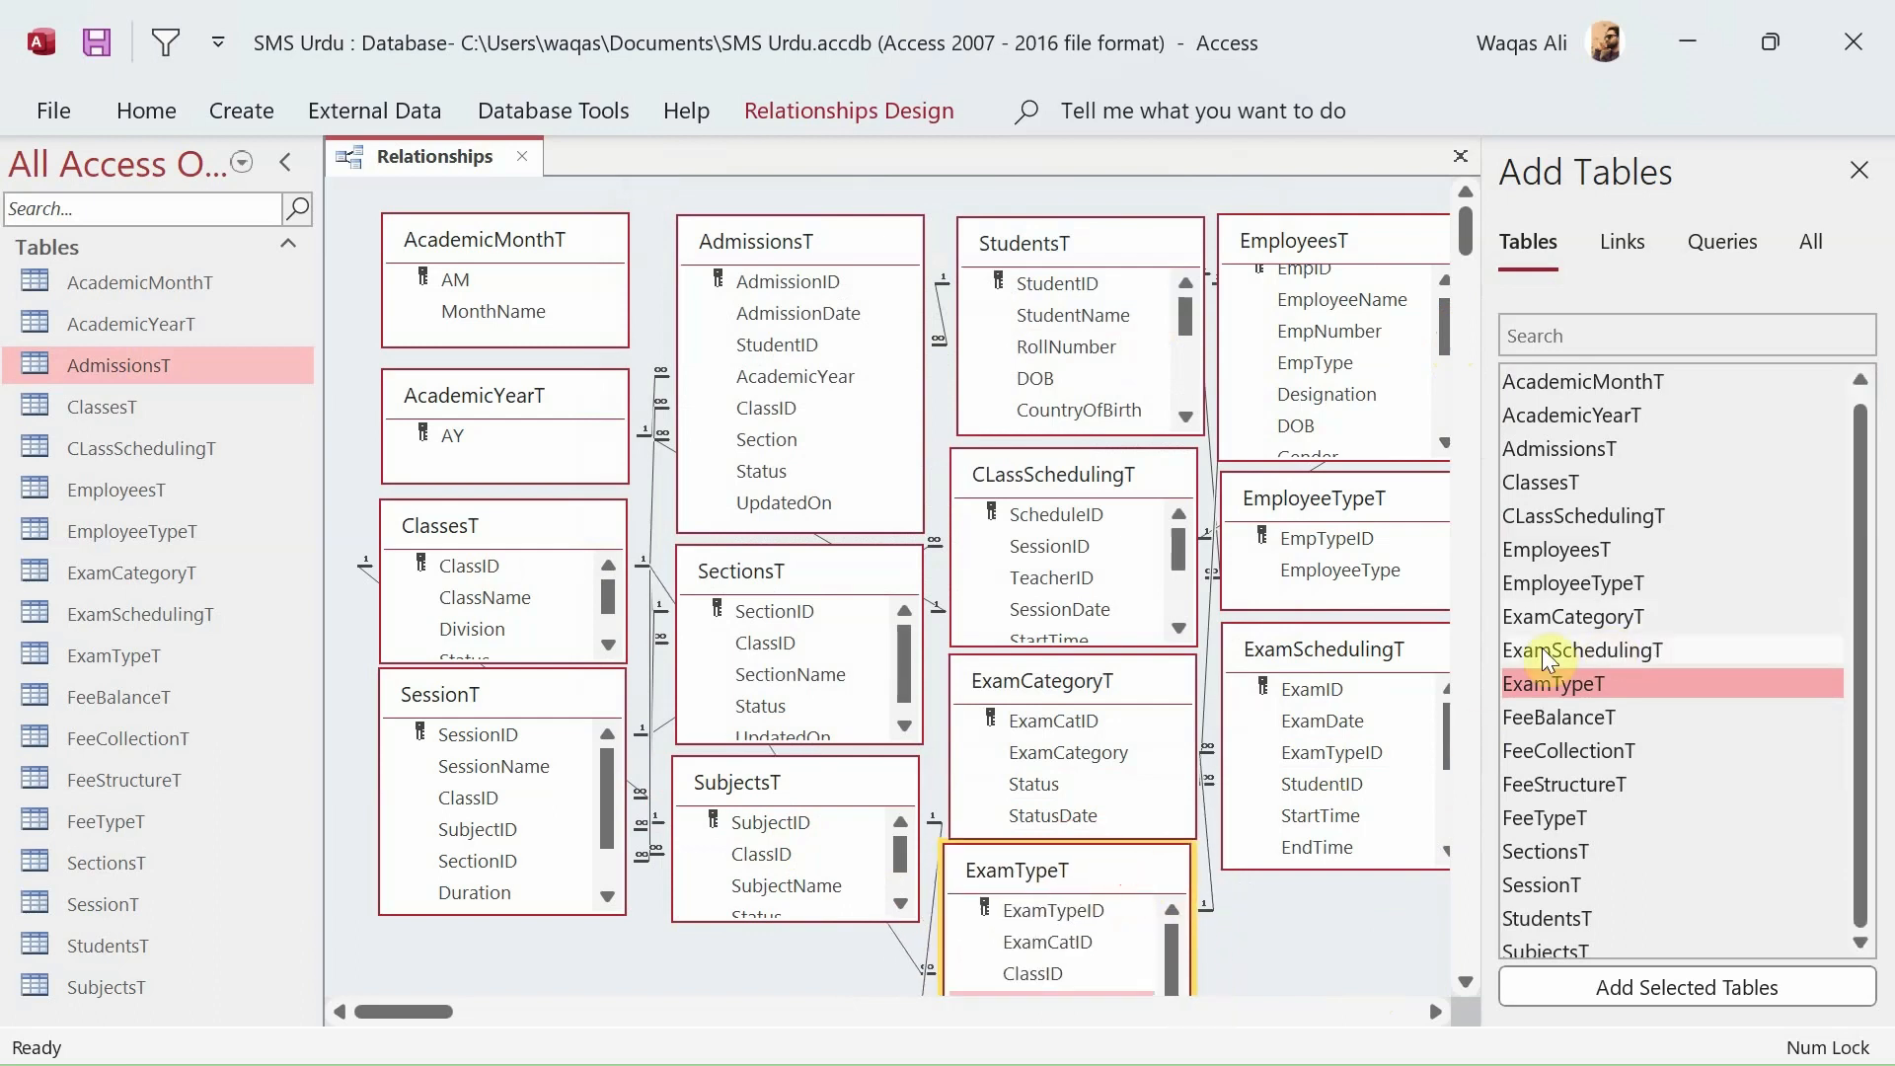
{"action": "left_click", "coordinate": [285, 162]}
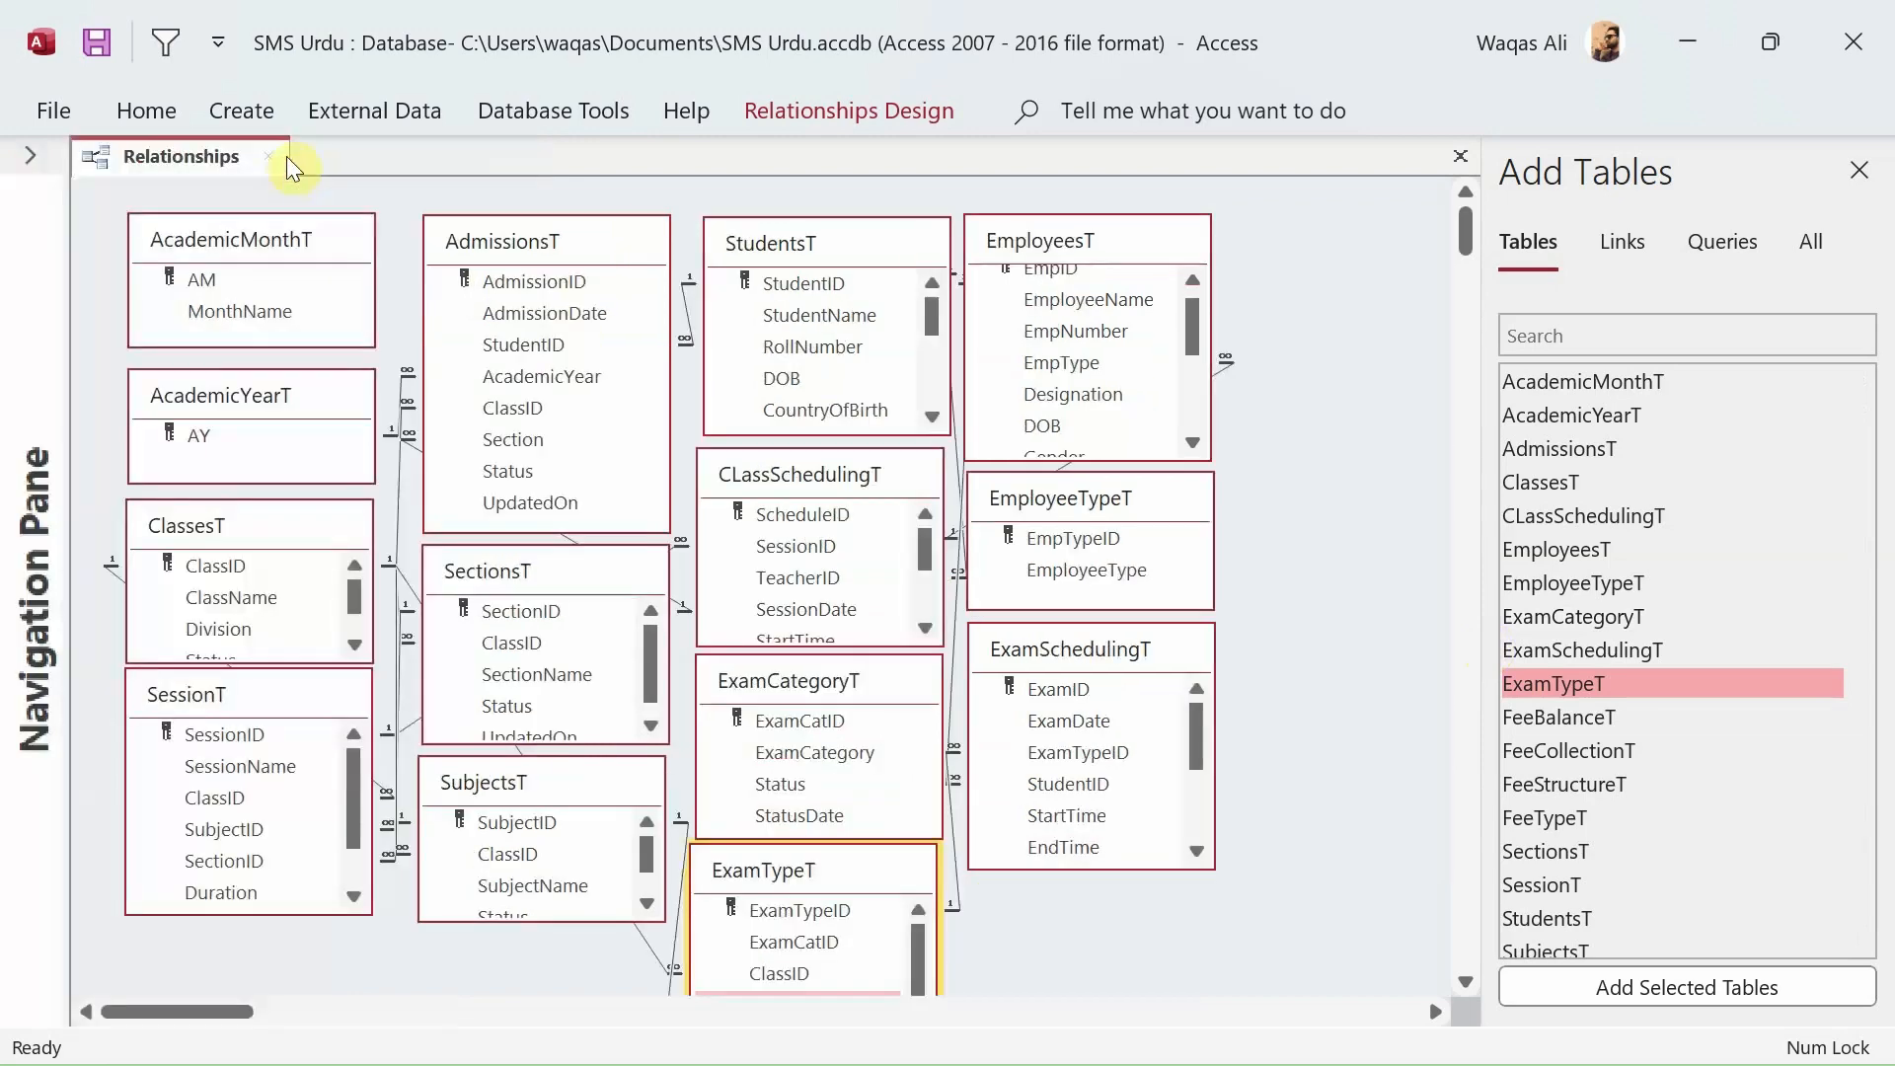
{"action": "left_click", "coordinate": [1545, 718]}
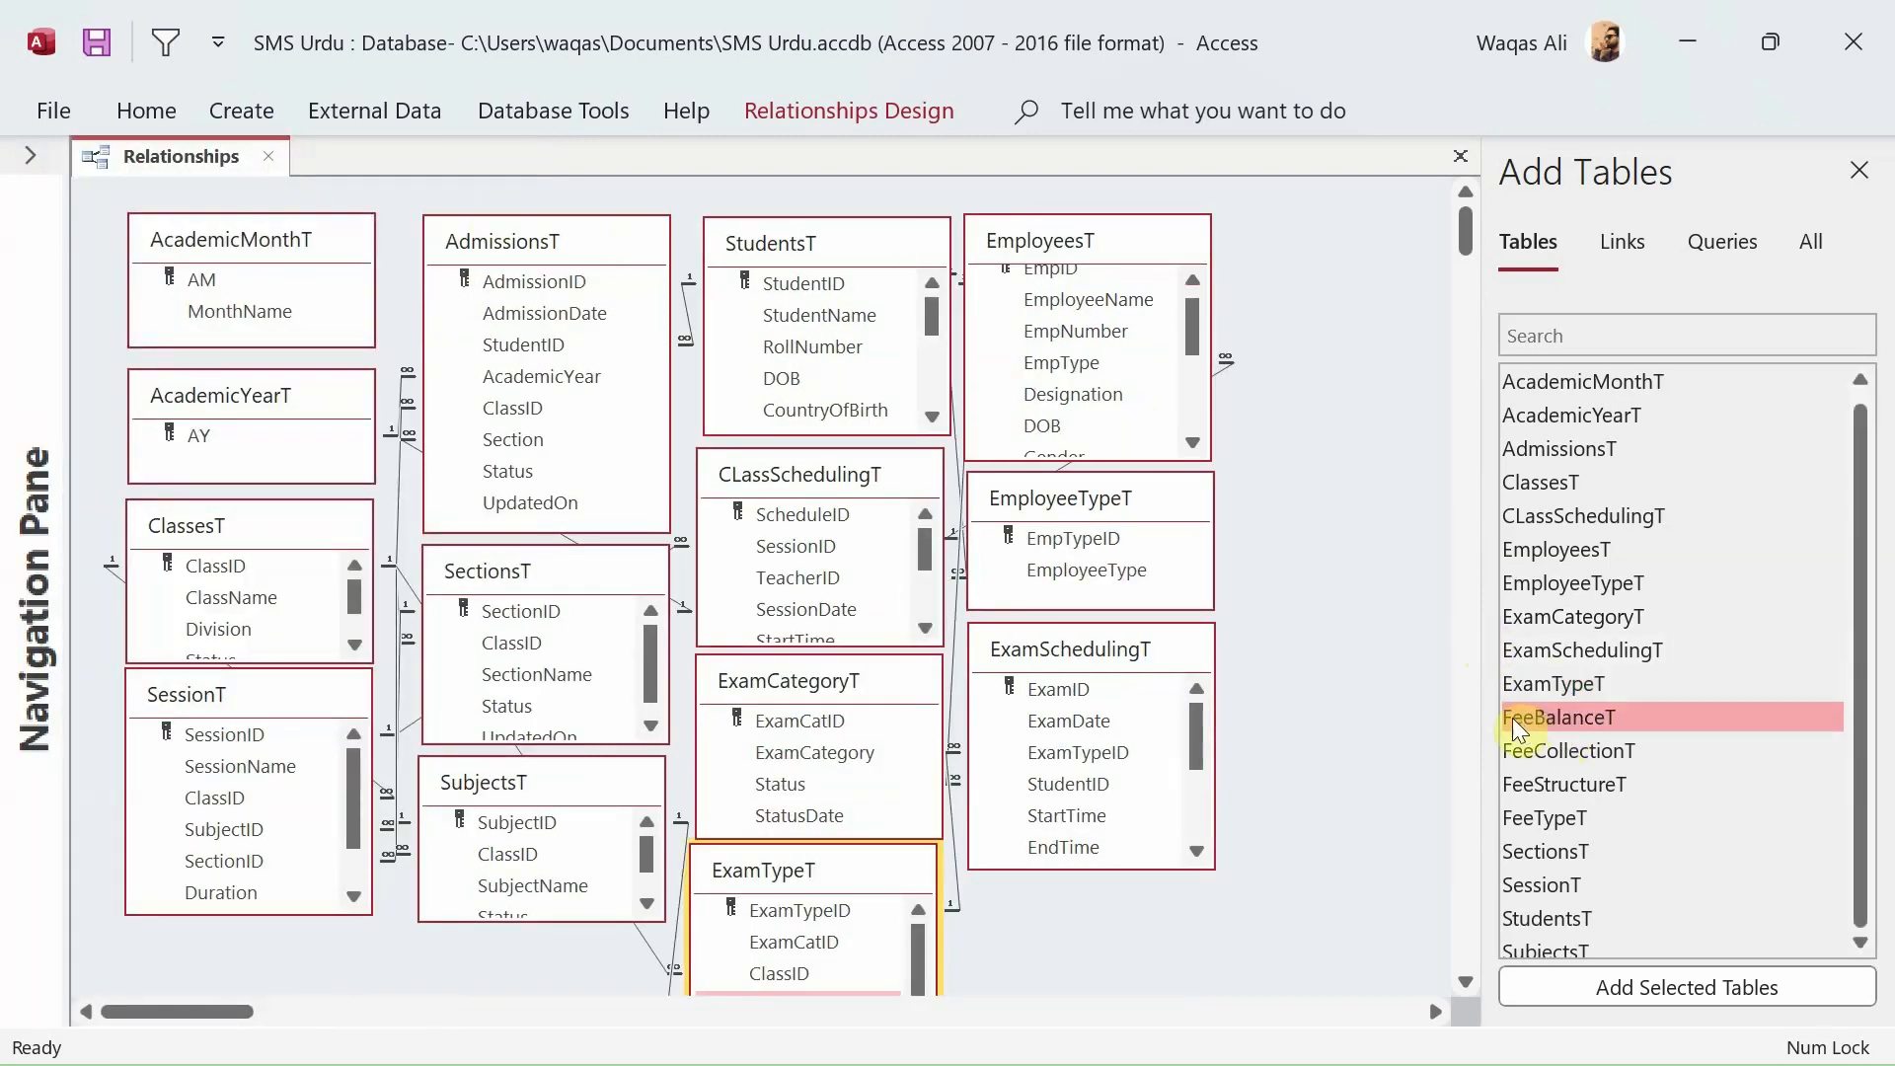
Examine the field lists of ExamSchedulingT, ExamCategoryT and ExamTypeT for matching key fields.
{"action": "mouse_move", "coordinate": [835, 682]}
{"action": "left_mouse_down"}
{"action": "mouse_move", "coordinate": [973, 695]}
{"action": "mouse_move", "coordinate": [1420, 823]}
{"action": "mouse_move", "coordinate": [1325, 582]}
{"action": "mouse_move", "coordinate": [740, 605]}
{"action": "mouse_move", "coordinate": [832, 681]}
{"action": "left_mouse_up"}
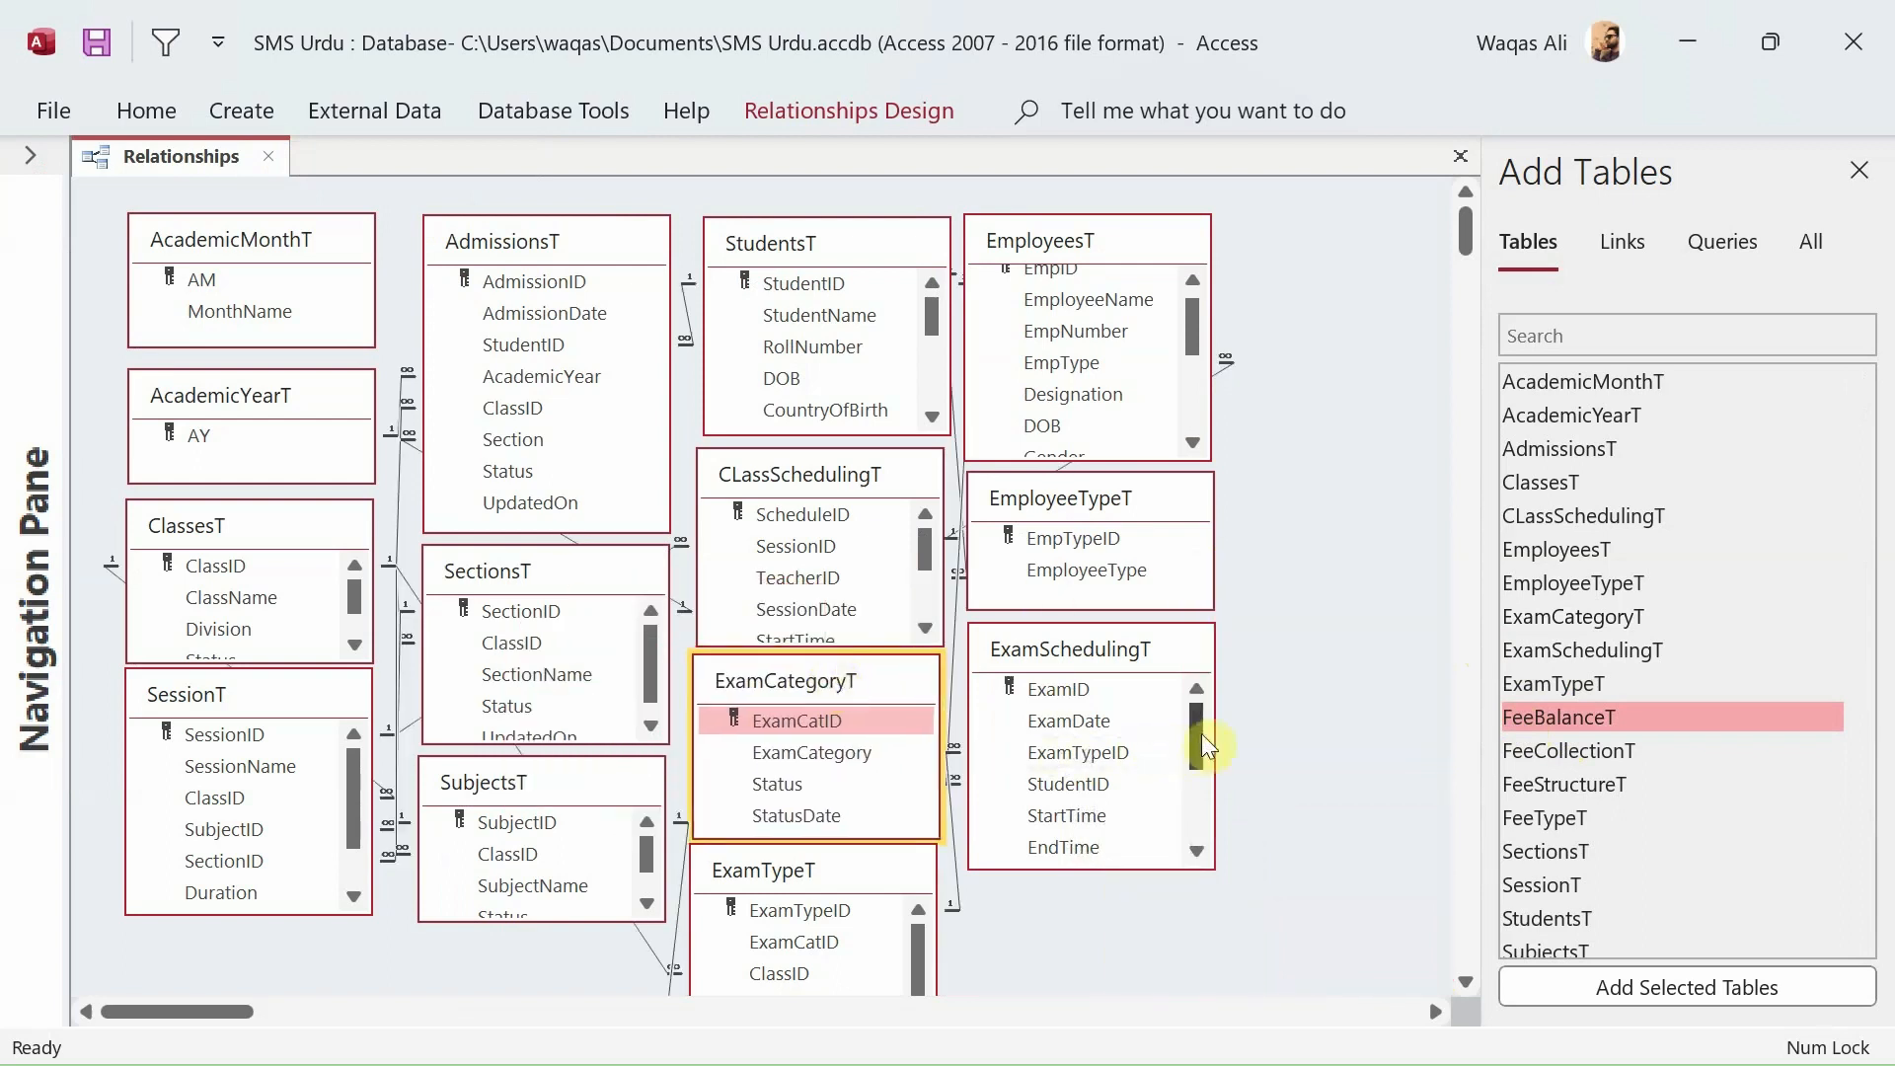
{"action": "left_click_drag", "start_coordinate": [1205, 747], "coordinate": [1201, 770]}
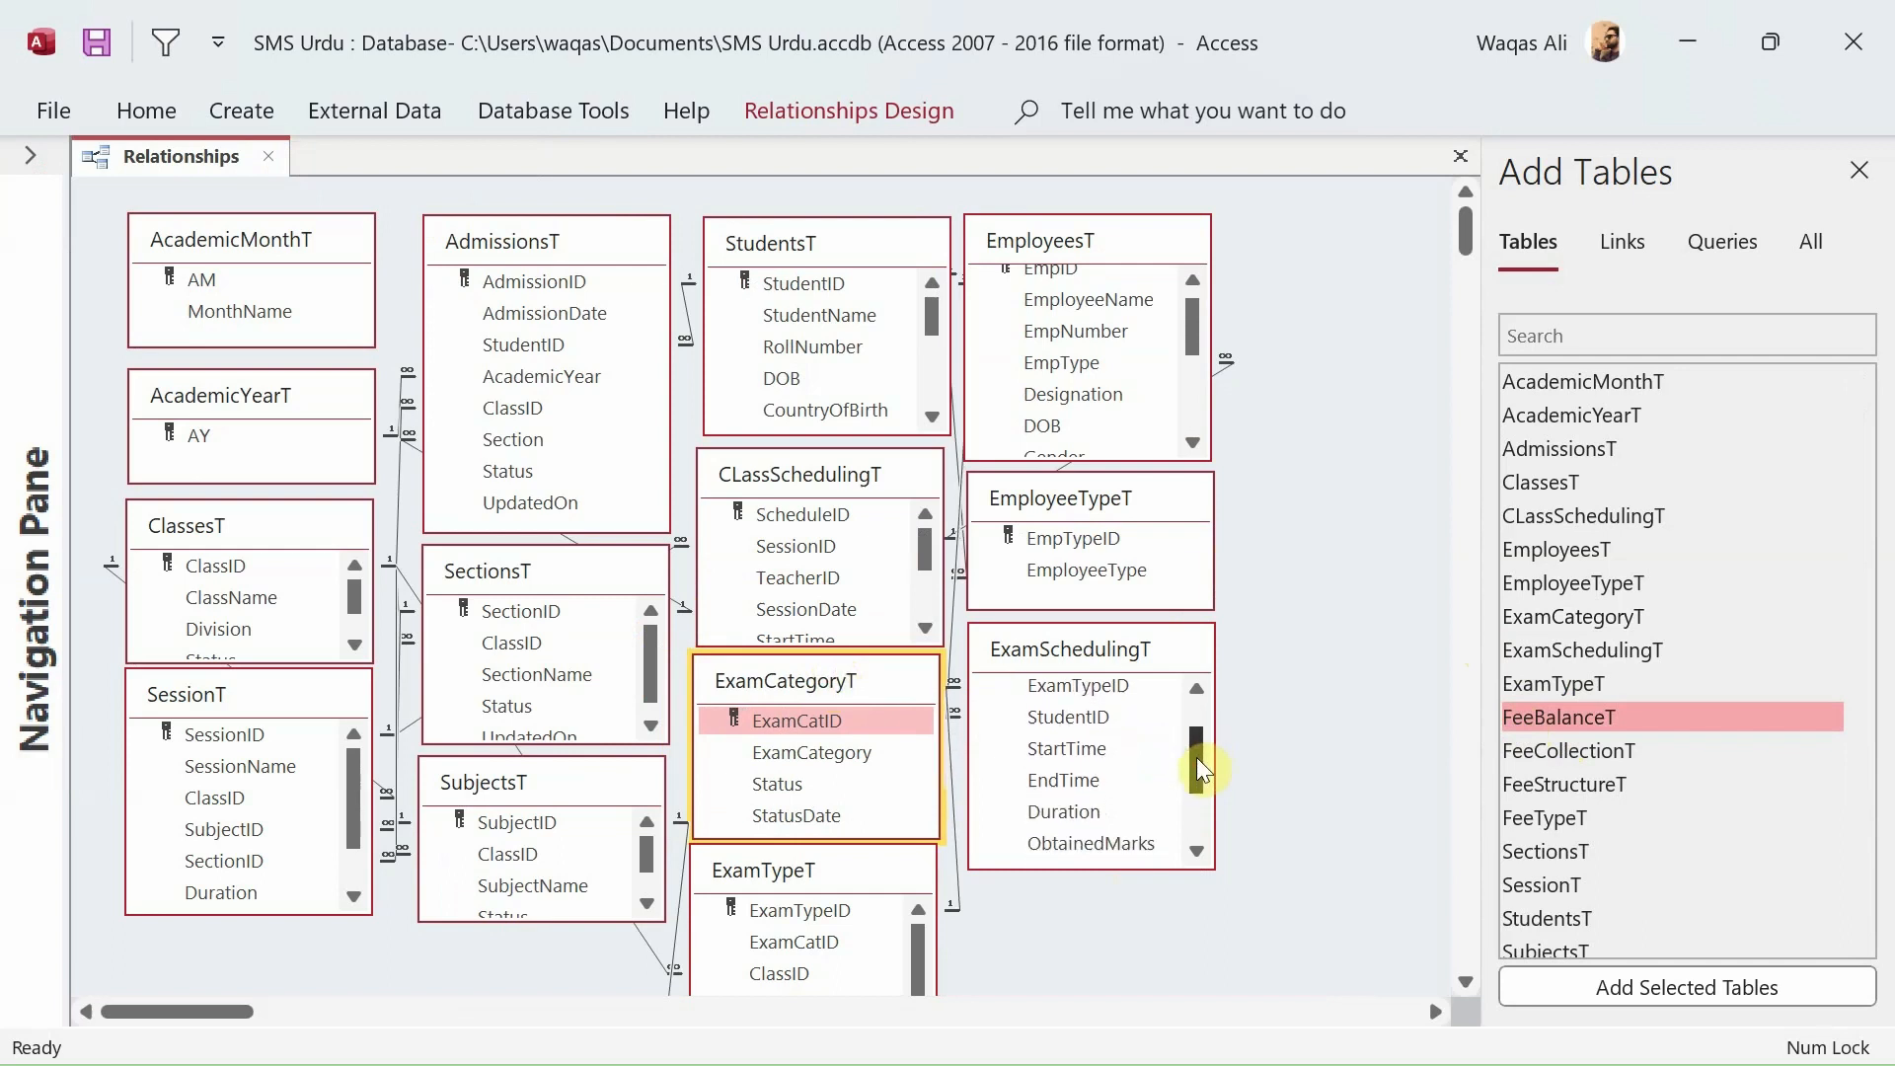
{"action": "left_click_drag", "start_coordinate": [1202, 770], "coordinate": [1197, 713]}
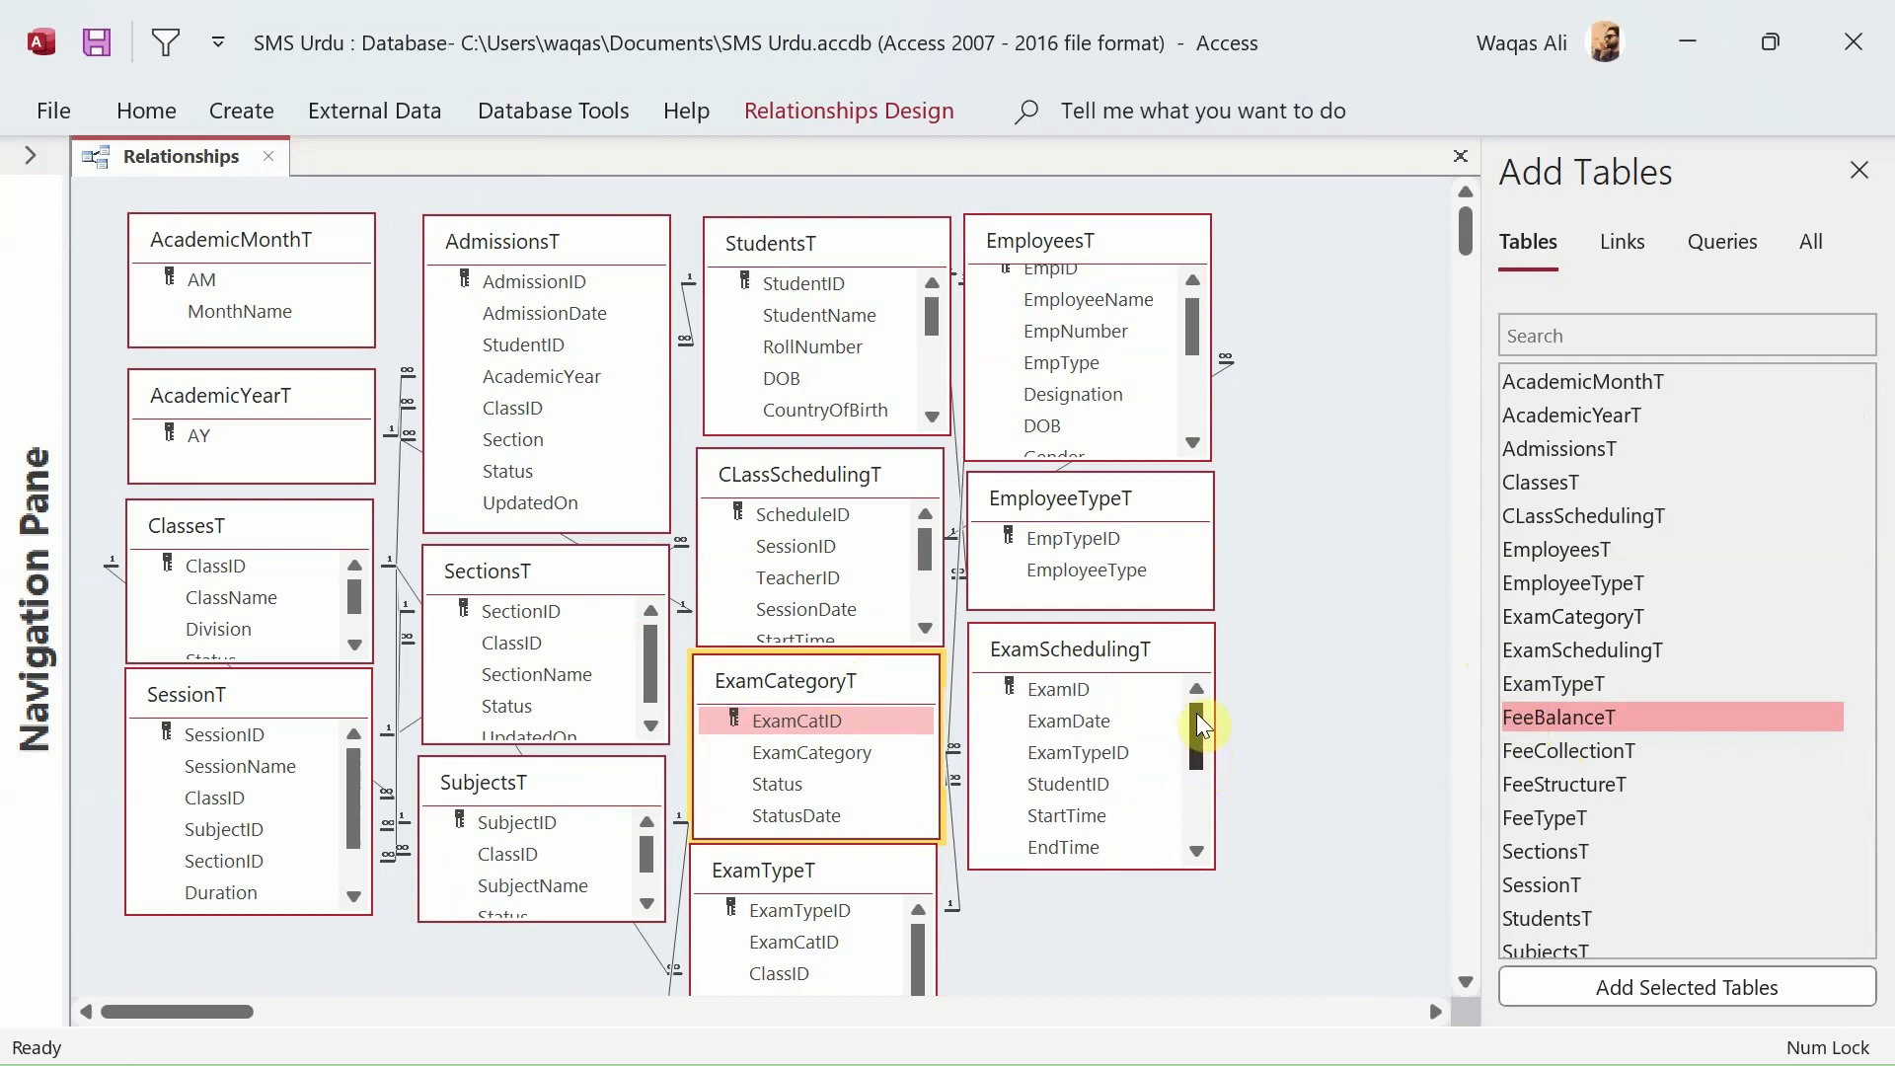
{"action": "left_click", "coordinate": [1118, 760]}
{"action": "left_click", "coordinate": [1092, 785]}
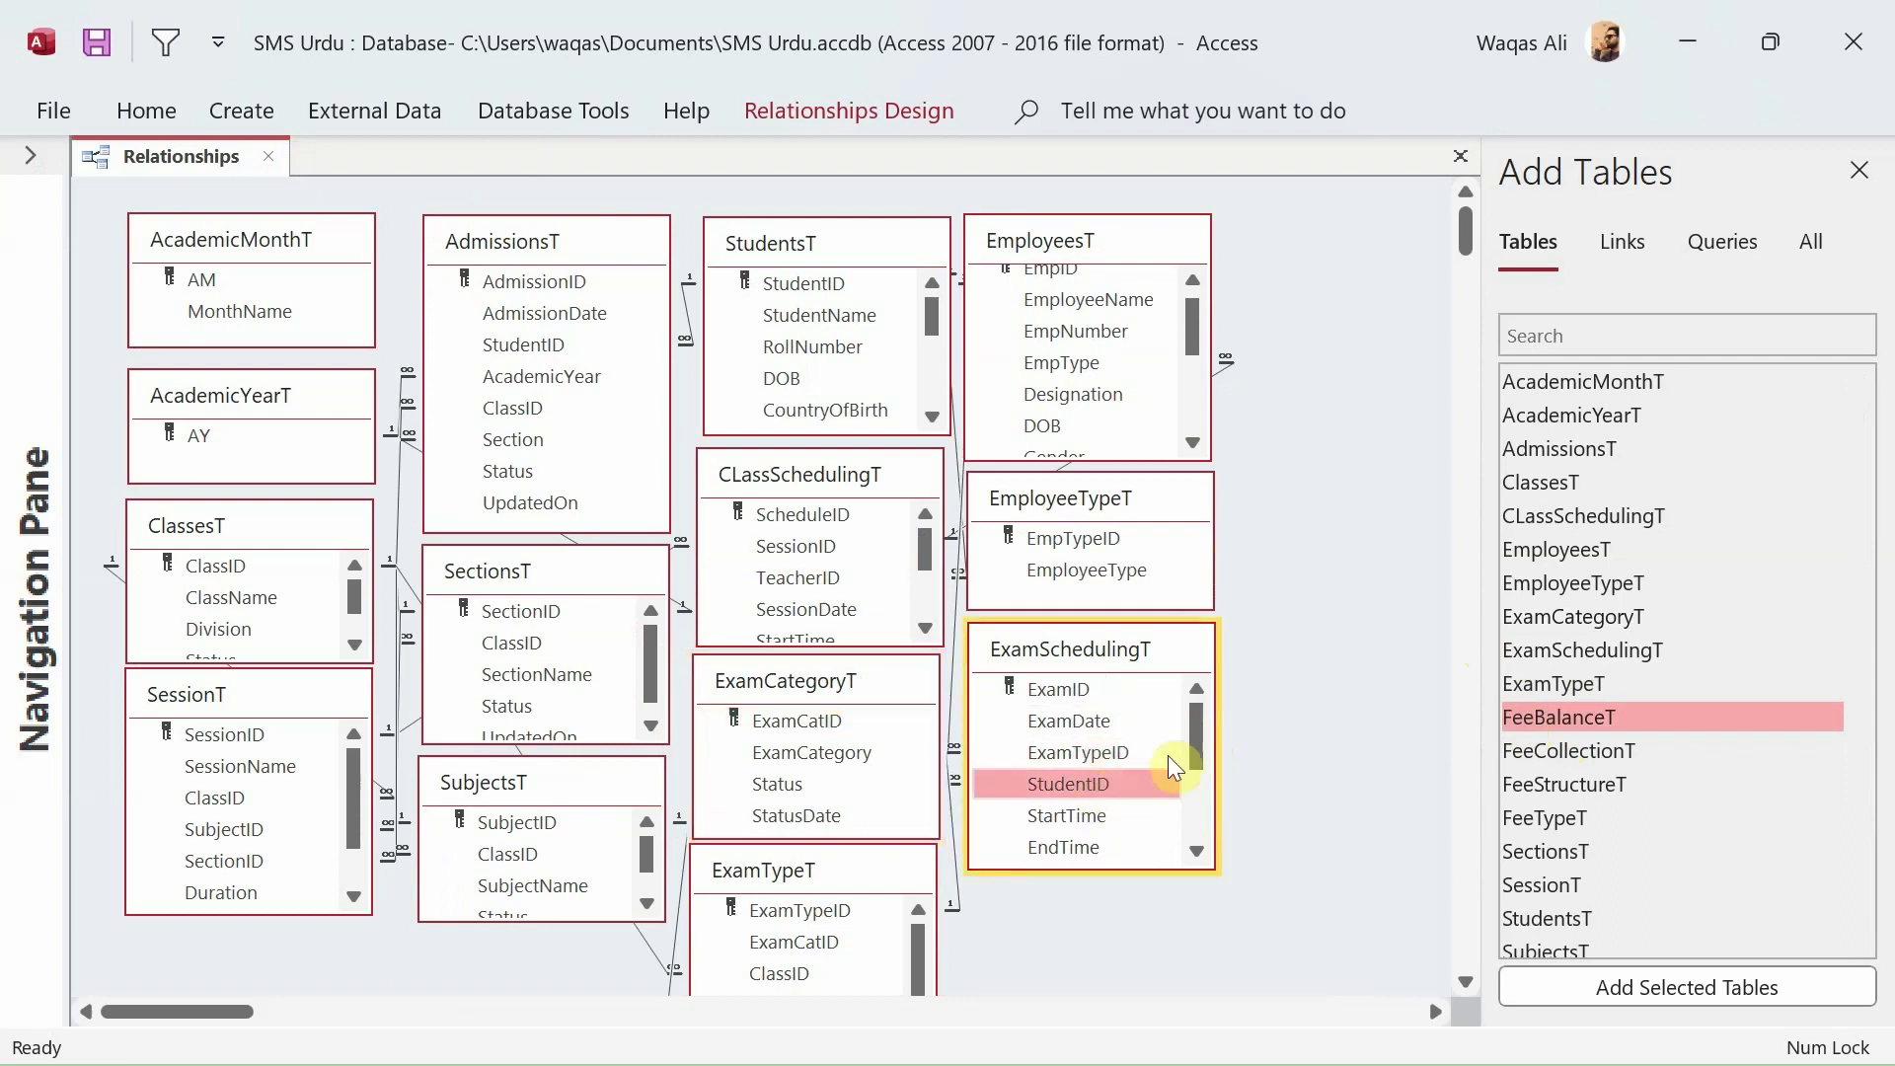
{"action": "left_click_drag", "start_coordinate": [1196, 716], "coordinate": [1201, 669]}
{"action": "left_click", "coordinate": [831, 721]}
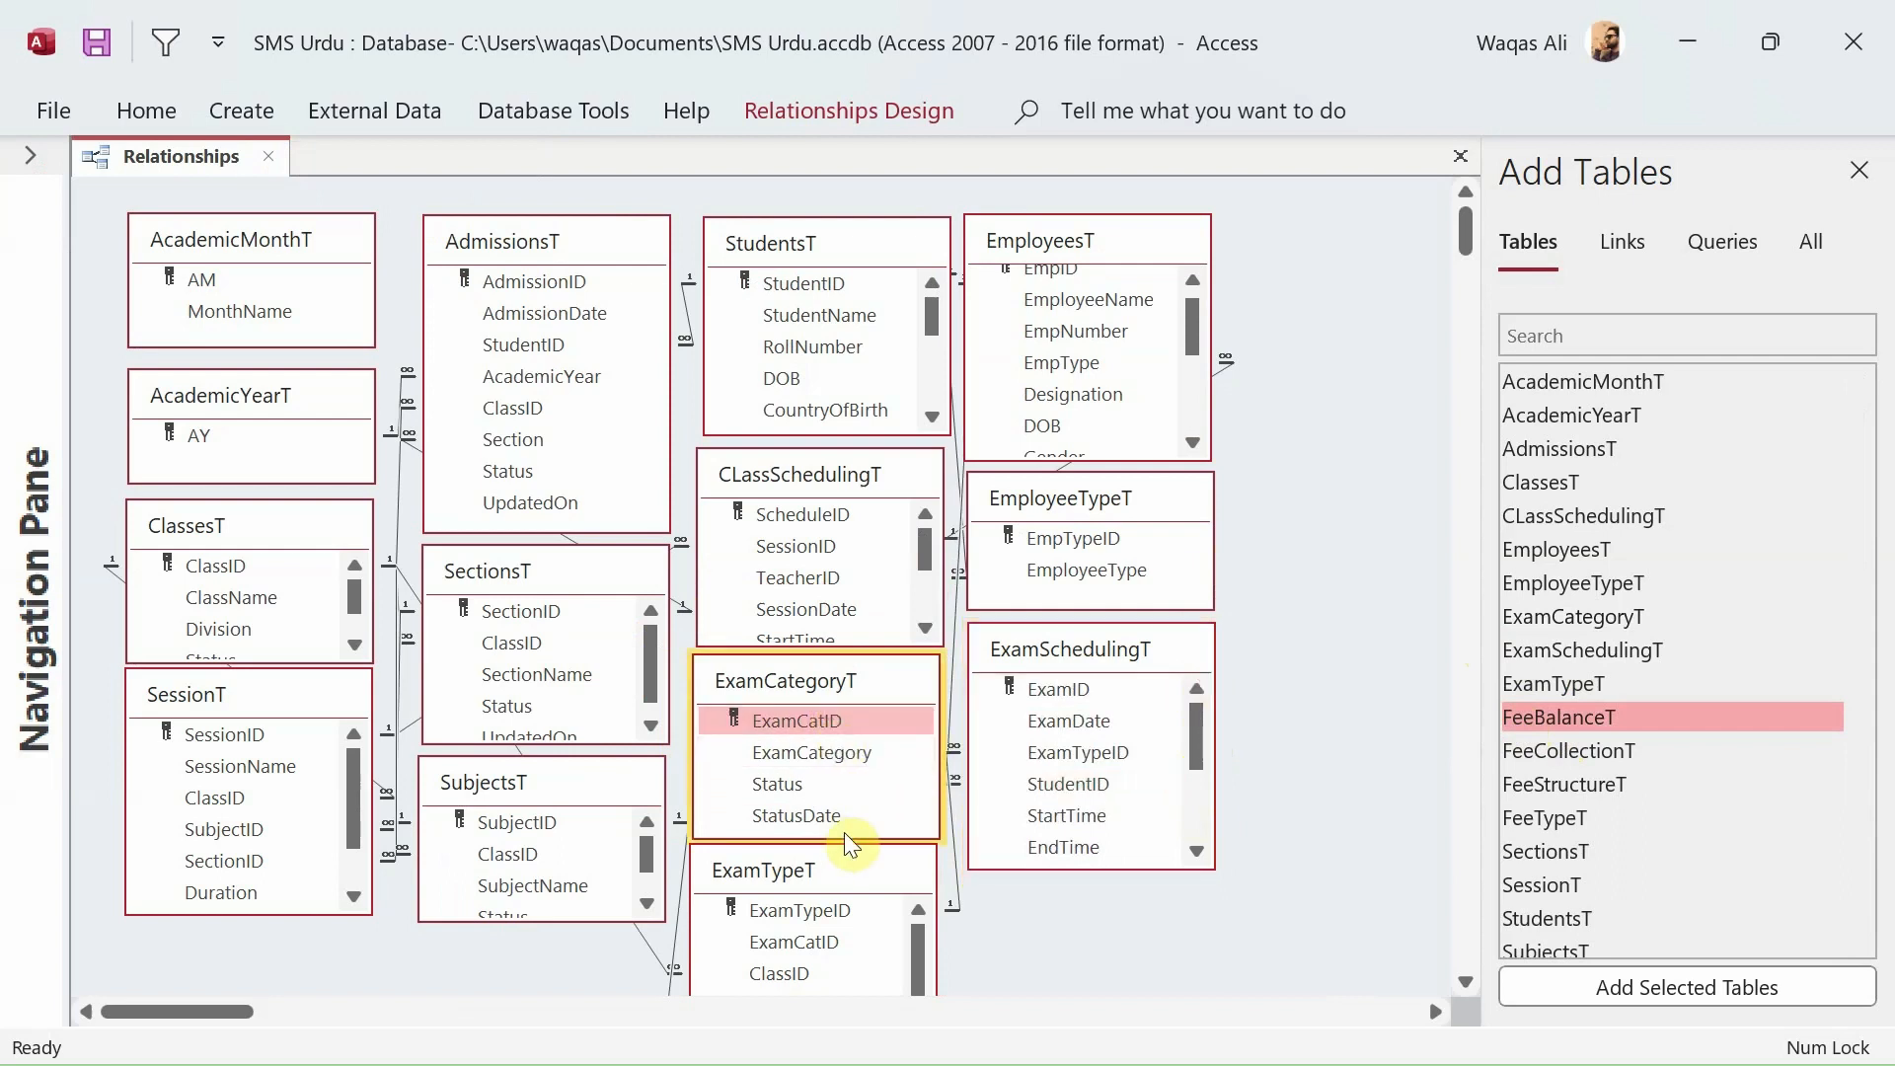
{"action": "left_click", "coordinate": [852, 861]}
Relate ExamCatID in ExamCategoryT to ExamCatID in ExamTypeT with referential integrity and cascading updates, and nudge ExamTypeT into line beneath ExamCategoryT.
{"action": "left_click_drag", "start_coordinate": [825, 943], "coordinate": [795, 724]}
{"action": "left_click", "coordinate": [795, 466]}
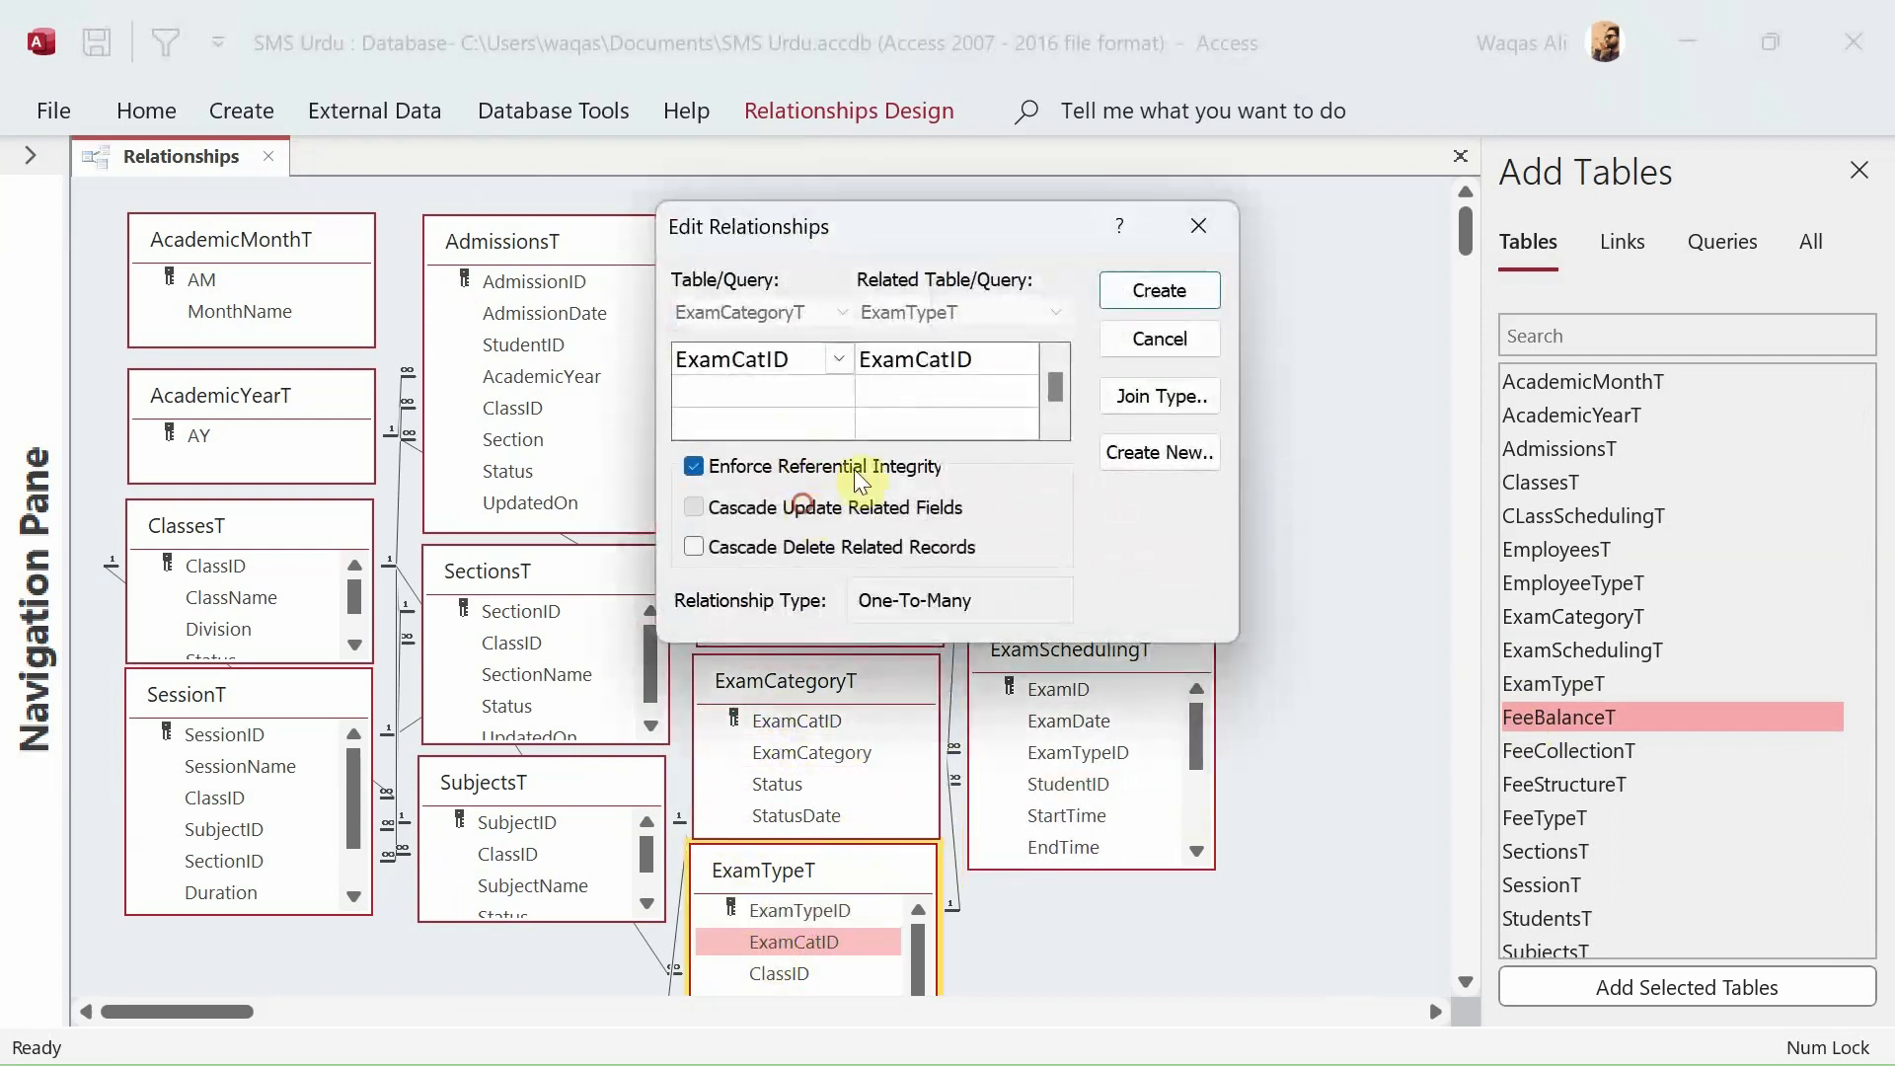
{"action": "left_click", "coordinate": [809, 507]}
{"action": "left_click", "coordinate": [1163, 294]}
{"action": "left_click_drag", "start_coordinate": [861, 875], "coordinate": [874, 884]}
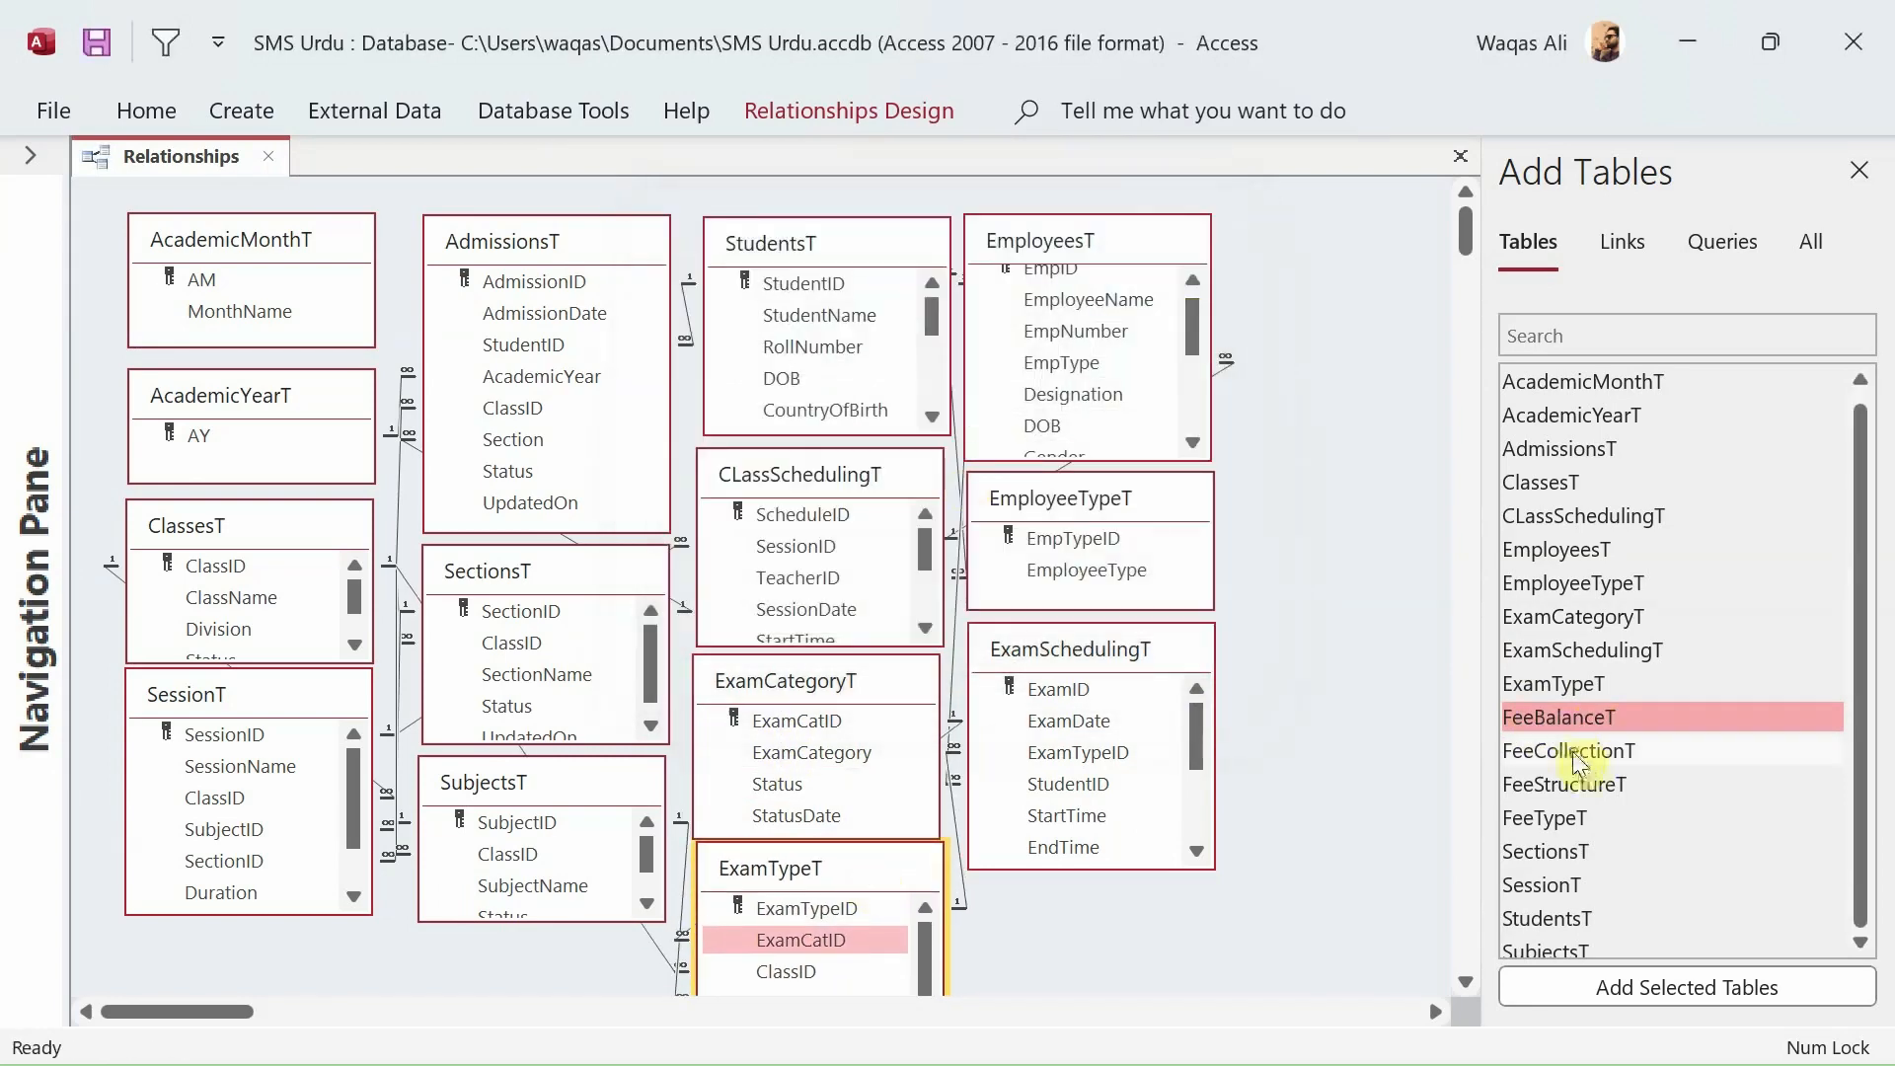
Add FeeBalanceT to the right of EmployeesT and relate StudentID in StudentsT to its StudentID with referential integrity and cascading updates.
{"action": "mouse_move", "coordinate": [1525, 717]}
{"action": "left_mouse_down"}
{"action": "mouse_move", "coordinate": [1316, 393]}
{"action": "mouse_move", "coordinate": [1320, 414]}
{"action": "mouse_move", "coordinate": [1293, 247]}
{"action": "left_mouse_up"}
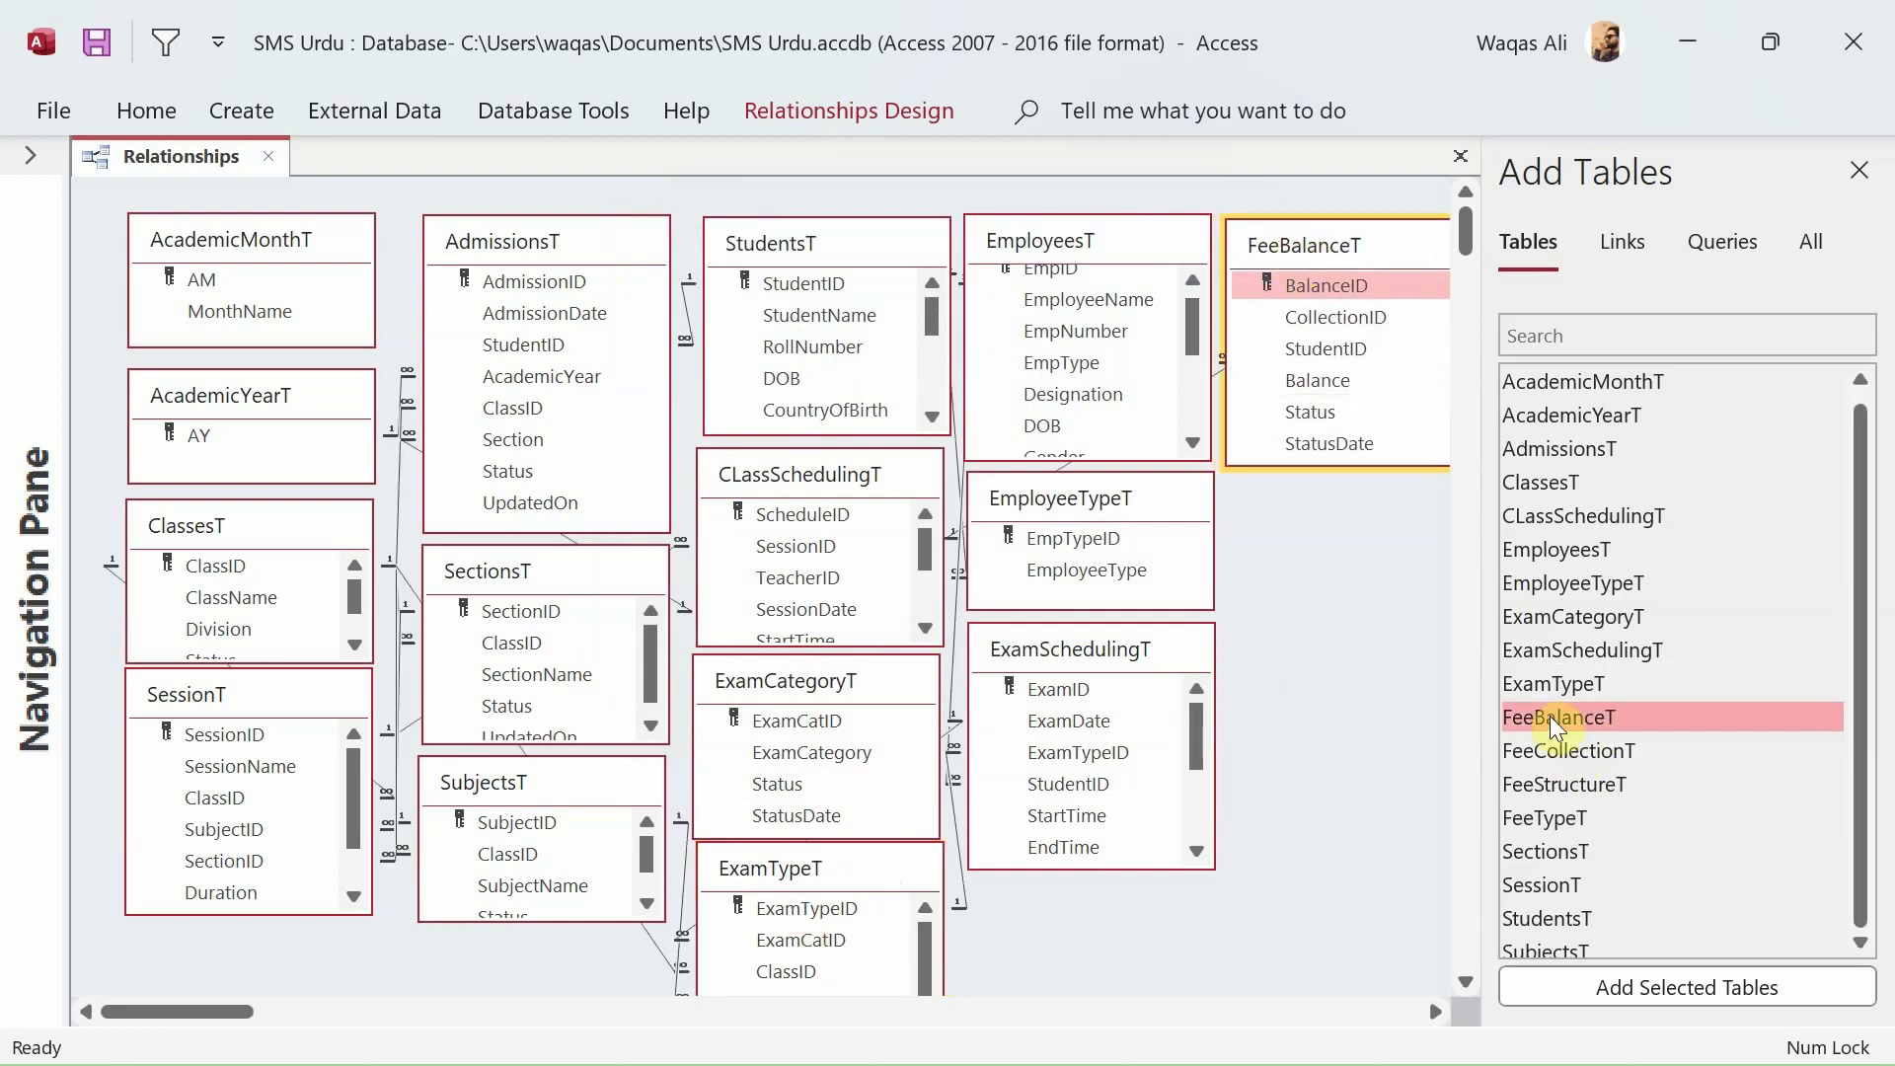
{"action": "left_click_drag", "start_coordinate": [1480, 679], "coordinate": [1556, 671]}
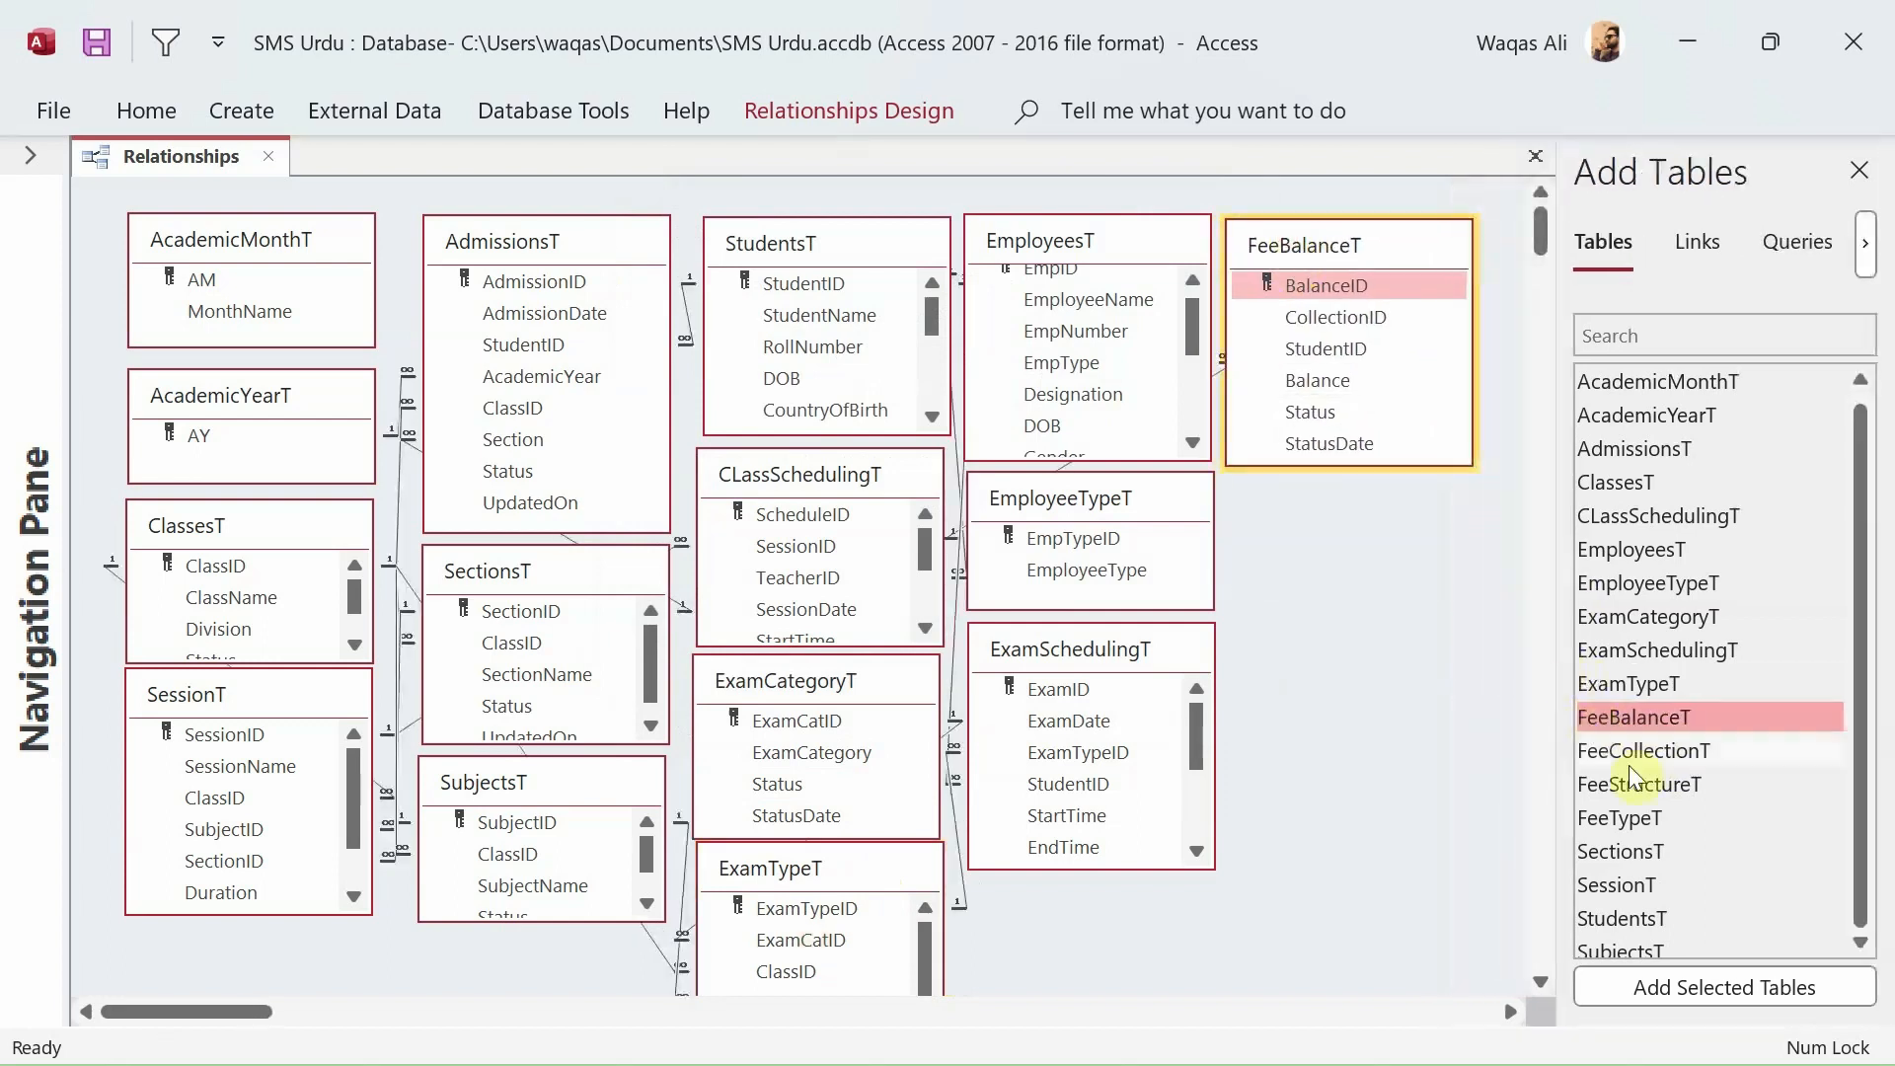
{"action": "left_click", "coordinate": [1318, 316]}
{"action": "left_click_drag", "start_coordinate": [1322, 349], "coordinate": [804, 284]}
{"action": "left_click", "coordinate": [839, 466]}
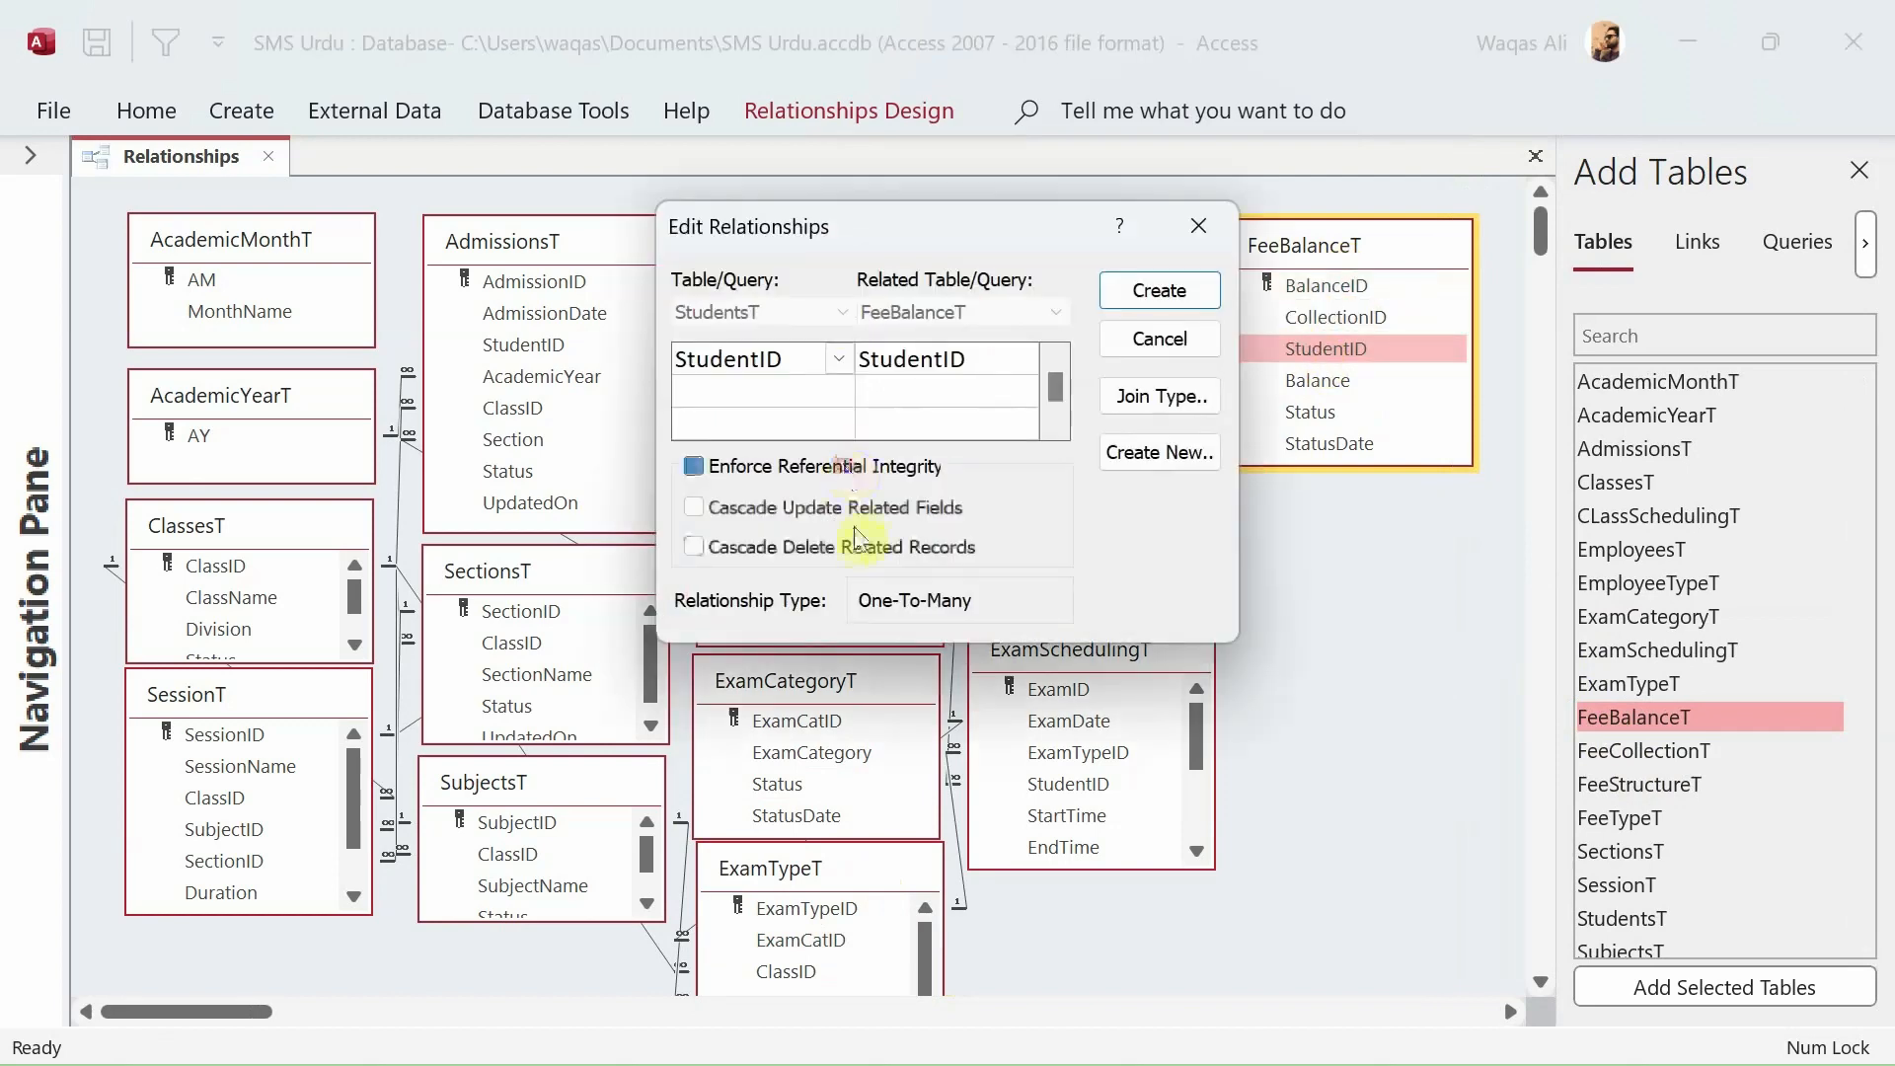
{"action": "left_click", "coordinate": [843, 508]}
{"action": "left_click", "coordinate": [1155, 290]}
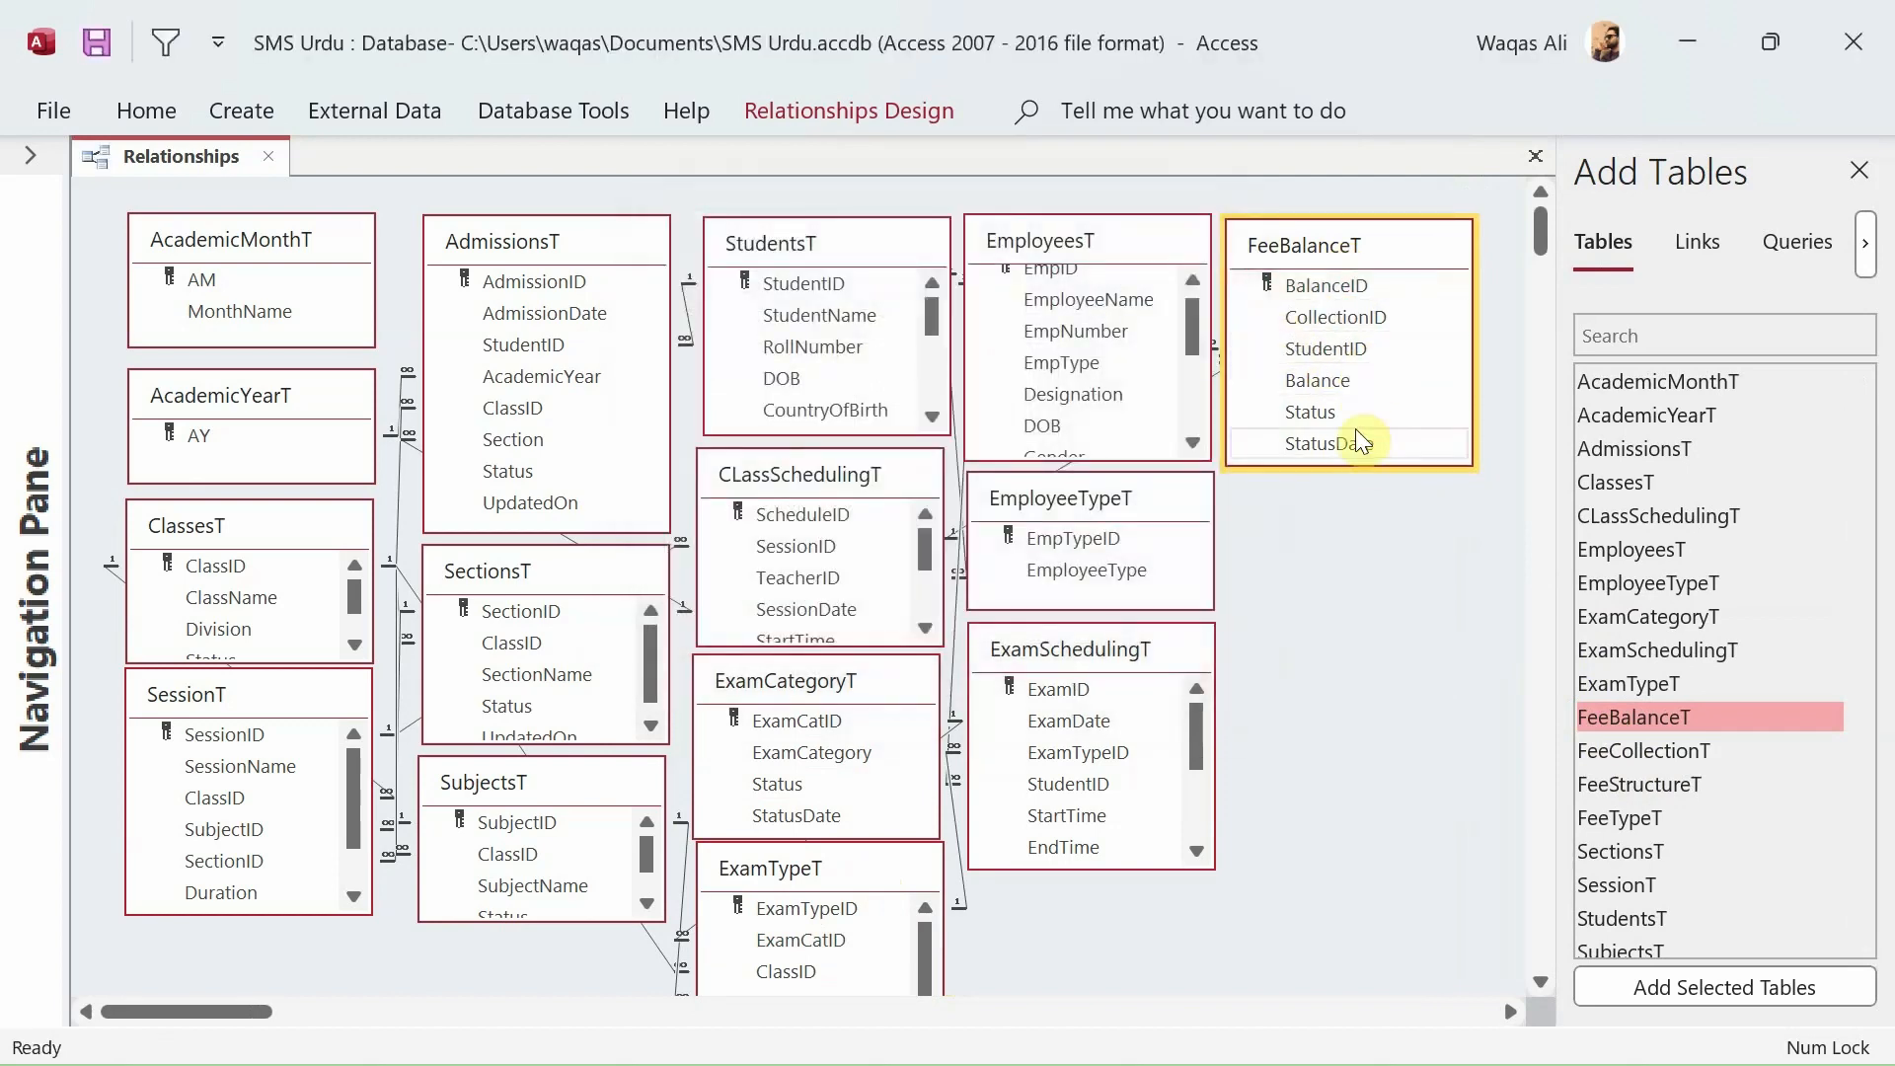
Shorten FeeBalanceT, add FeeCollectionT beneath it, and relate FeeCollectionT's CollectionID to CollectionID in FeeBalanceT with referential integrity and cascading updates.
{"action": "left_click_drag", "start_coordinate": [1352, 468], "coordinate": [1351, 381]}
{"action": "mouse_move", "coordinate": [1641, 750]}
{"action": "left_mouse_down"}
{"action": "mouse_move", "coordinate": [1359, 566]}
{"action": "mouse_move", "coordinate": [1292, 441]}
{"action": "mouse_move", "coordinate": [1317, 431]}
{"action": "mouse_move", "coordinate": [1222, 316]}
{"action": "mouse_move", "coordinate": [1311, 330]}
{"action": "mouse_move", "coordinate": [1317, 296]}
{"action": "mouse_move", "coordinate": [1310, 316]}
{"action": "left_mouse_up"}
{"action": "left_click", "coordinate": [918, 466]}
{"action": "left_click", "coordinate": [933, 509]}
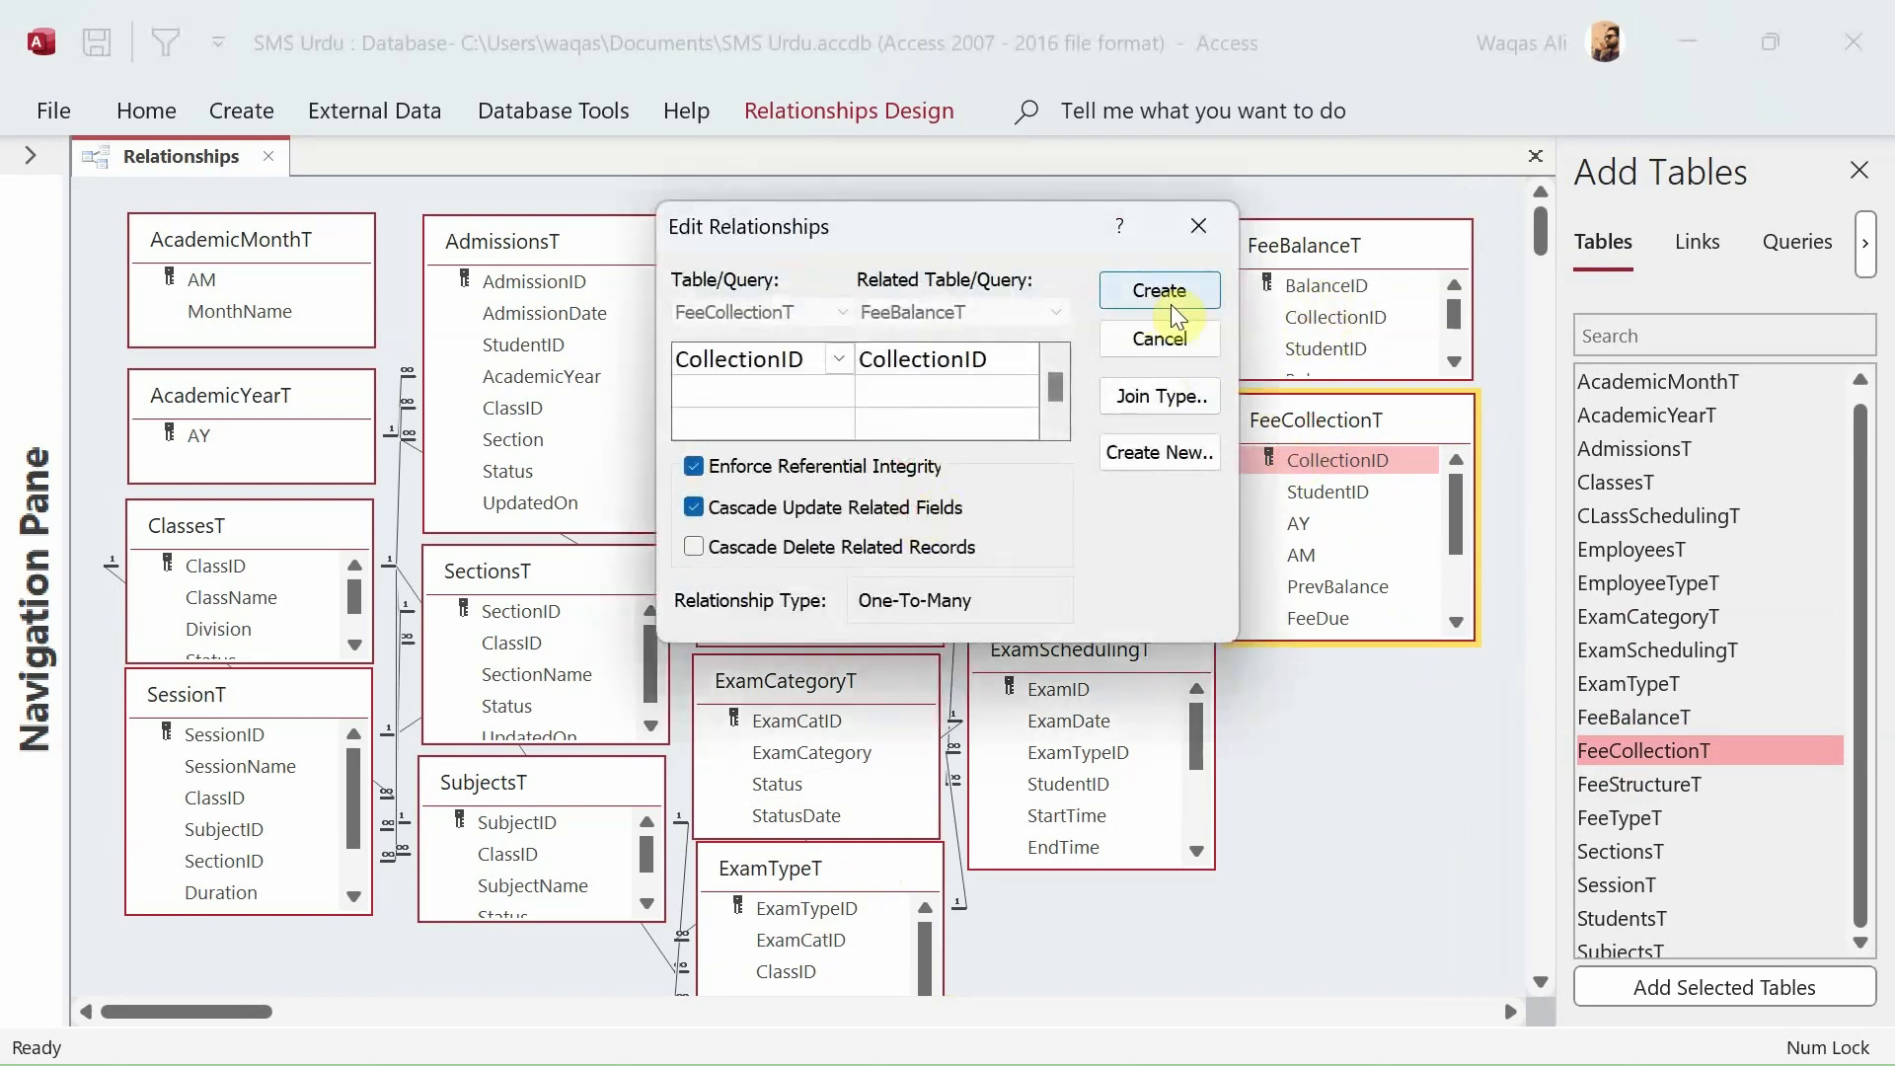
{"action": "left_click", "coordinate": [1161, 300]}
Relate StudentID in StudentsT to StudentID in FeeCollectionT with referential integrity and cascading updates.
{"action": "left_click_drag", "start_coordinate": [1313, 492], "coordinate": [827, 285]}
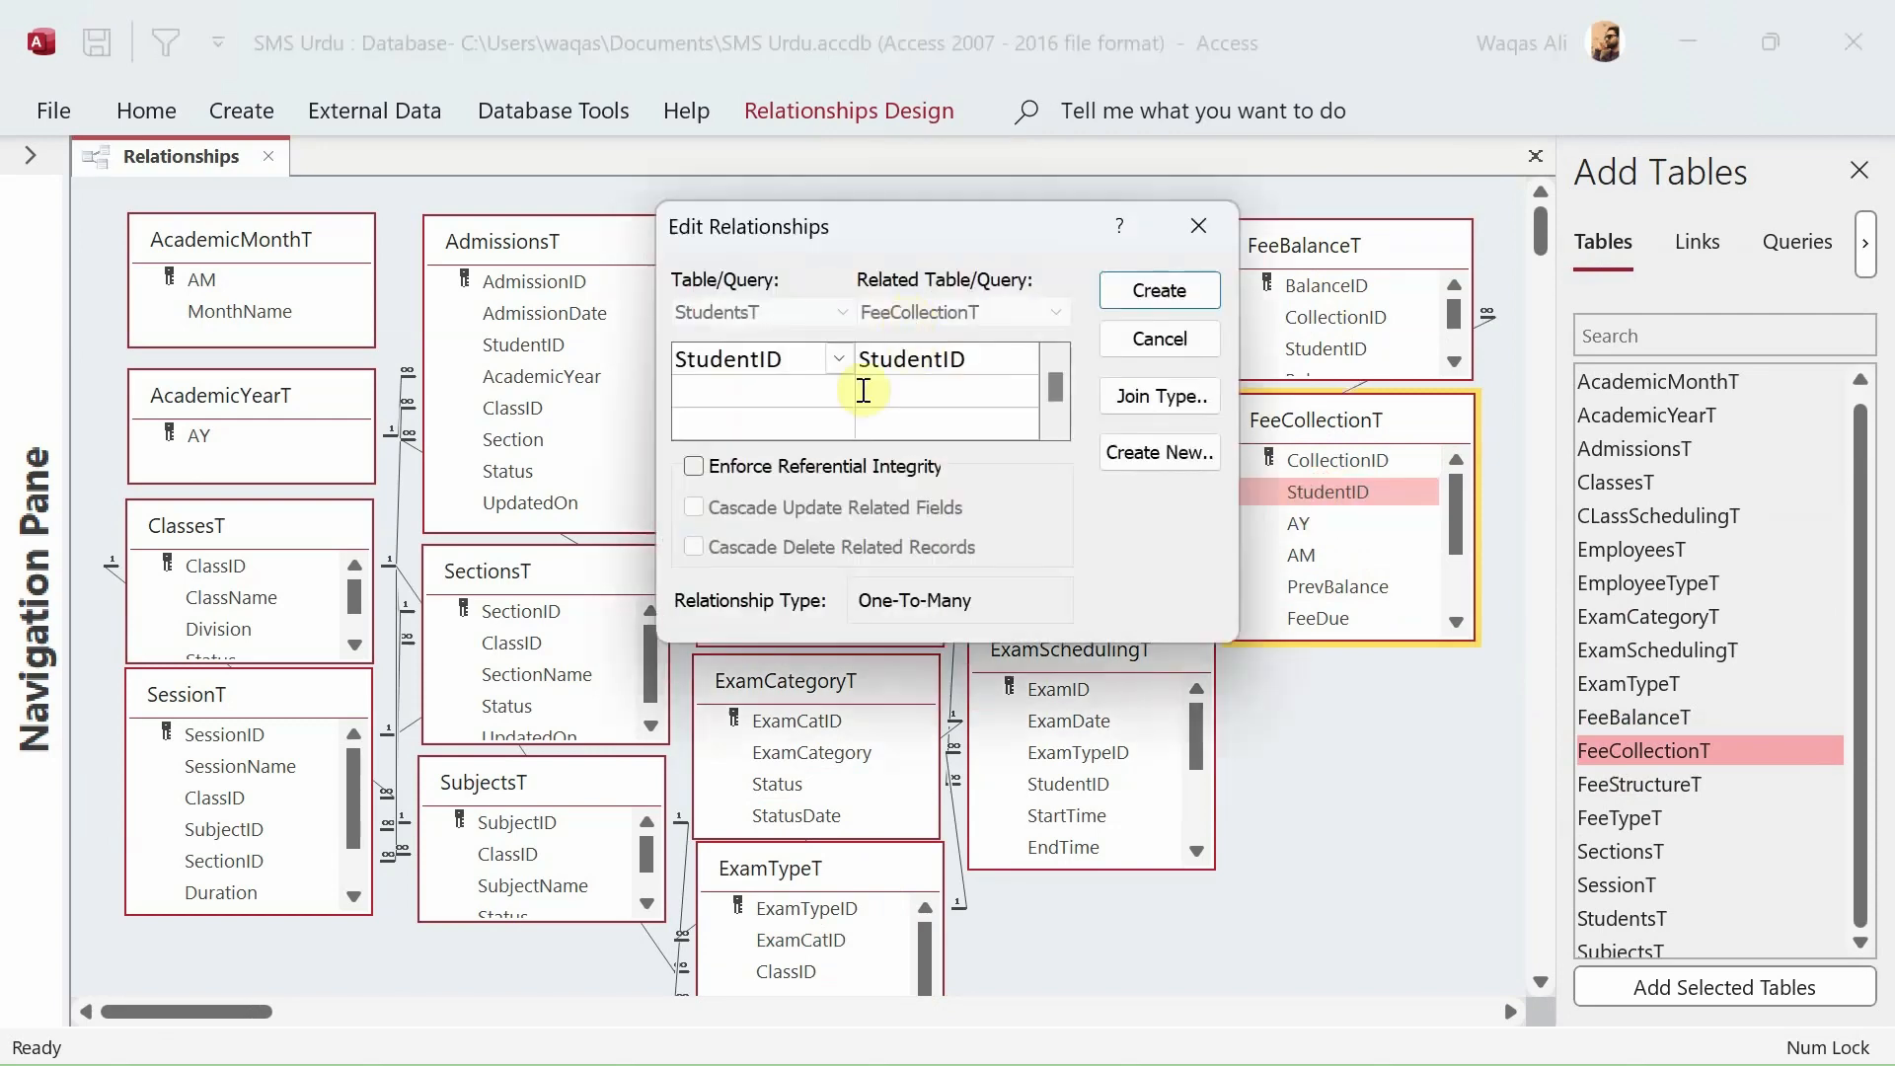
{"action": "left_click", "coordinate": [822, 474]}
{"action": "left_click", "coordinate": [820, 507]}
{"action": "left_click", "coordinate": [1179, 291]}
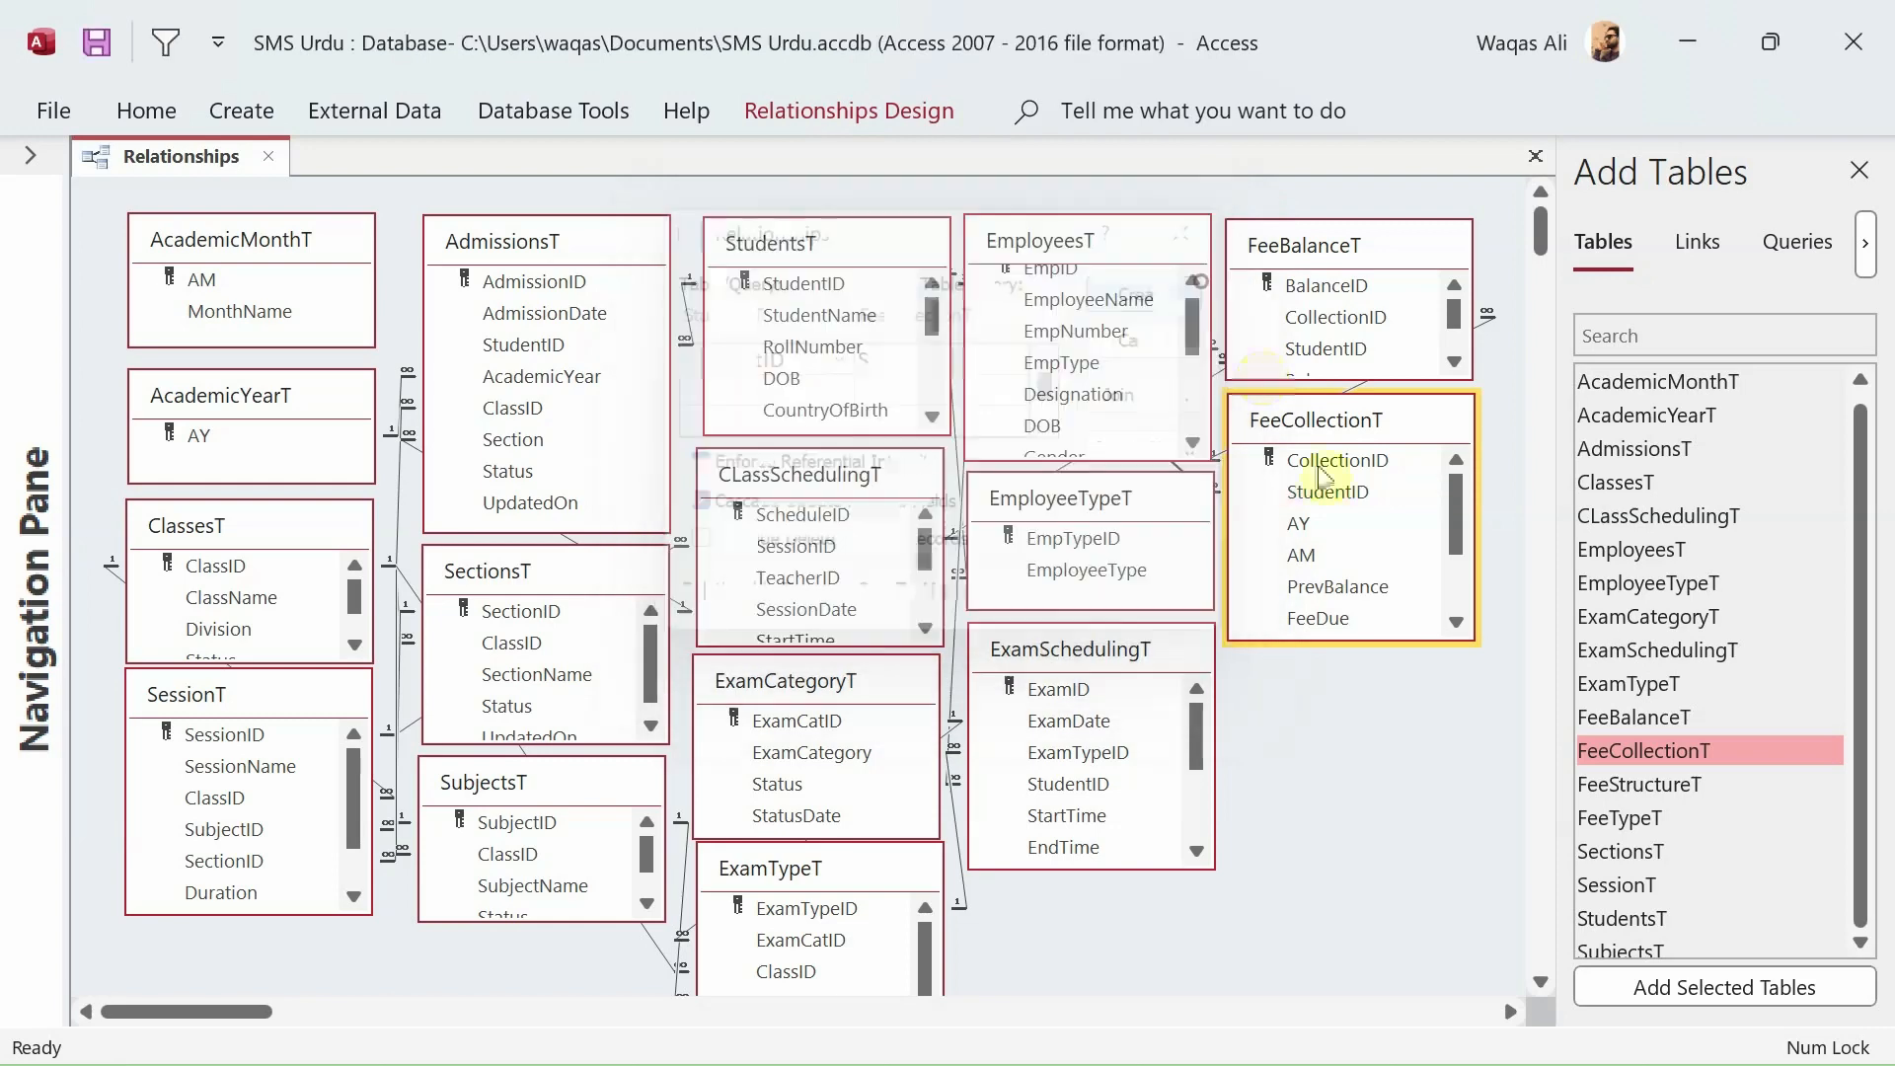
Relate AY in AcademicYearT to AY in FeeCollectionT with referential integrity and cascading updates.
{"action": "left_click_drag", "start_coordinate": [1299, 523], "coordinate": [198, 435]}
{"action": "left_click", "coordinate": [790, 467]}
{"action": "left_click", "coordinate": [790, 507]}
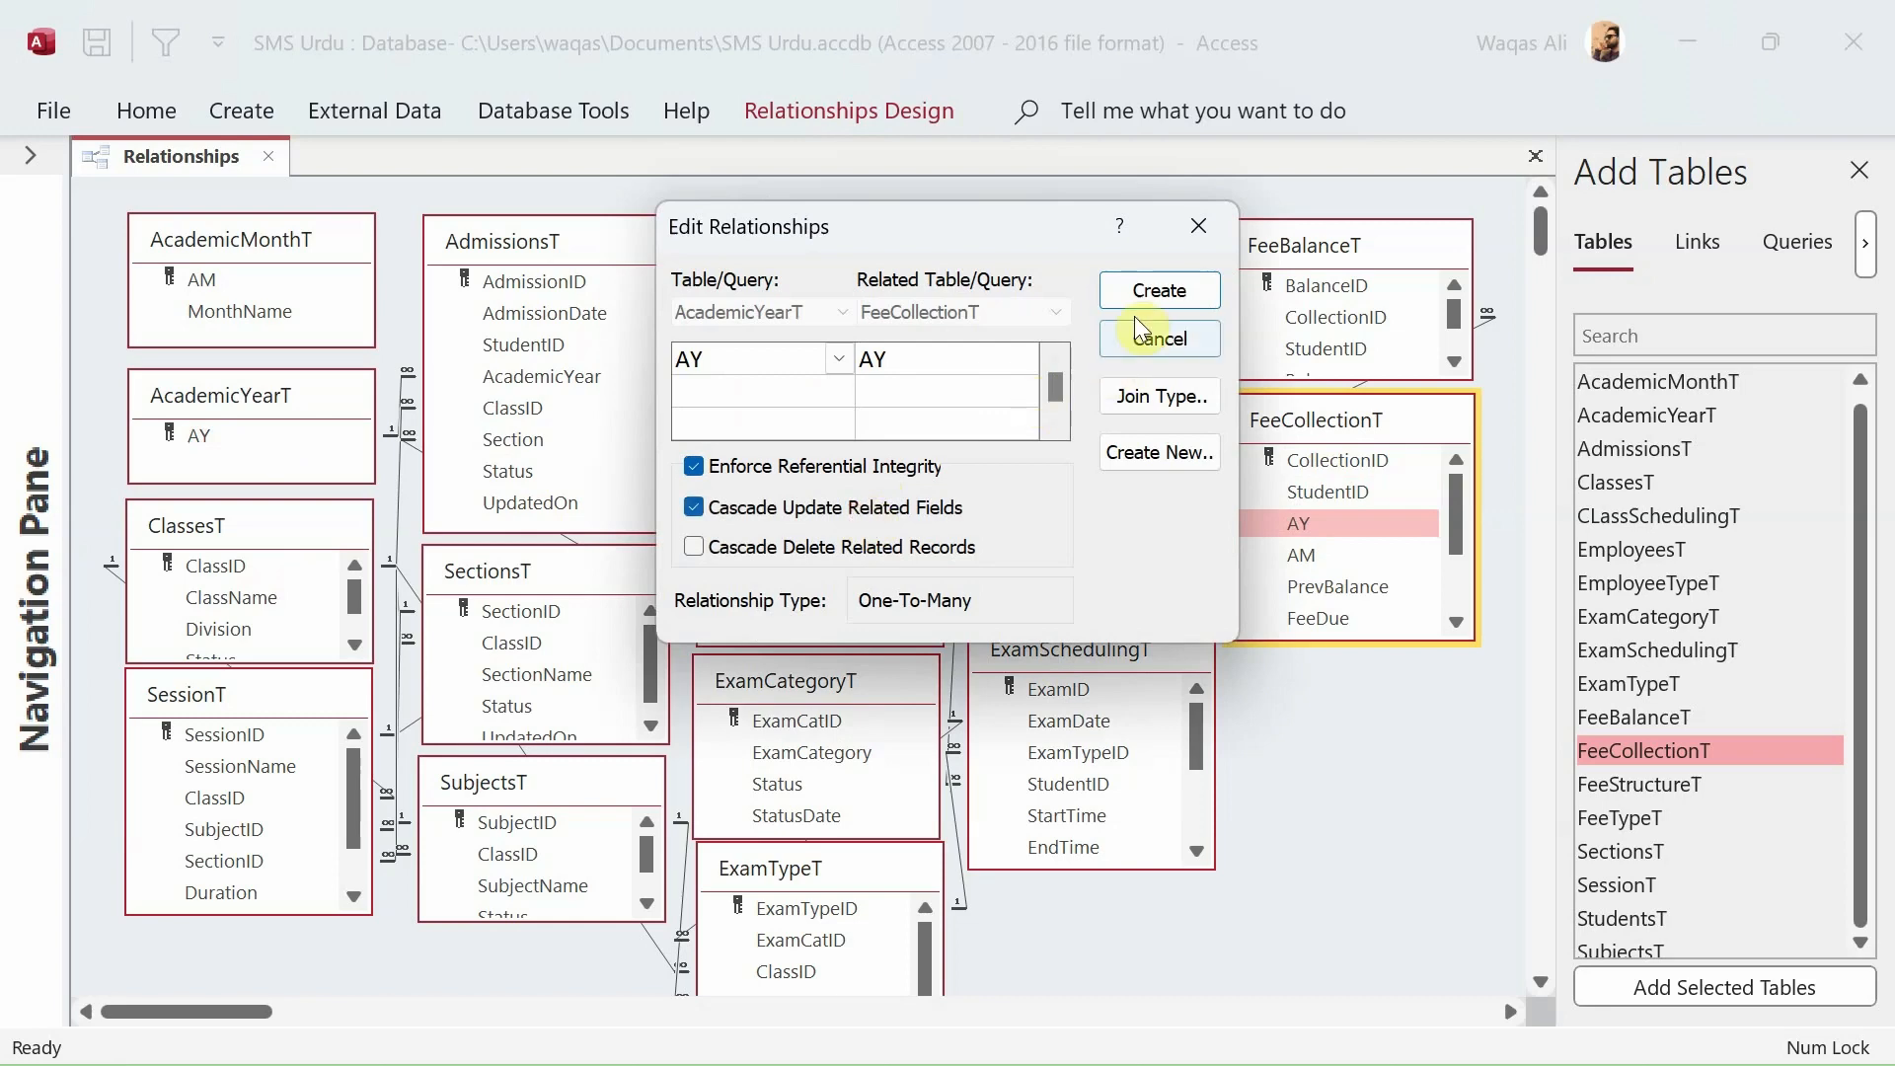
{"action": "left_click", "coordinate": [1155, 291]}
Relate AM in AcademicMonthT to AM in FeeCollectionT with referential integrity enforced.
{"action": "left_click_drag", "start_coordinate": [1253, 550], "coordinate": [207, 281]}
{"action": "left_click", "coordinate": [770, 470]}
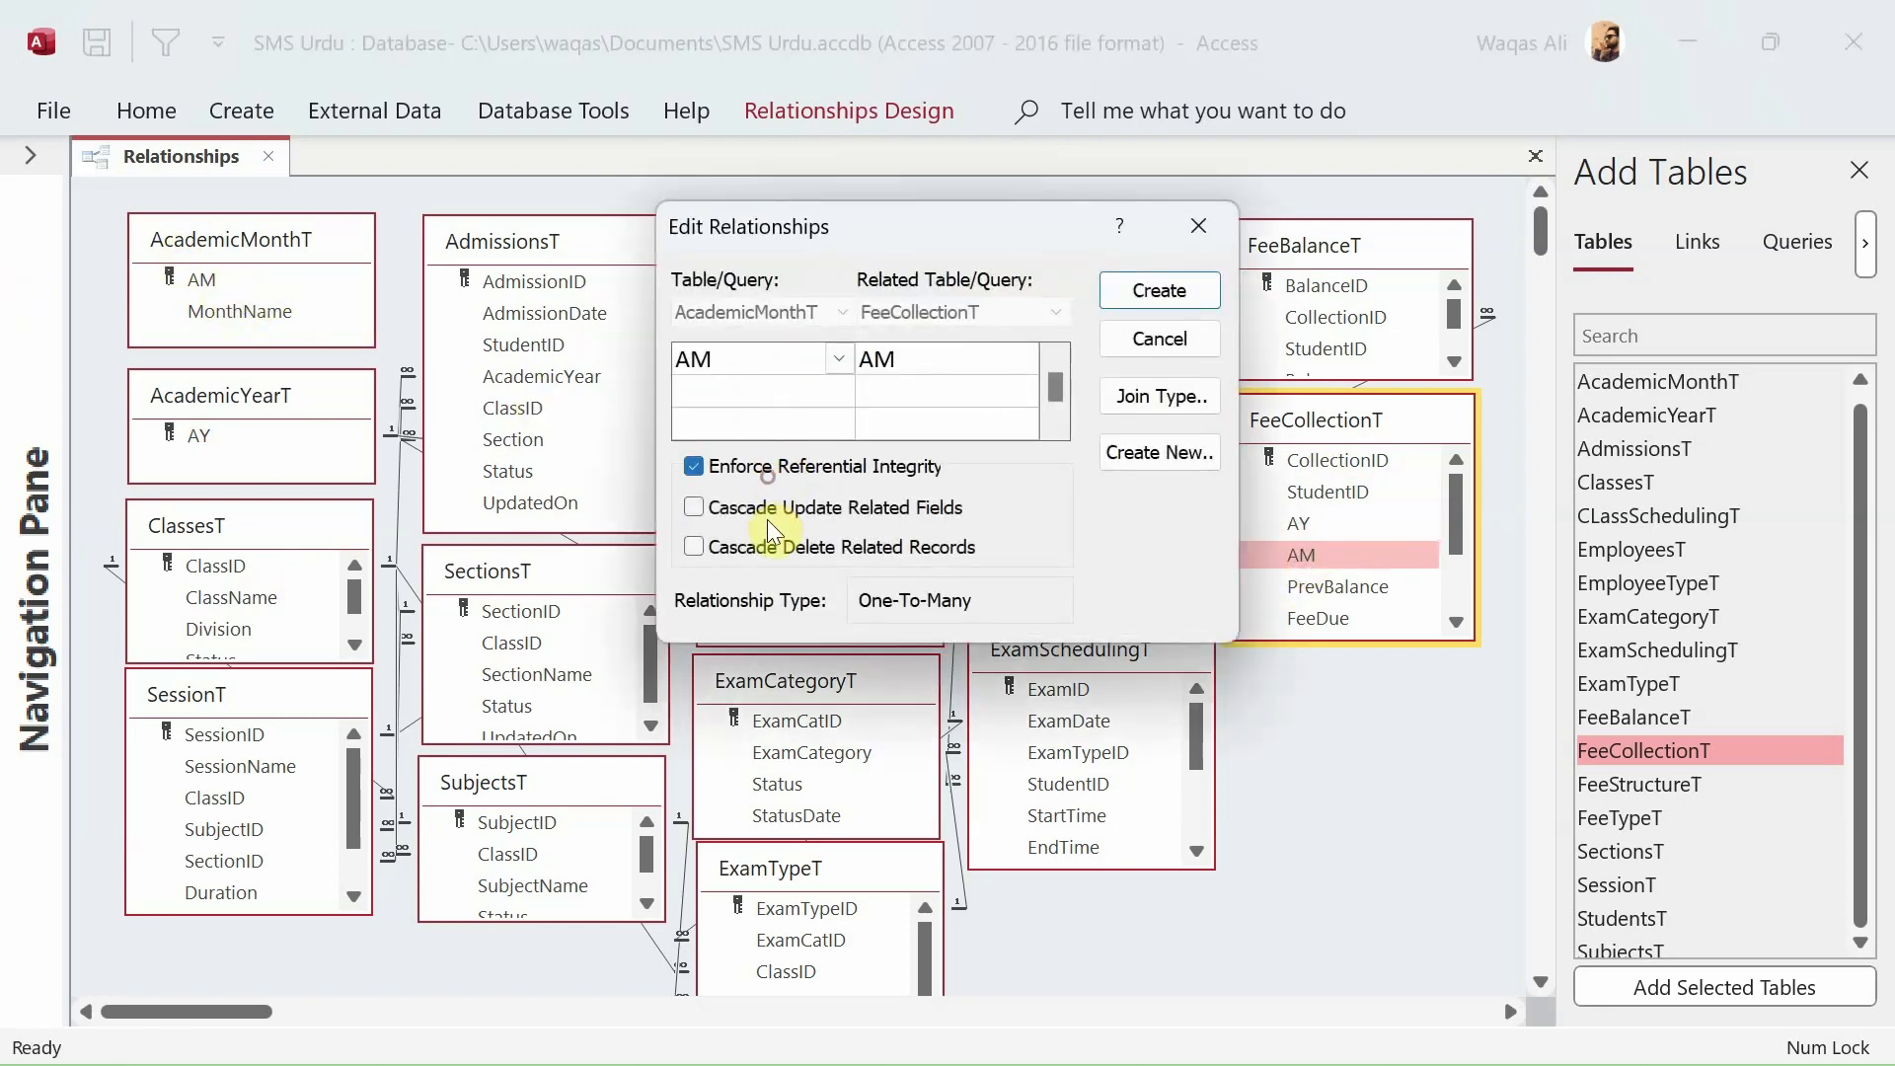
{"action": "left_click", "coordinate": [1160, 290]}
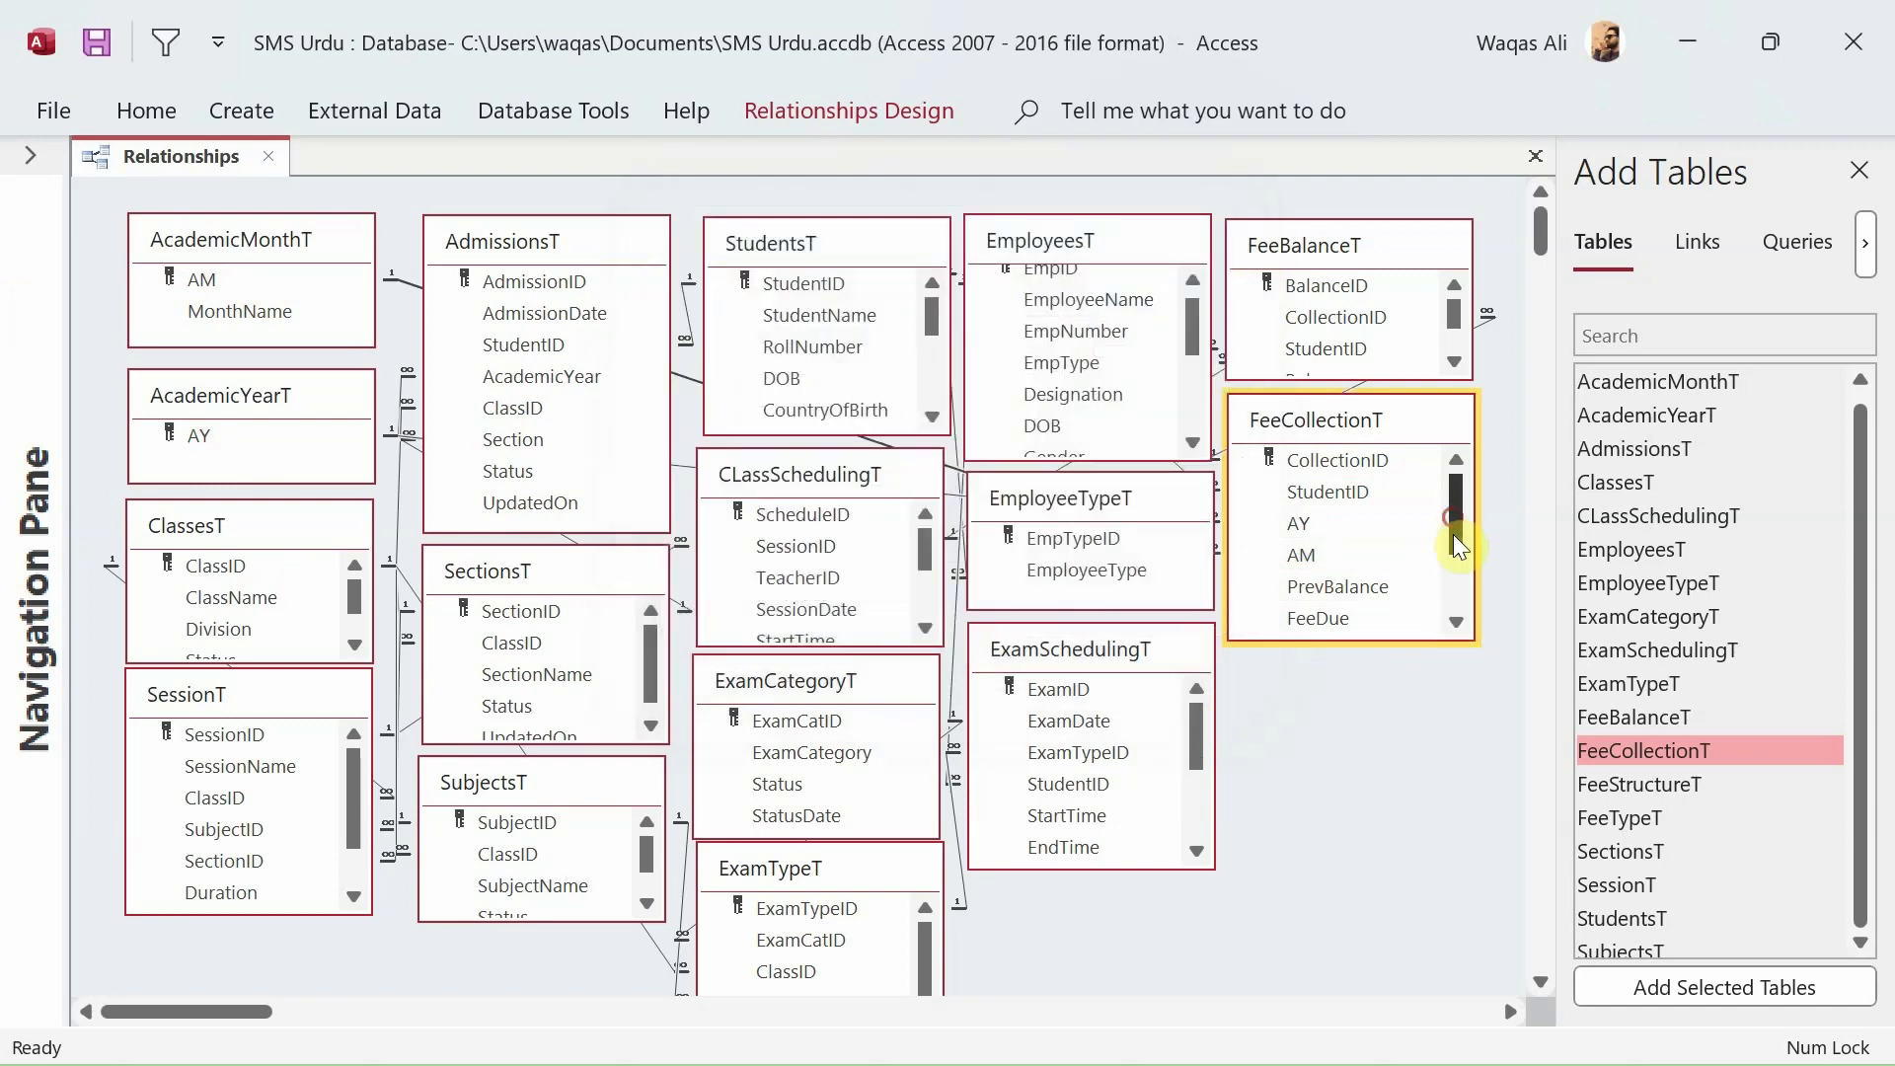
{"action": "left_click_drag", "start_coordinate": [1452, 535], "coordinate": [1461, 474]}
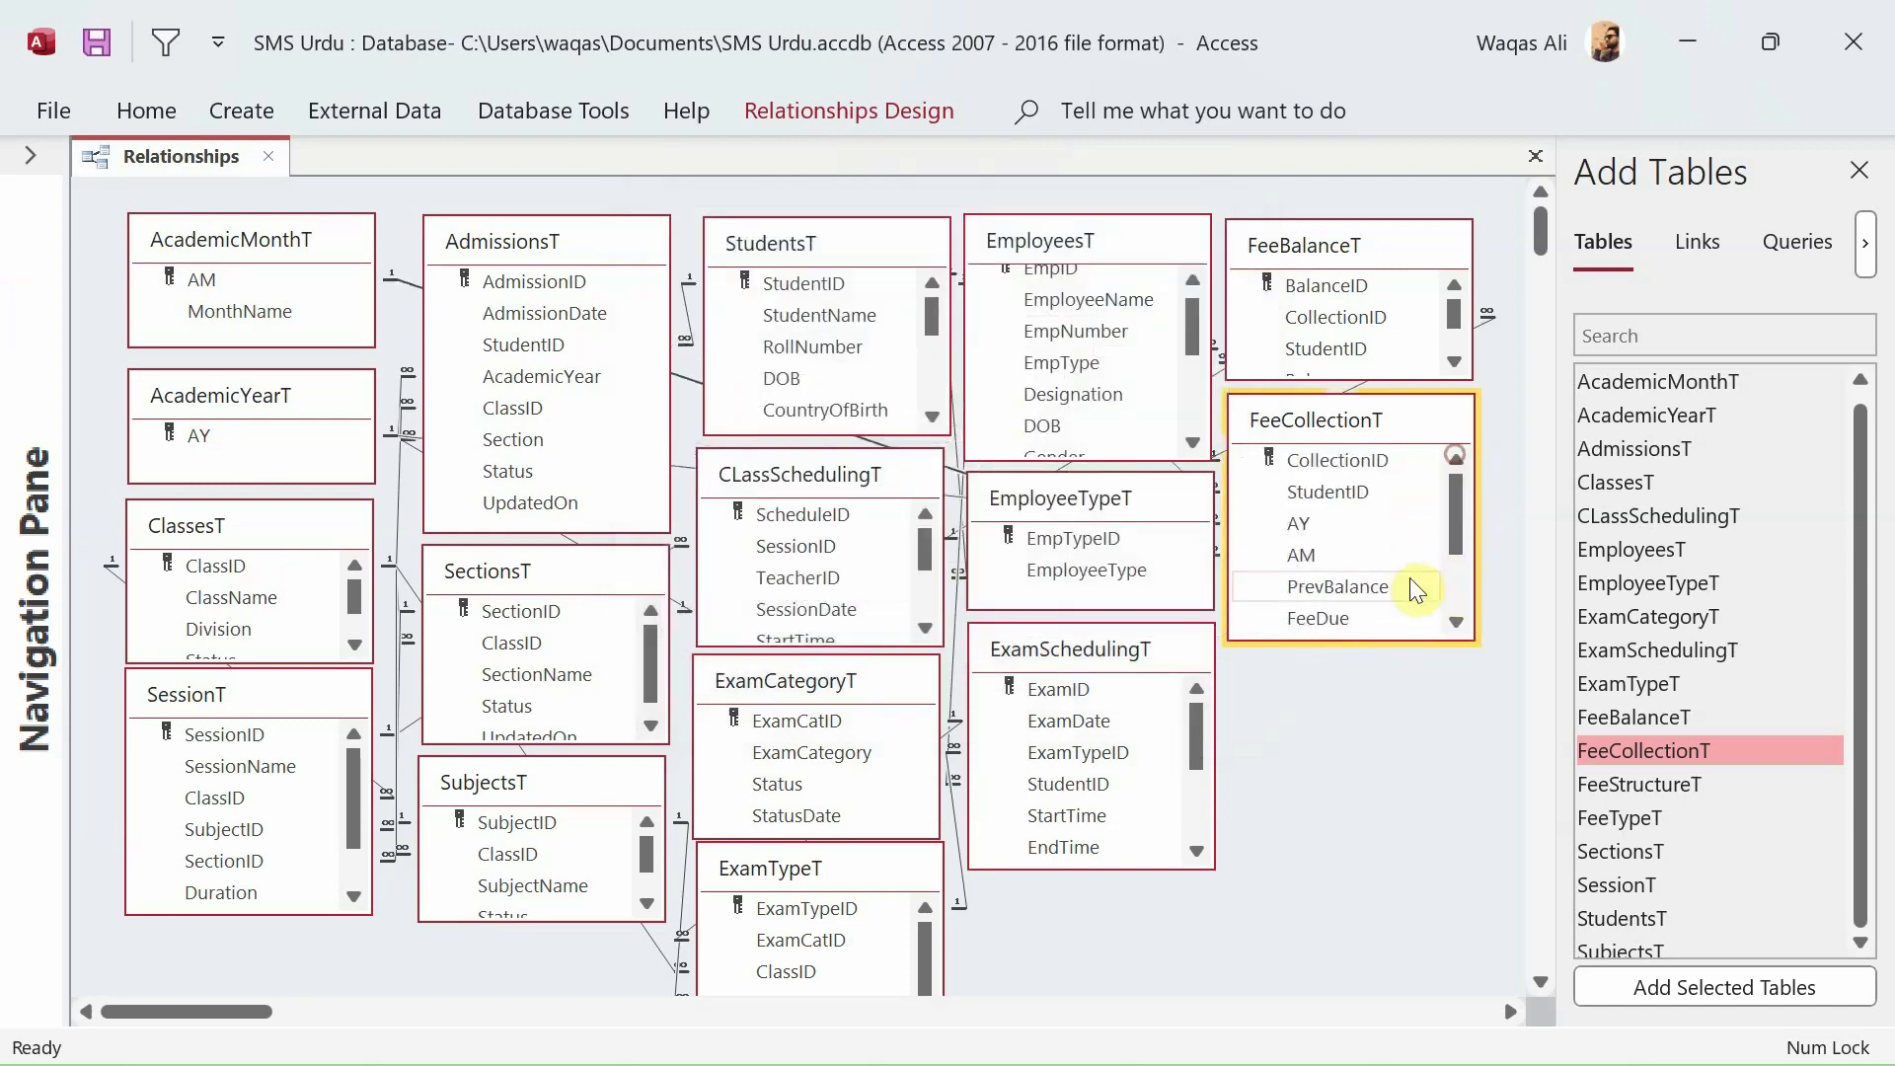
Add FeeStructureT beneath FeeCollectionT and relate ClassID in ClassesT to its ClassID with referential integrity and cascading updates.
{"action": "left_click_drag", "start_coordinate": [1599, 783], "coordinate": [1303, 743]}
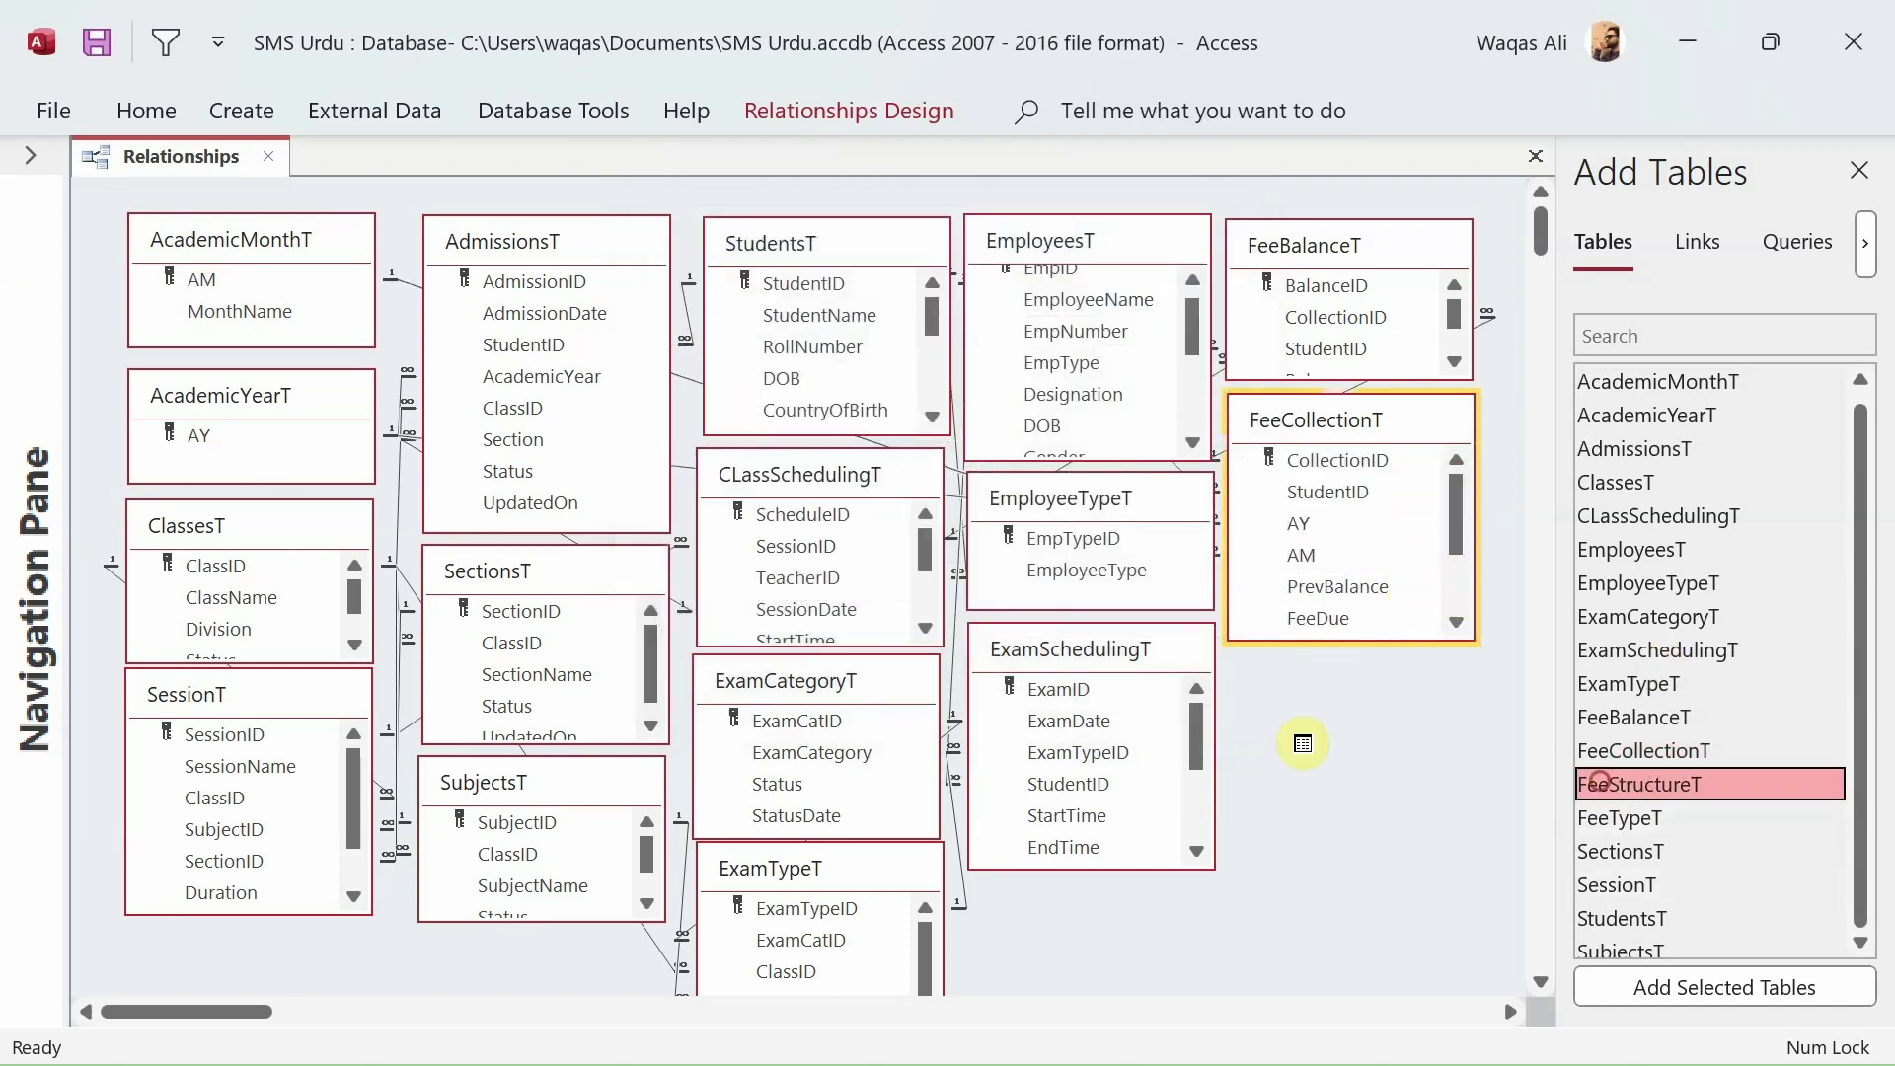
{"action": "left_click_drag", "start_coordinate": [1278, 678], "coordinate": [1283, 681]}
{"action": "left_click_drag", "start_coordinate": [1316, 753], "coordinate": [215, 565]}
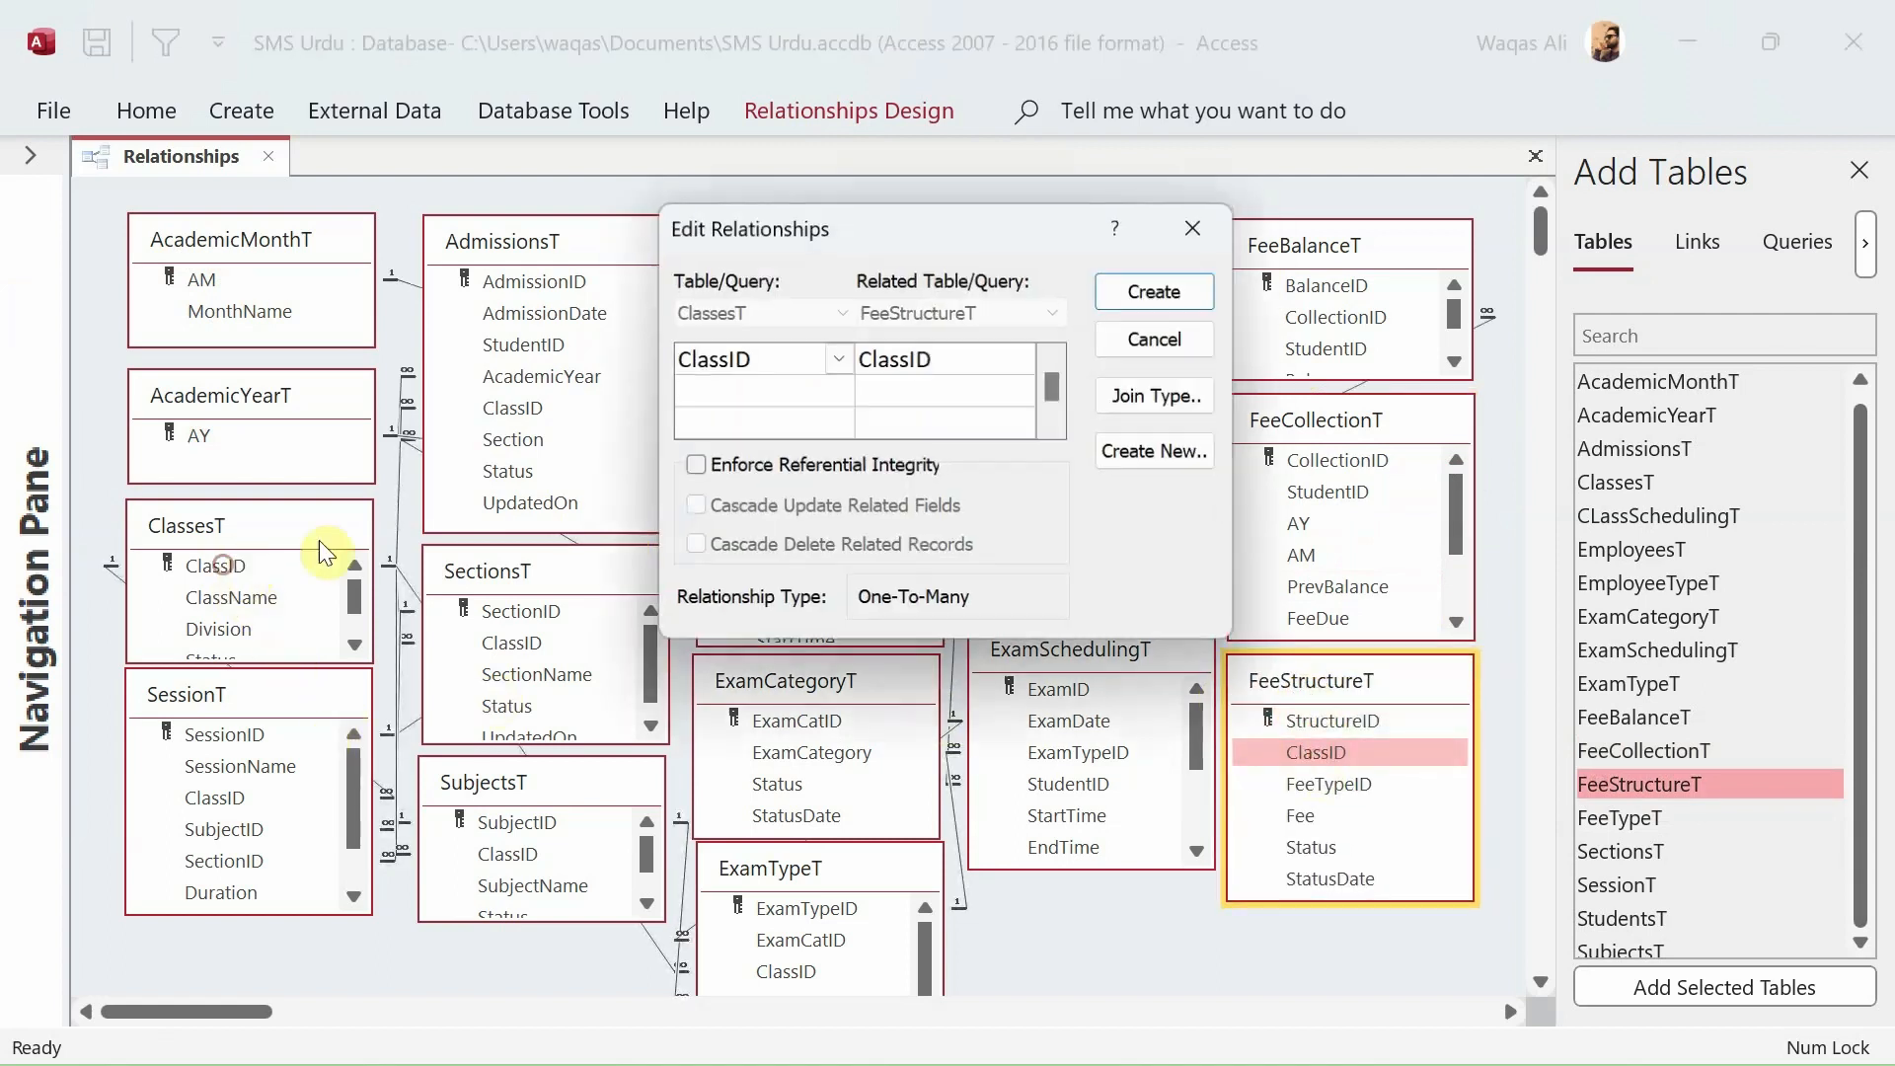
{"action": "left_click", "coordinate": [891, 475]}
{"action": "left_click", "coordinate": [873, 508]}
{"action": "left_click", "coordinate": [1160, 290]}
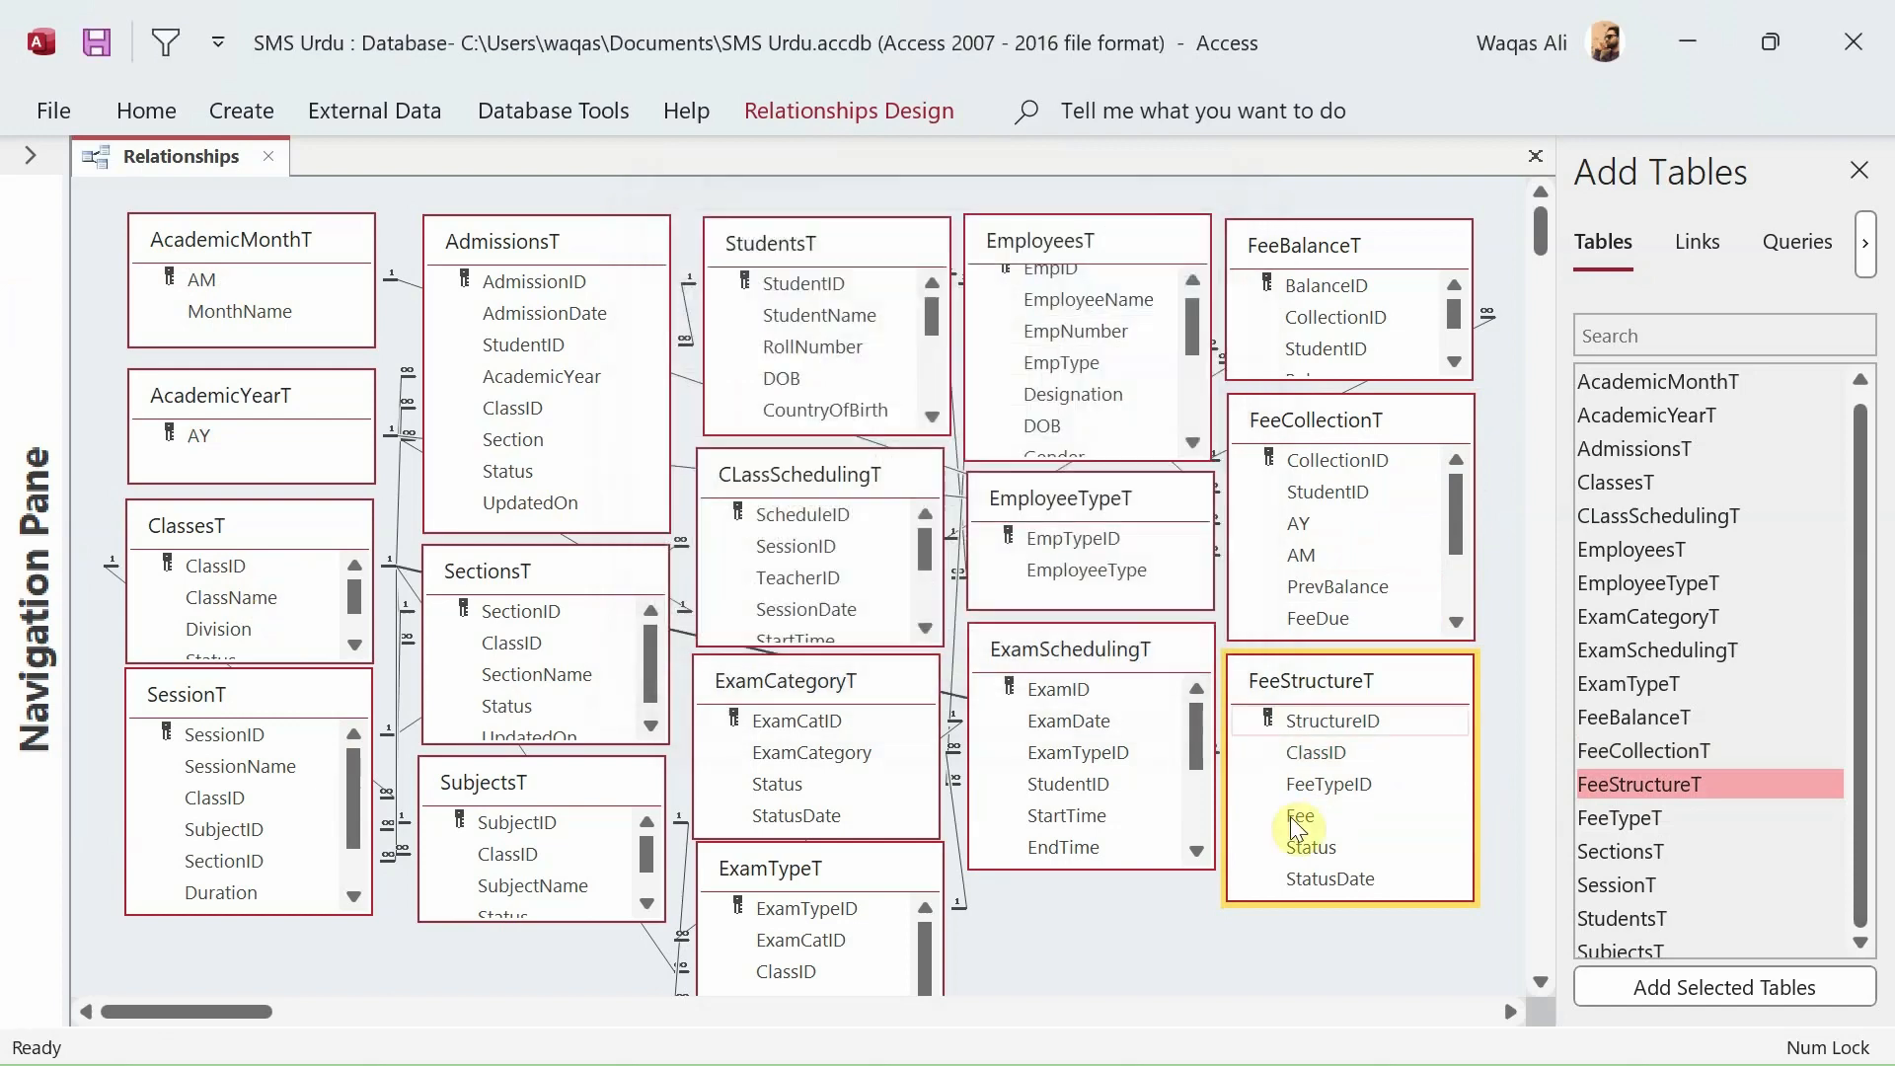
Add FeeTypeT beneath ExamSchedulingT and relate its FeeTypeID to FeeTypeID in FeeStructureT with referential integrity and cascading updates.
{"action": "left_click", "coordinate": [1327, 789]}
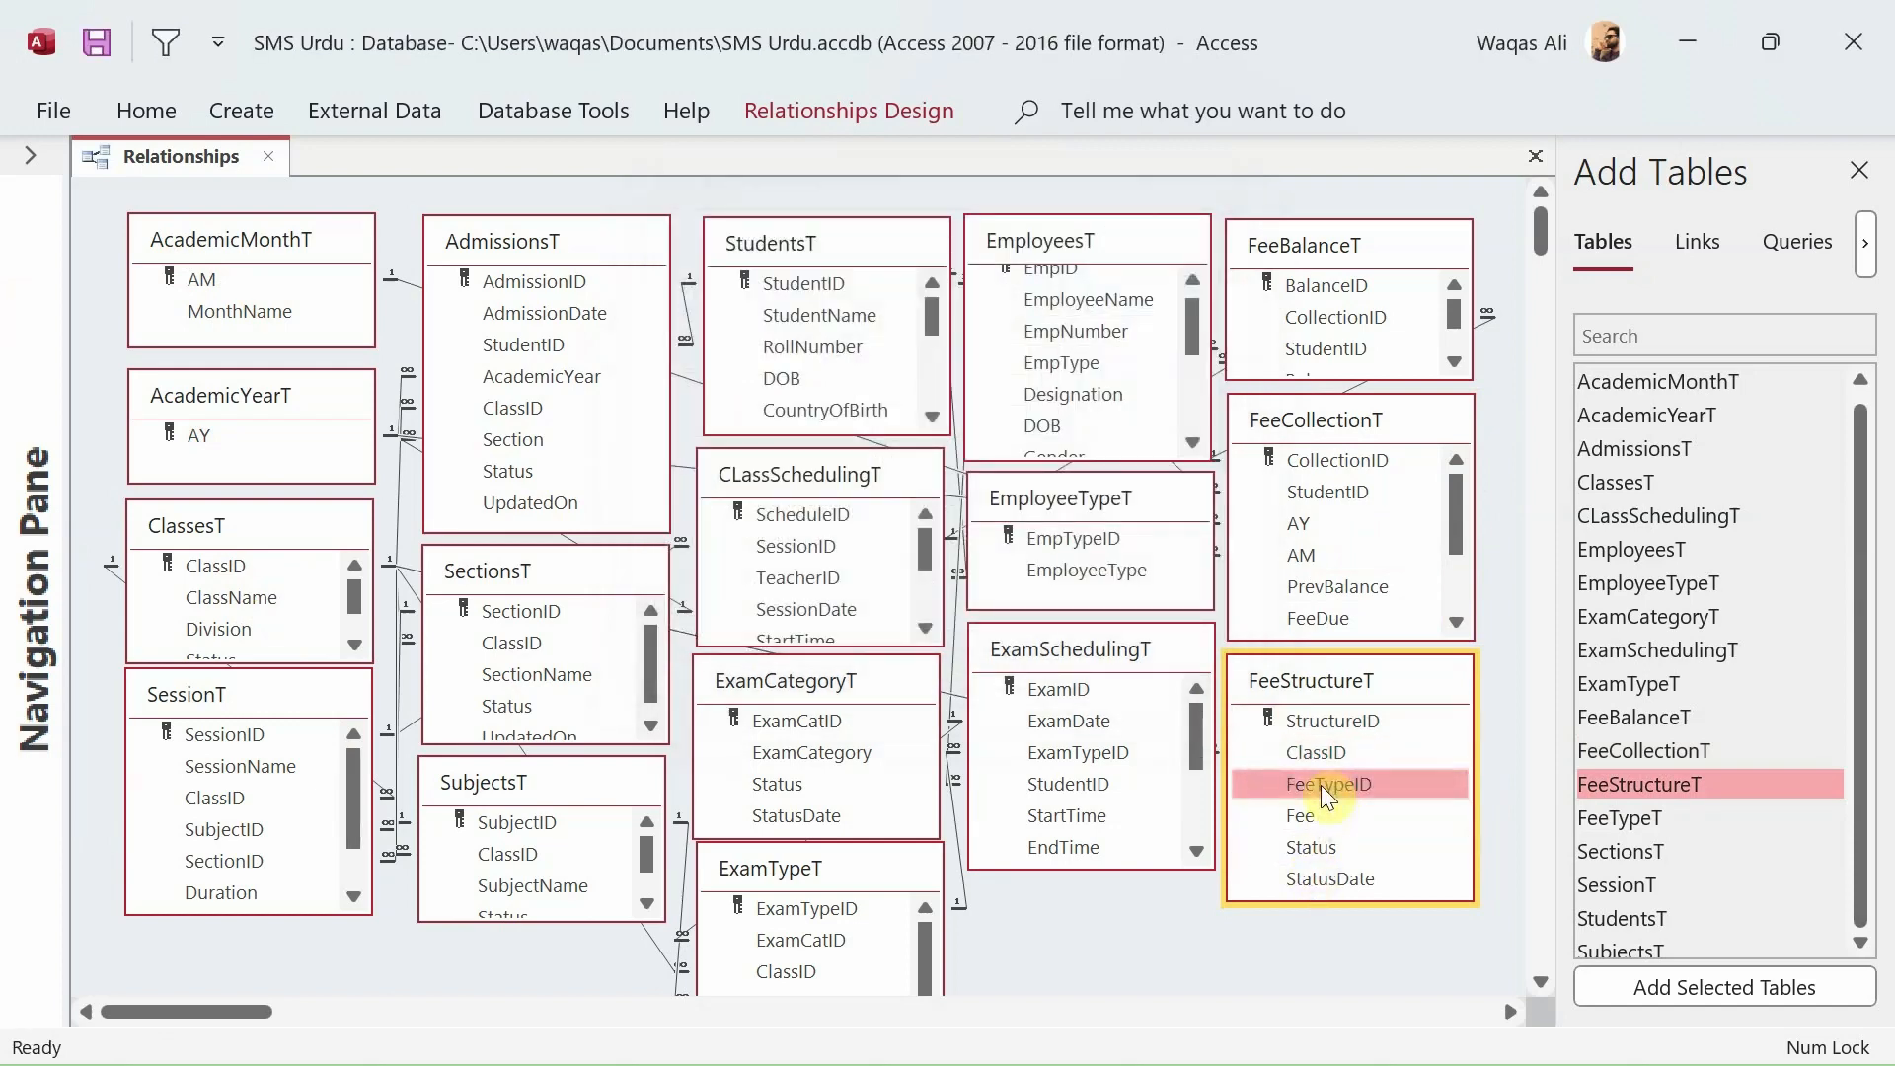
{"action": "left_click_drag", "start_coordinate": [1617, 821], "coordinate": [1076, 872]}
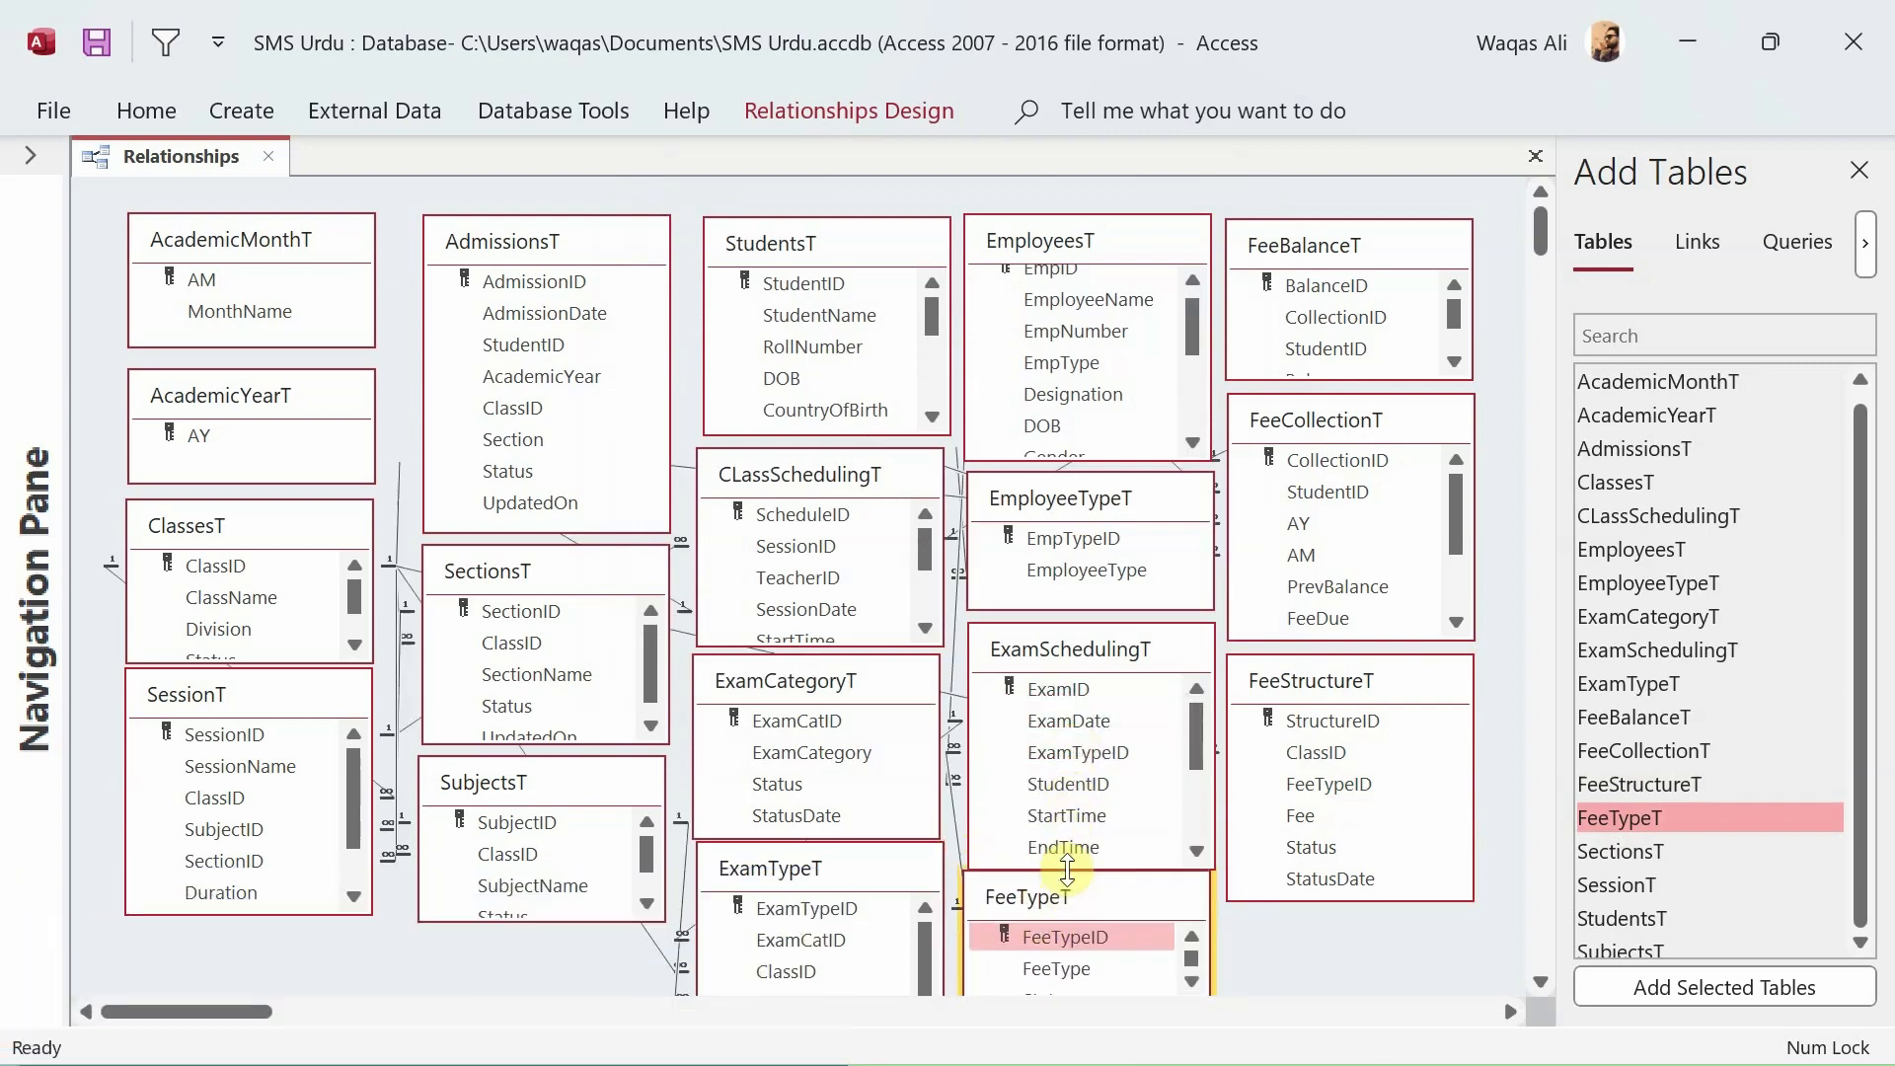
{"action": "left_click_drag", "start_coordinate": [1047, 945], "coordinate": [1328, 783]}
{"action": "left_click", "coordinate": [888, 466]}
{"action": "left_click", "coordinate": [889, 507]}
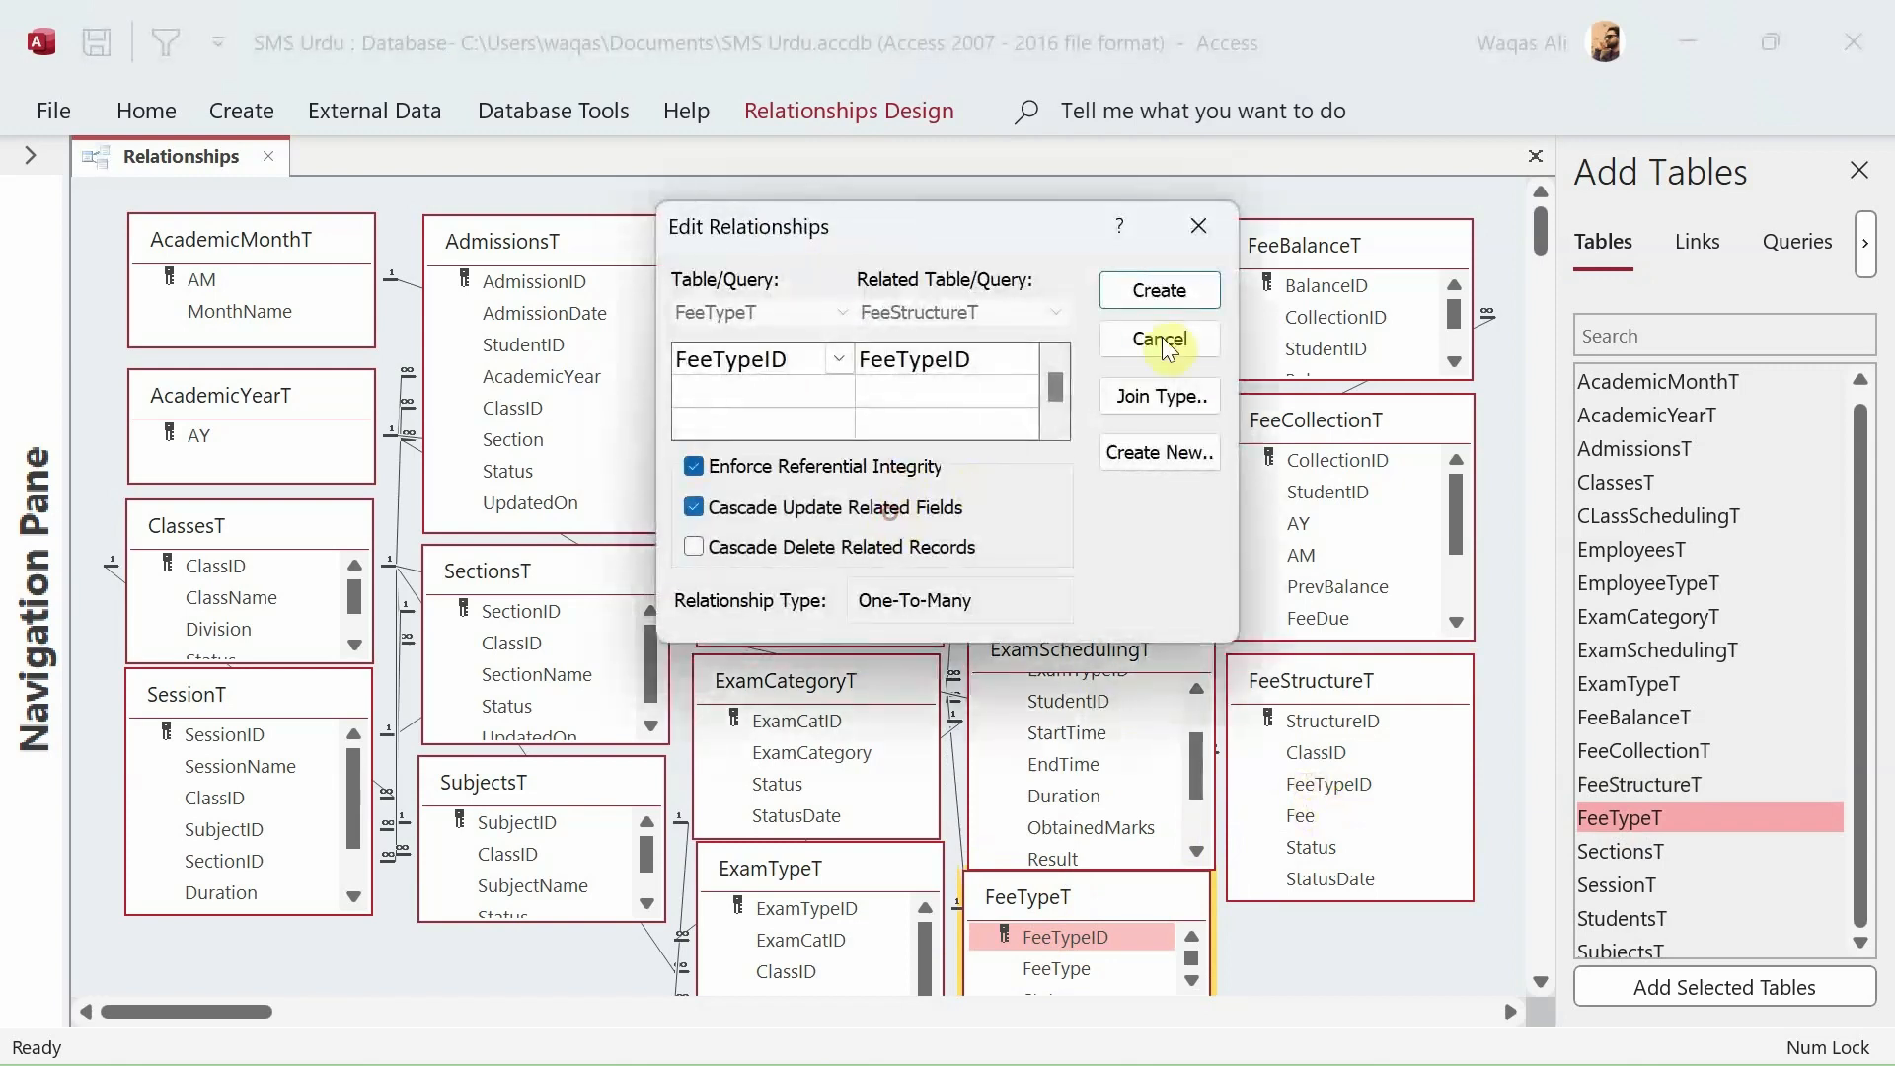
{"action": "left_click", "coordinate": [1170, 291]}
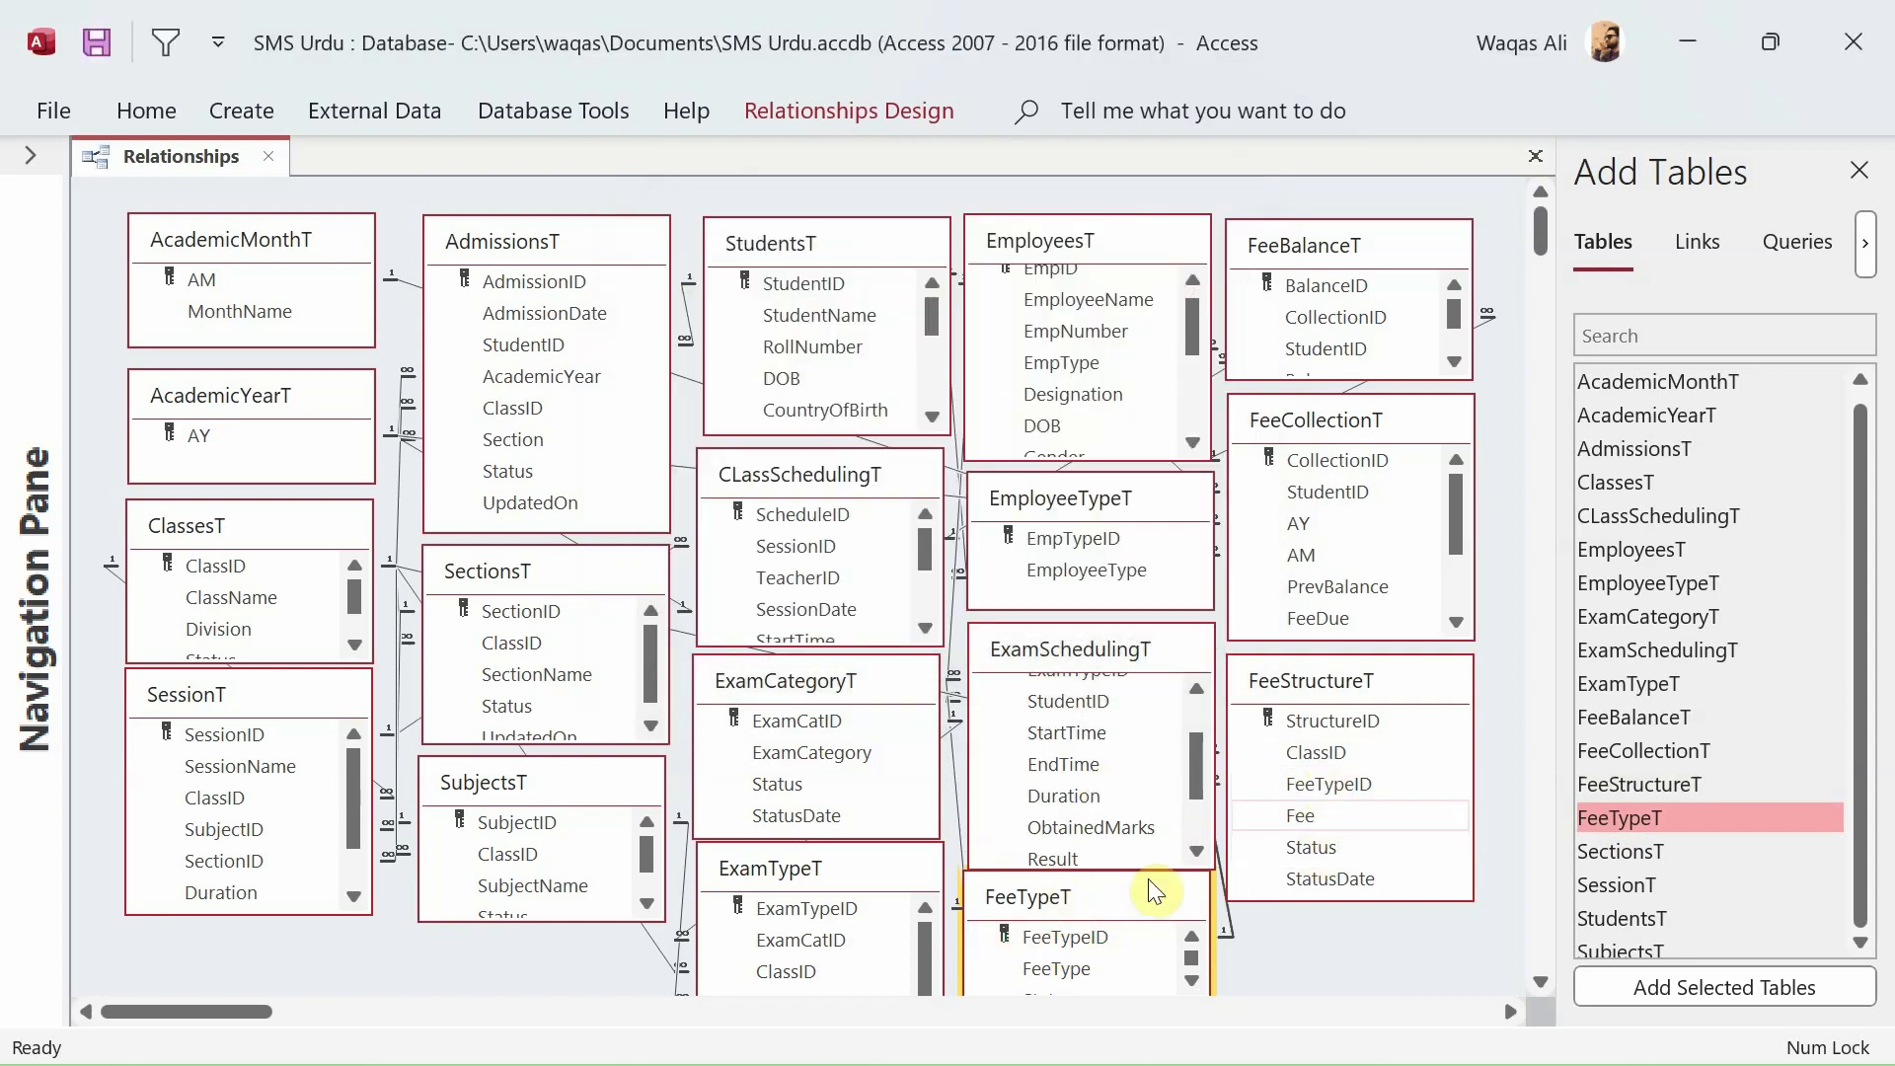
Adjust the diagram layout by shifting FeeTypeT slightly down, FeeStructureT slightly right and AdmissionsT slightly down.
{"action": "mouse_move", "coordinate": [1092, 911]}
{"action": "left_mouse_down"}
{"action": "mouse_move", "coordinate": [1113, 713]}
{"action": "mouse_move", "coordinate": [1100, 955]}
{"action": "mouse_move", "coordinate": [1101, 923]}
{"action": "left_mouse_up"}
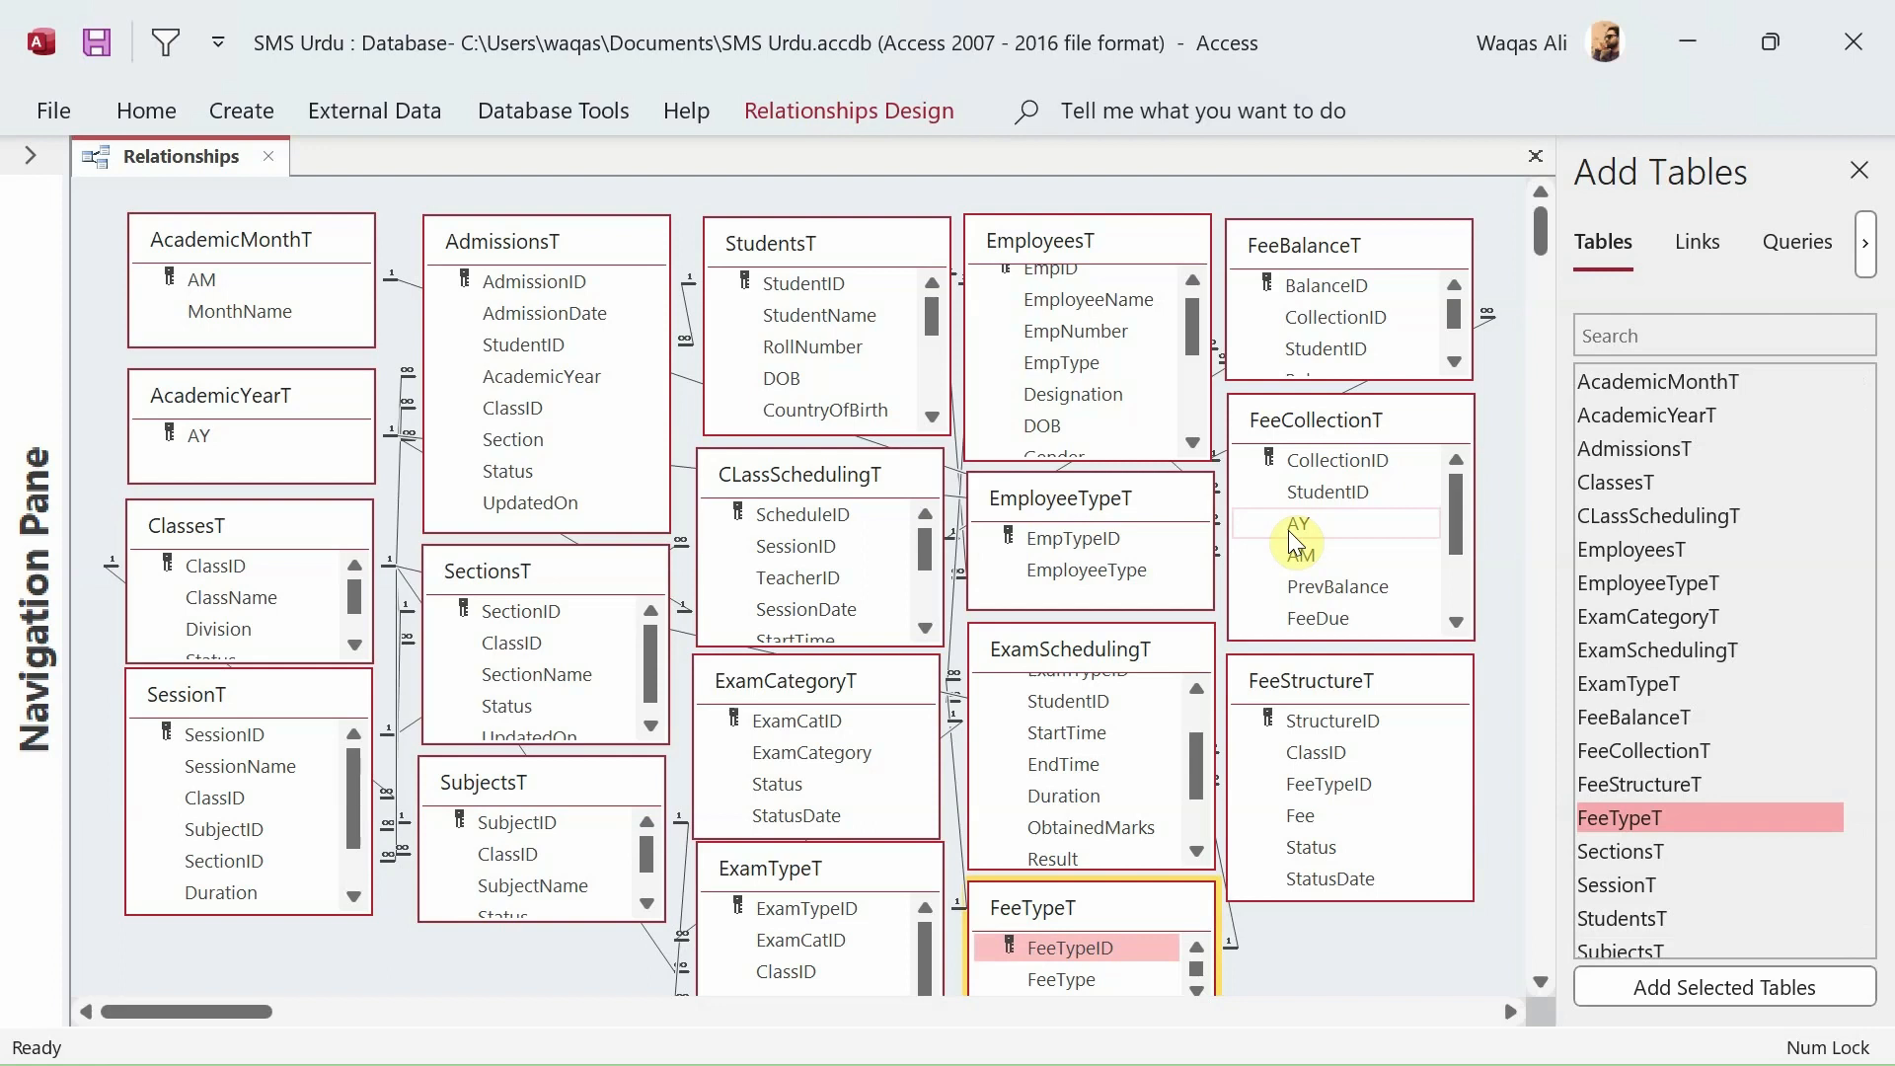
{"action": "mouse_move", "coordinate": [1307, 684]}
{"action": "left_mouse_down"}
{"action": "mouse_move", "coordinate": [1382, 691]}
{"action": "mouse_move", "coordinate": [1332, 693]}
{"action": "left_mouse_up"}
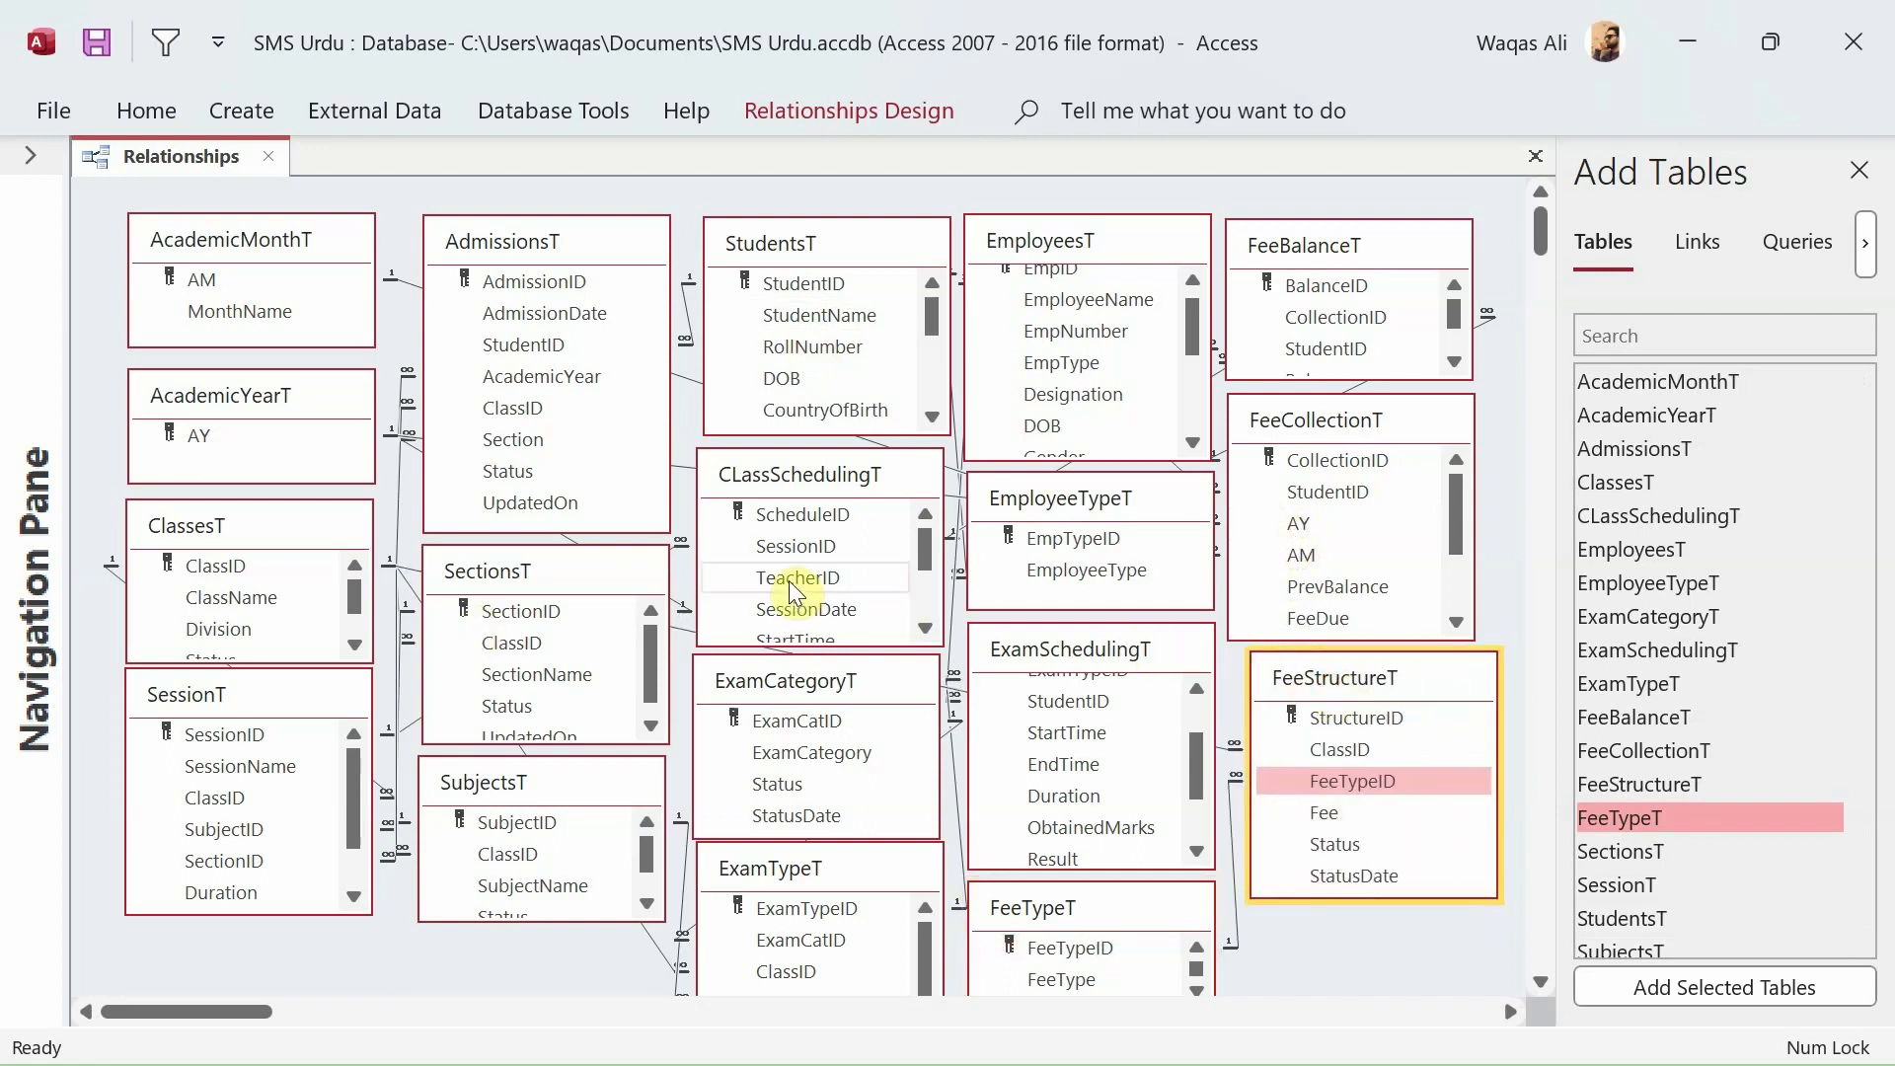
{"action": "mouse_move", "coordinate": [576, 247]}
{"action": "left_mouse_down"}
{"action": "mouse_move", "coordinate": [600, 241]}
{"action": "mouse_move", "coordinate": [549, 262]}
{"action": "mouse_move", "coordinate": [568, 260]}
{"action": "left_mouse_up"}
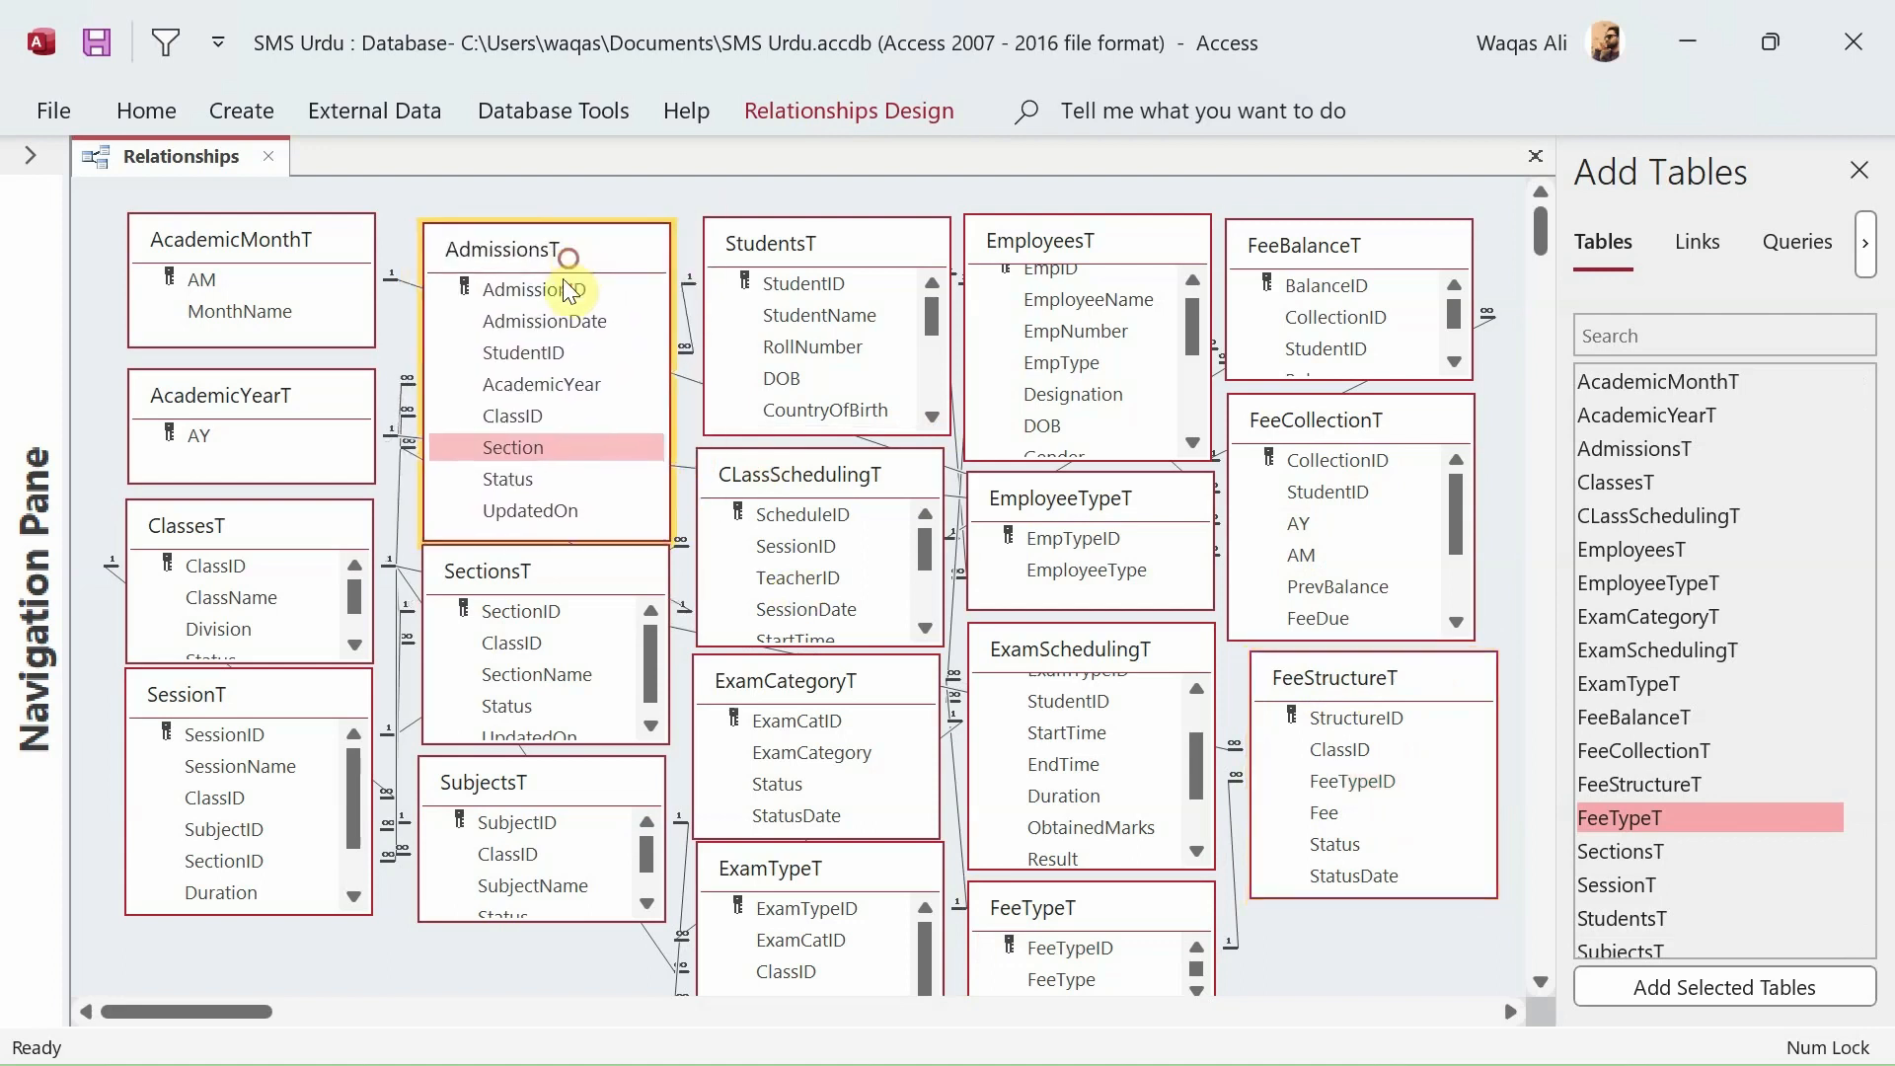